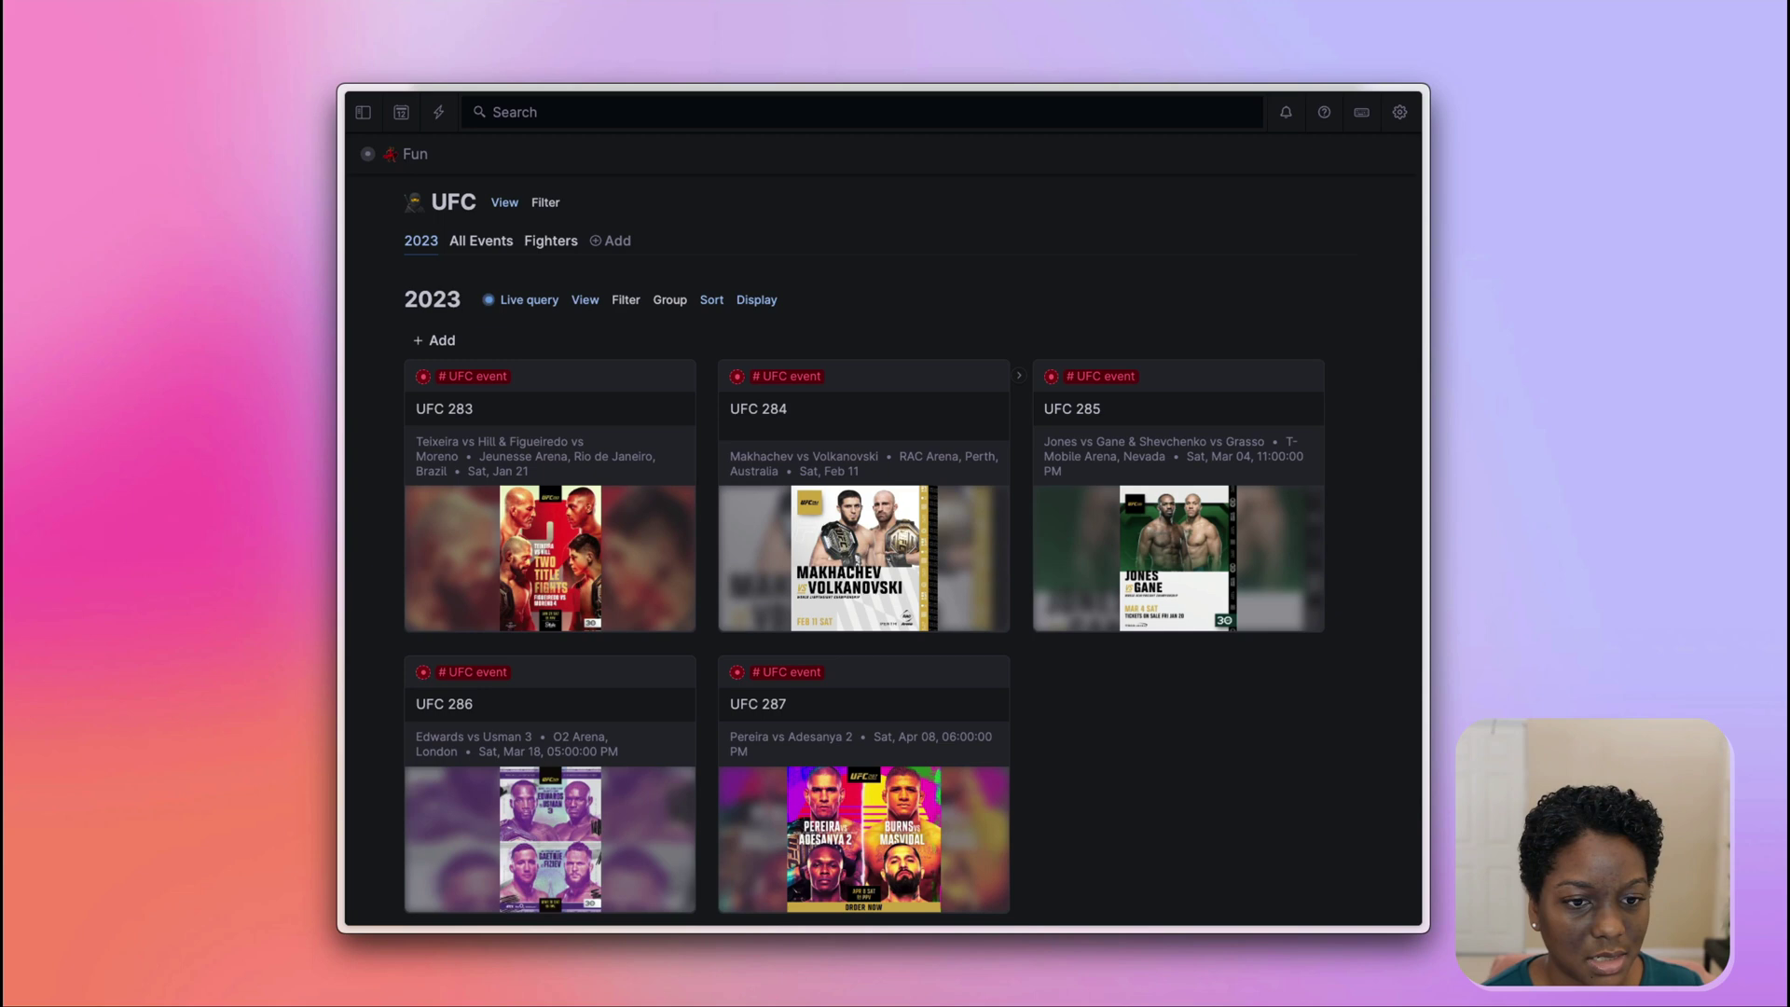
pyautogui.scroll(-1, 1074, 740)
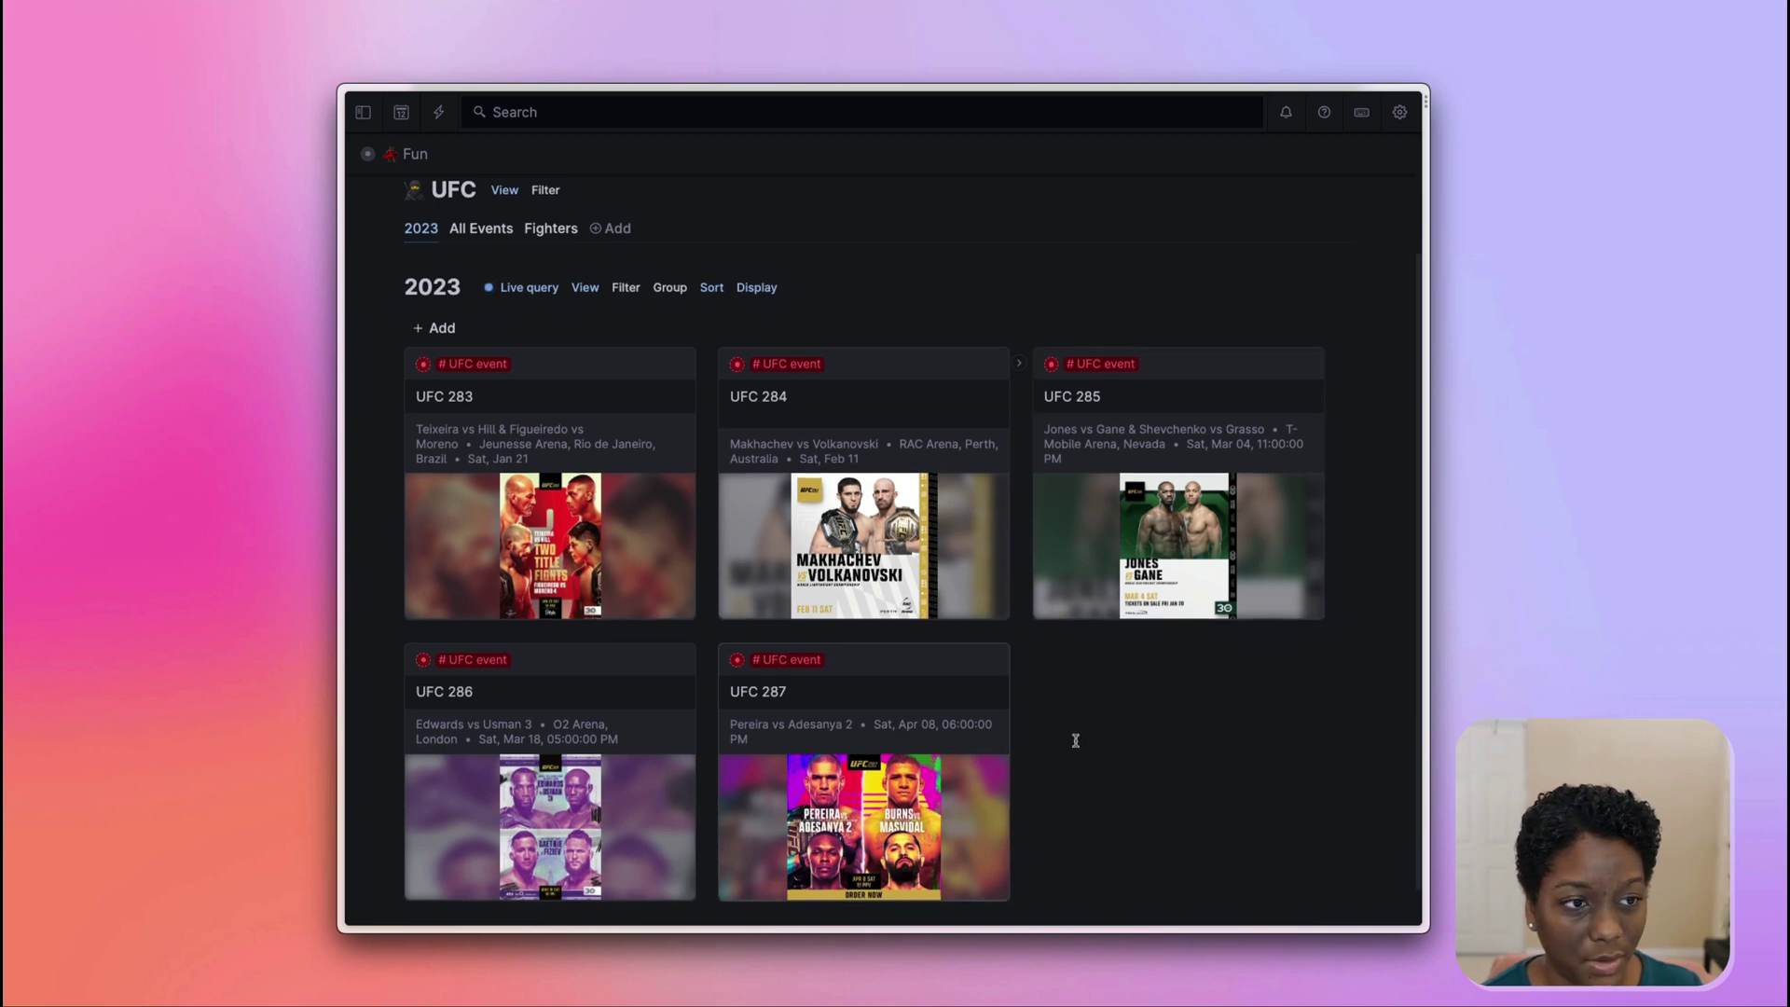
pyautogui.scroll(2, 1075, 740)
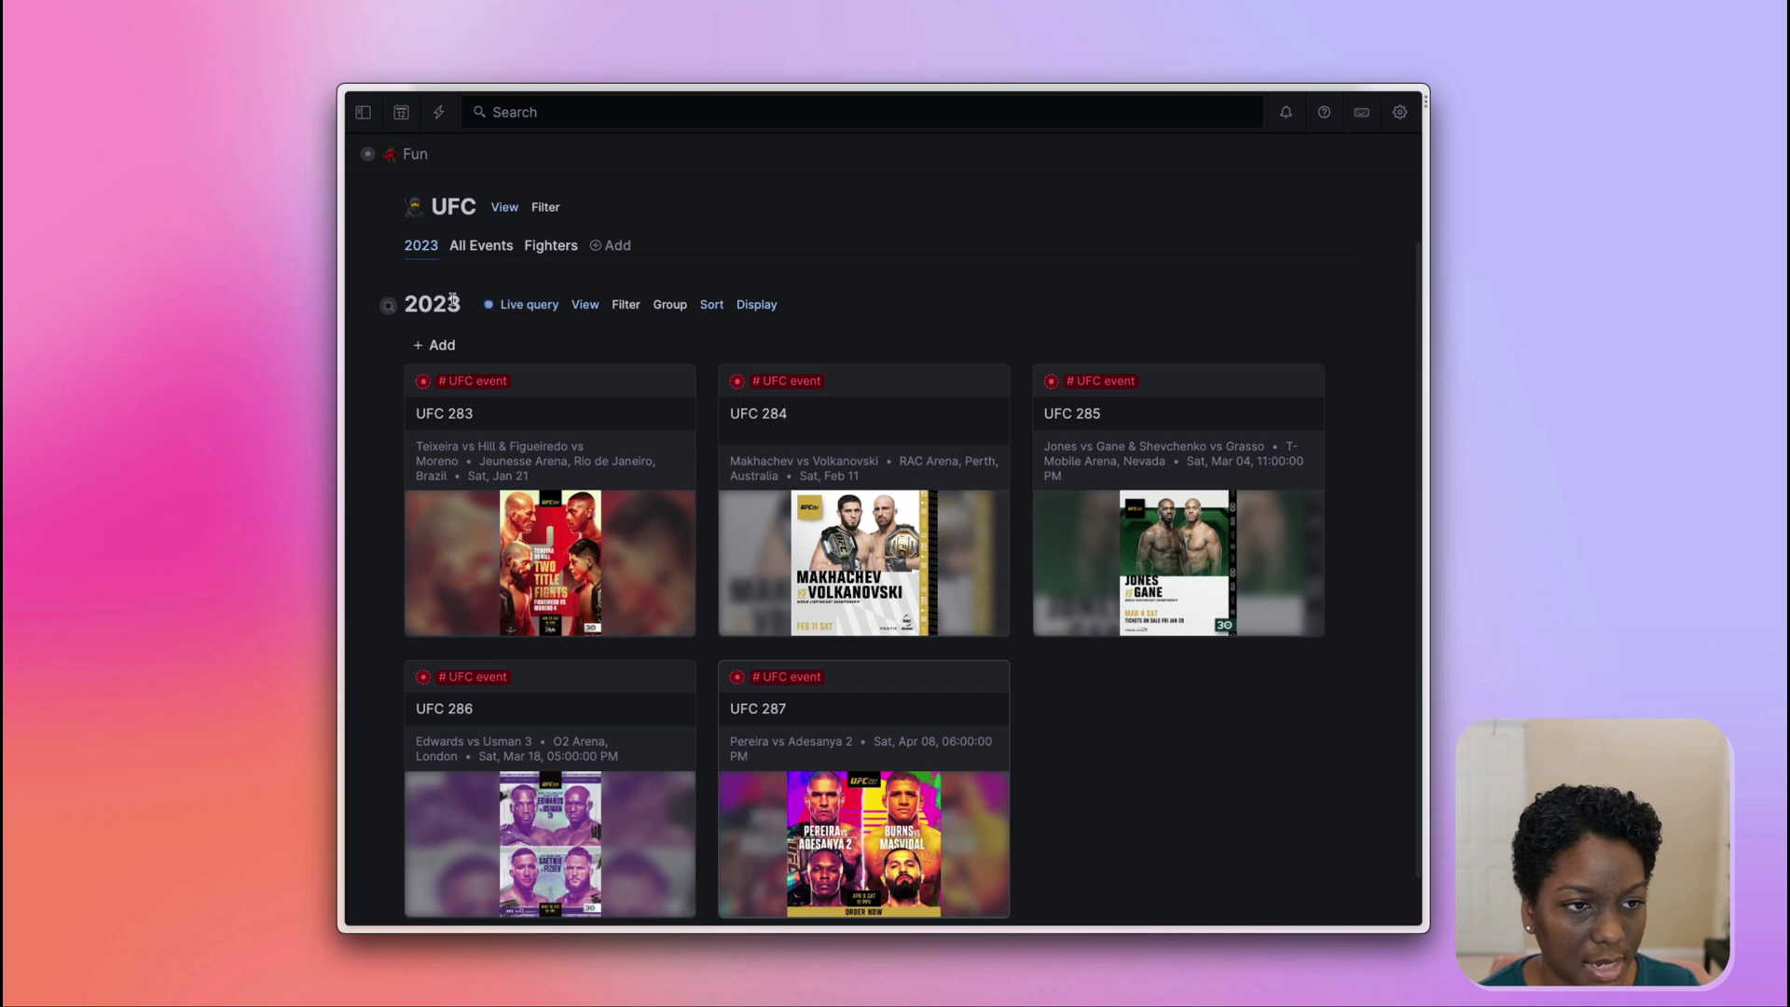
pyautogui.click(526, 304)
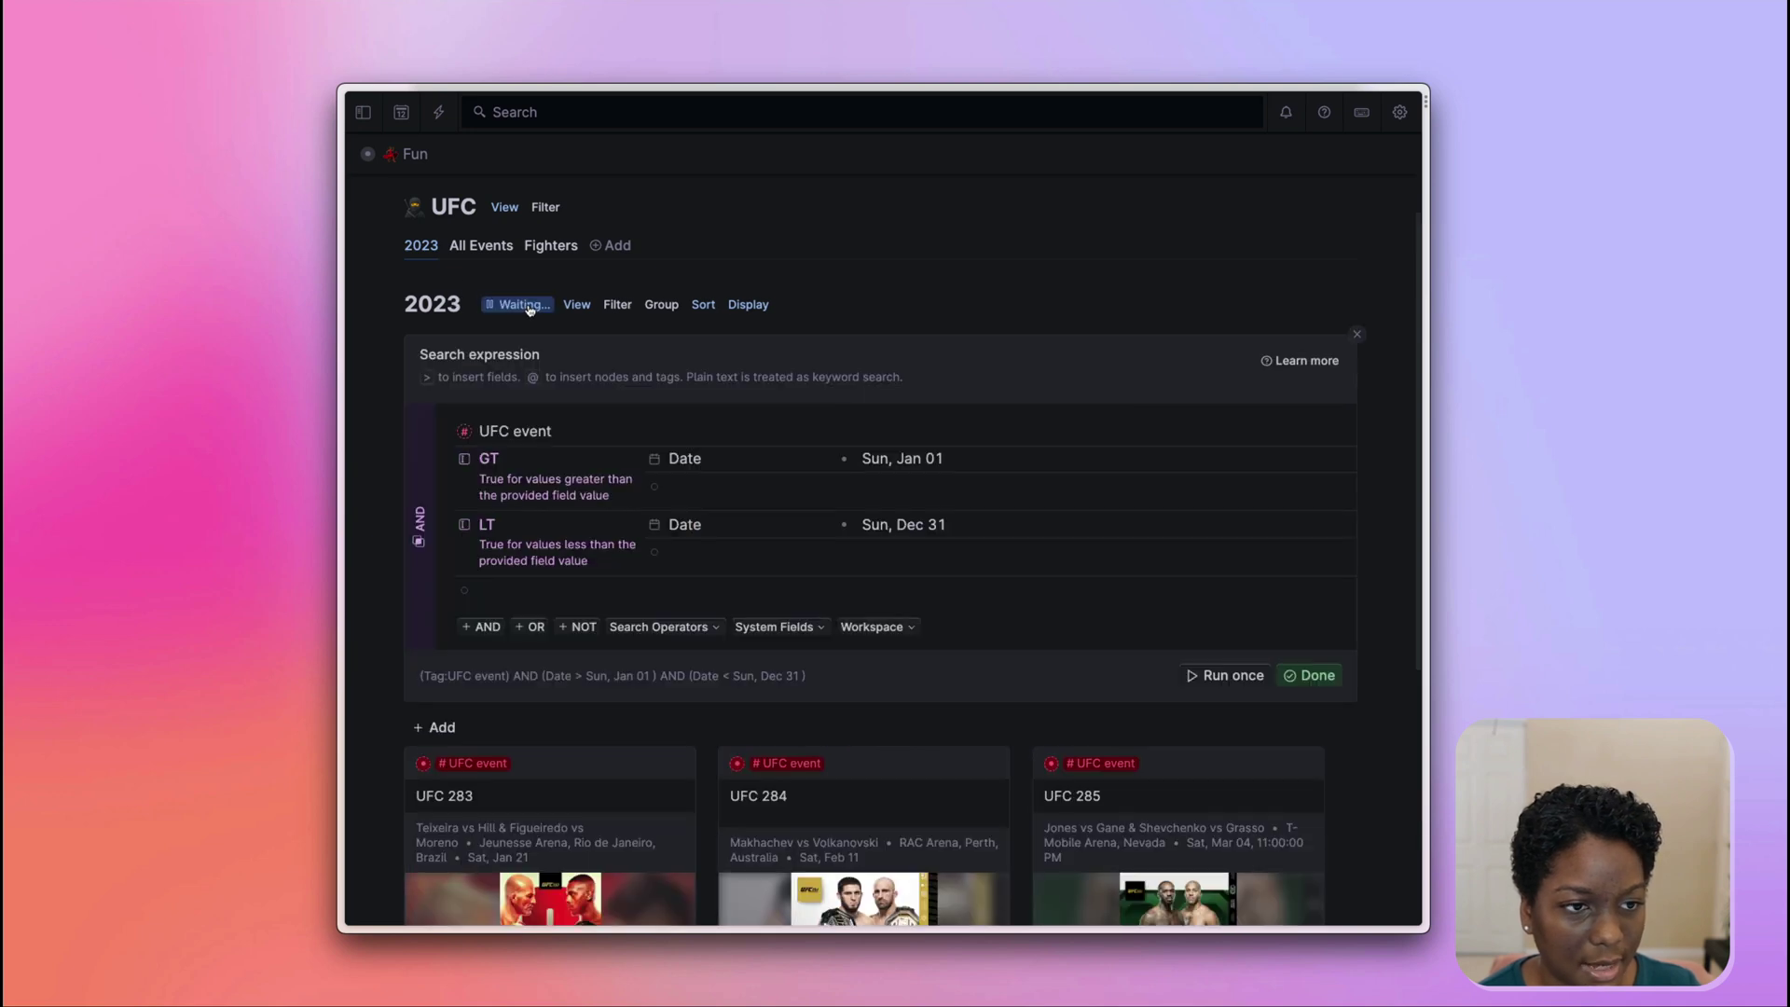
pyautogui.click(1286, 674)
# Switch the 2023 UFC view from cards to a calendar showing UFC 287 on April 8
pyautogui.scroll(-1, 503, 323)
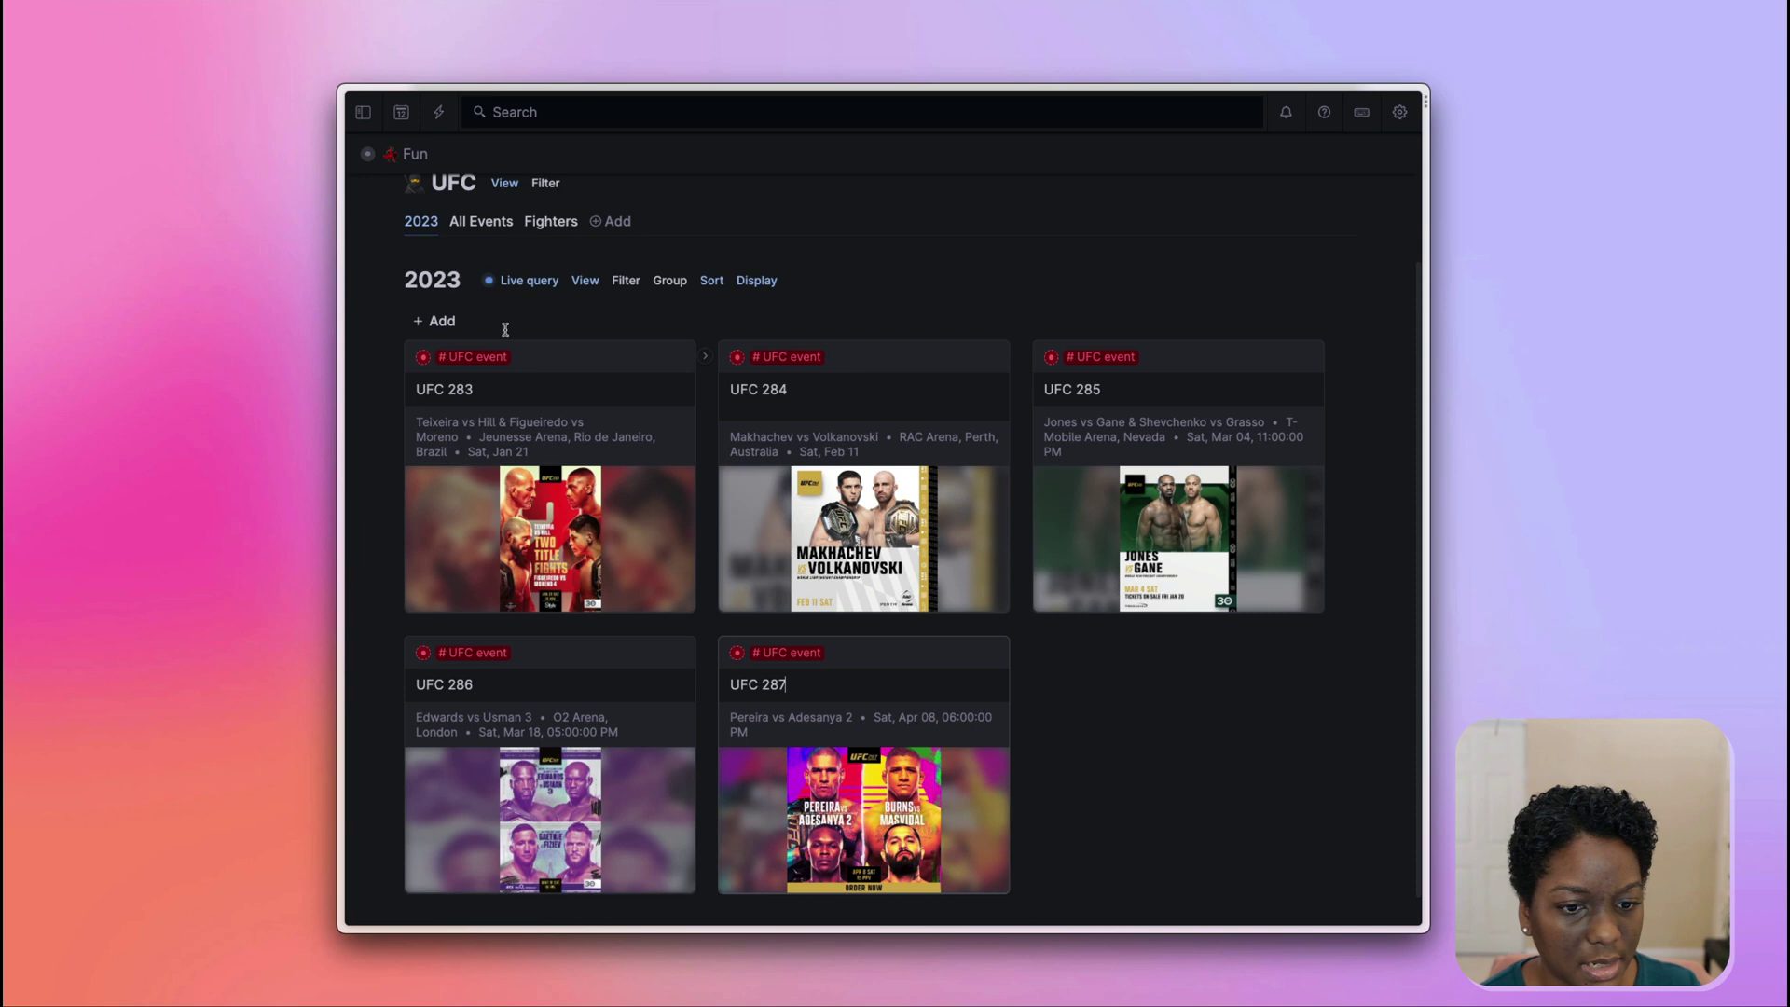
pyautogui.click(585, 281)
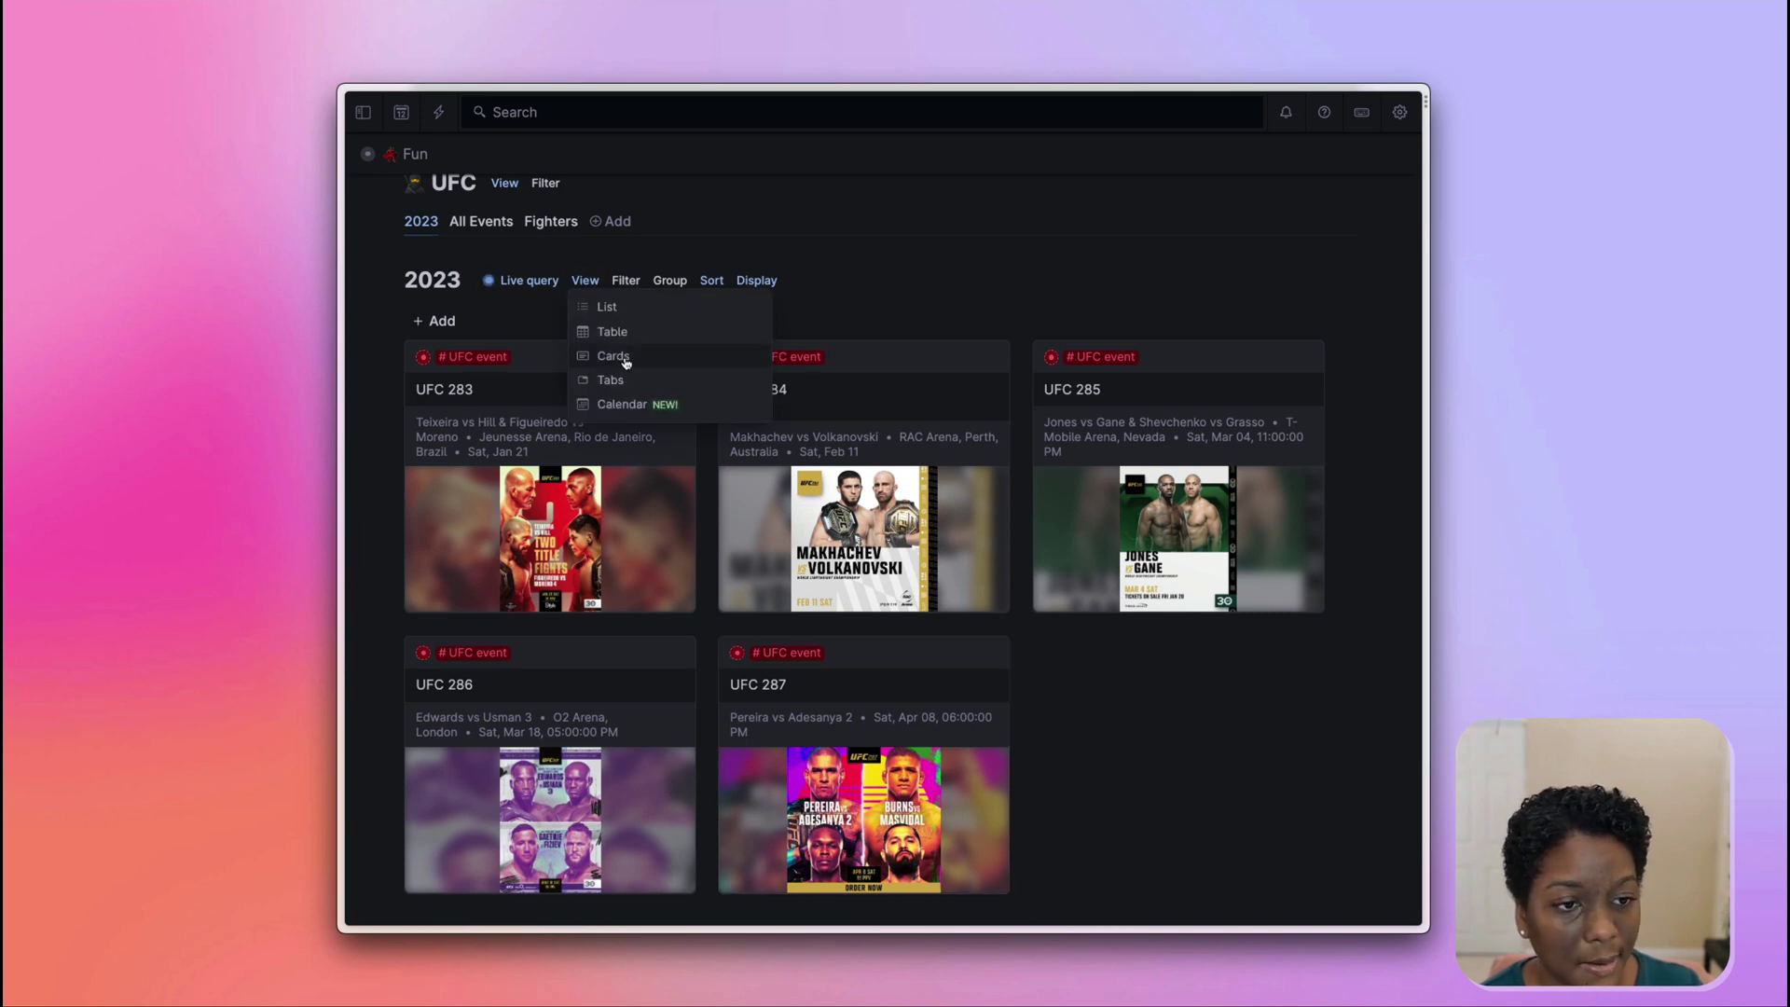
pyautogui.click(783, 312)
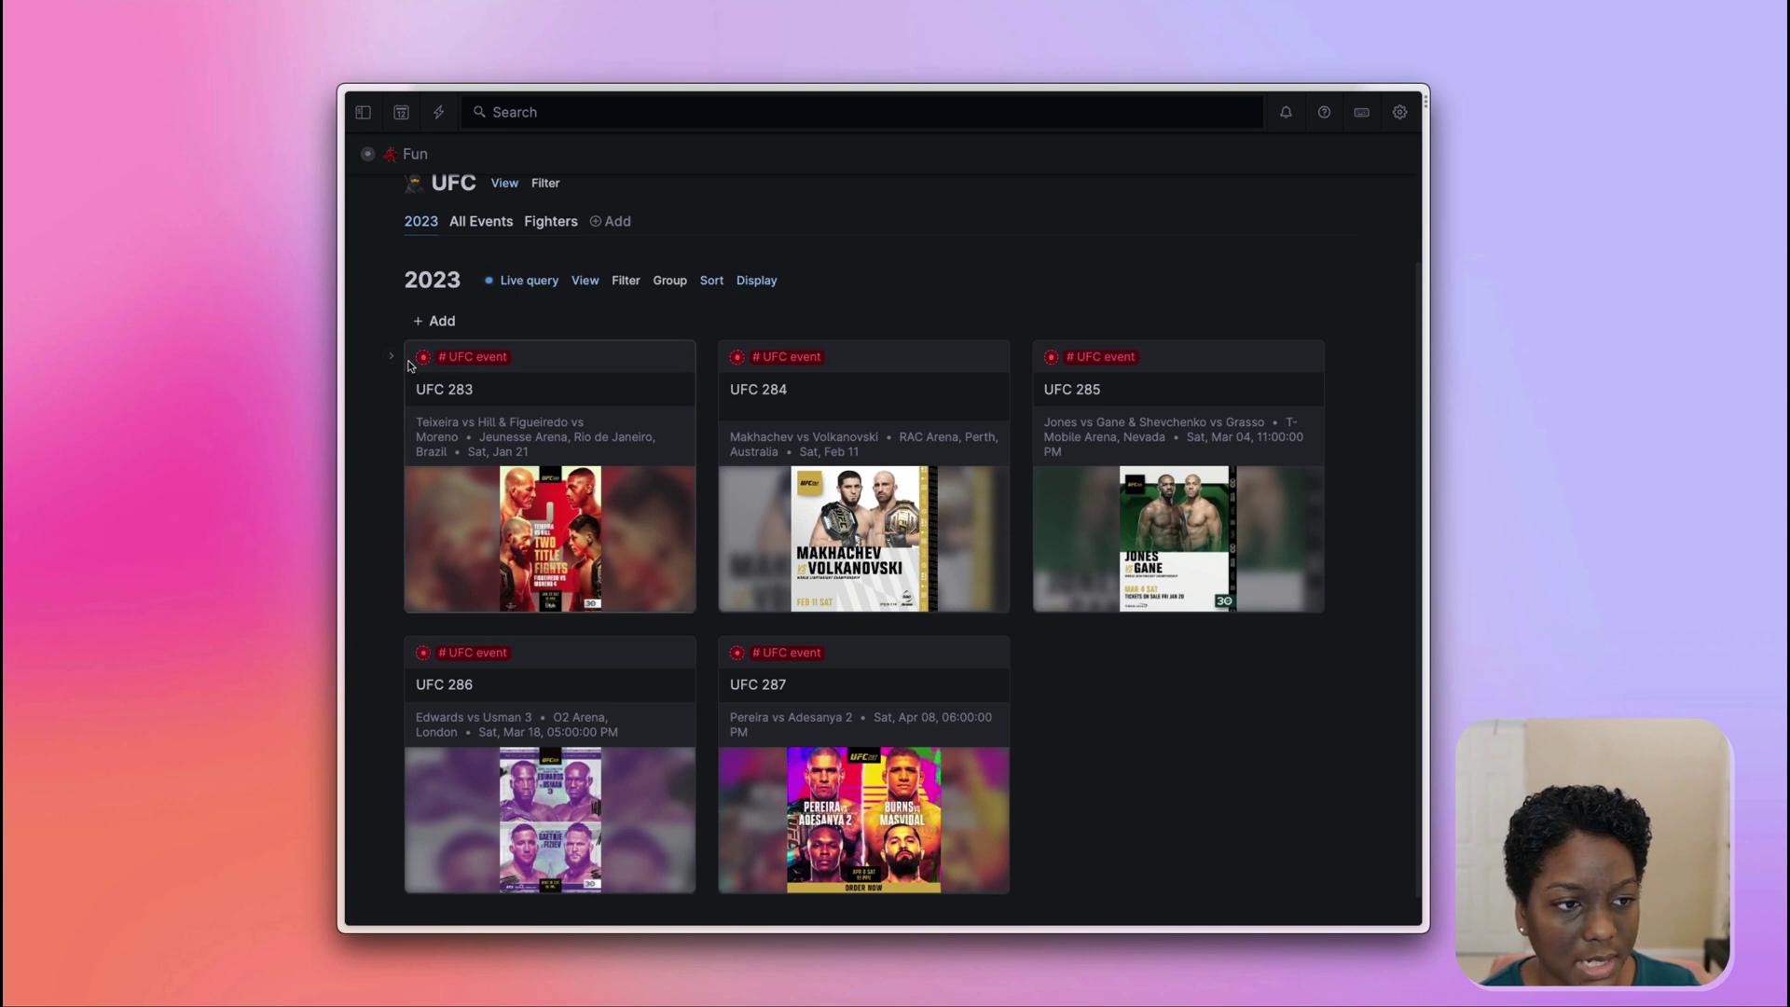
pyautogui.click(392, 356)
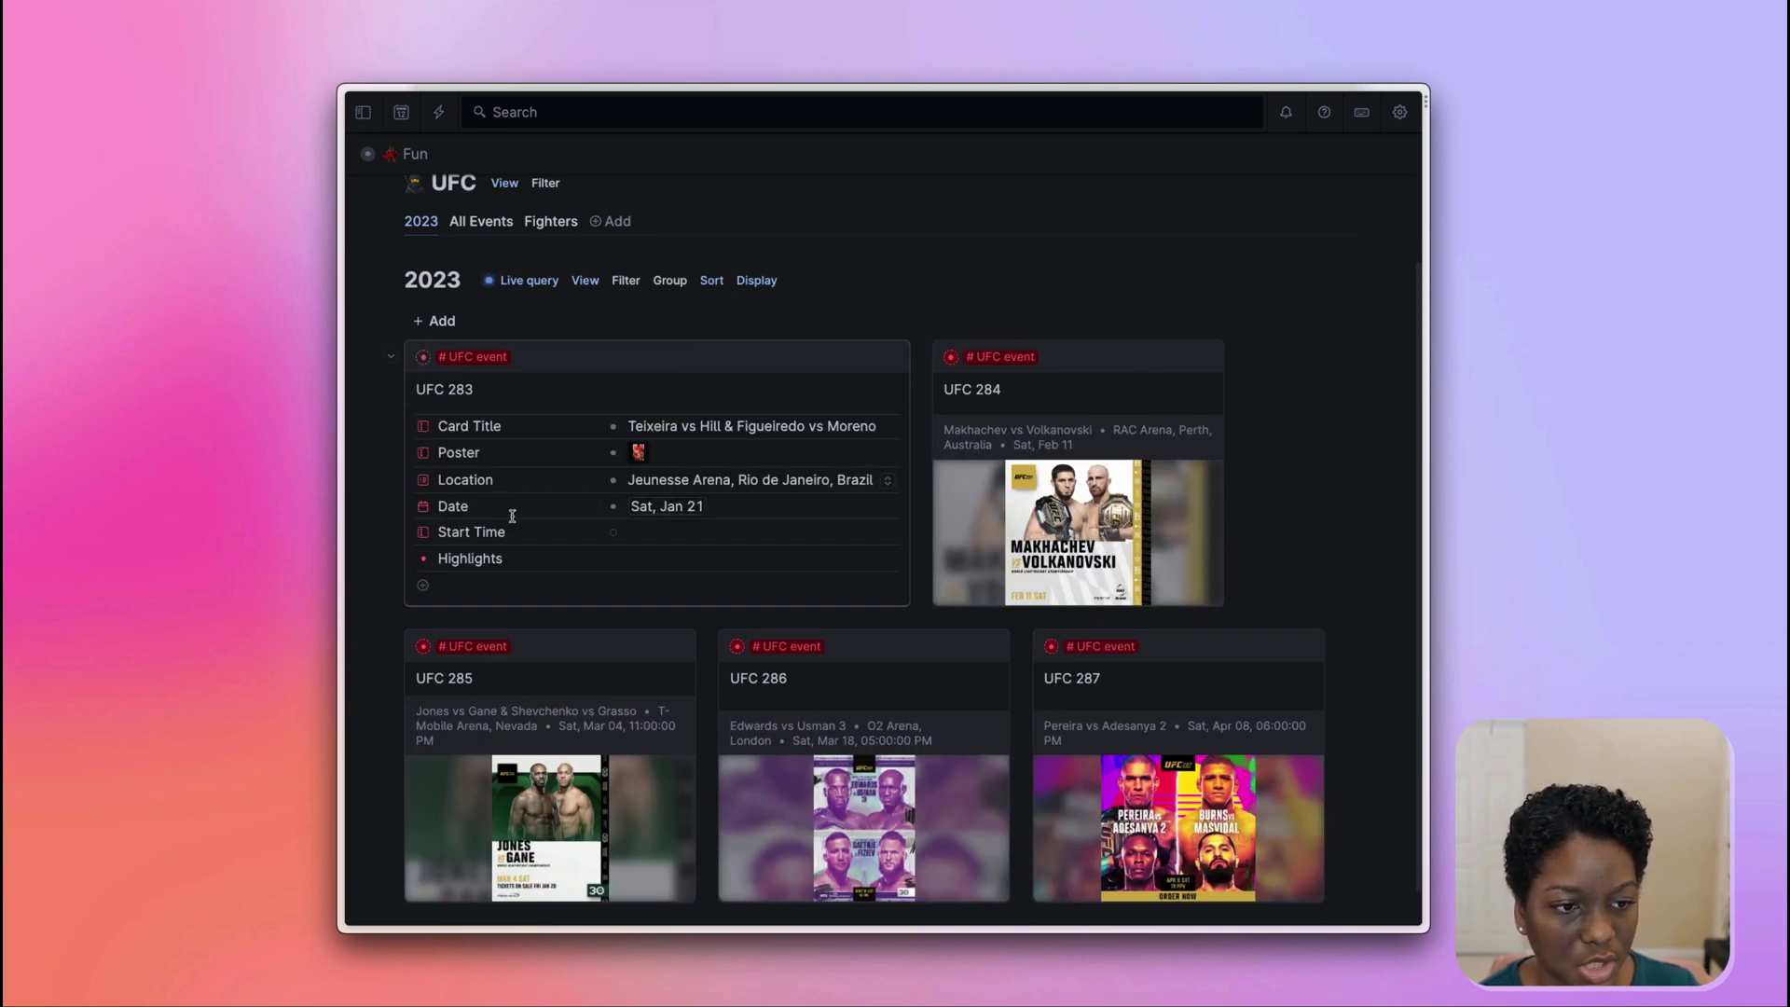
pyautogui.click(392, 357)
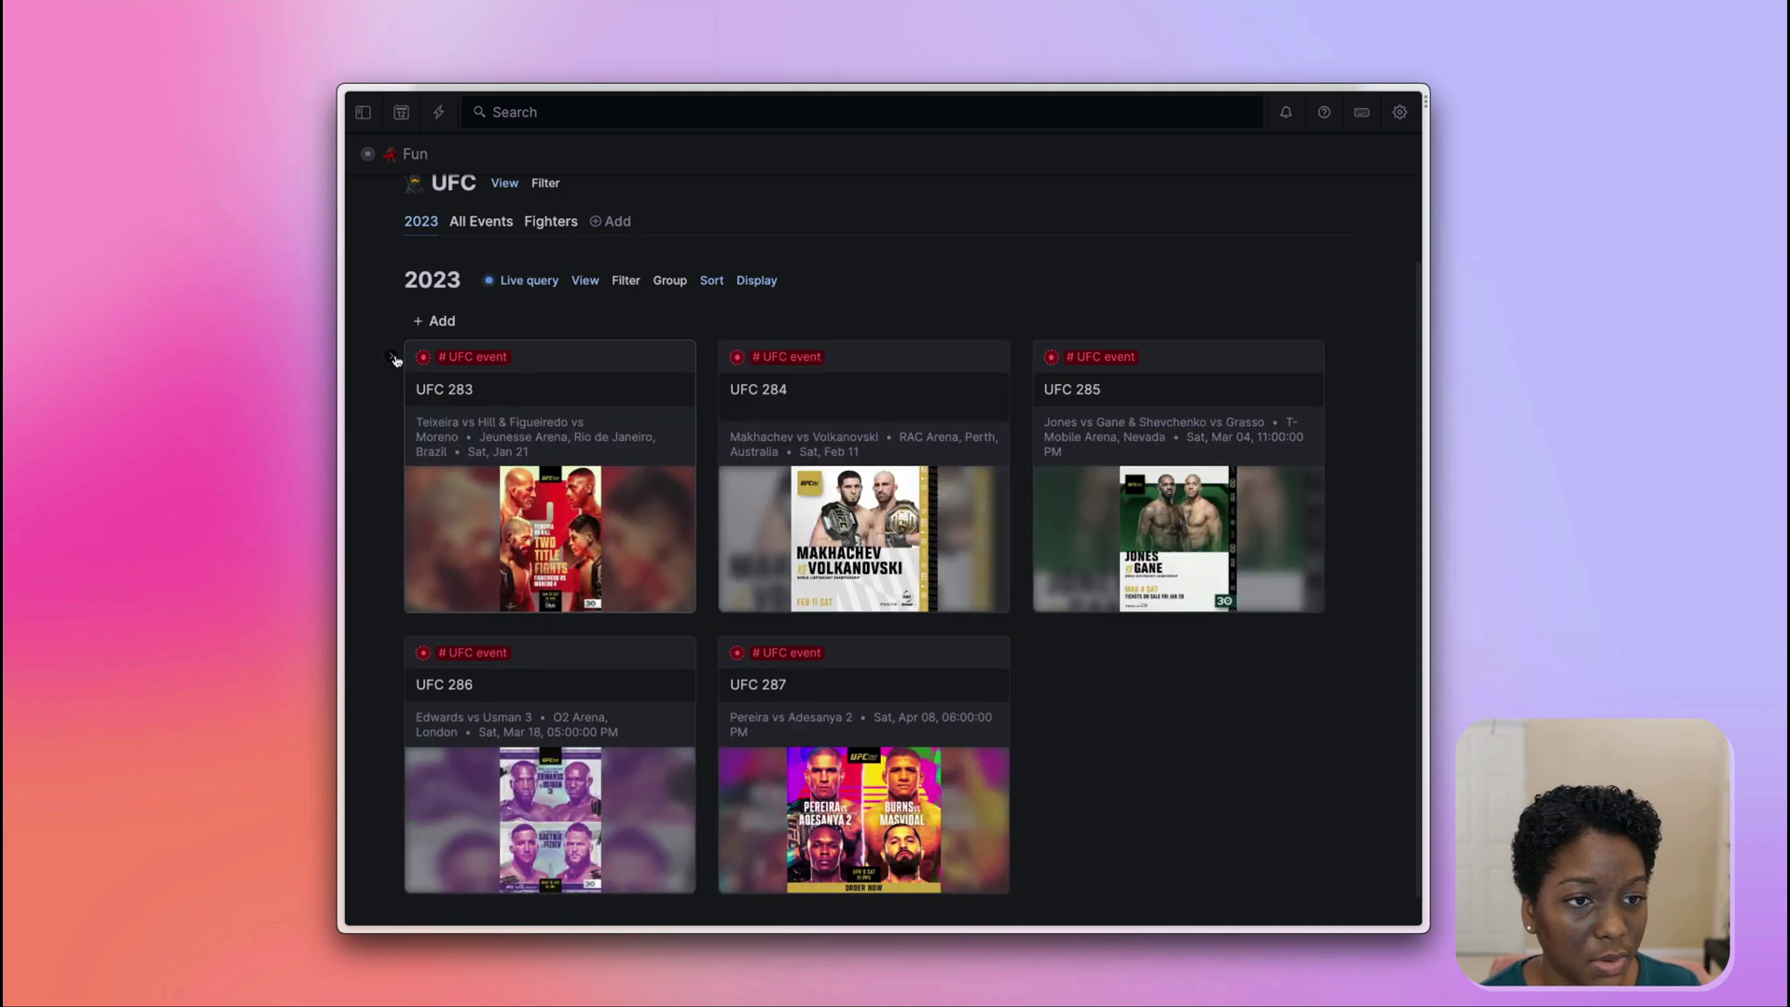
pyautogui.click(586, 281)
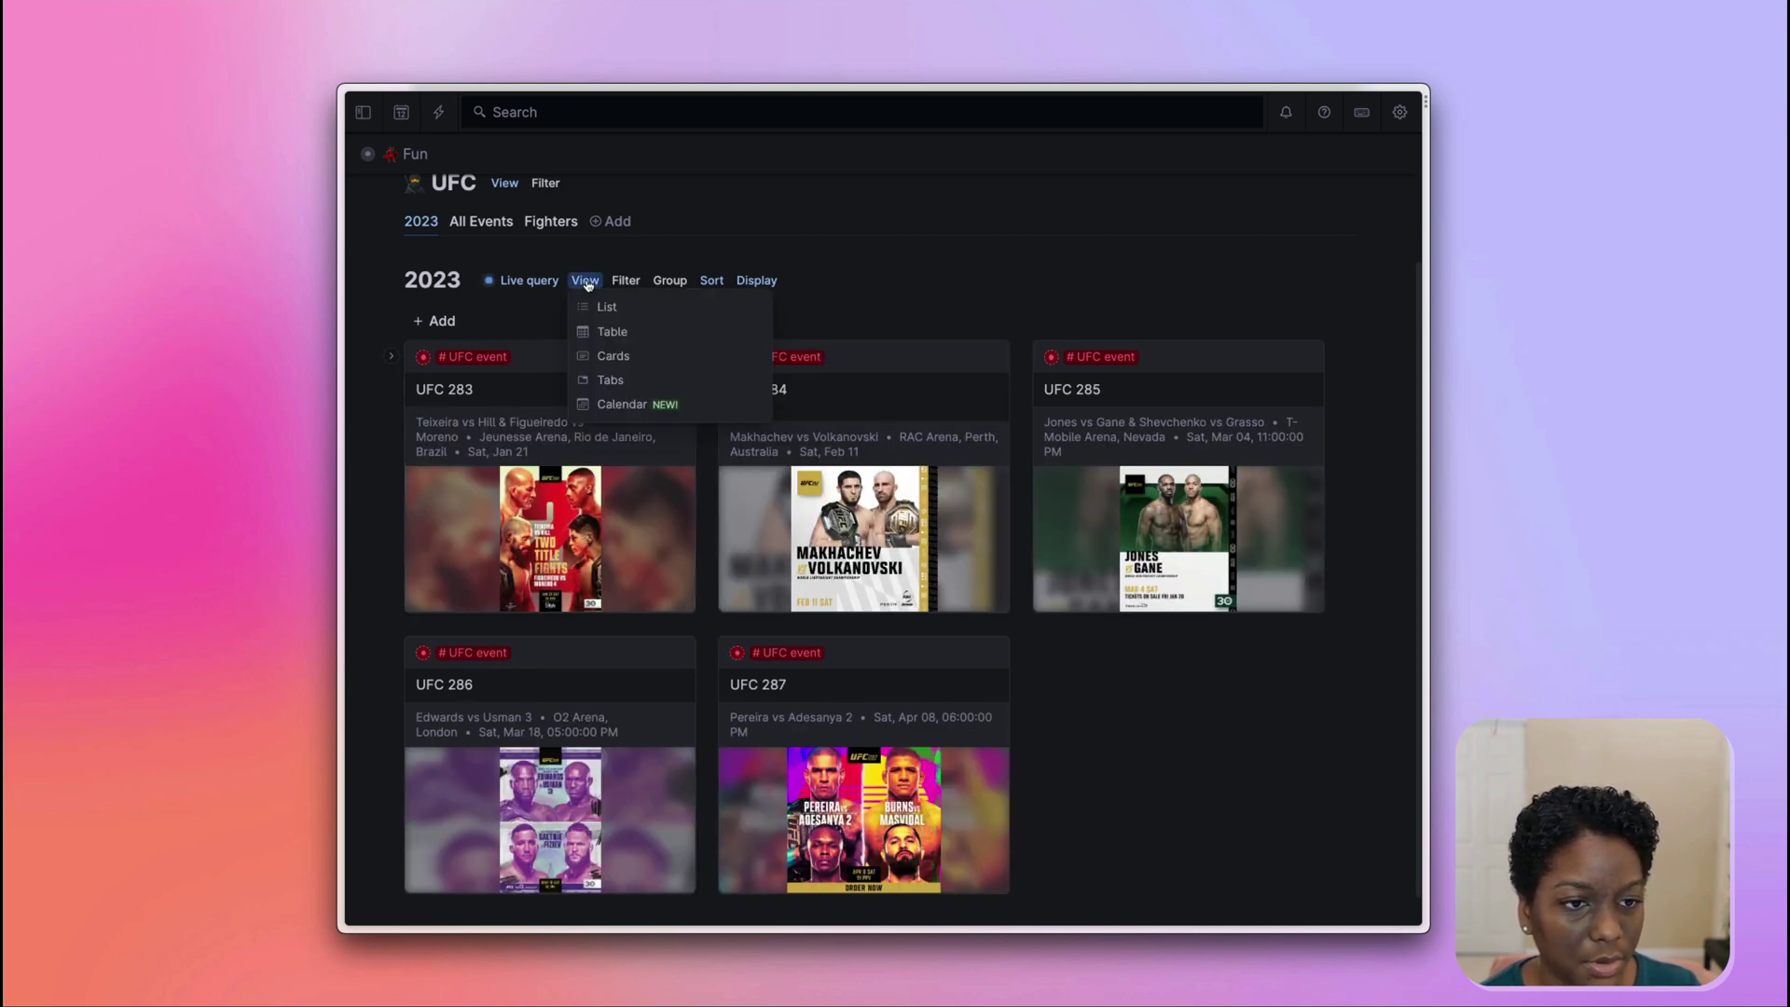
pyautogui.click(630, 409)
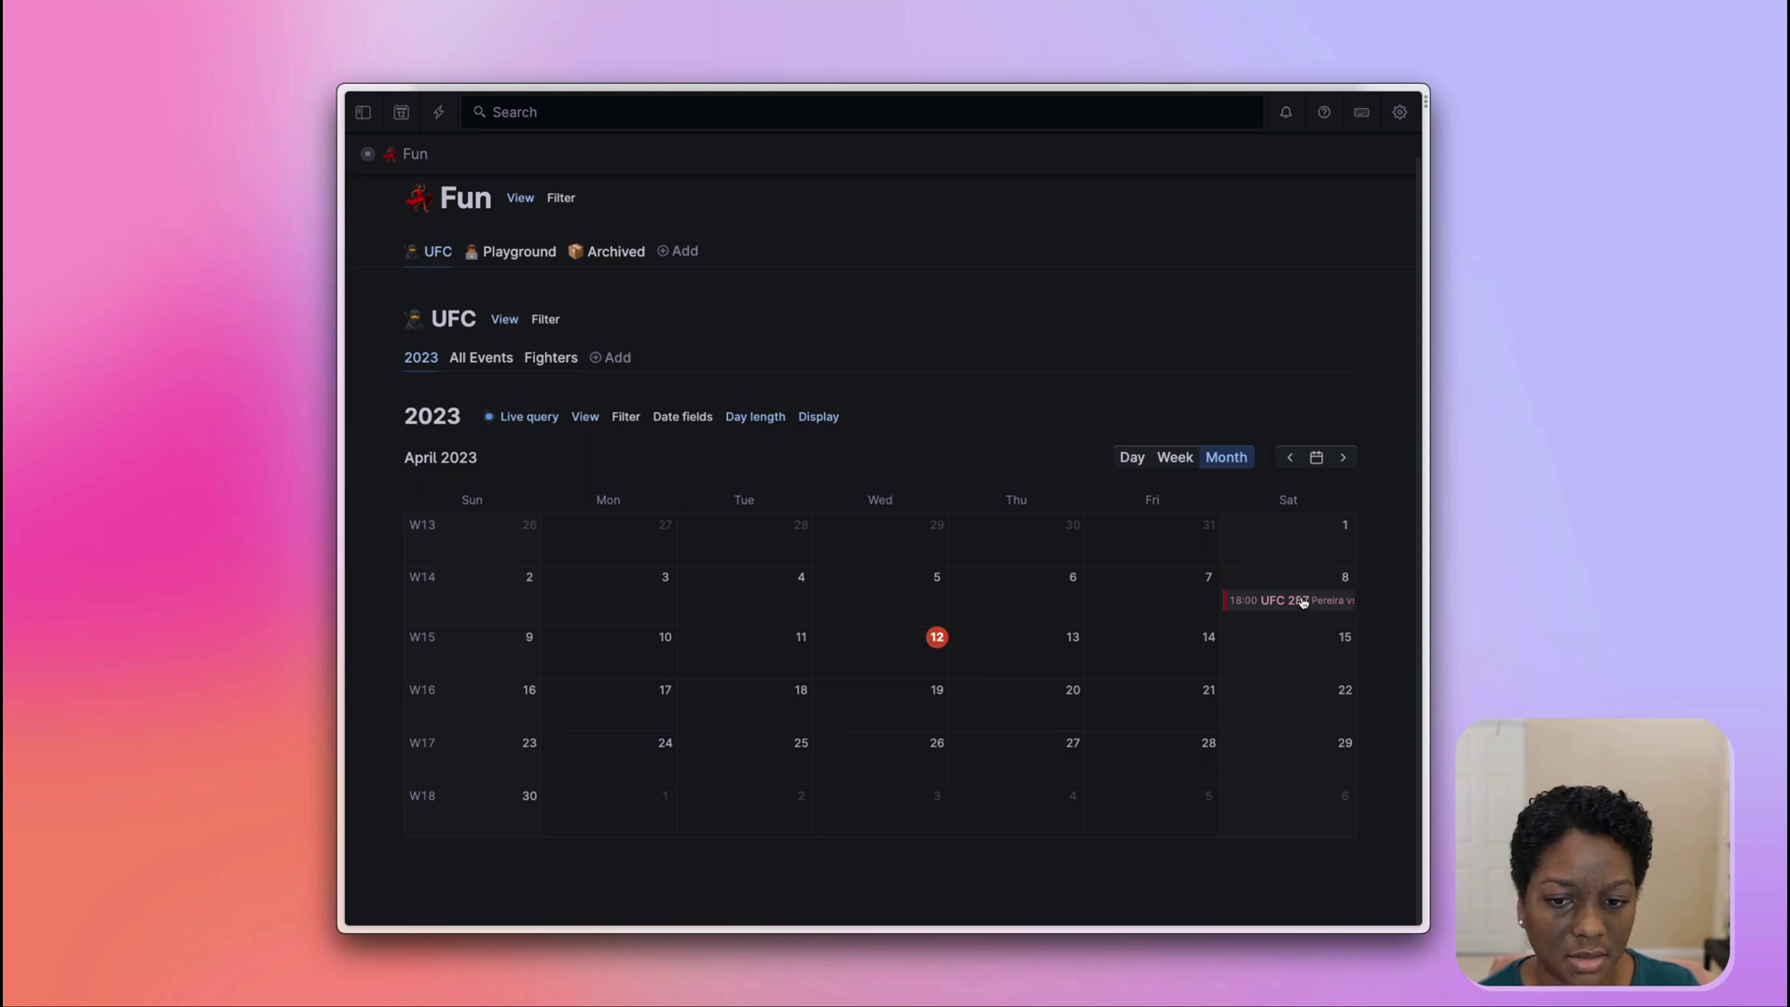
# Check March, the current month and the date-field options, then move the calendar to May 2023
pyautogui.click(1289, 457)
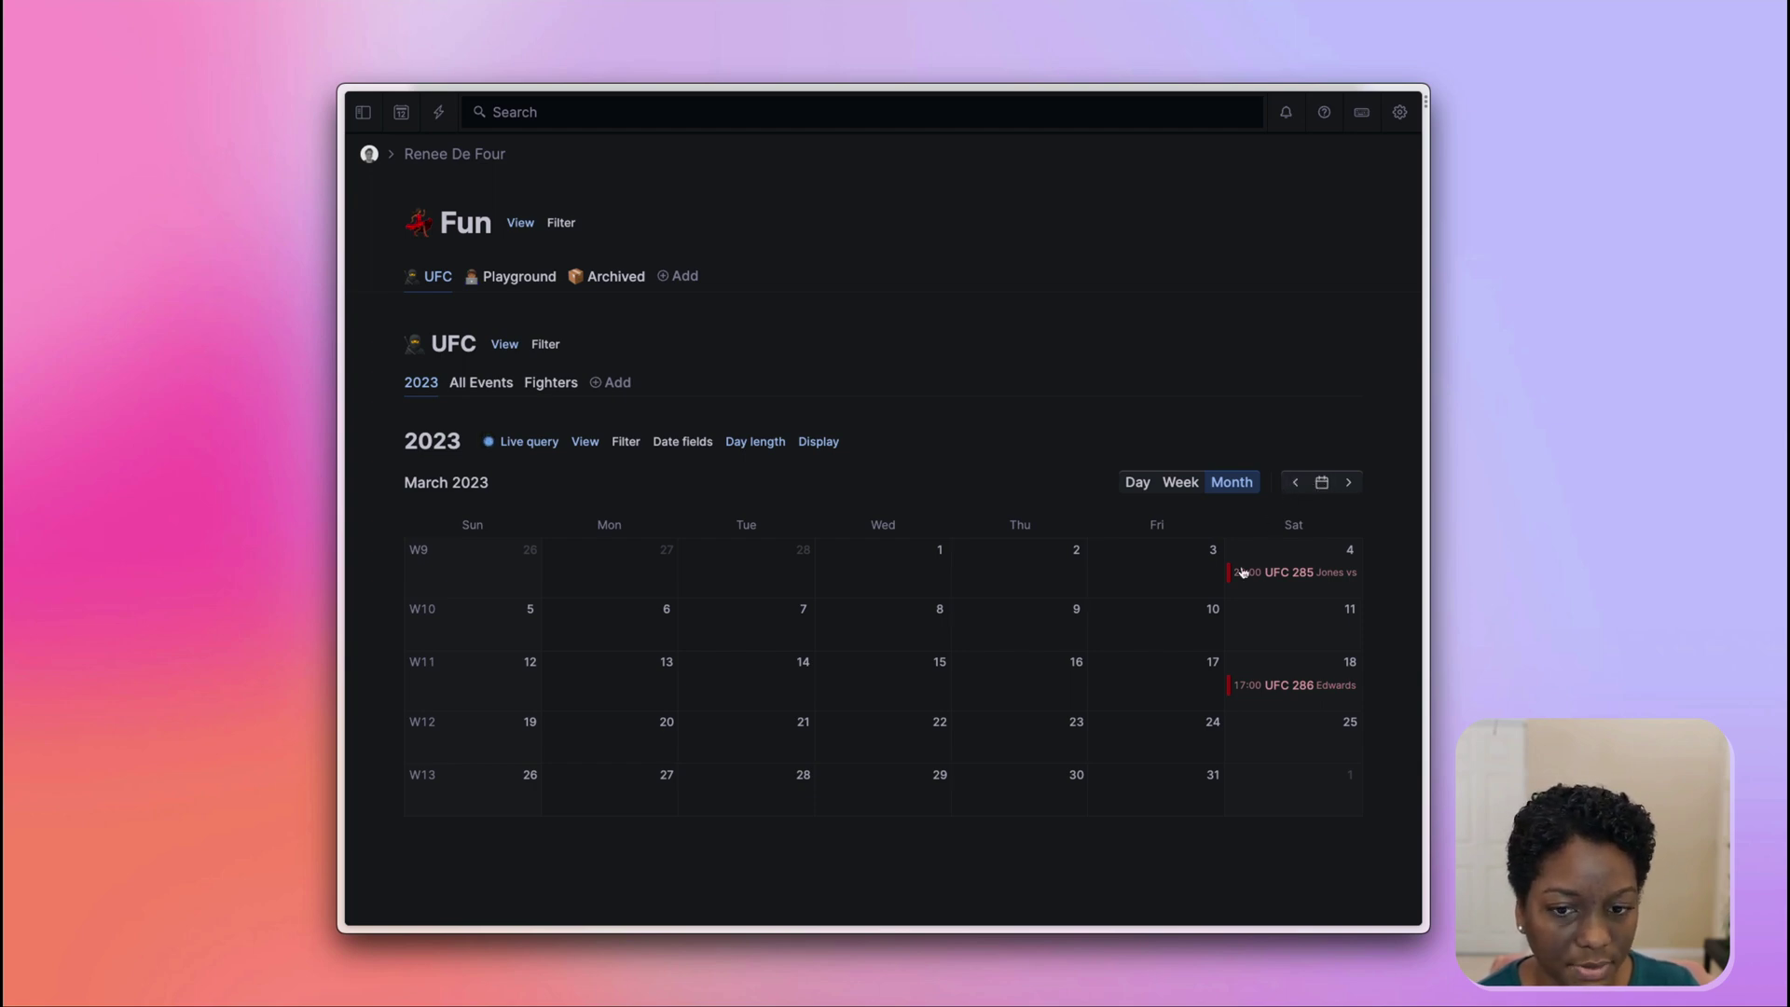
pyautogui.click(1325, 487)
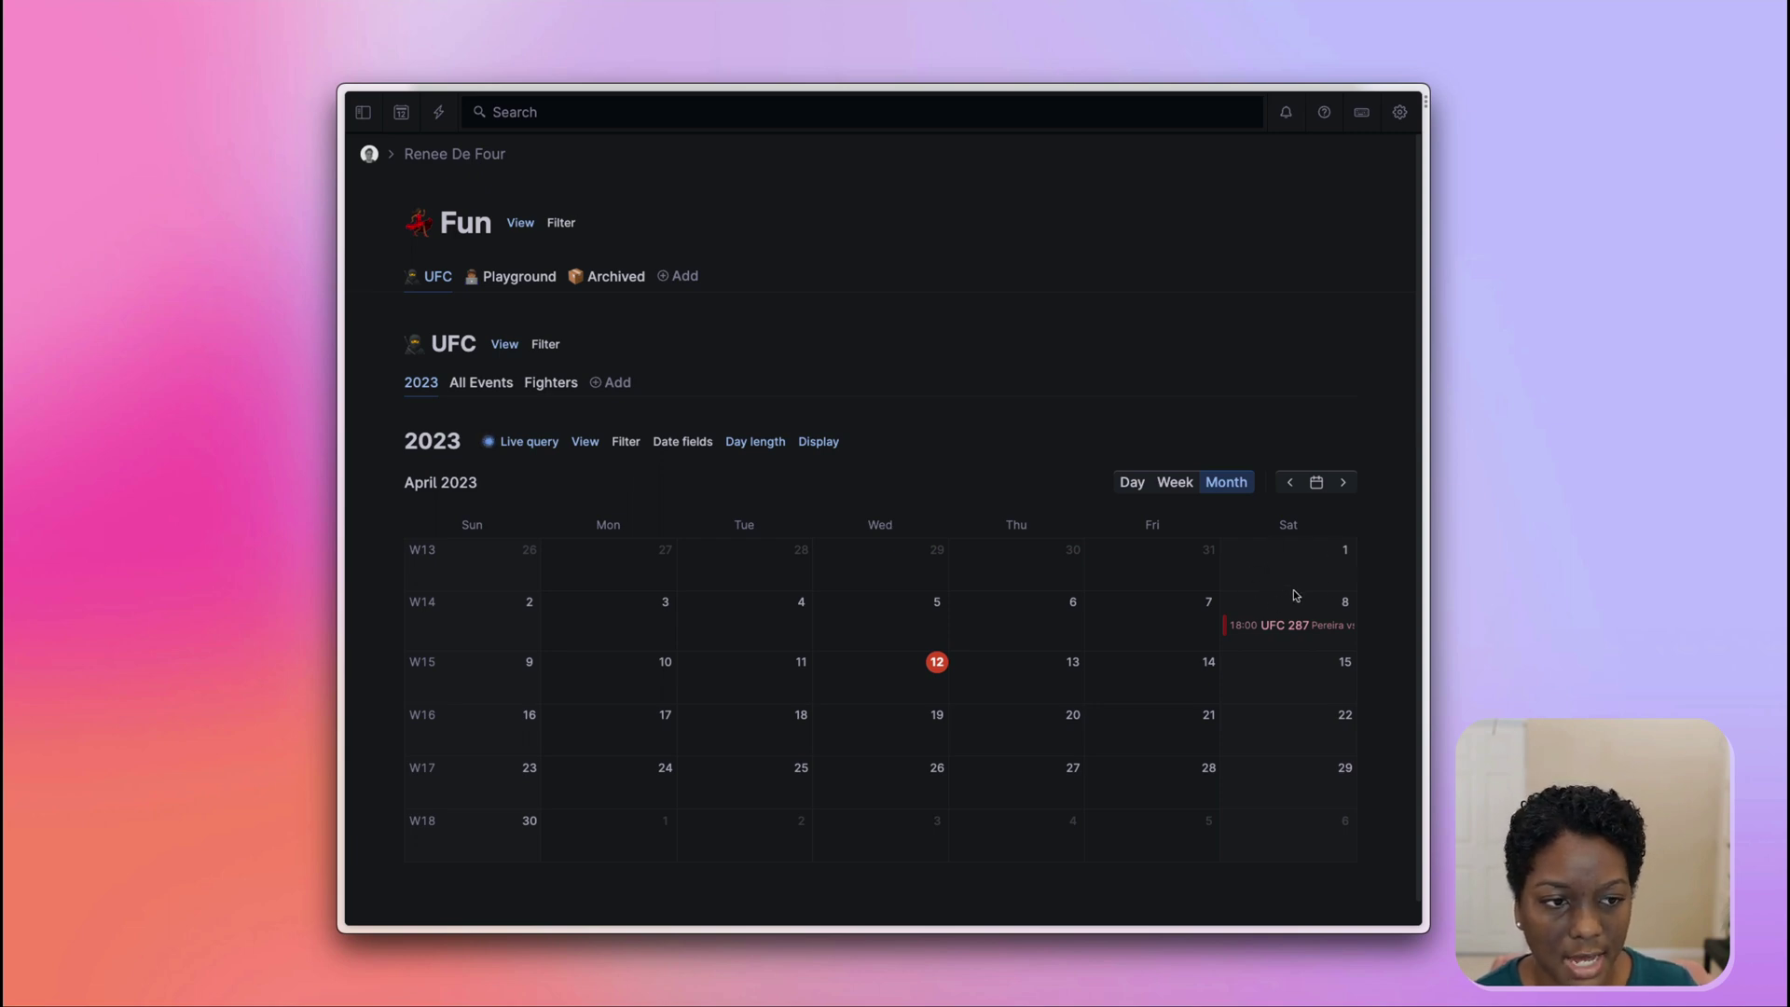
pyautogui.click(683, 444)
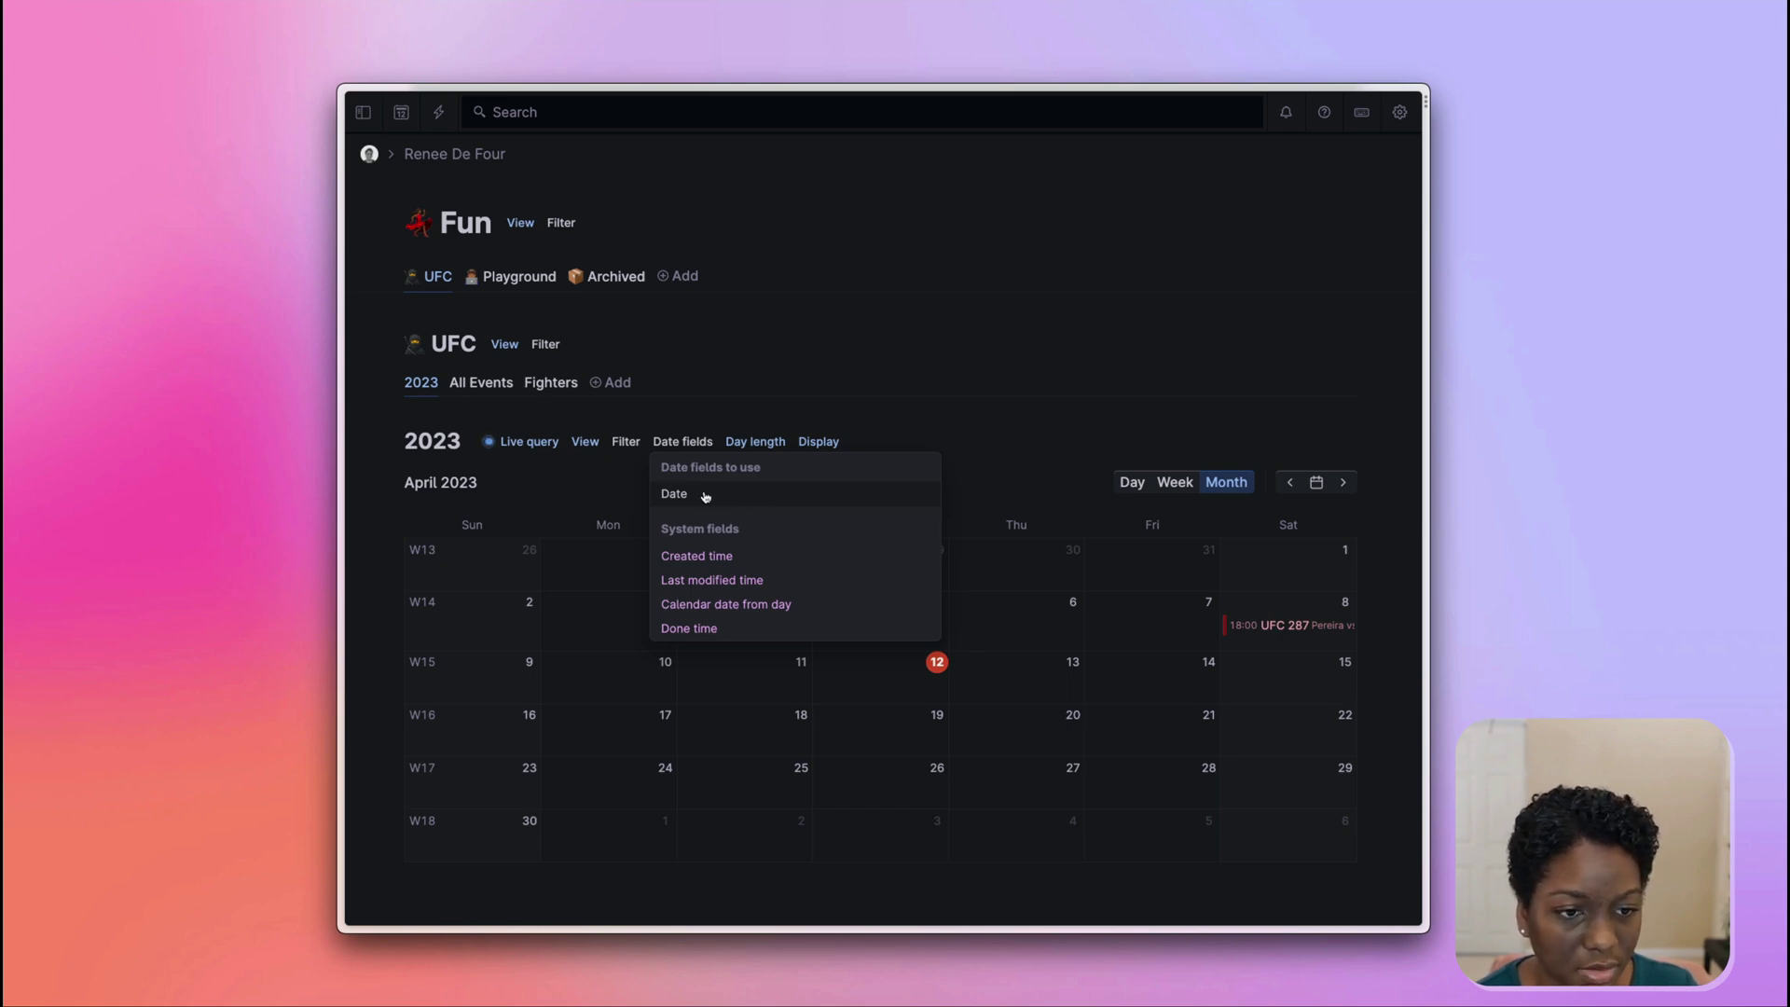
pyautogui.click(615, 488)
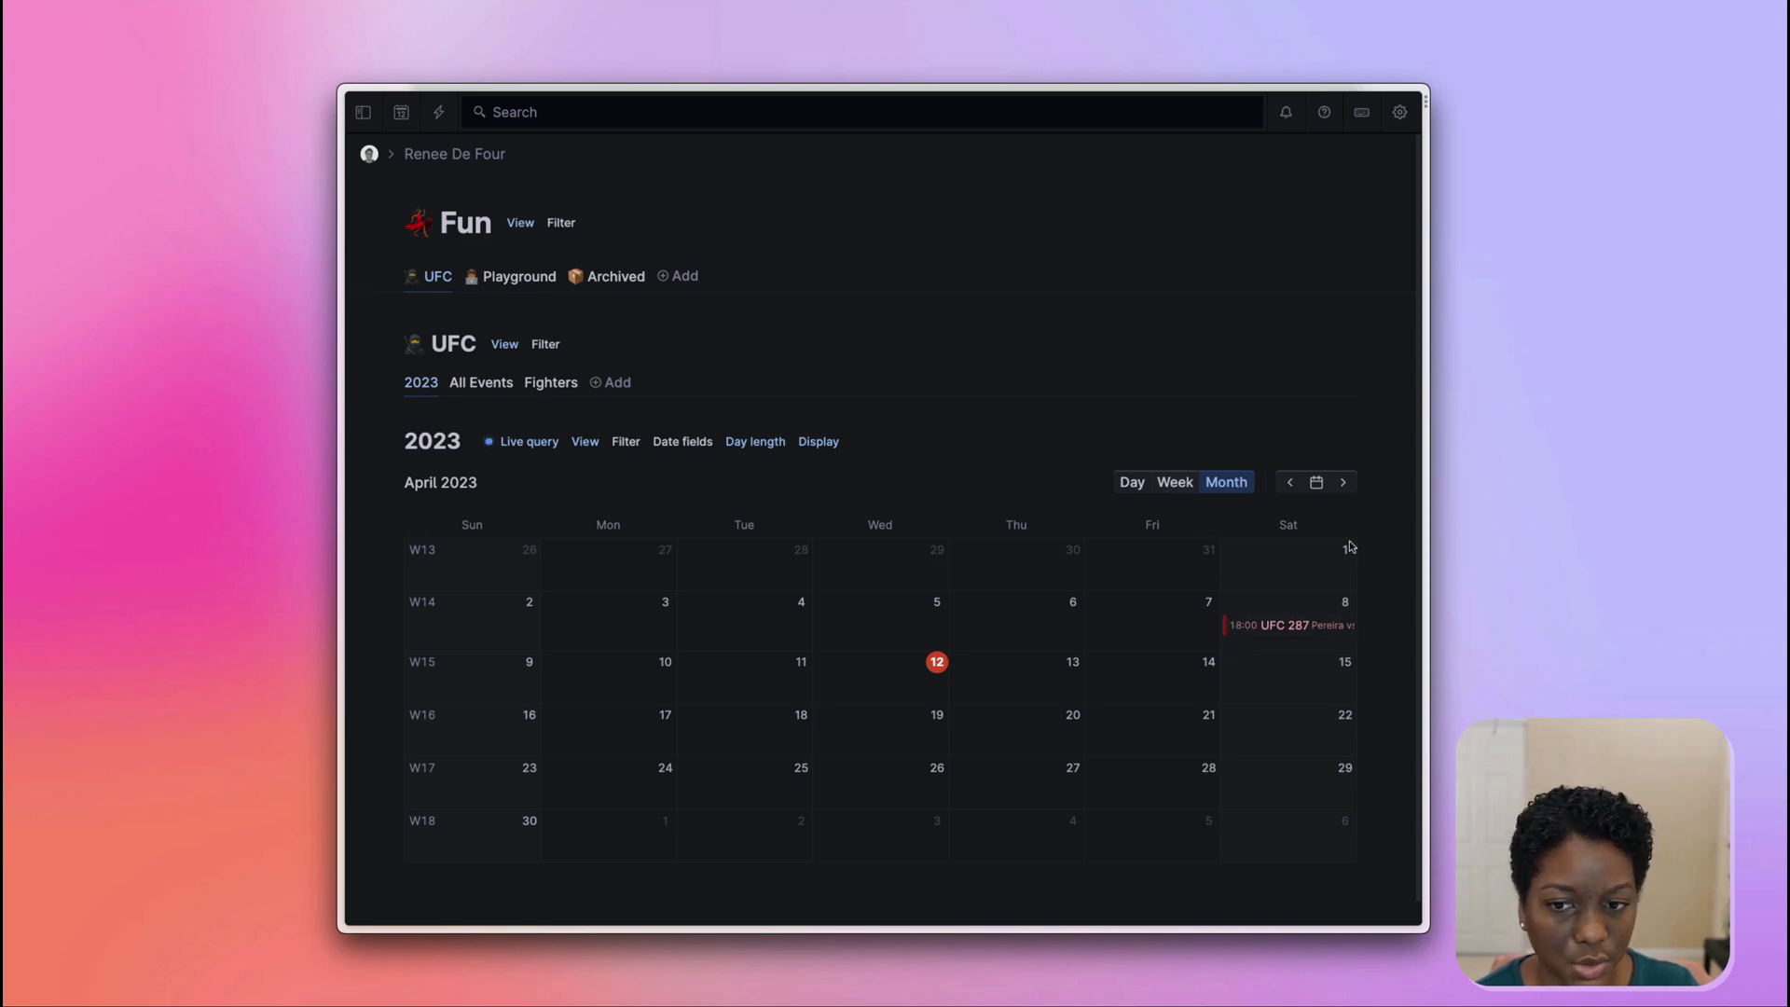
pyautogui.click(1343, 482)
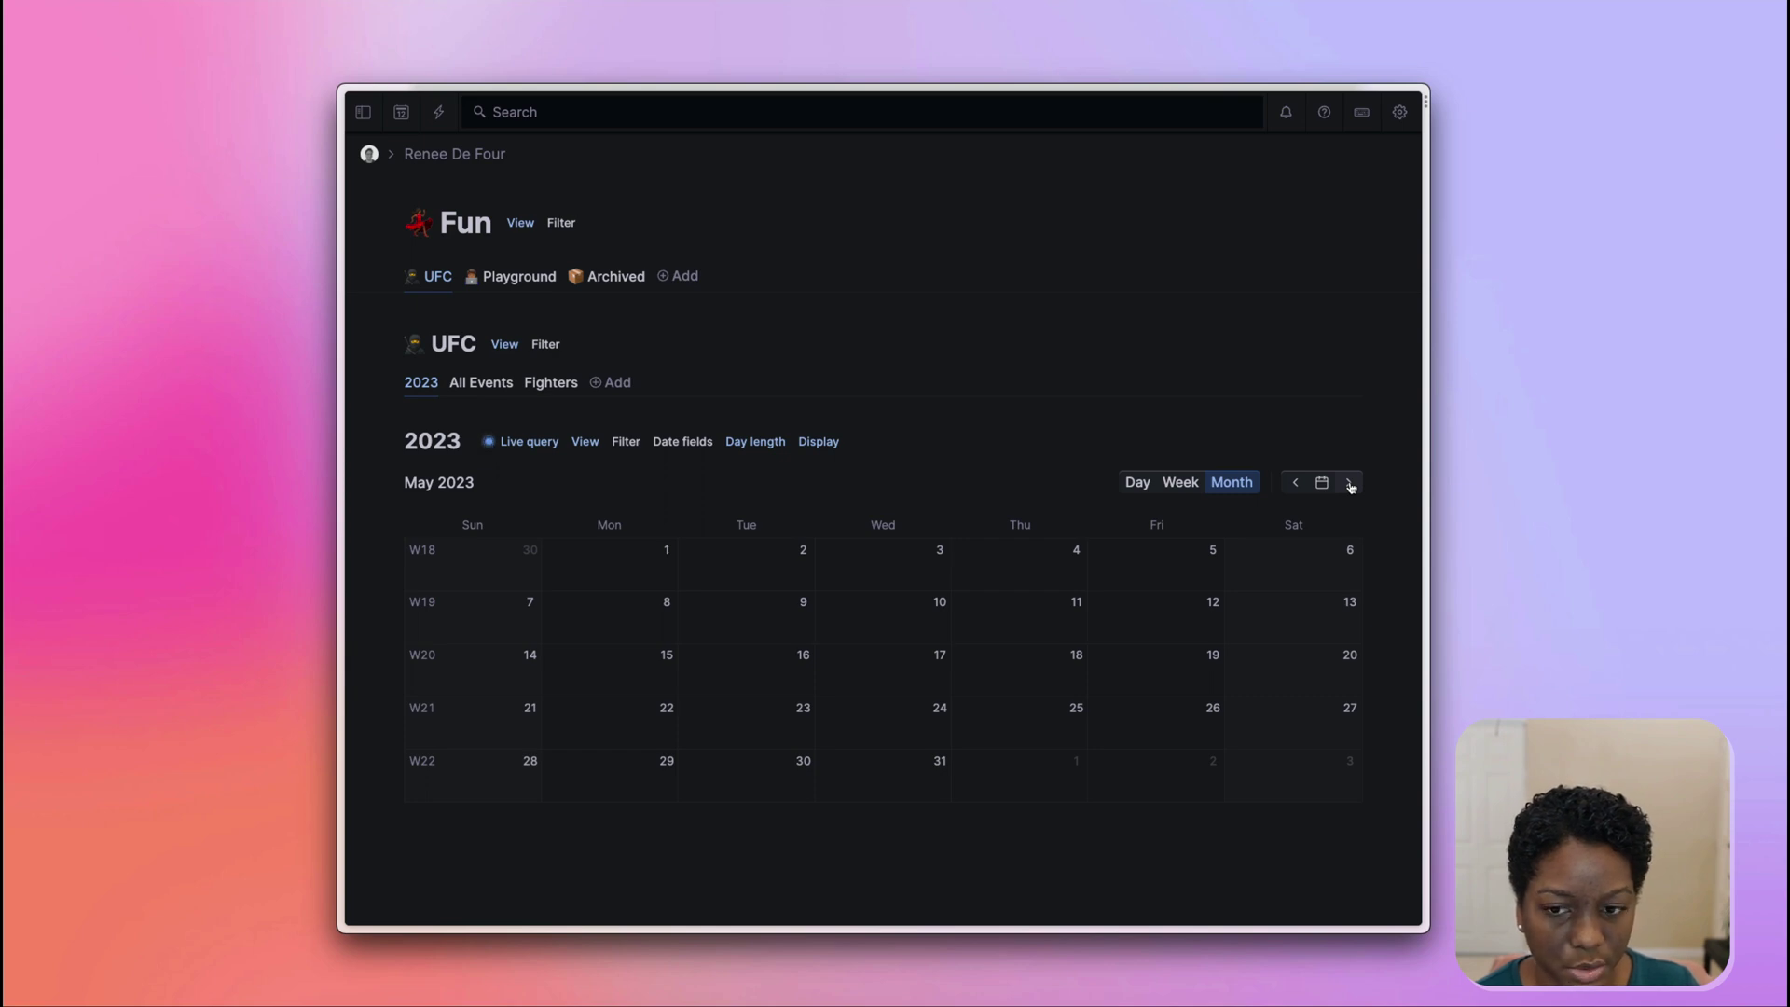
# Add a UFC 288 event on Saturday, May 6
pyautogui.click(1287, 569)
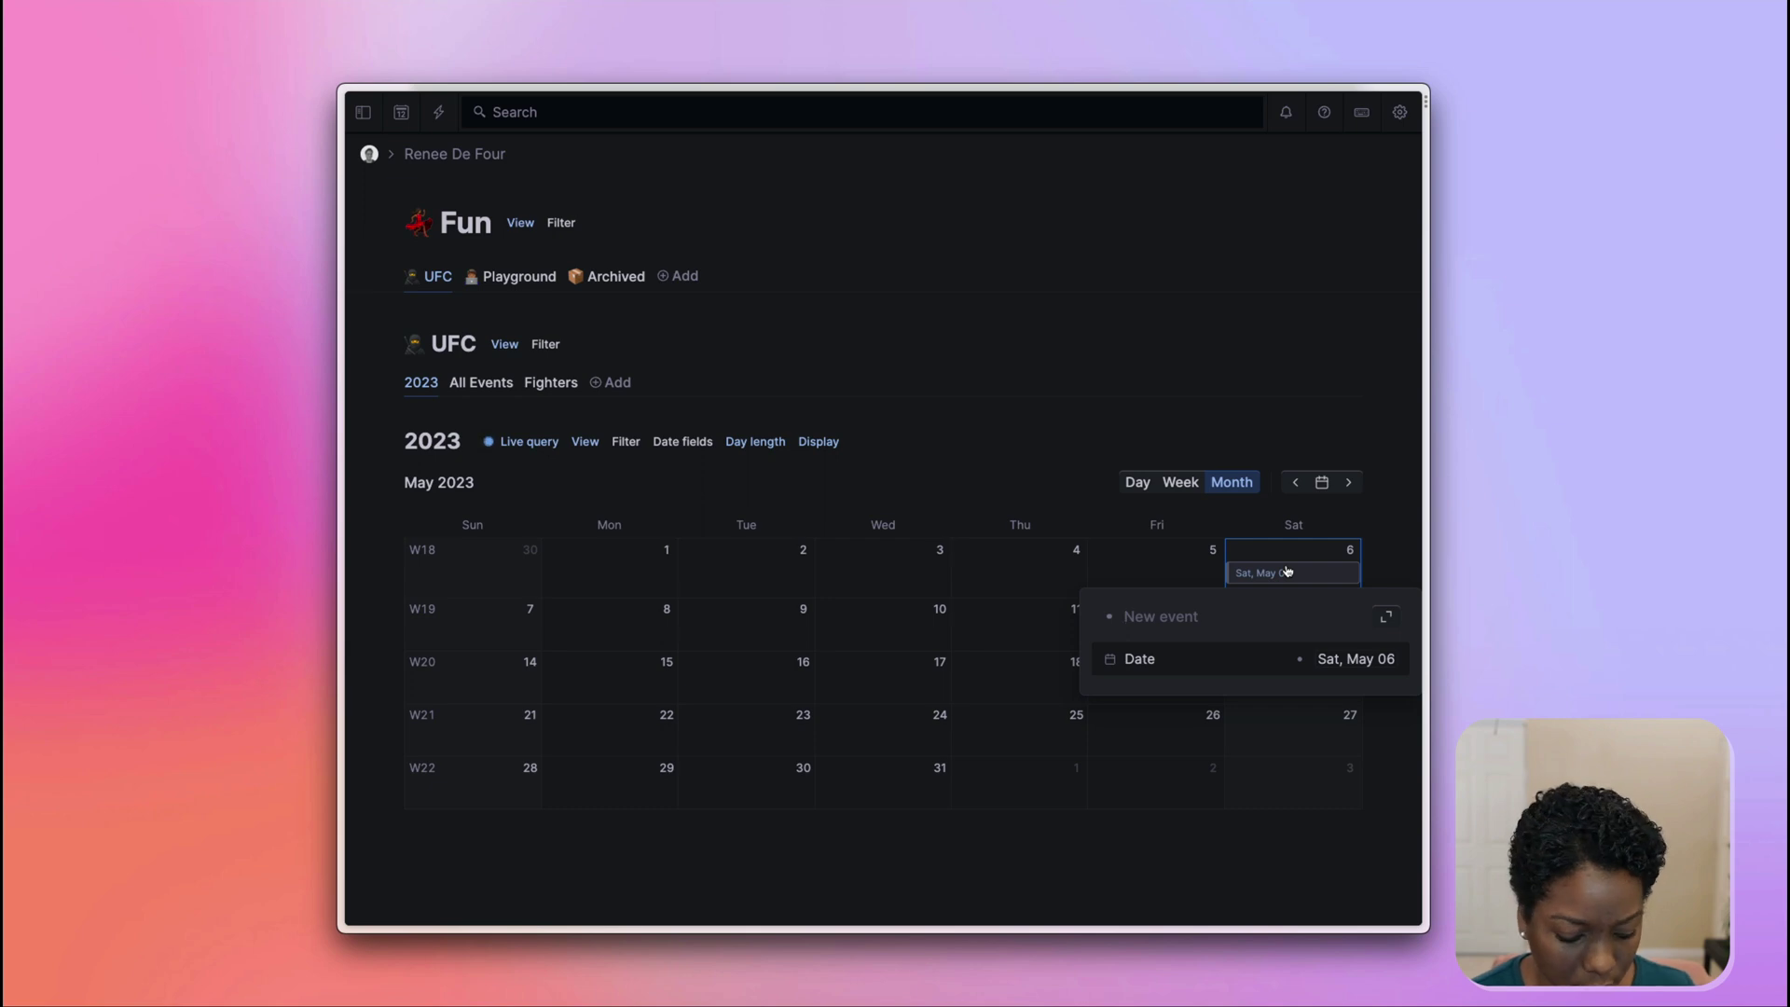
pyautogui.write('UFC 288')
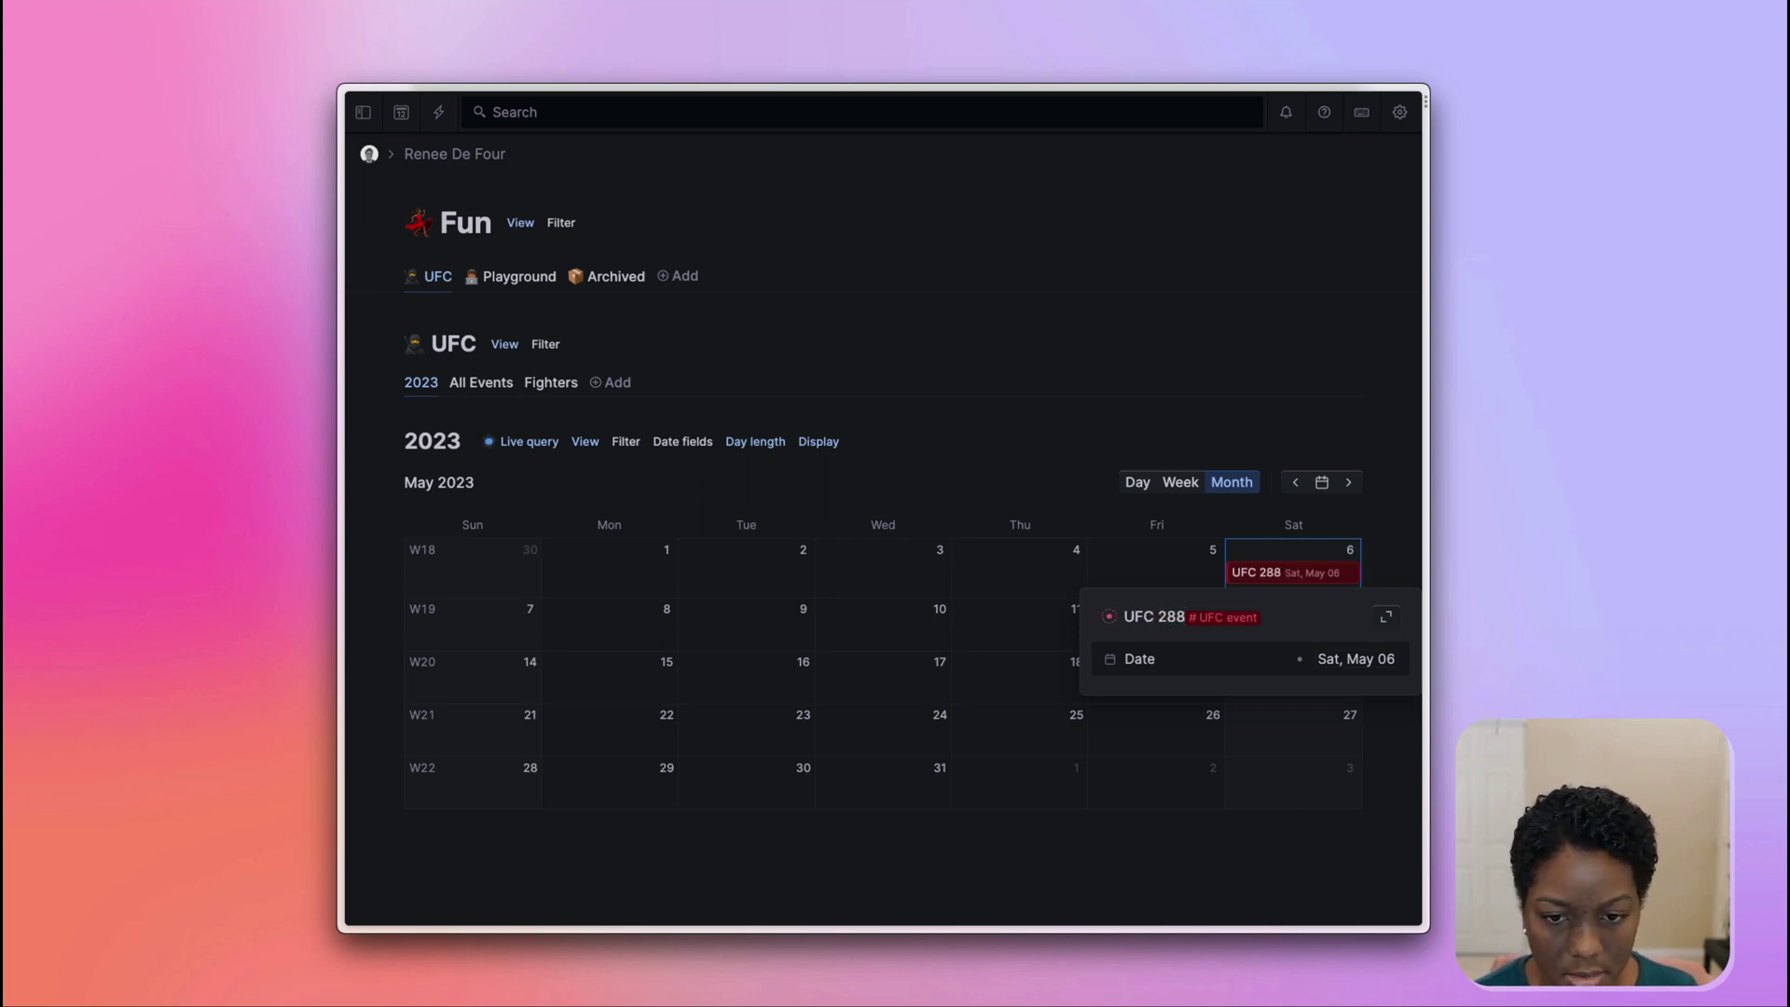
pyautogui.click(1388, 541)
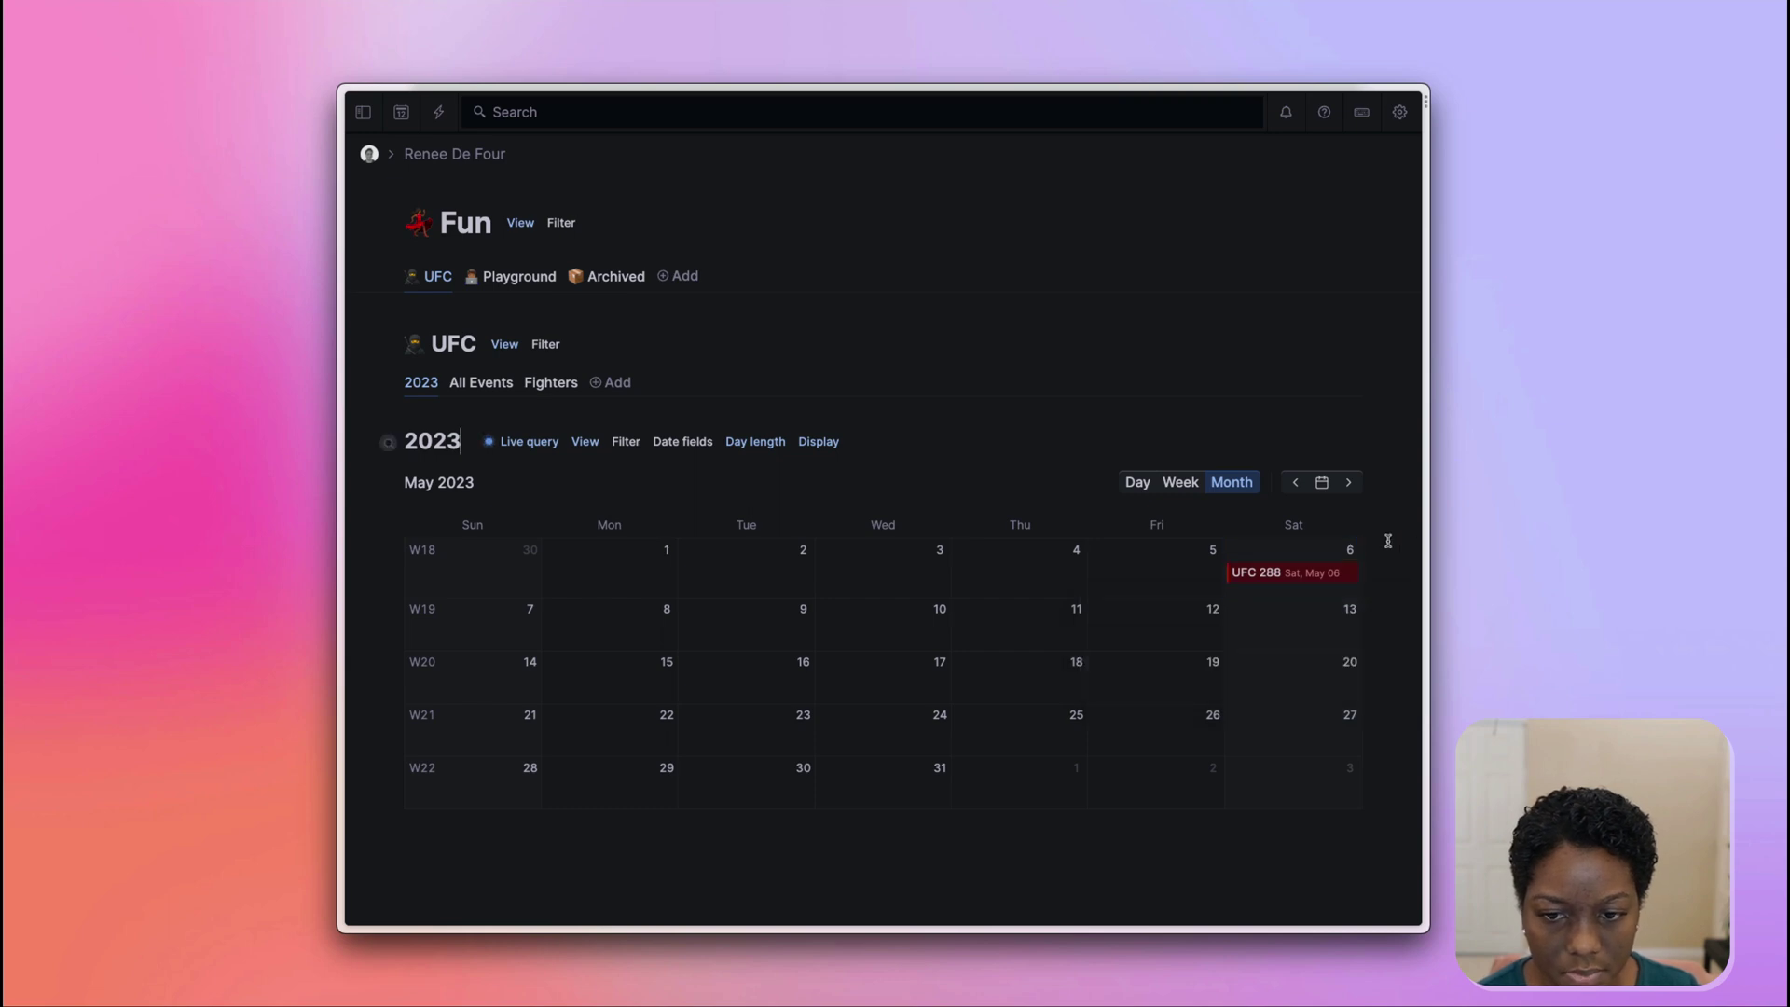
# Add a UFC 289 event on Saturday, June 10, then return to April 2023
pyautogui.click(1349, 483)
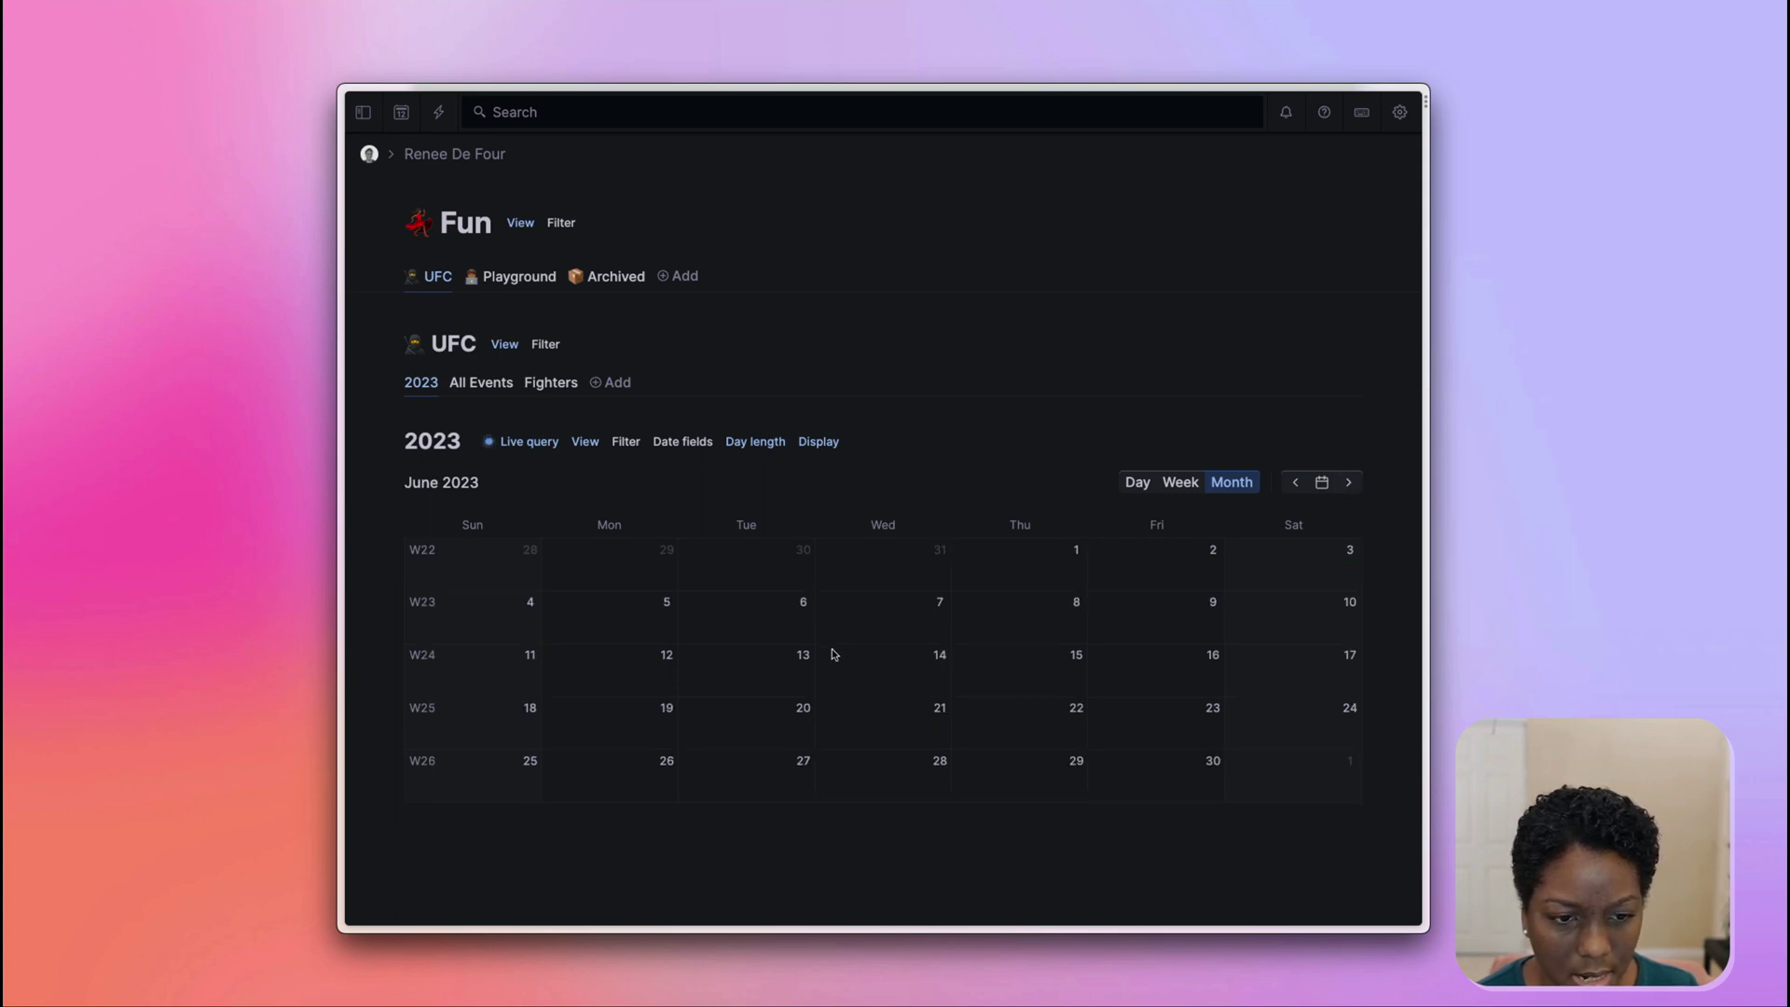
pyautogui.click(1281, 617)
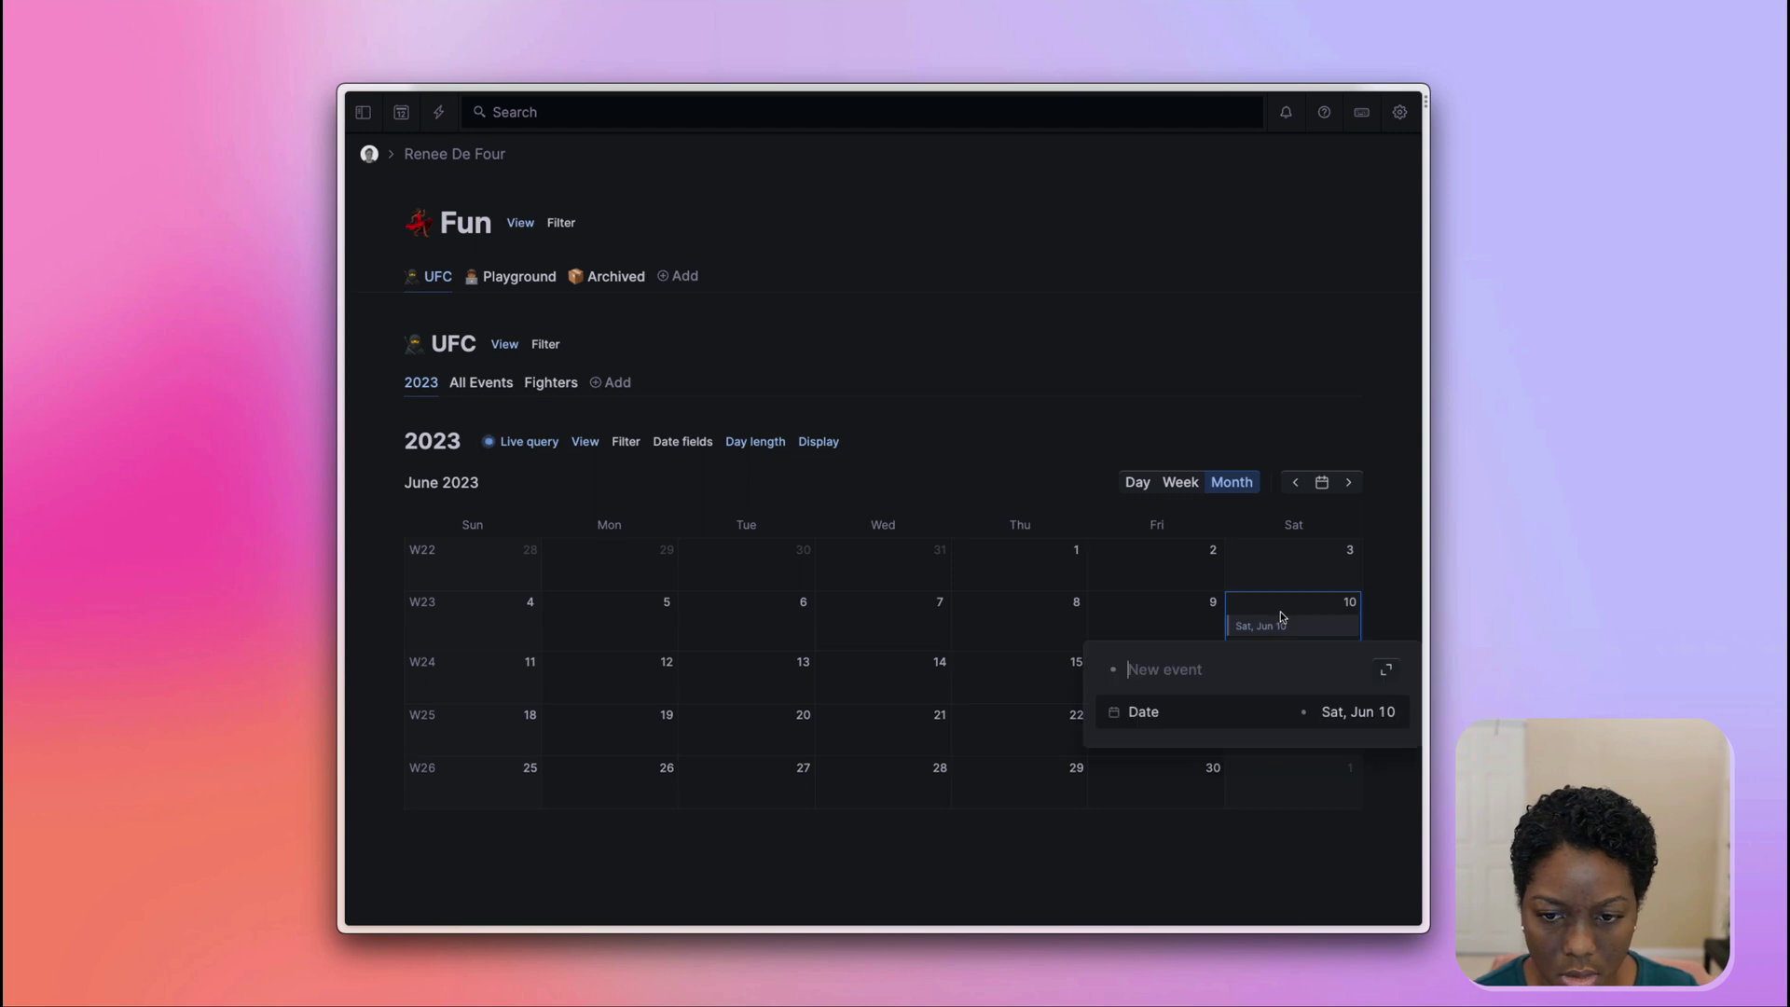
pyautogui.write('UF')
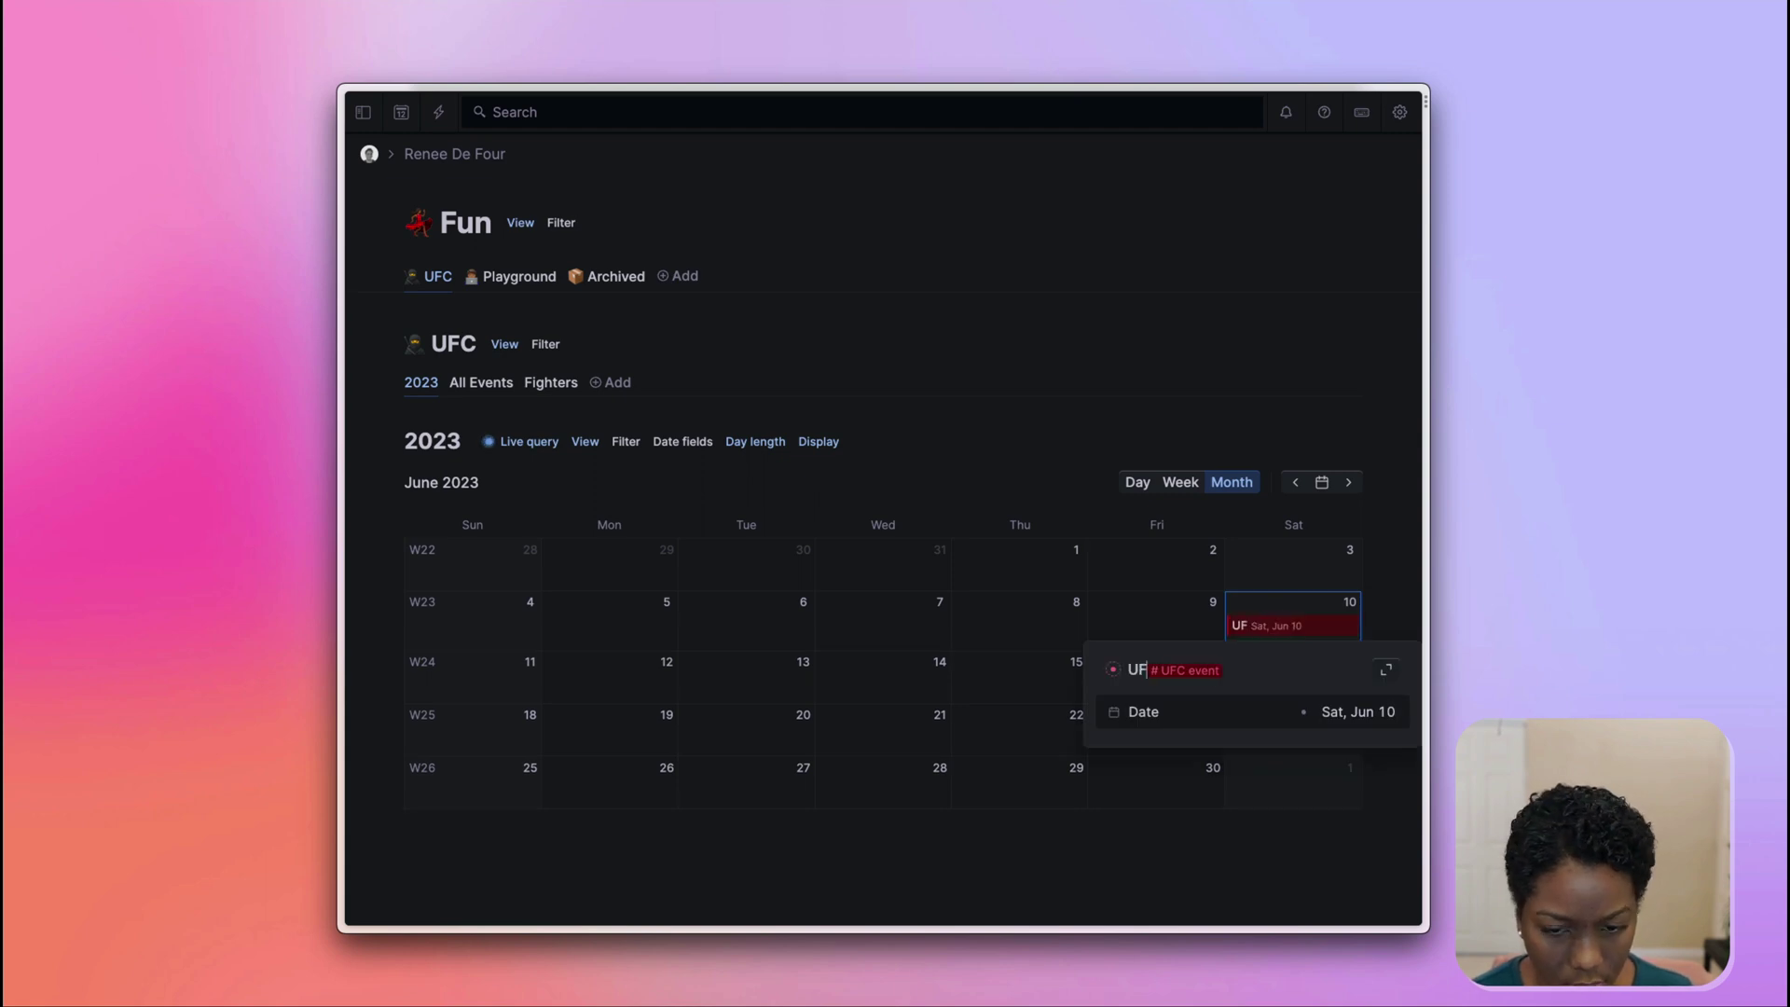
pyautogui.write('C 289')
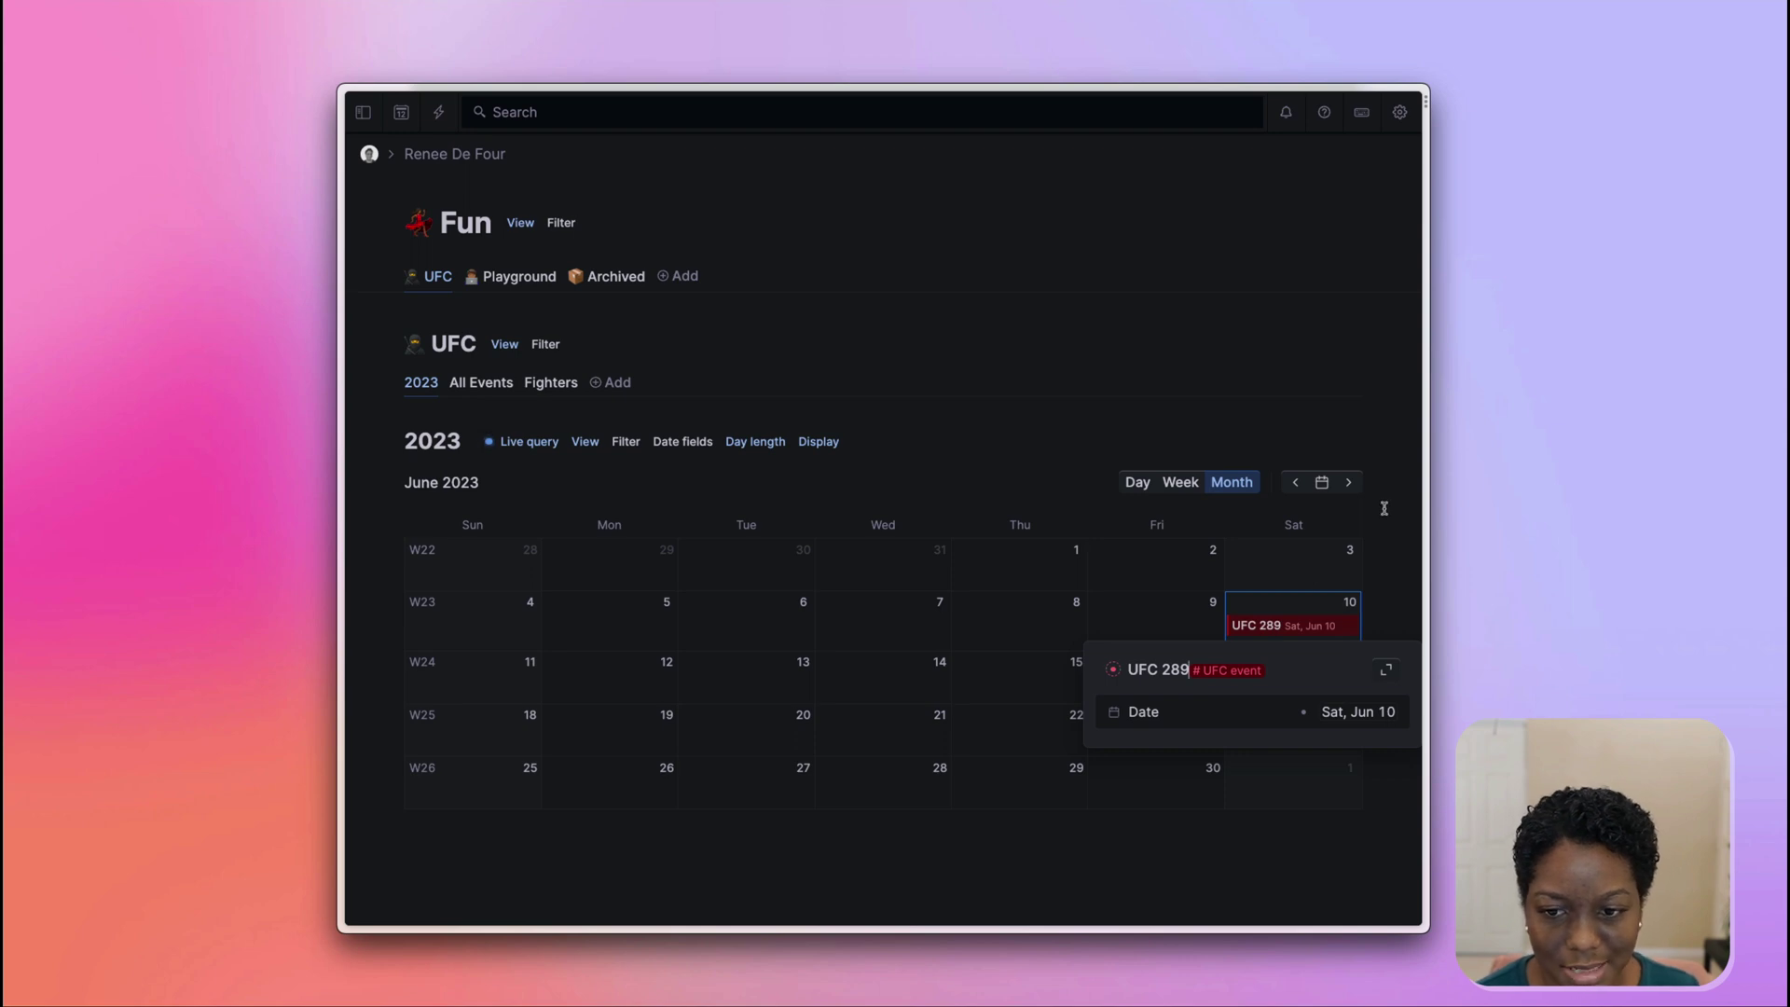
pyautogui.press('Escape')
pyautogui.click(1295, 483)
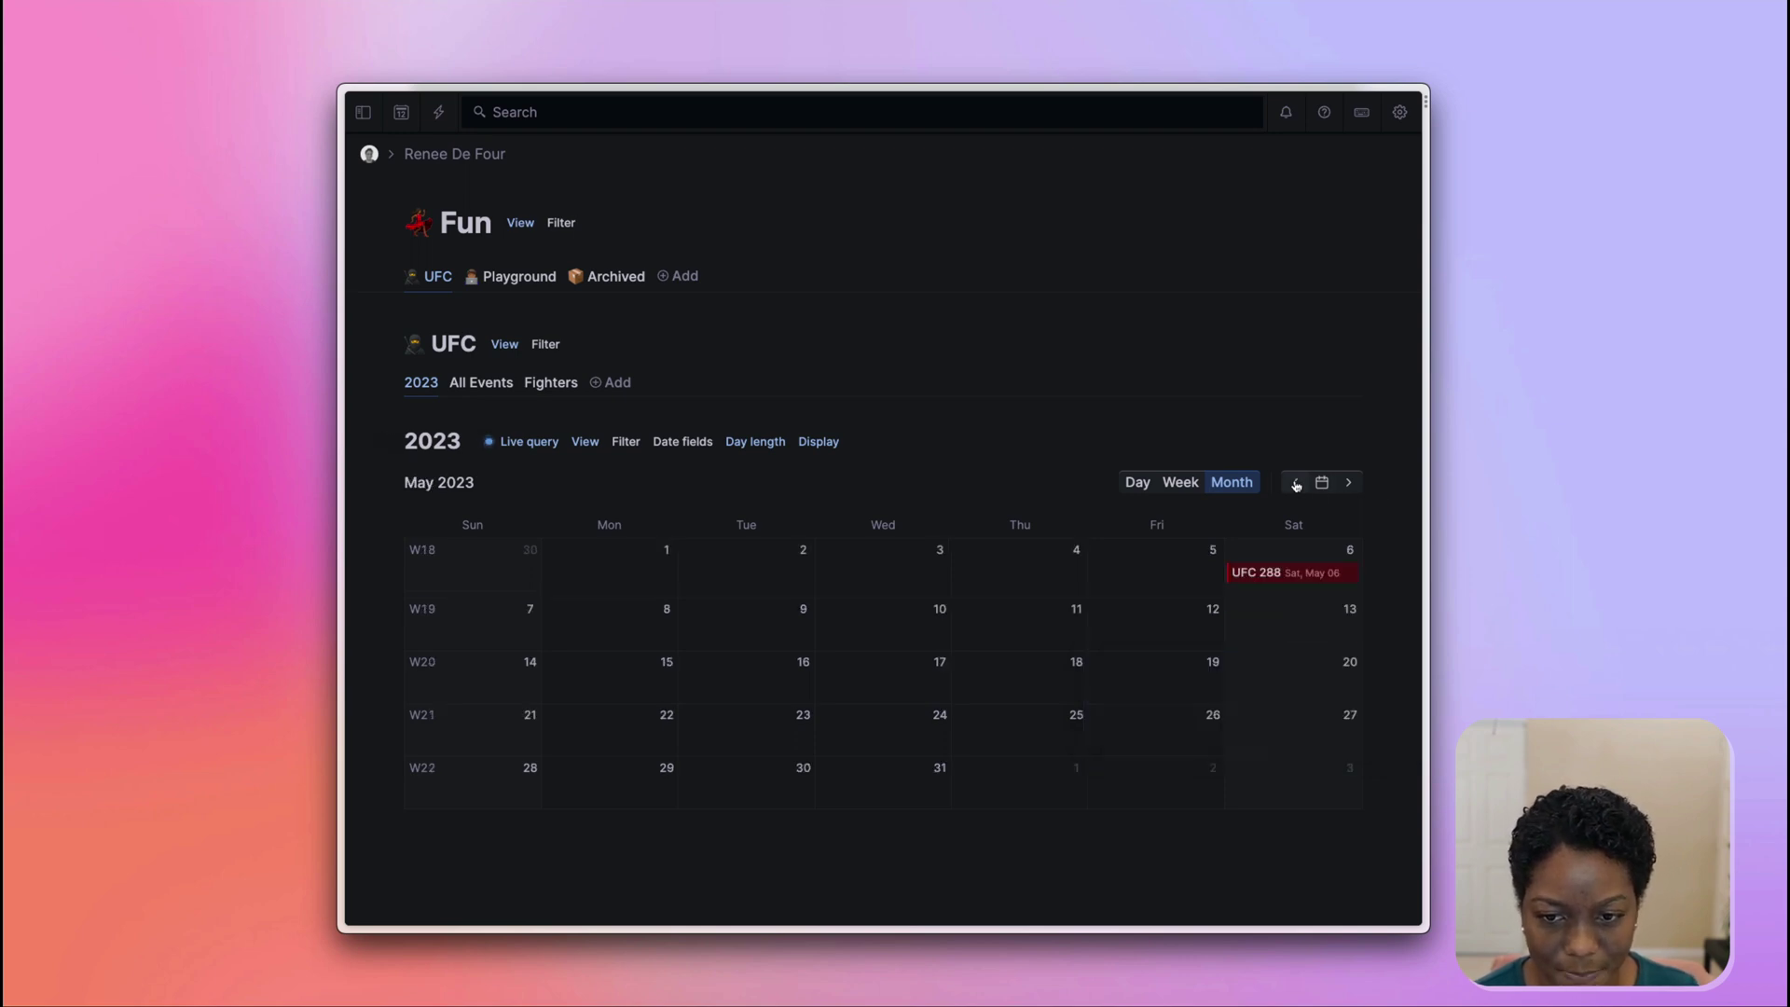
pyautogui.click(1296, 483)
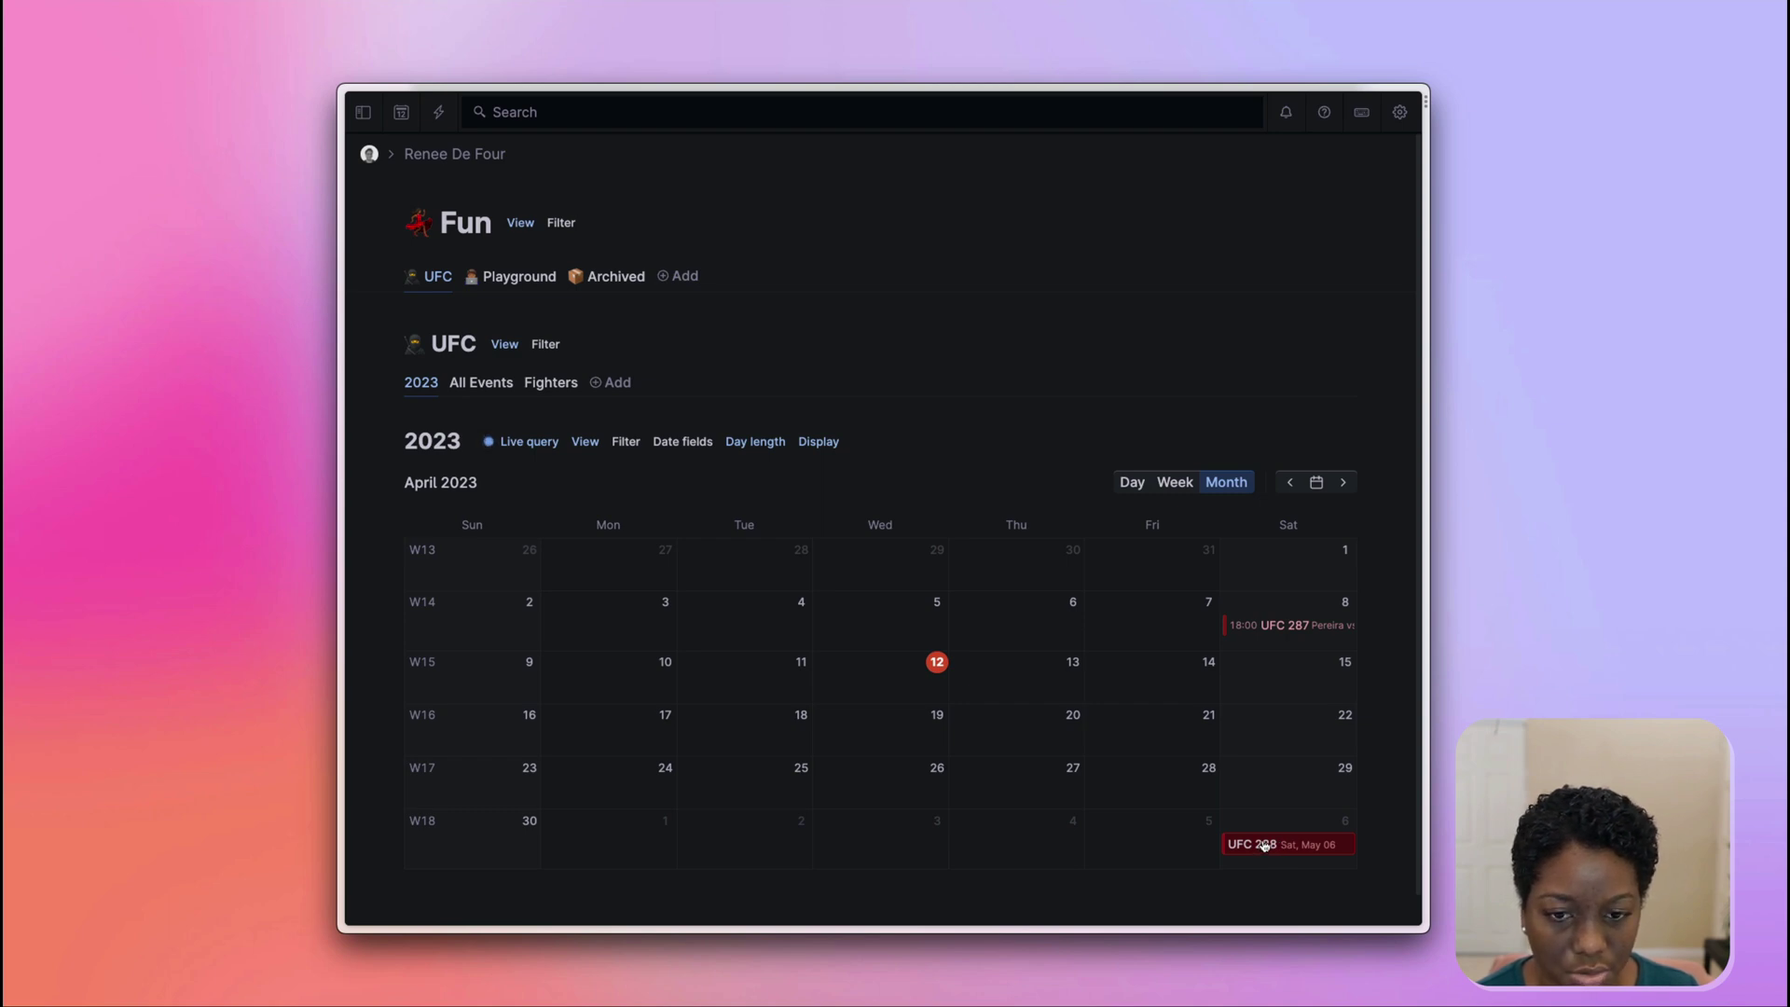
pyautogui.click(1172, 482)
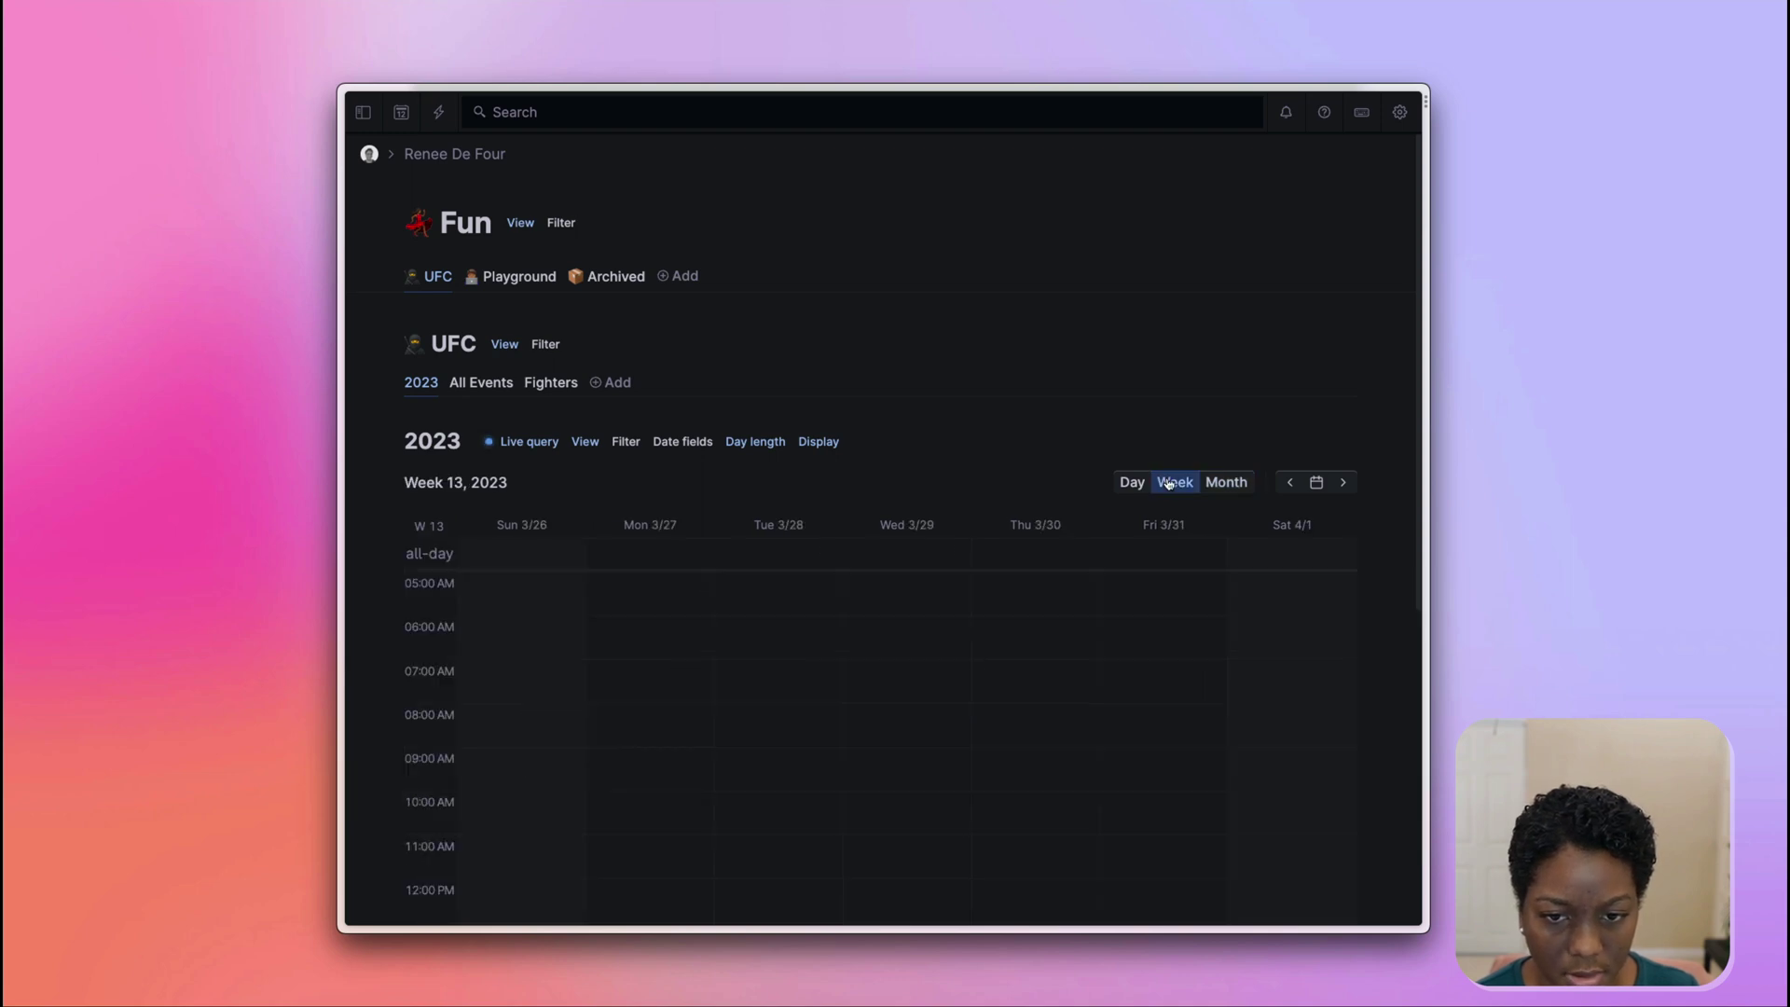
pyautogui.scroll(-3, 1245, 580)
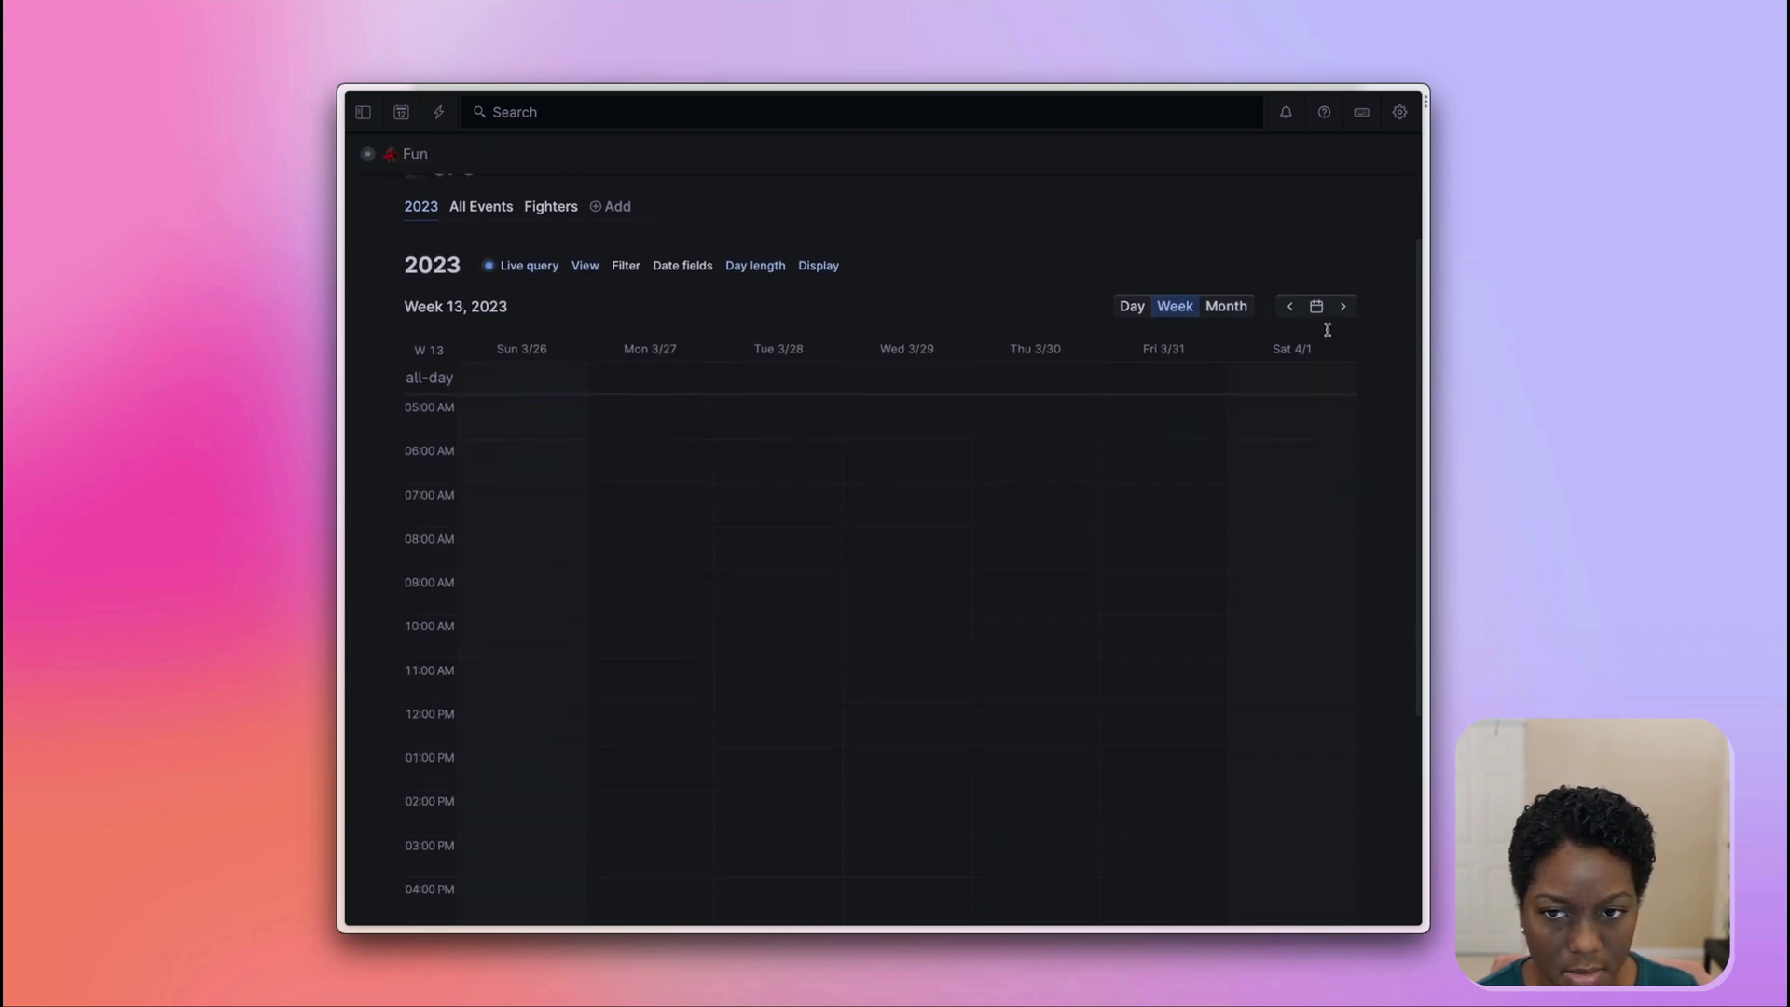
pyautogui.click(1337, 316)
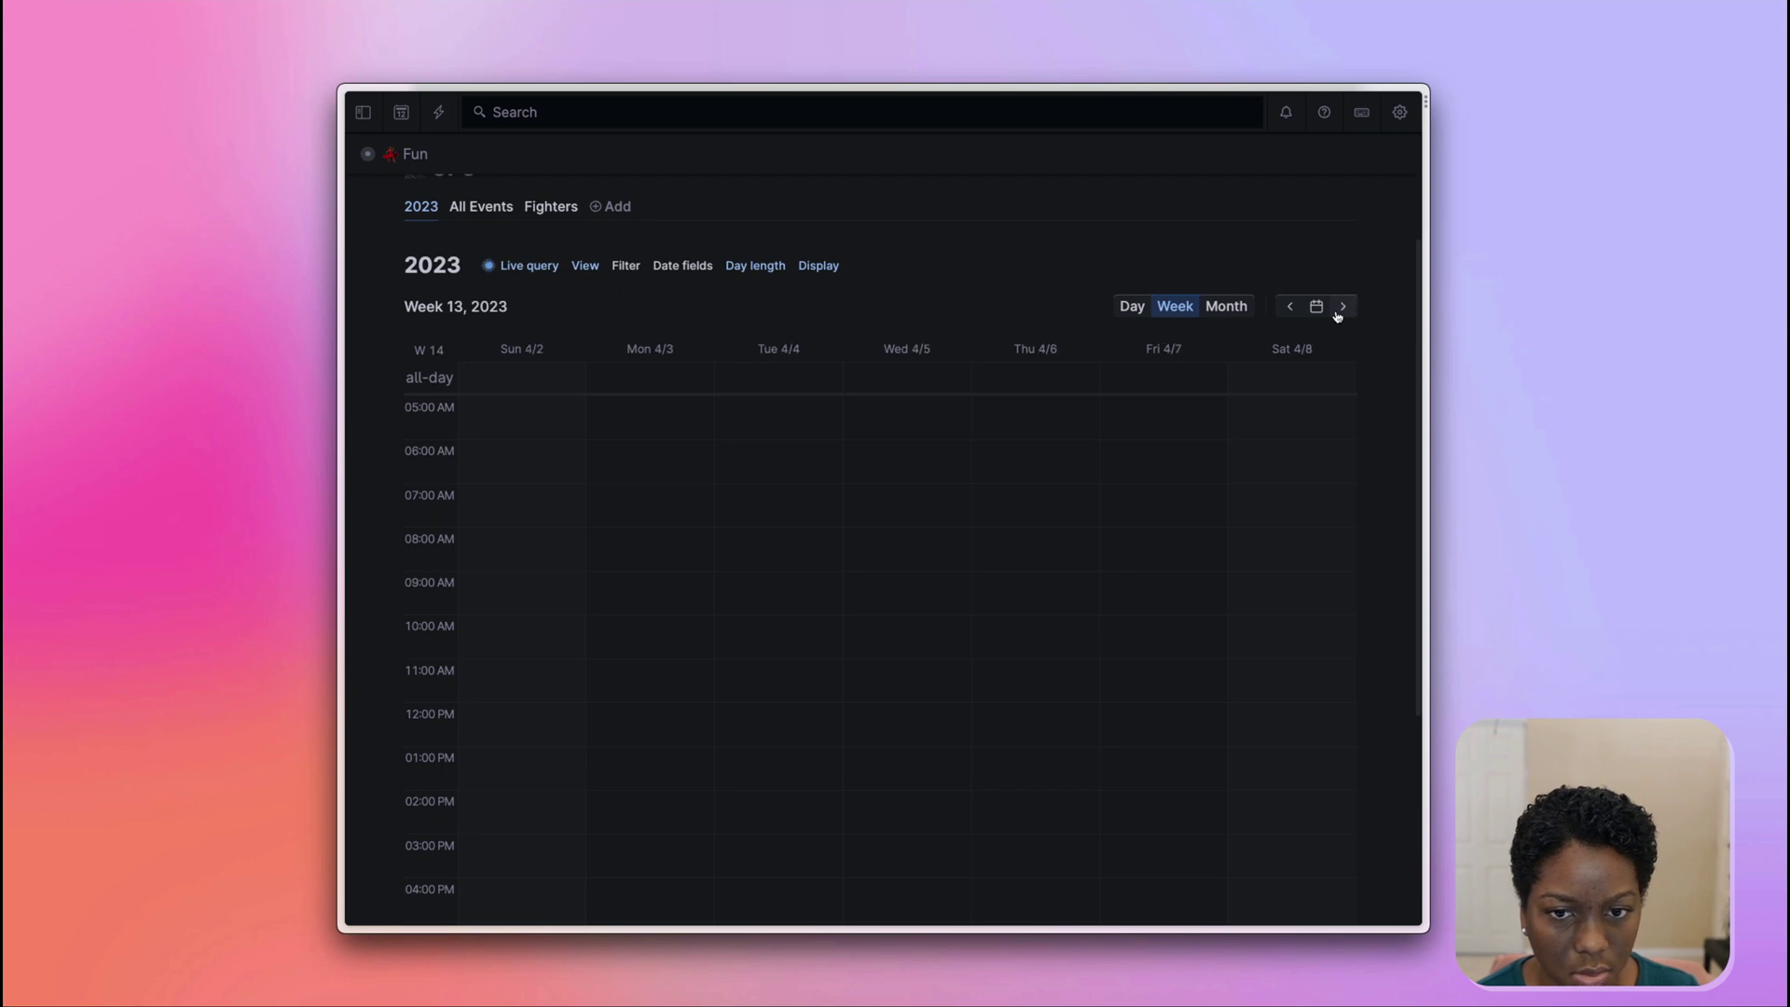
pyautogui.click(1340, 313)
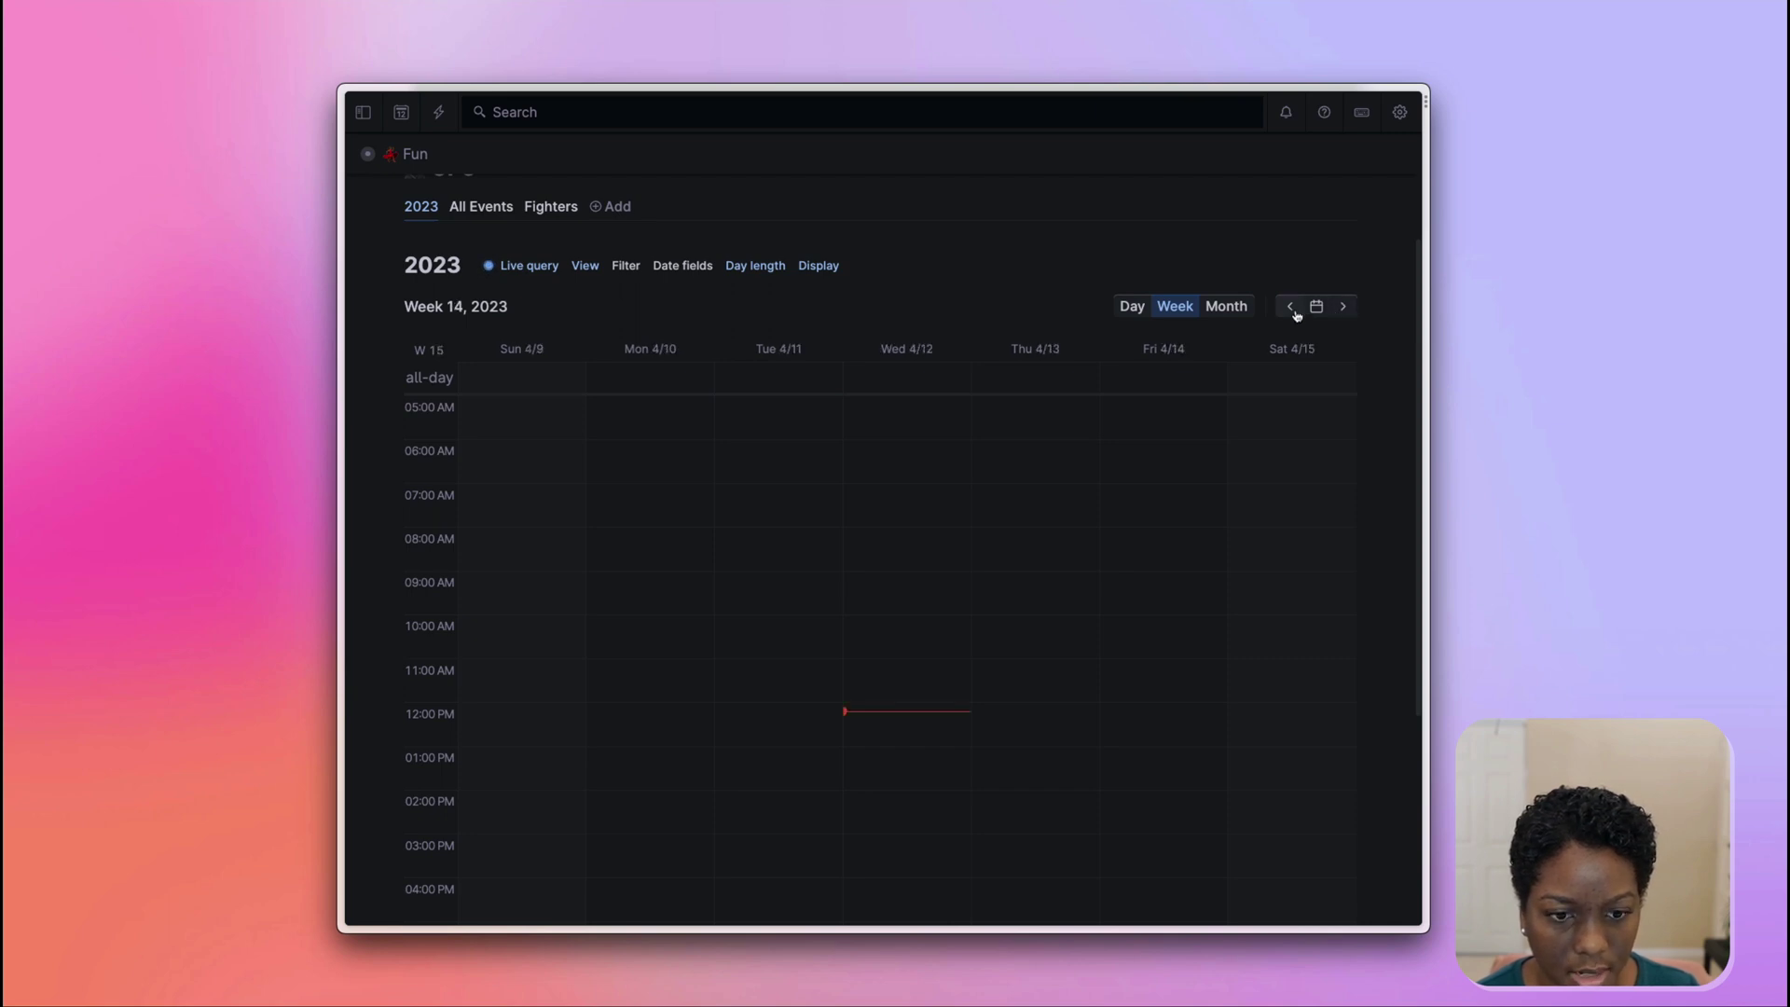
pyautogui.click(1345, 309)
pyautogui.click(1345, 309)
pyautogui.click(1345, 308)
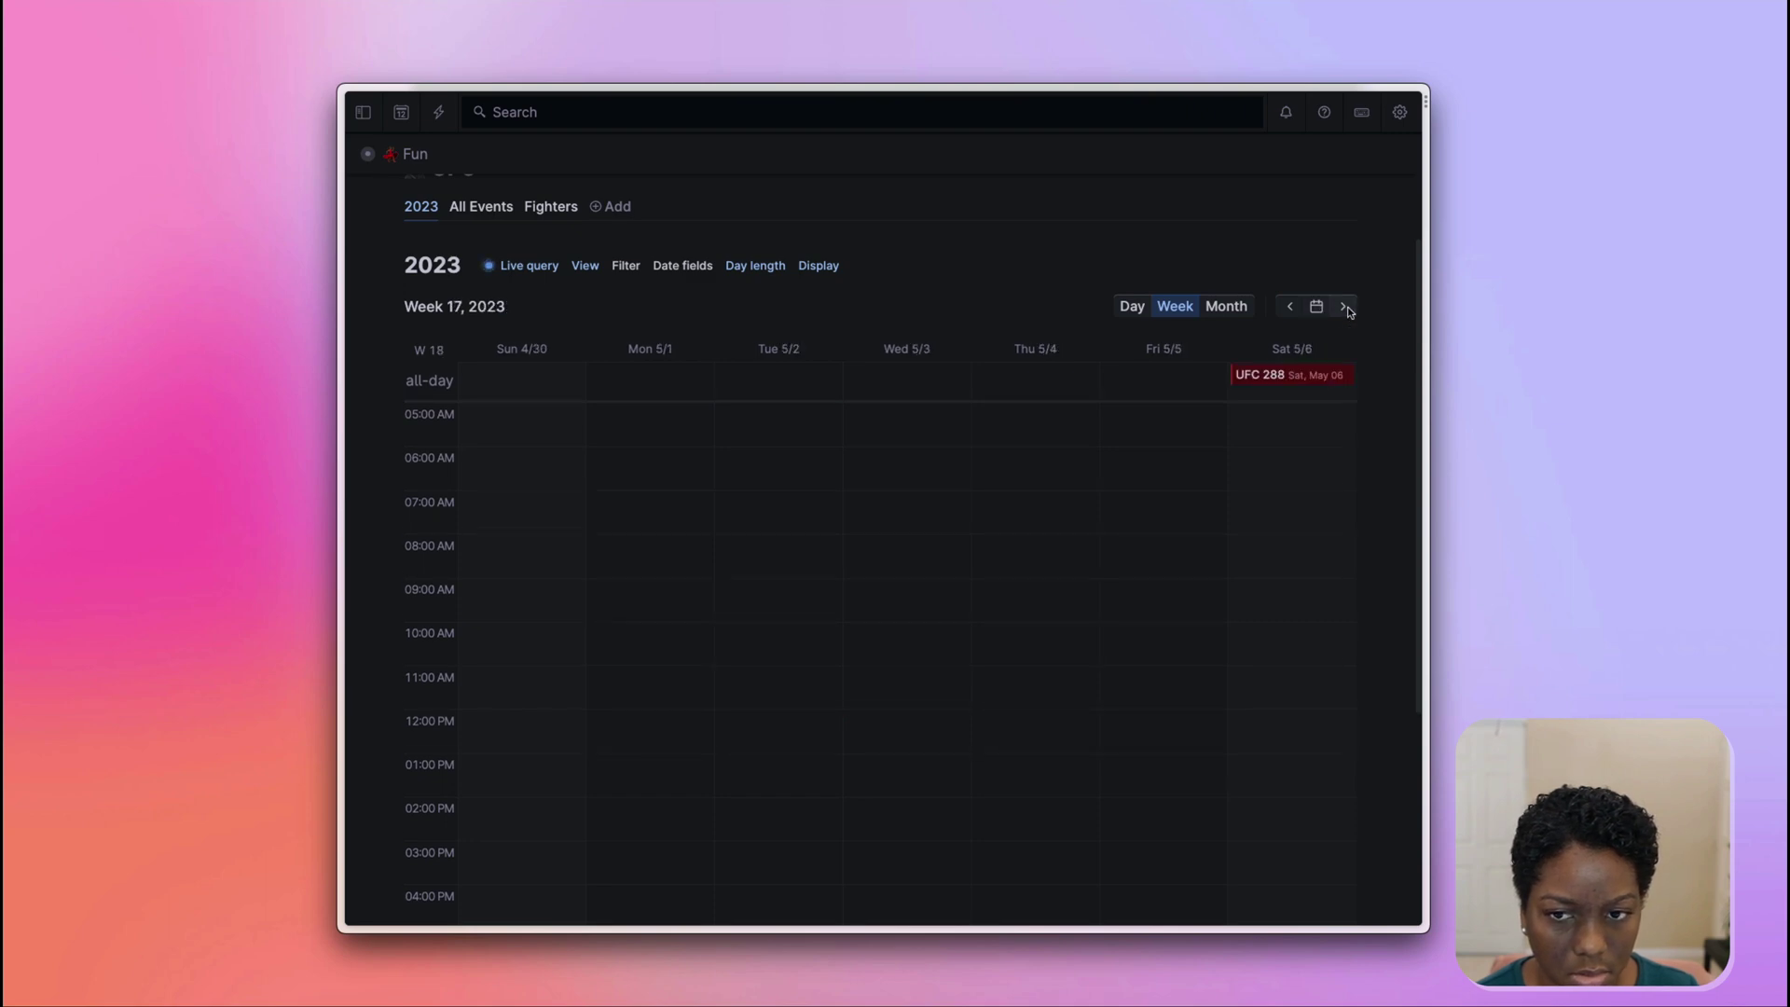
pyautogui.scroll(1, 1301, 395)
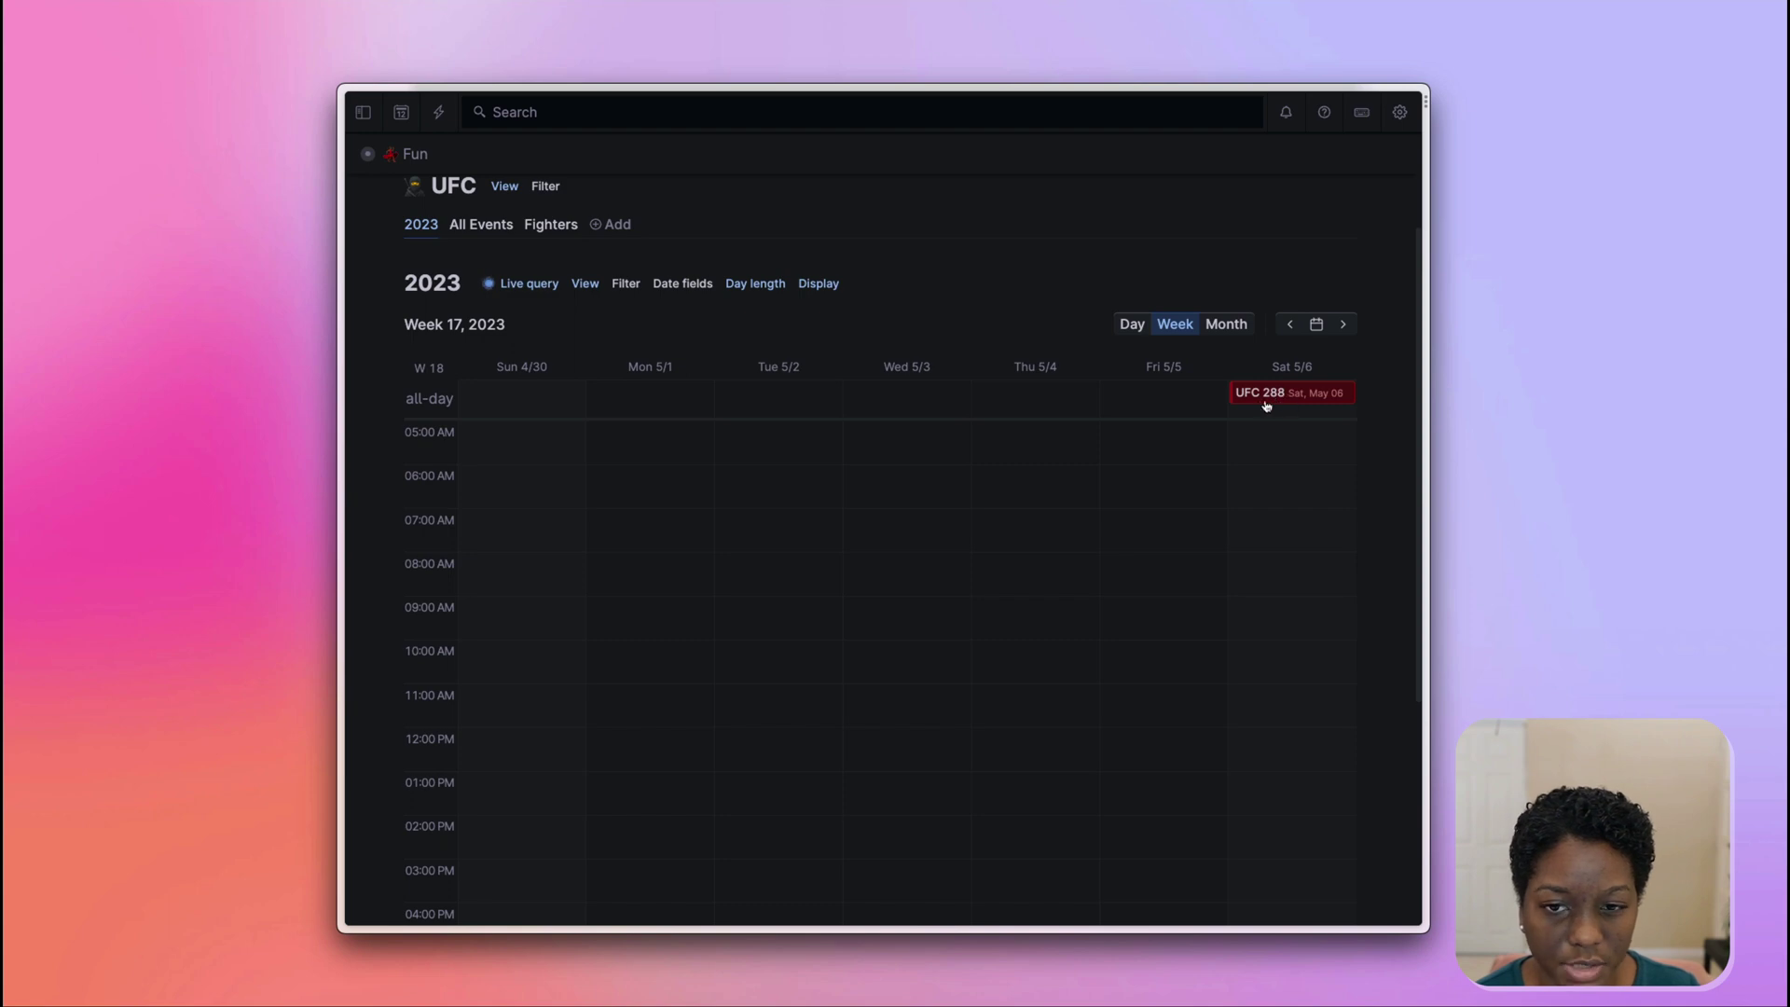
pyautogui.click(1218, 324)
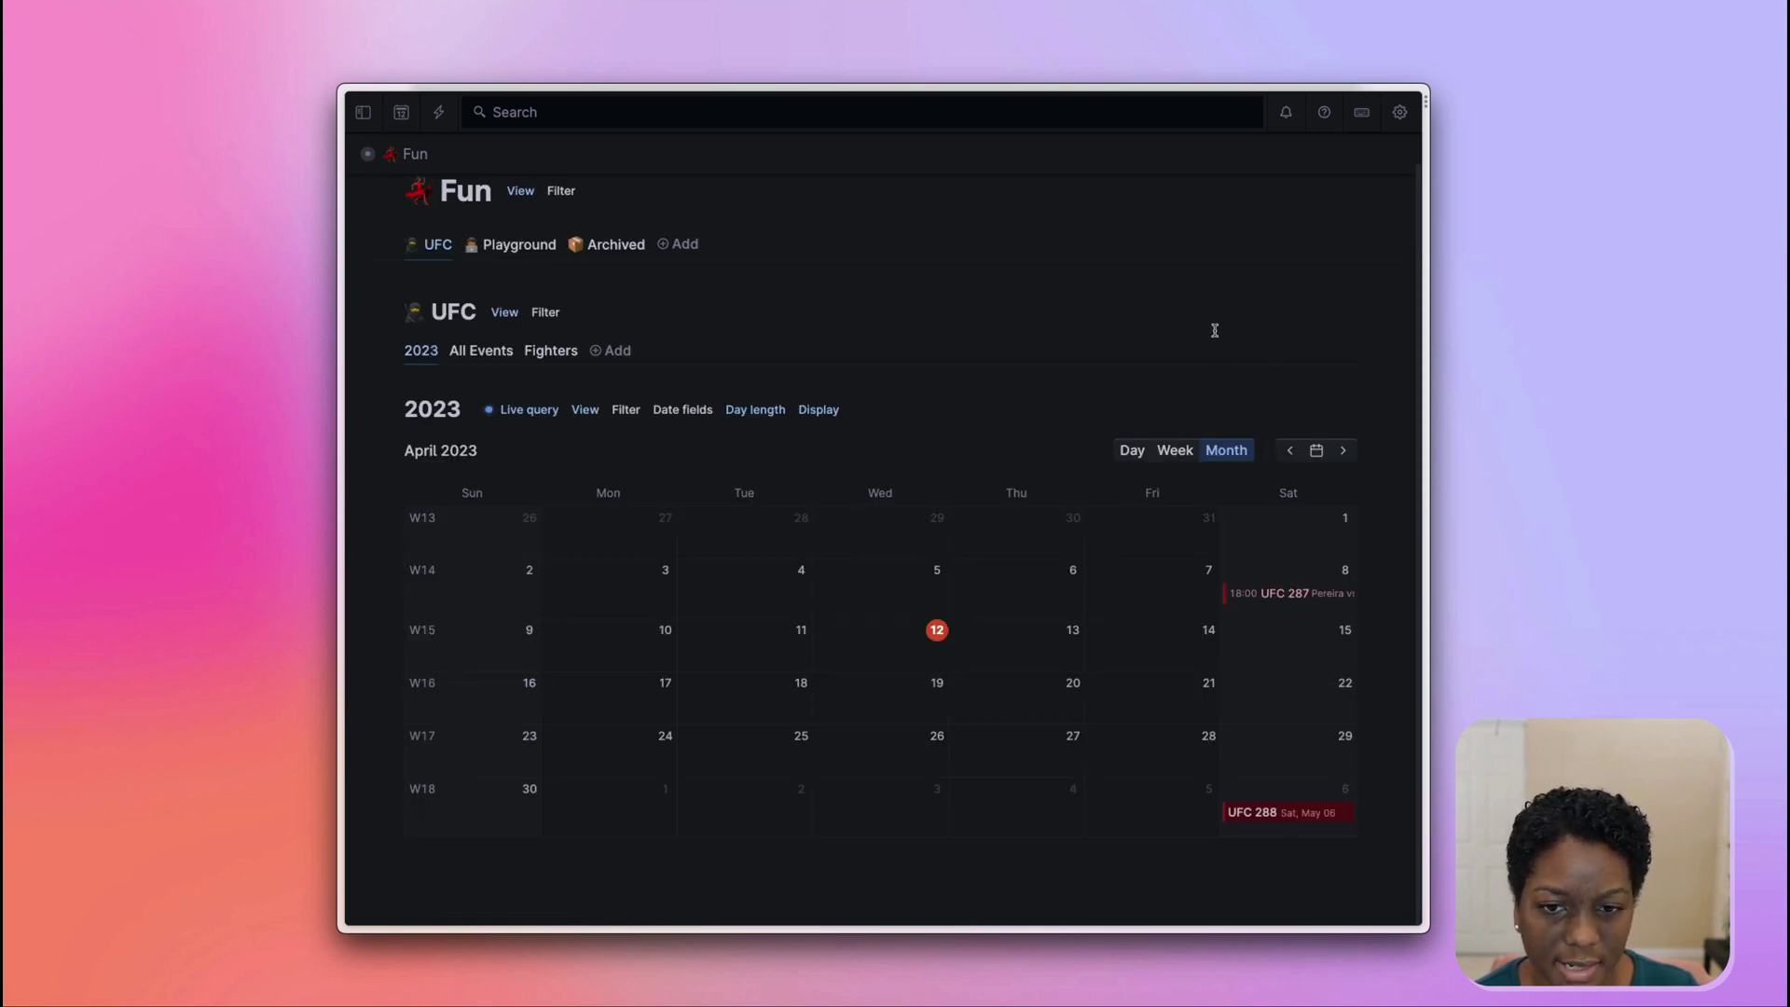
pyautogui.click(1173, 451)
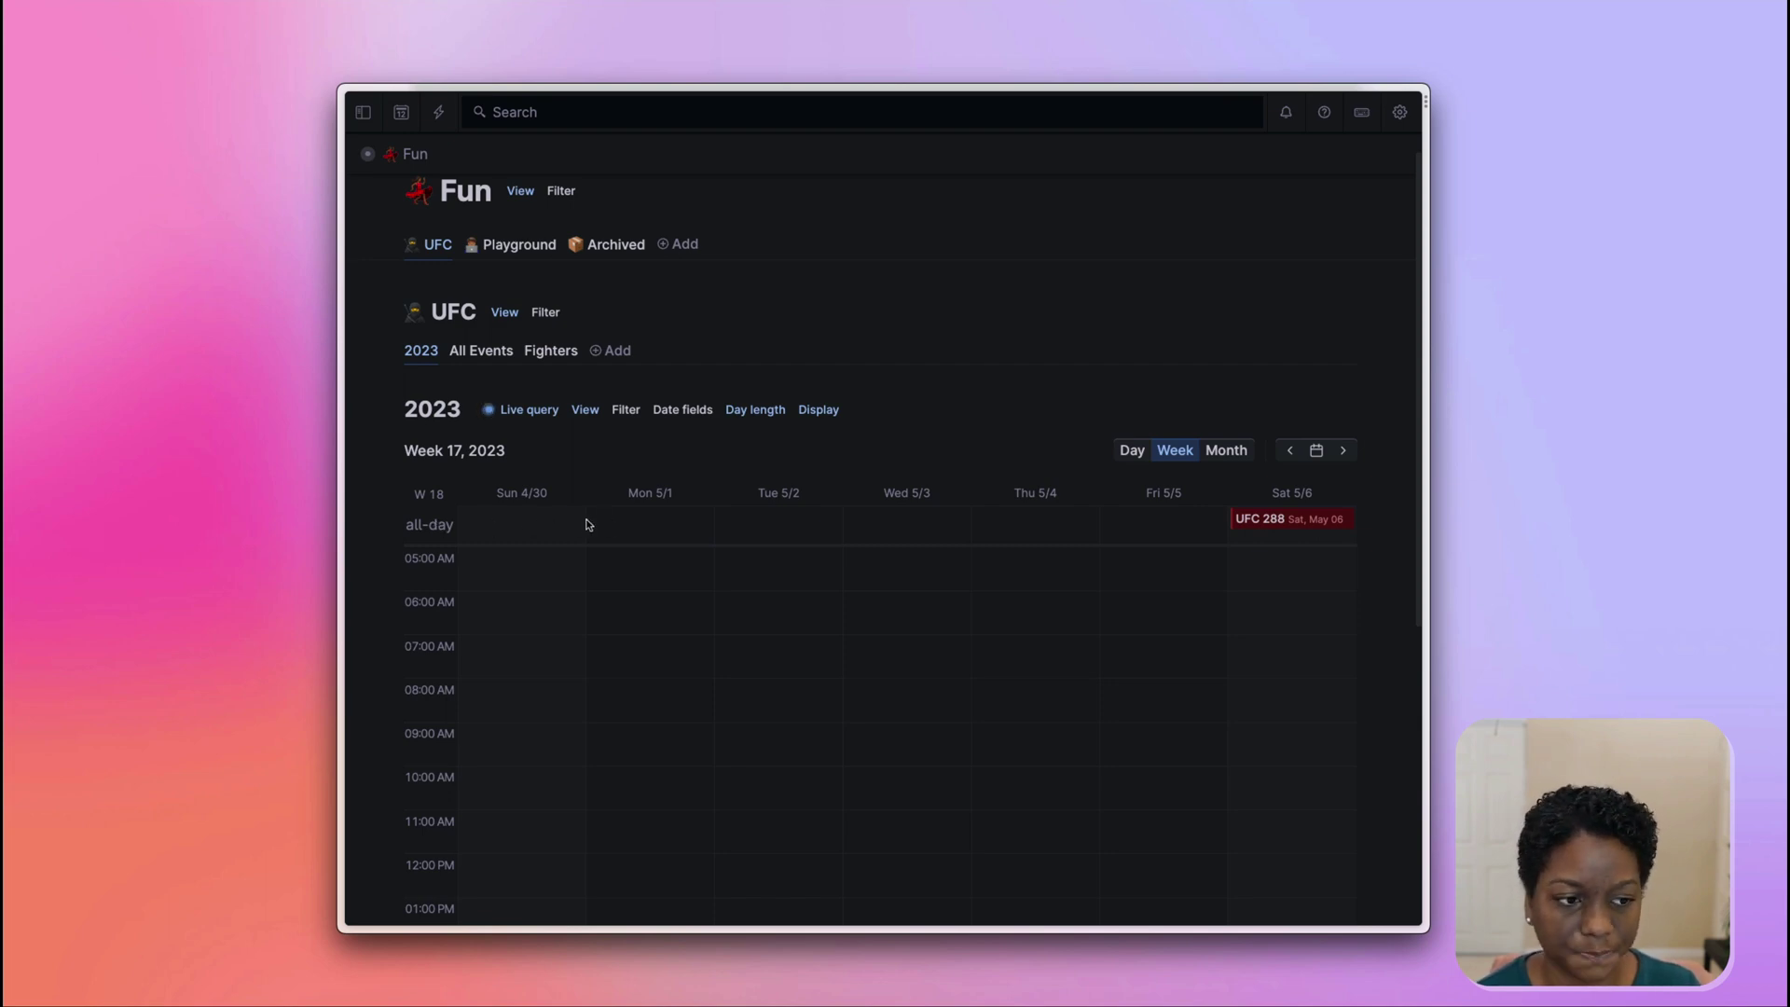
pyautogui.scroll(-2, 729, 639)
pyautogui.scroll(-2, 729, 639)
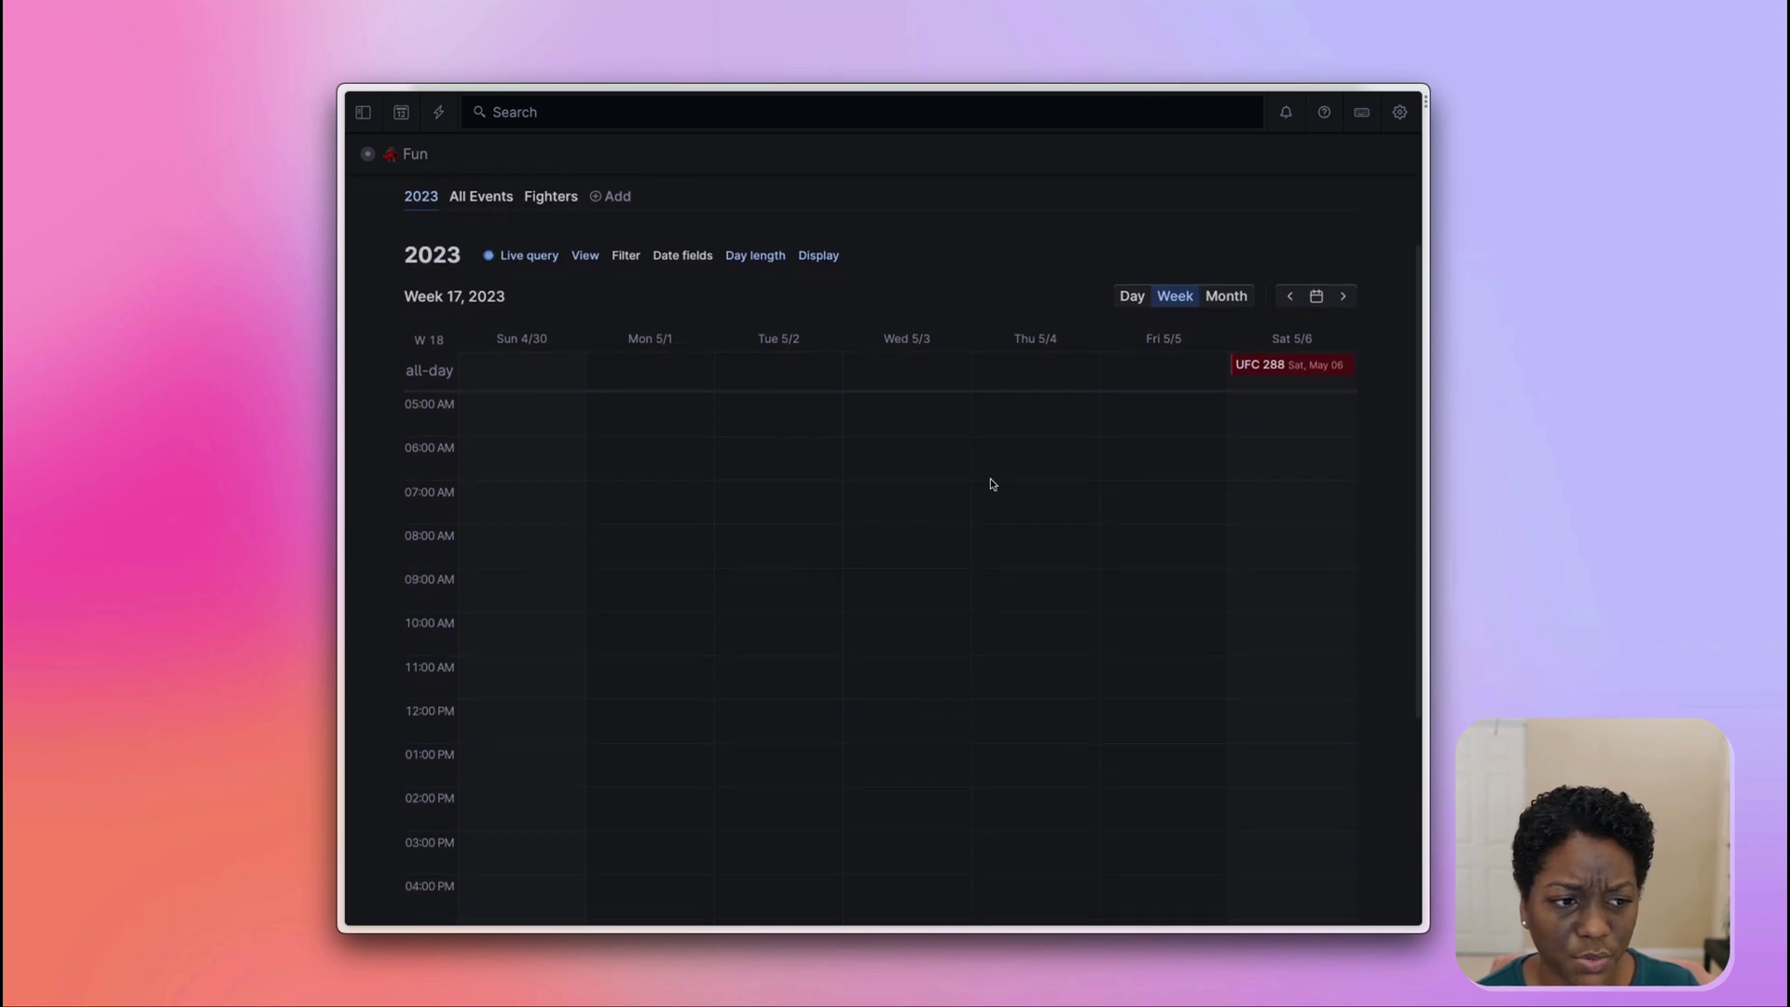
pyautogui.scroll(1, 1189, 403)
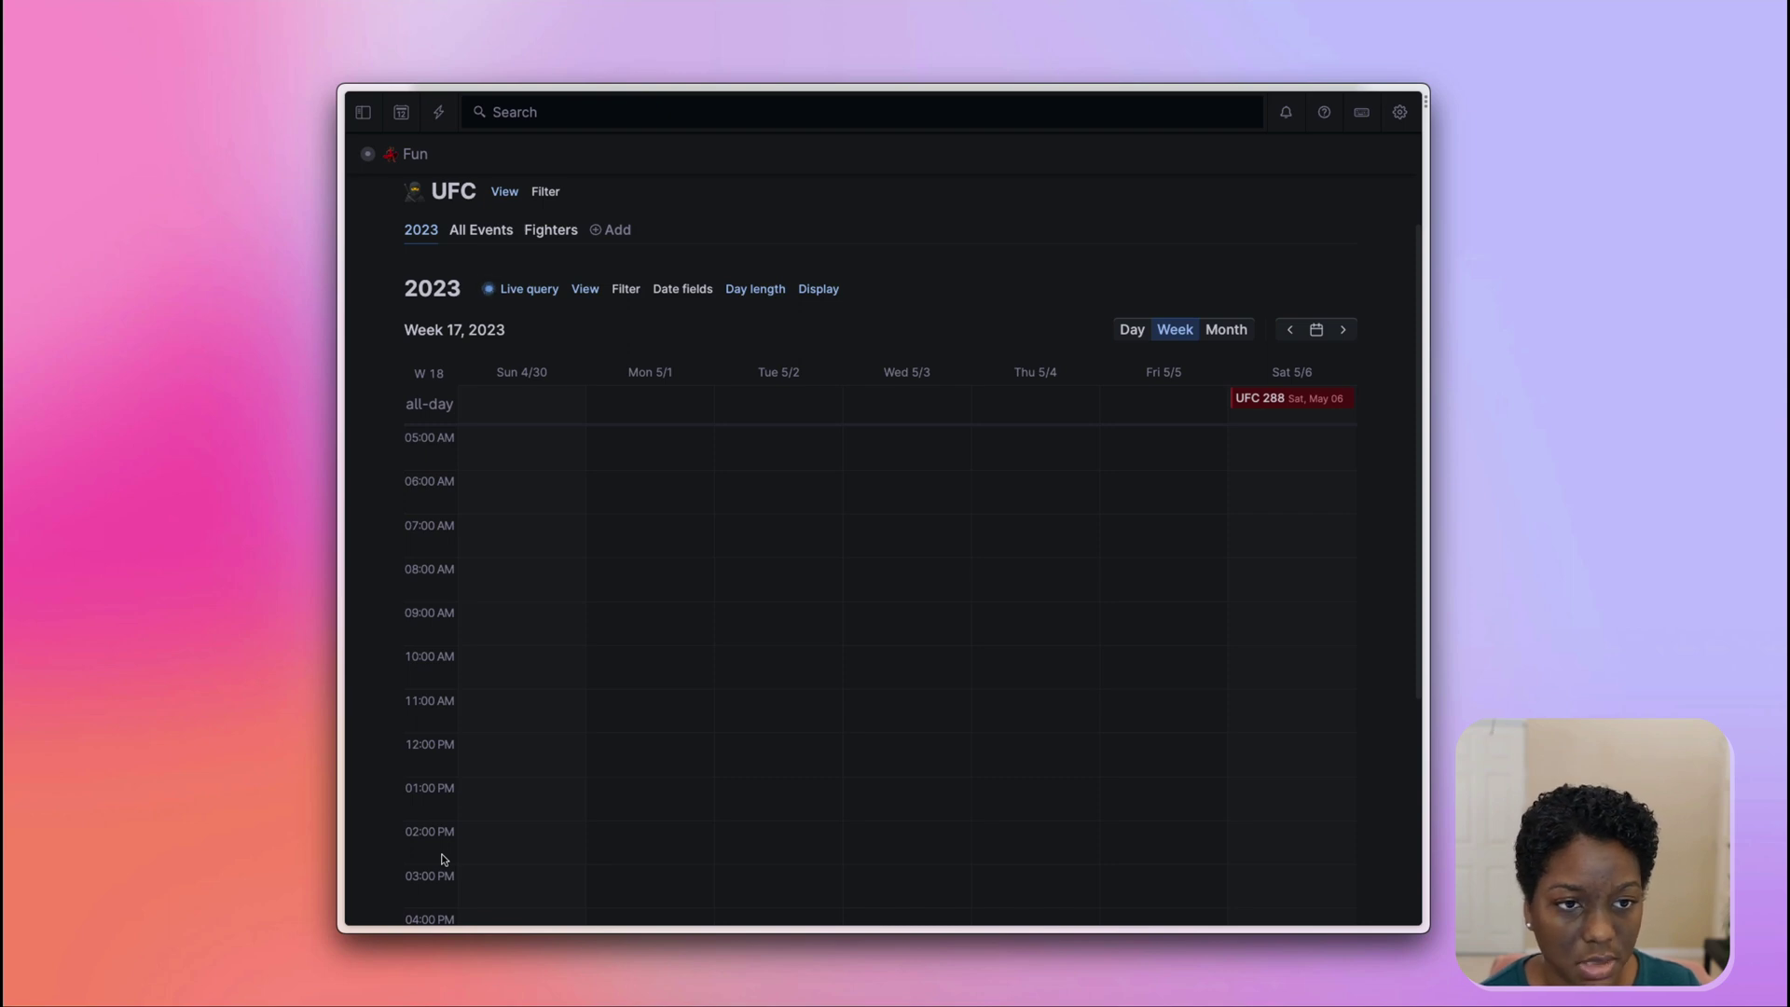
pyautogui.click(751, 290)
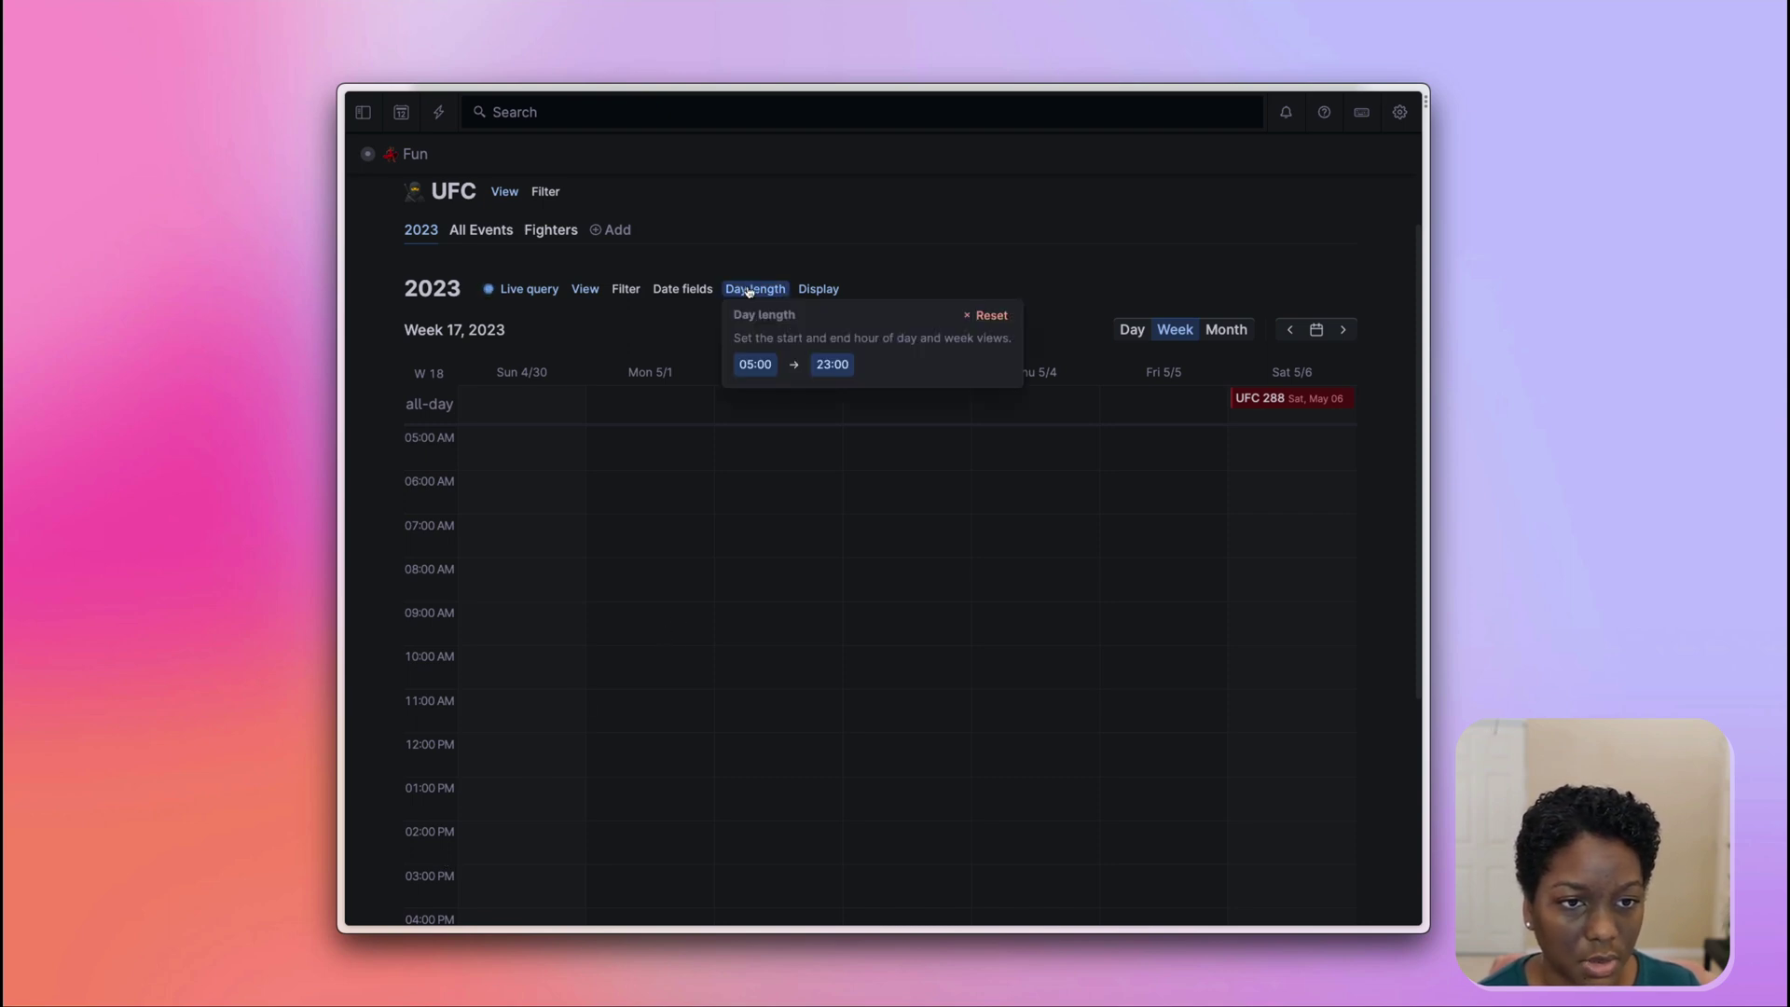
pyautogui.click(827, 365)
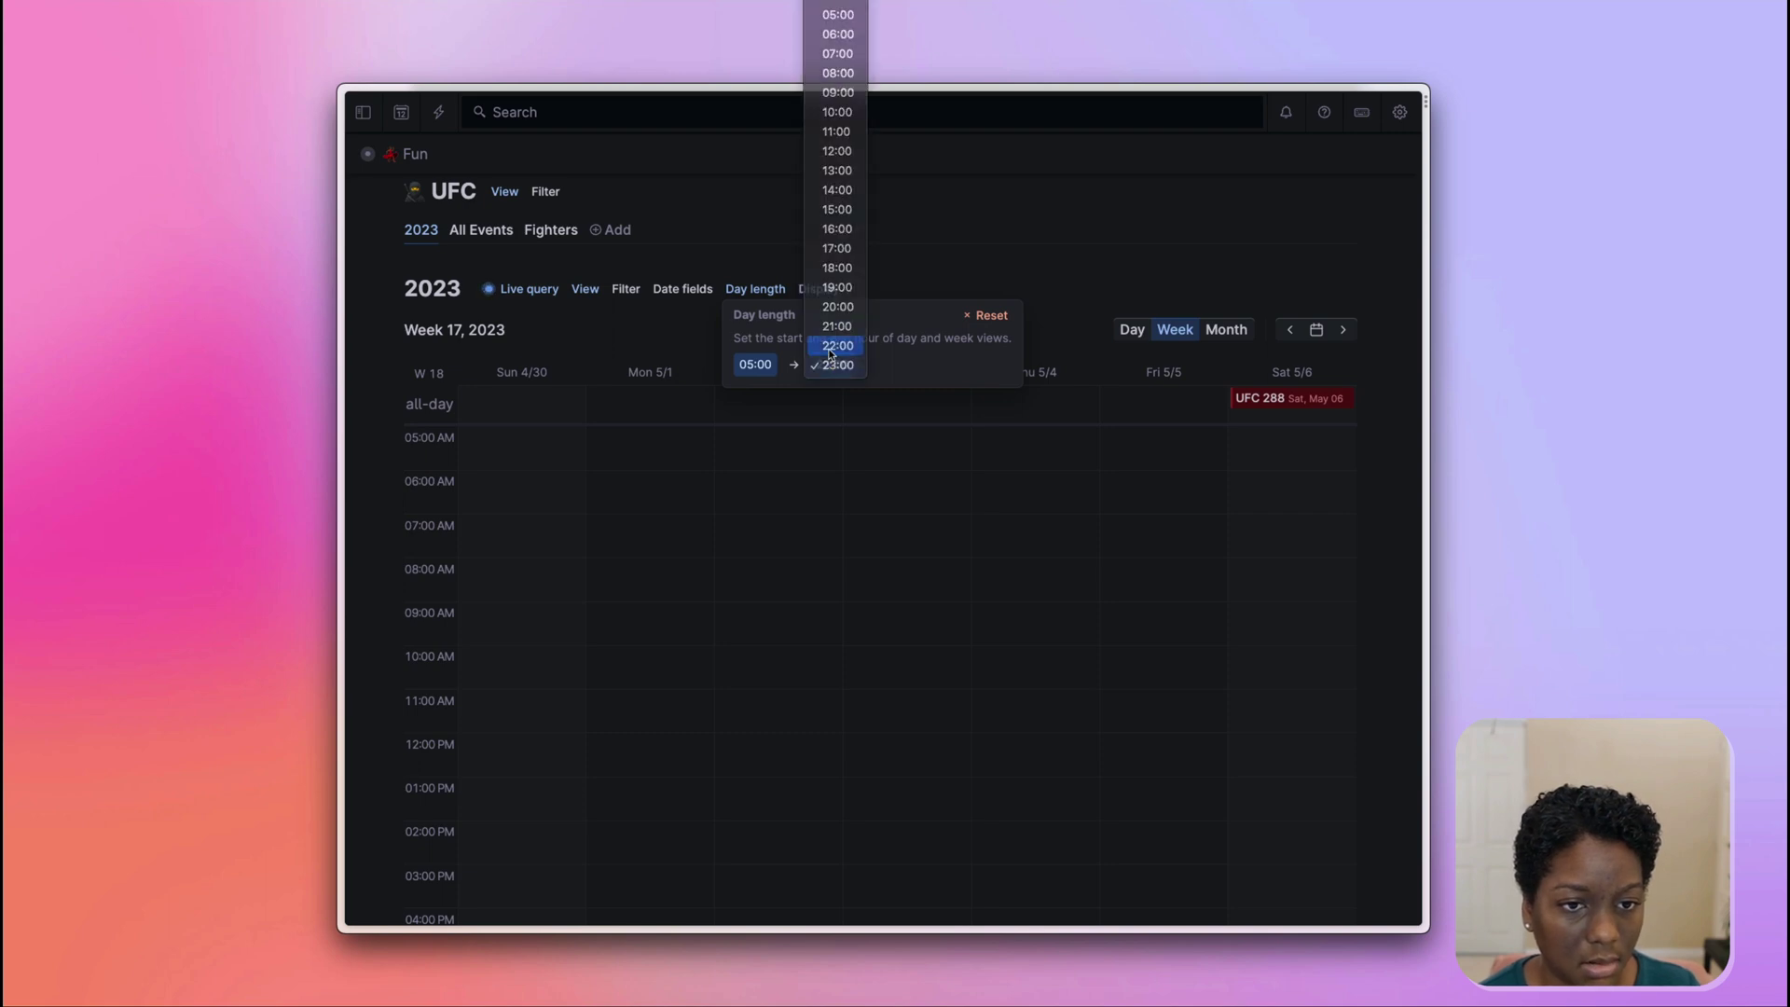
pyautogui.click(833, 346)
pyautogui.click(902, 282)
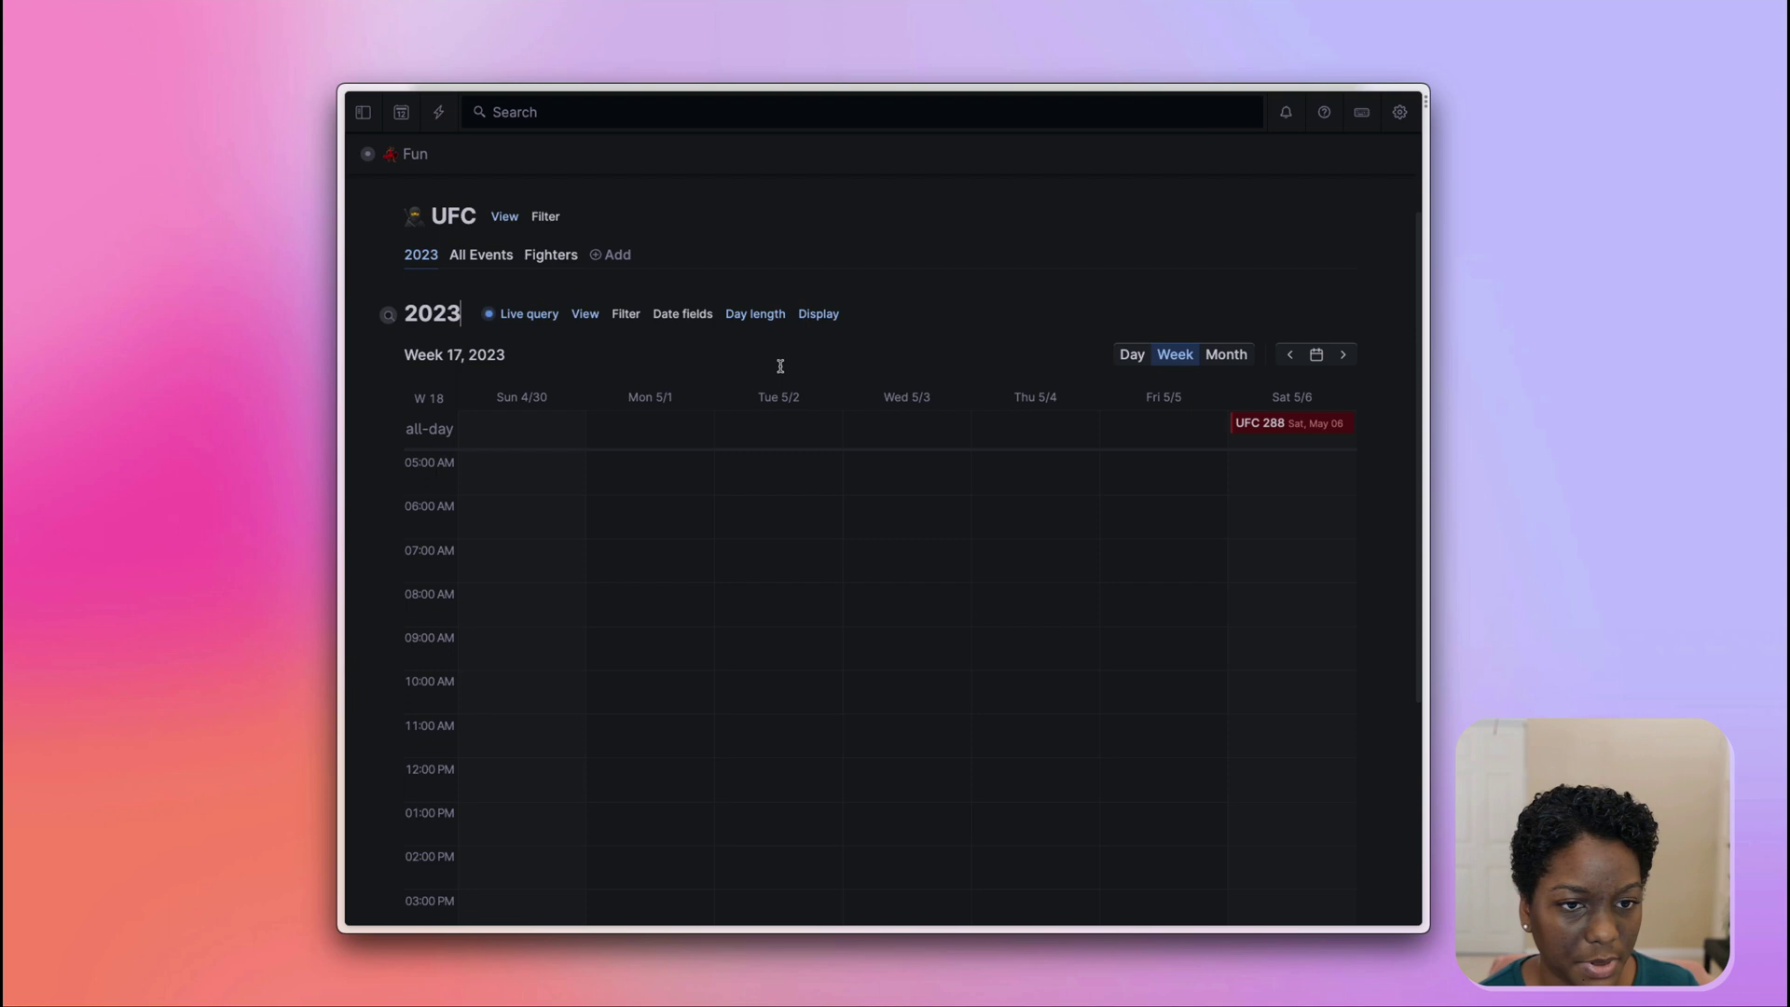
pyautogui.click(766, 316)
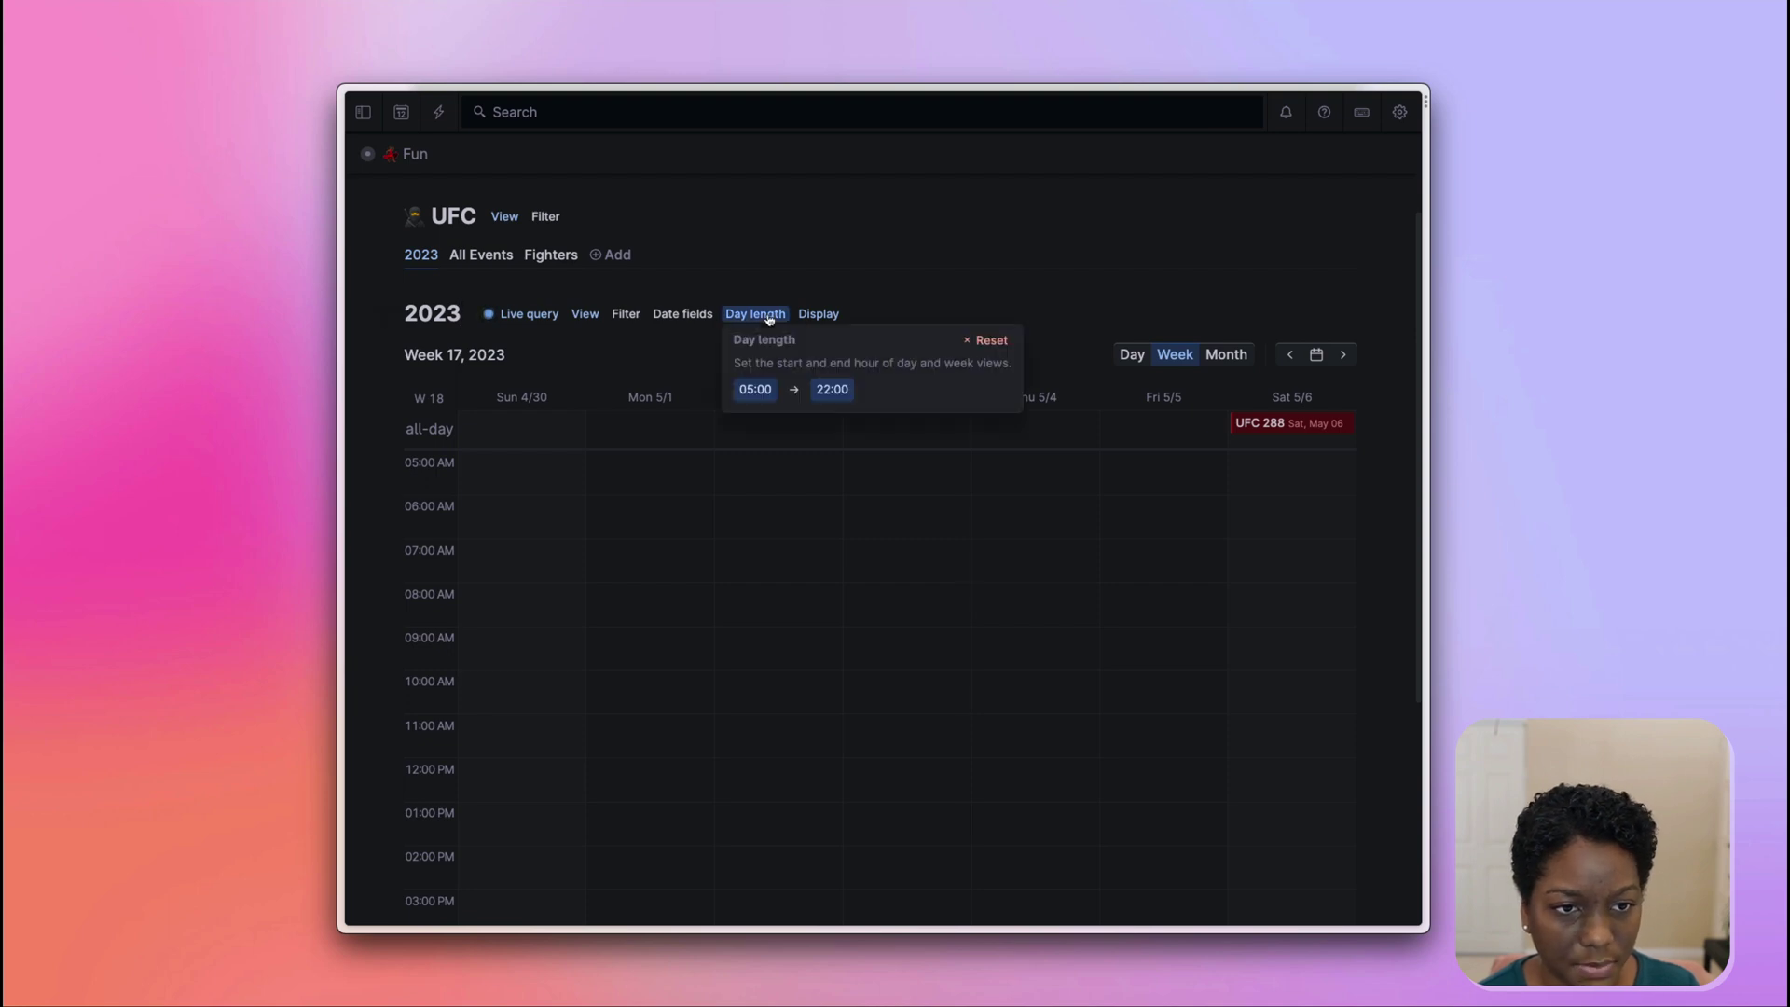
pyautogui.click(836, 389)
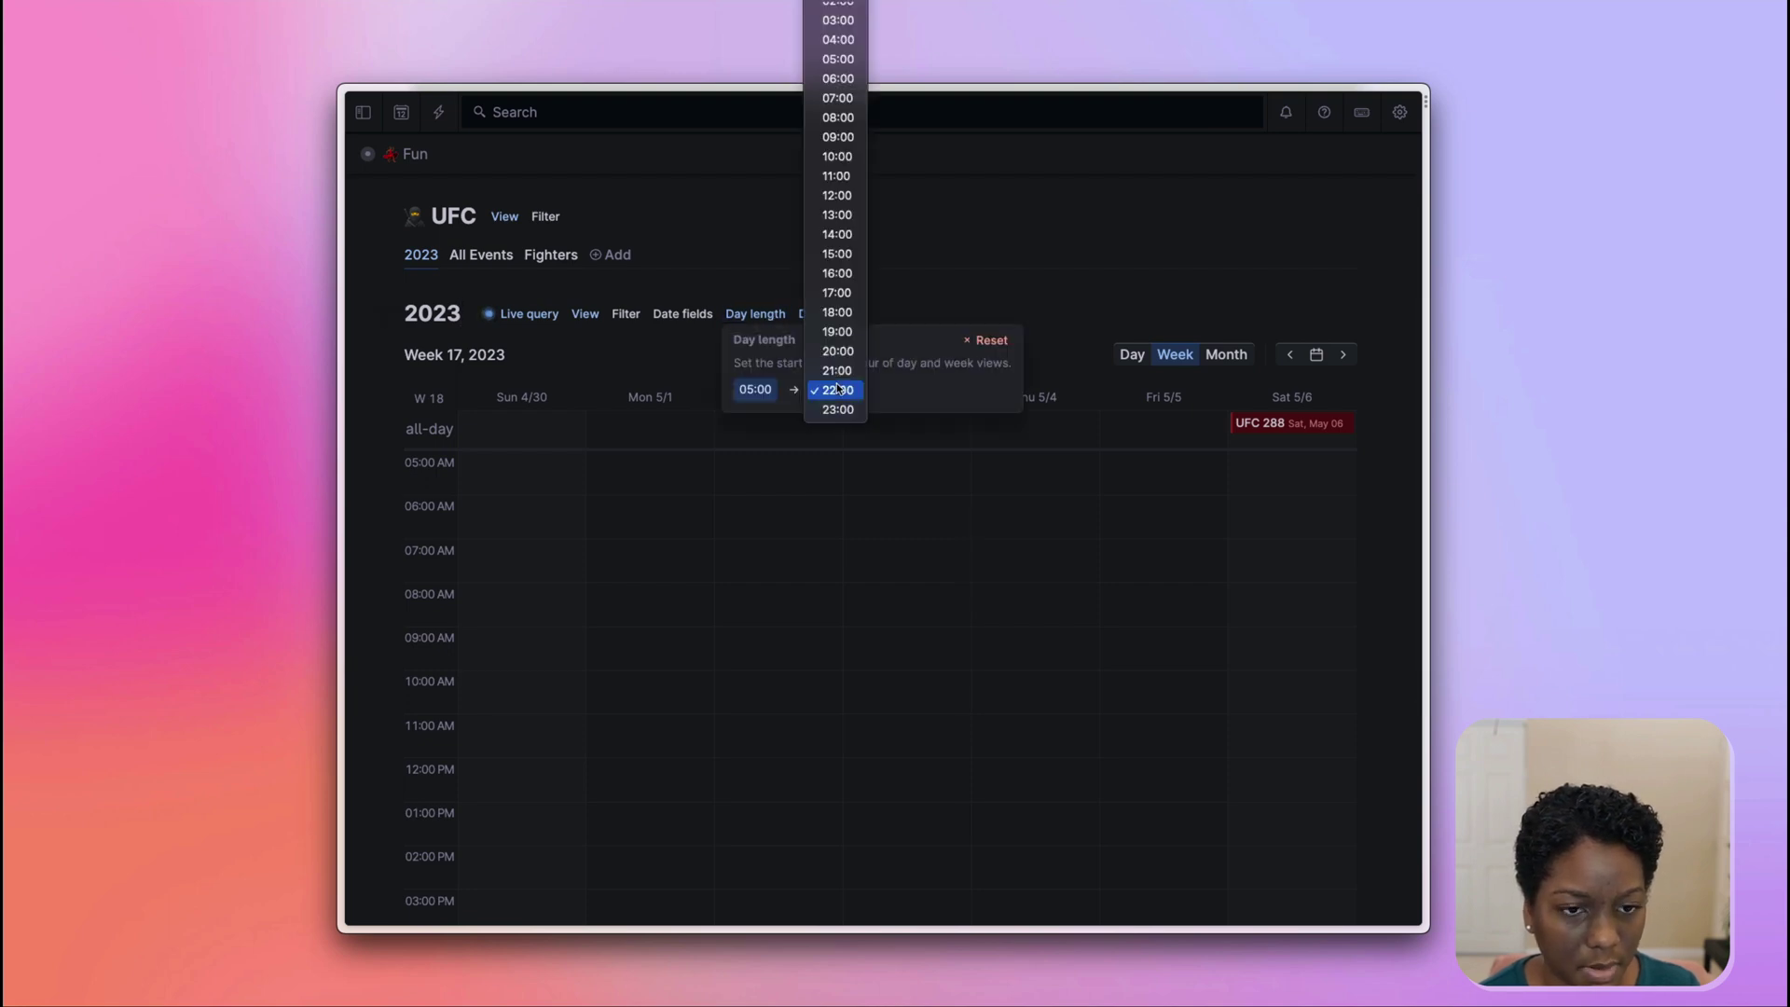
pyautogui.click(856, 235)
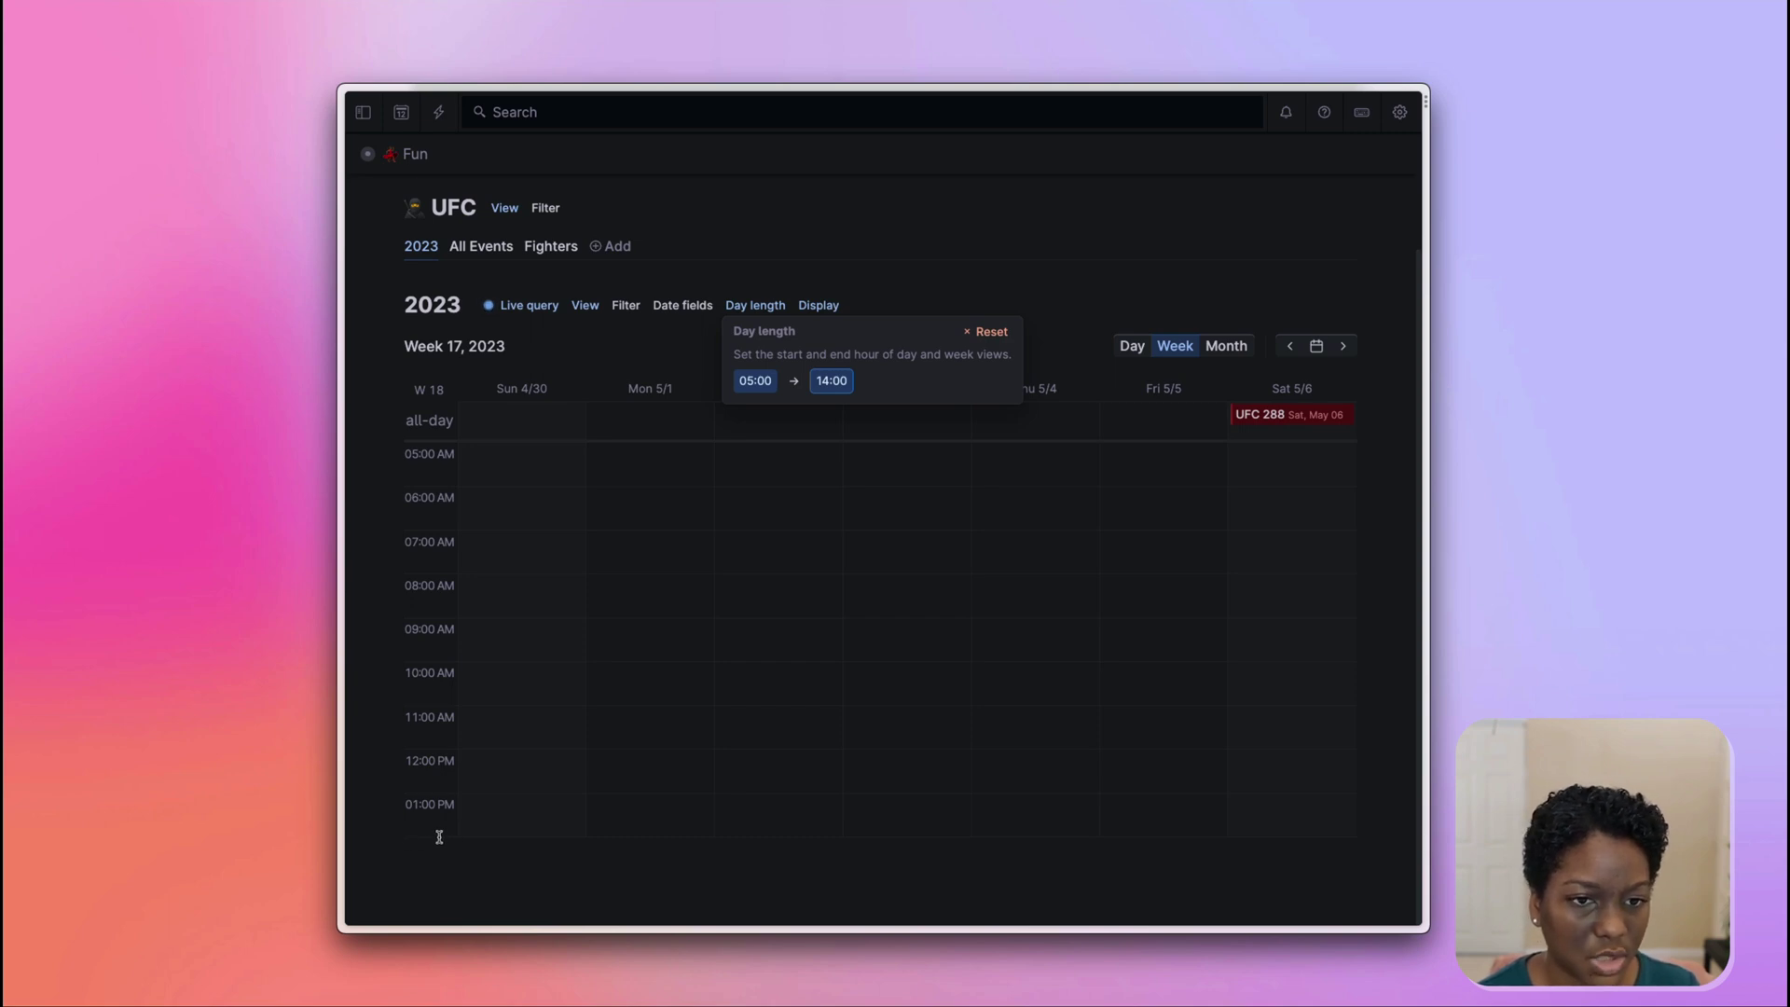
pyautogui.click(832, 380)
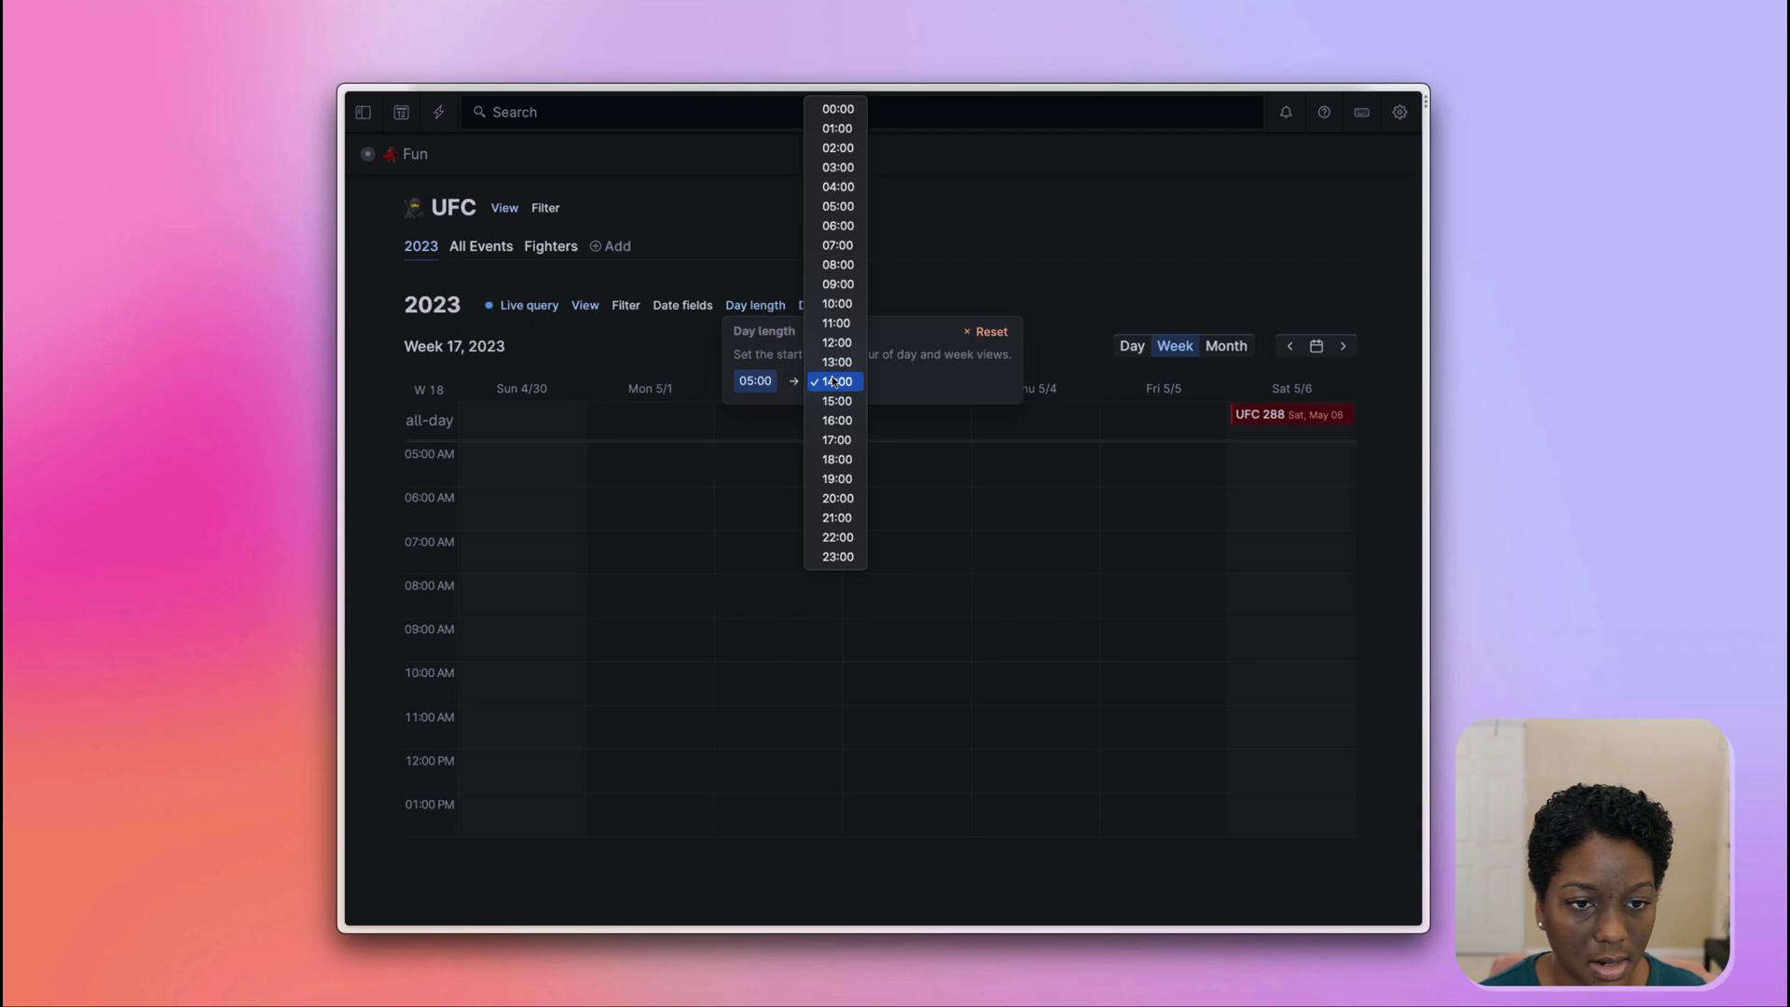
pyautogui.click(844, 556)
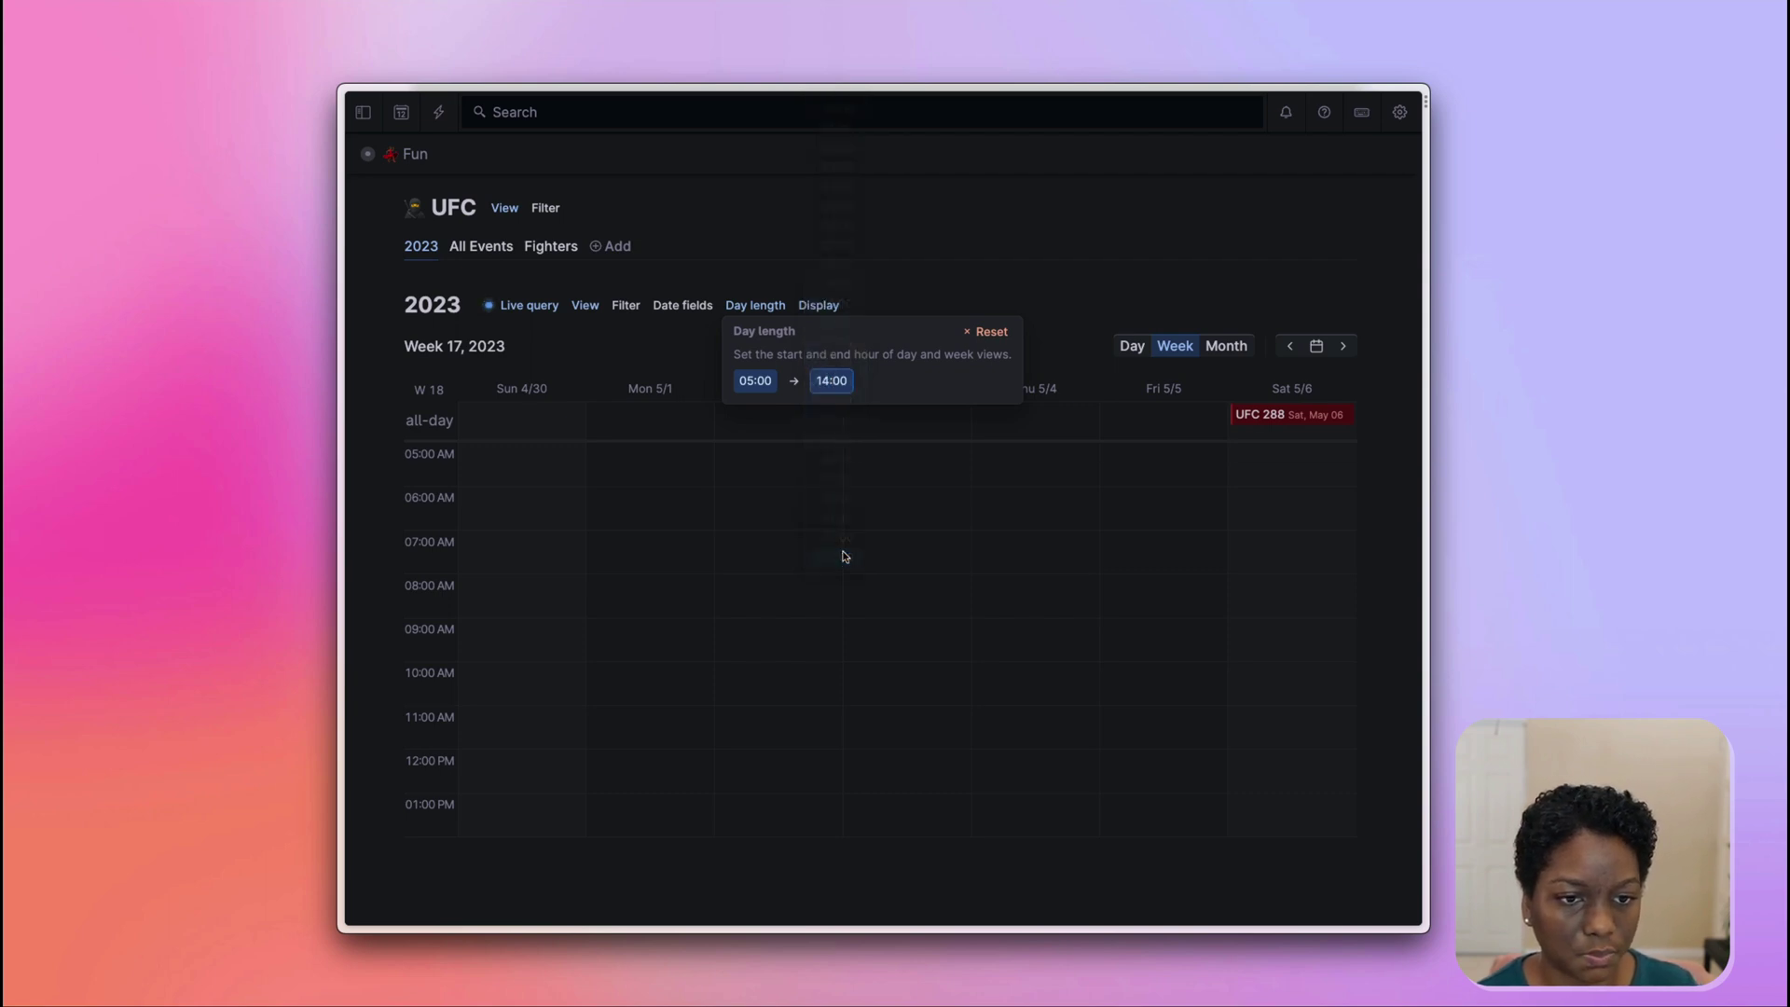
pyautogui.click(895, 306)
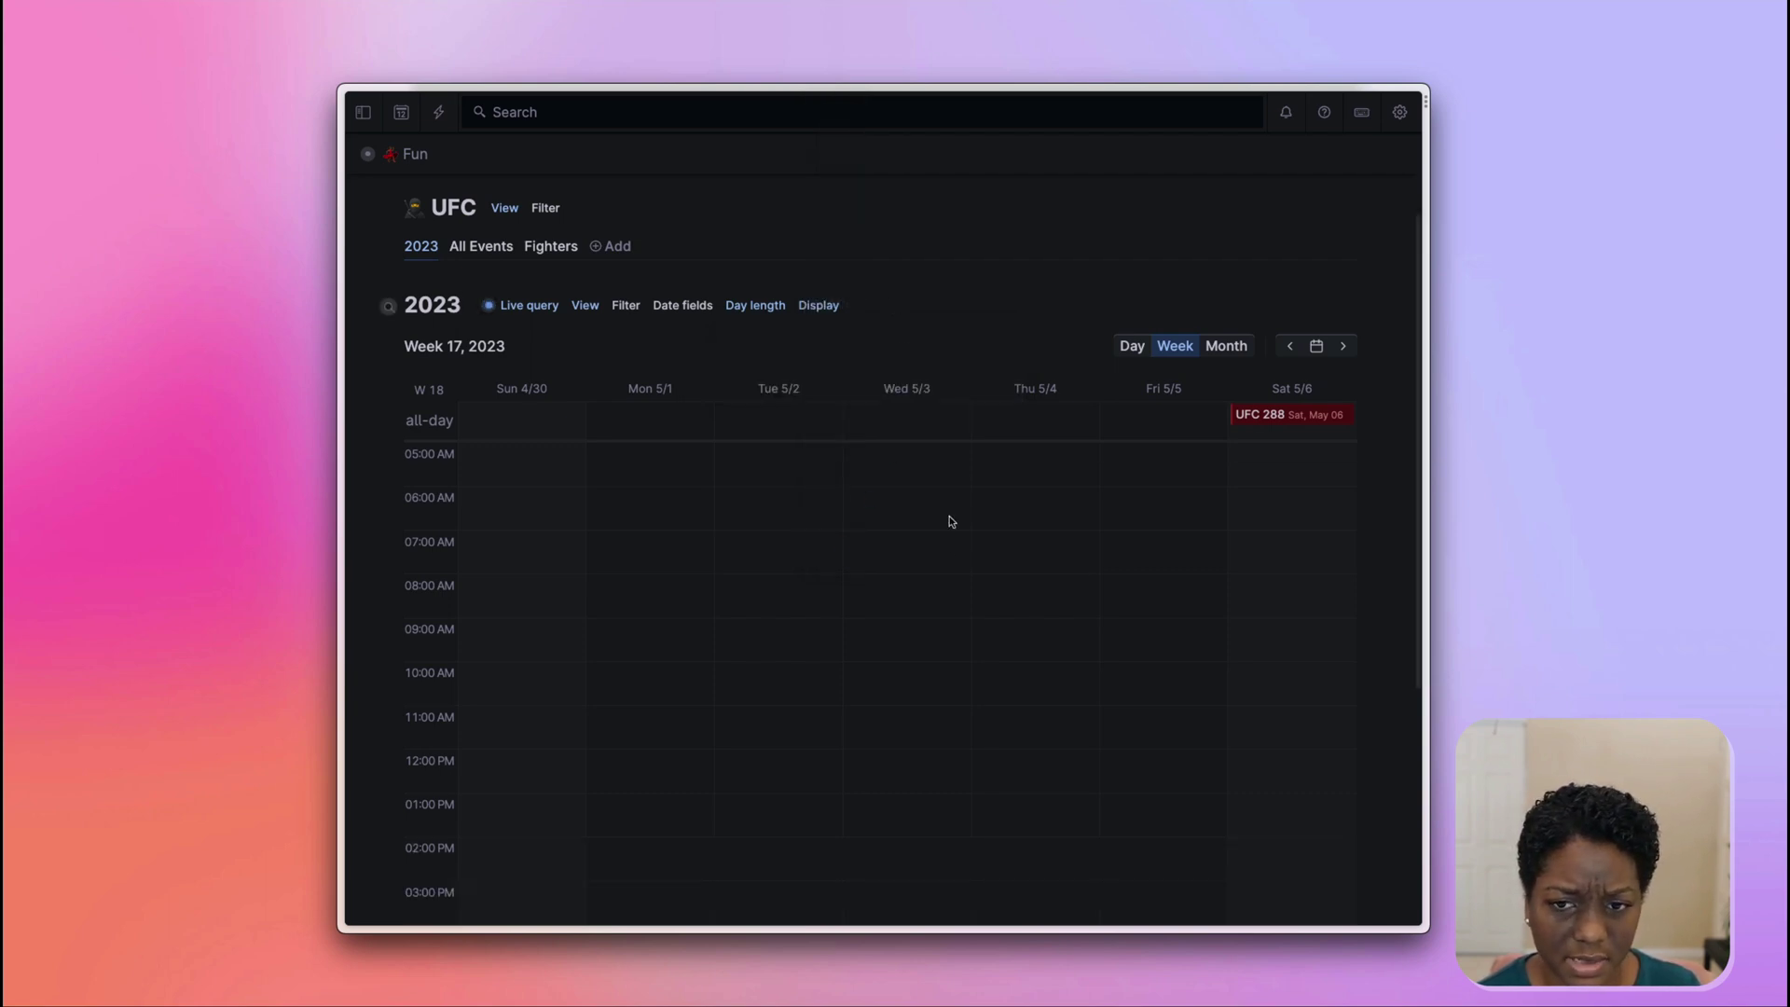
# Resize and shift UFC 288 on Saturday, May 6 so it runs 6:00–10:00 PM
pyautogui.scroll(-3, 955, 571)
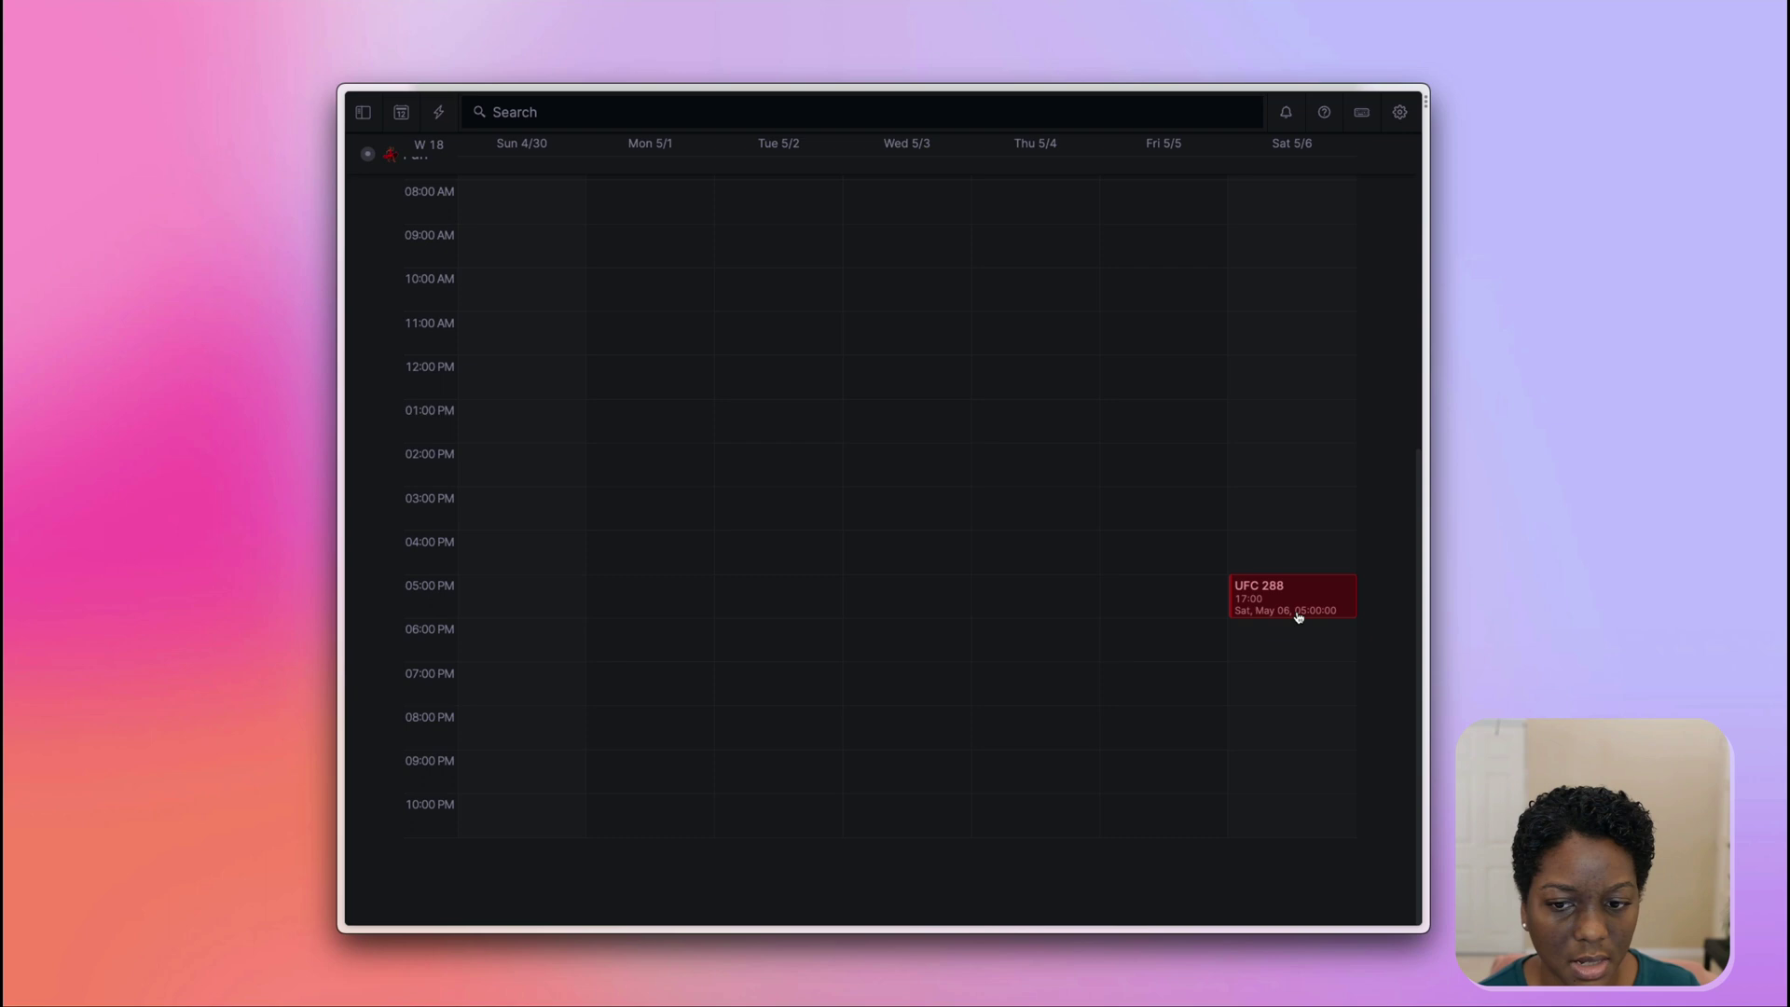
pyautogui.moveTo(1295, 618); pyautogui.dragTo(1289, 833)
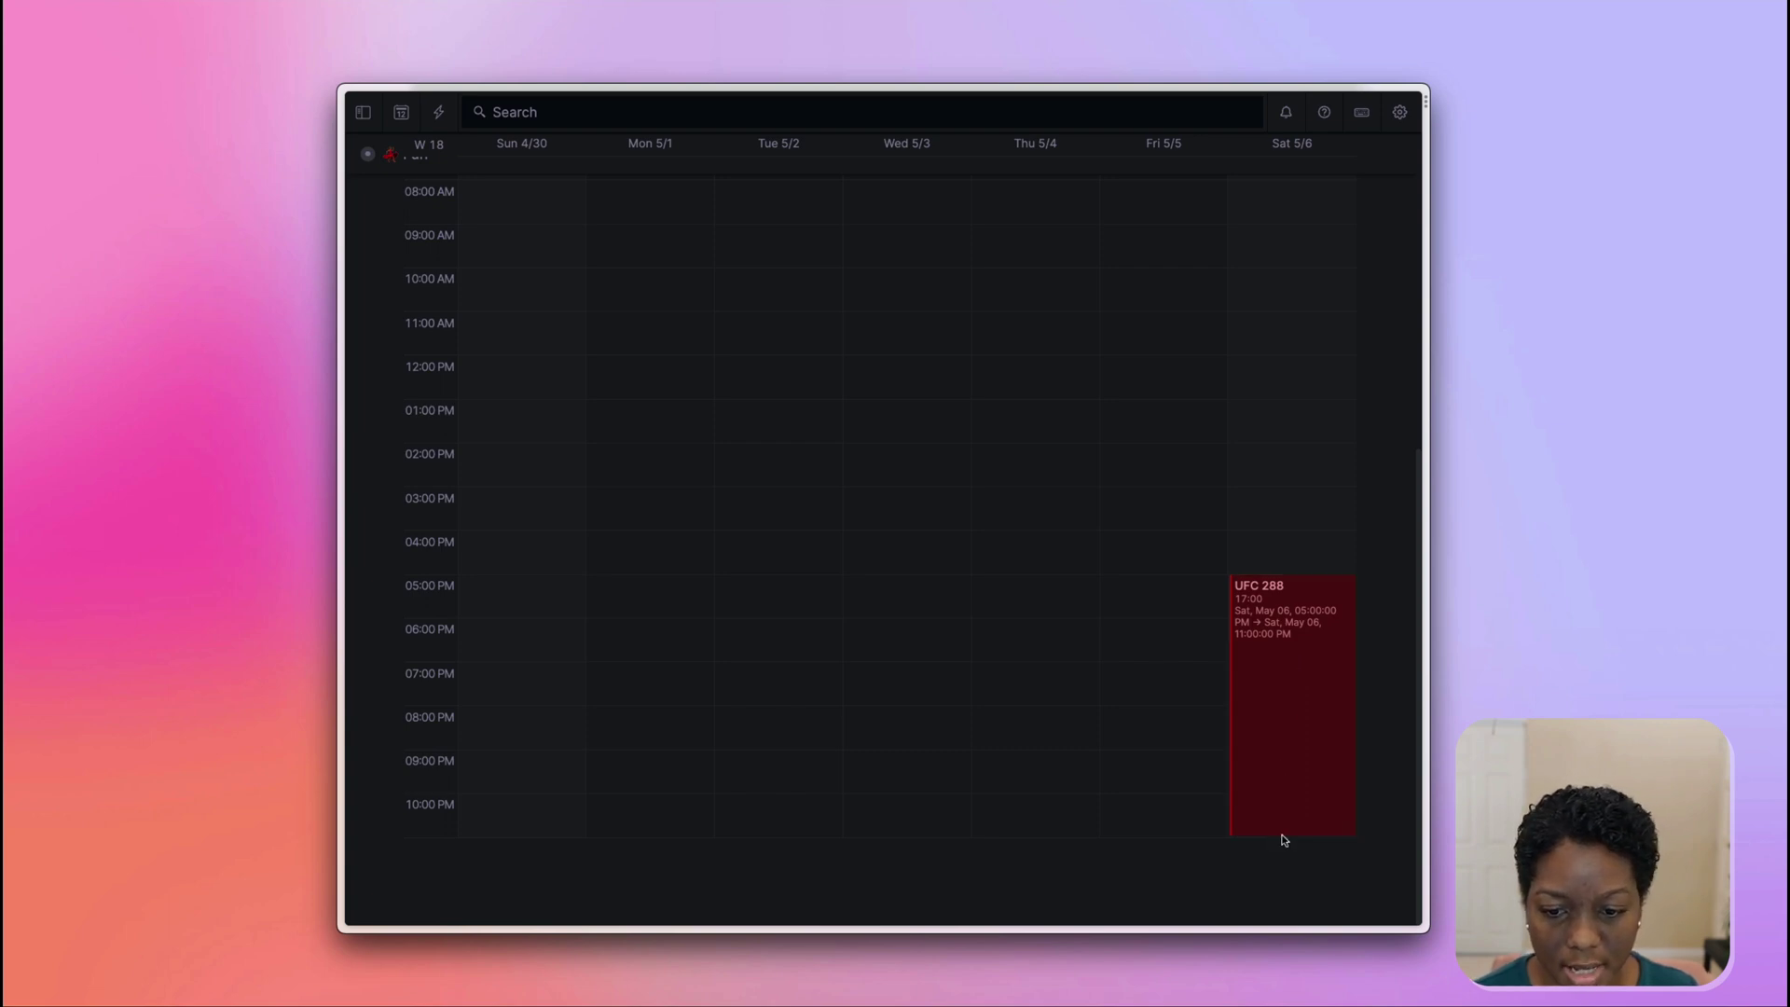
pyautogui.moveTo(1284, 790); pyautogui.dragTo(1282, 746)
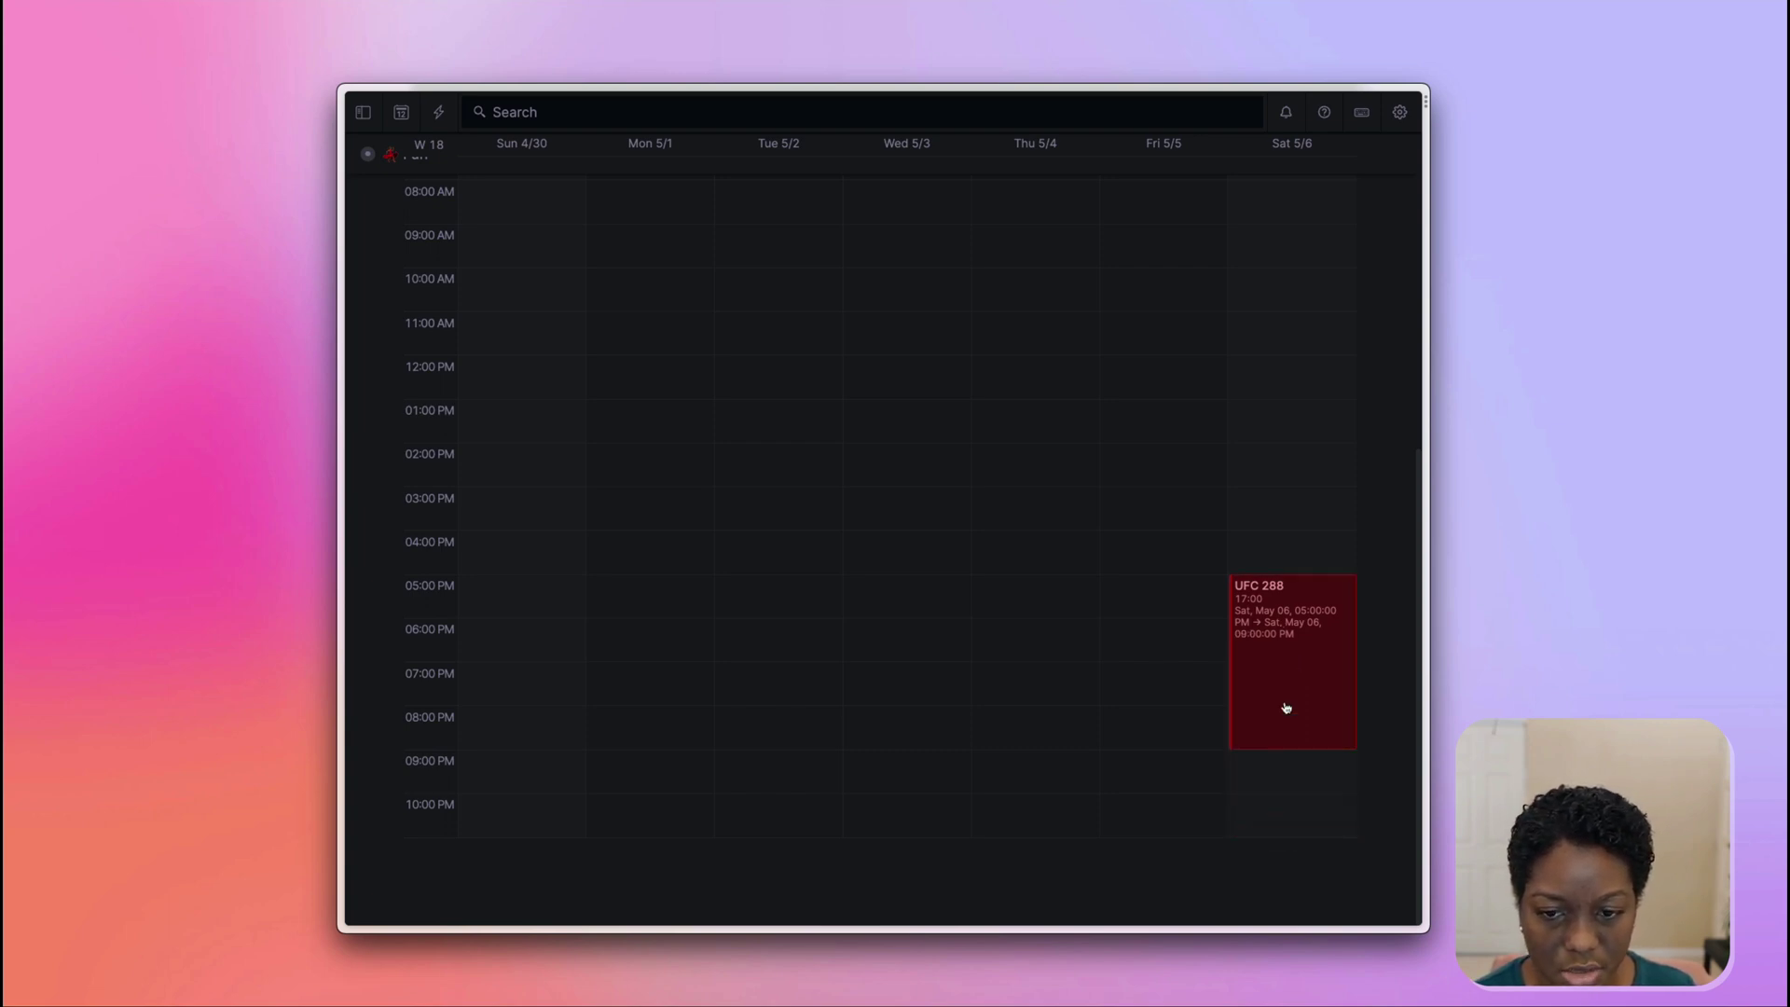
pyautogui.moveTo(1301, 576); pyautogui.dragTo(1300, 630)
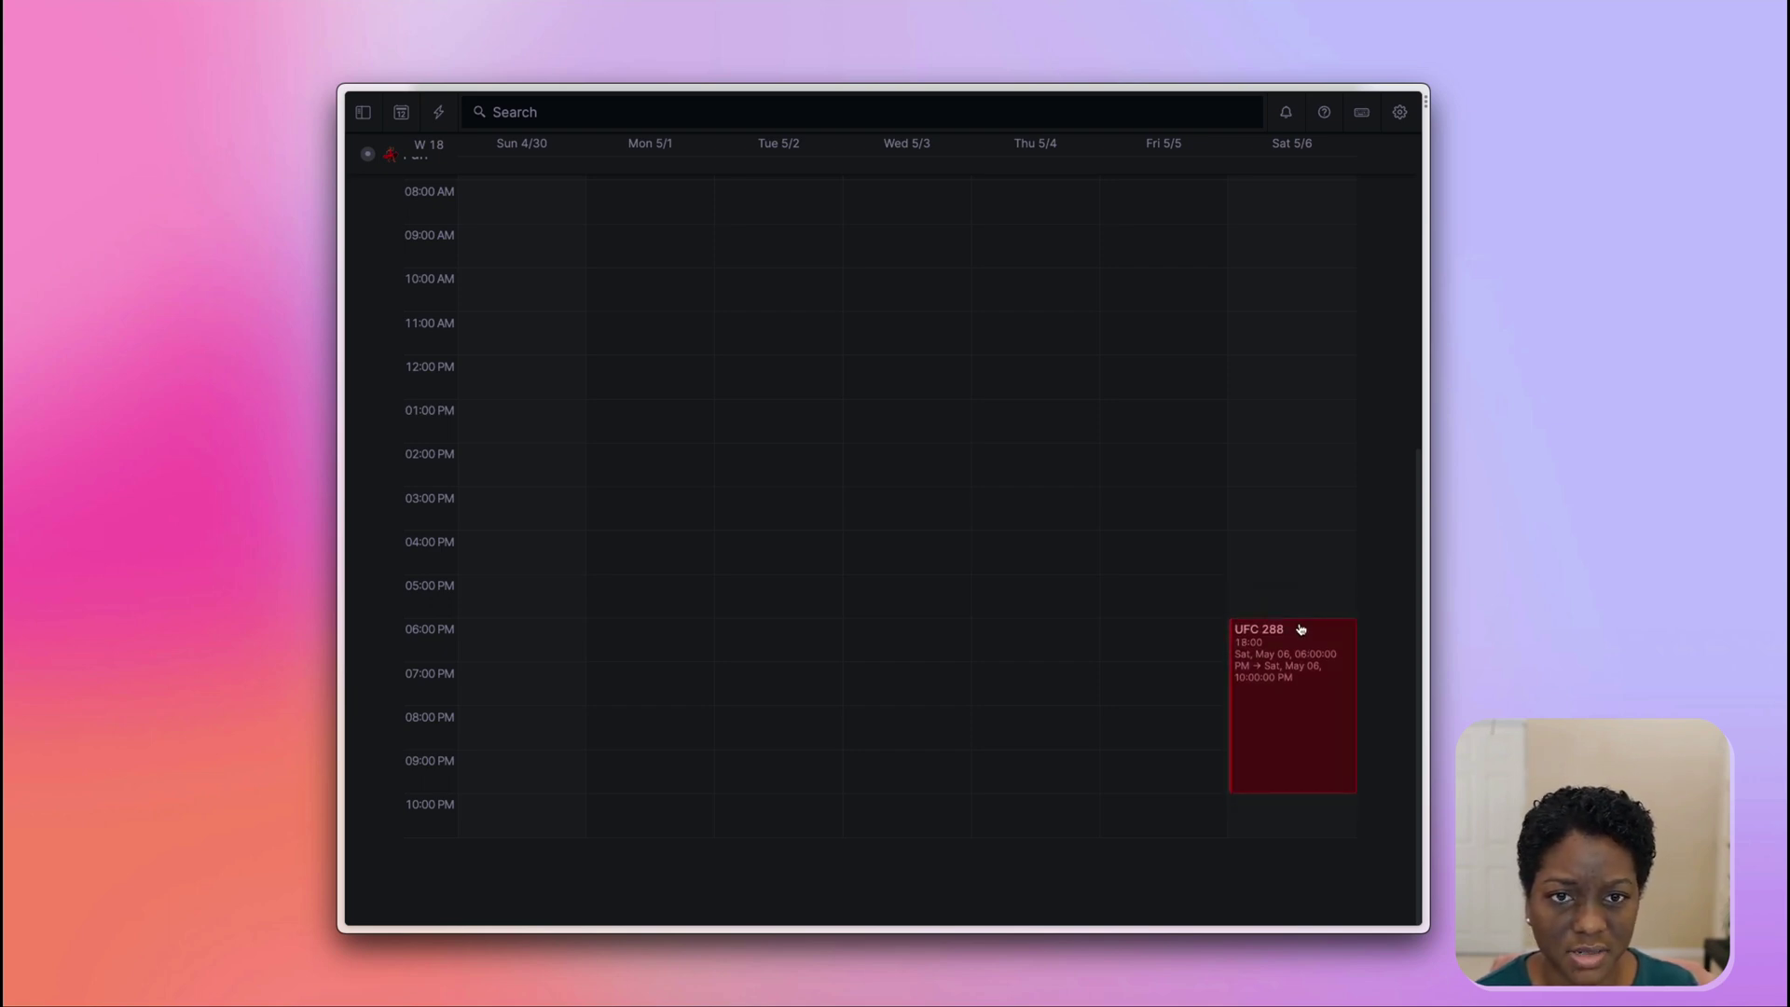
pyautogui.scroll(8, 1299, 624)
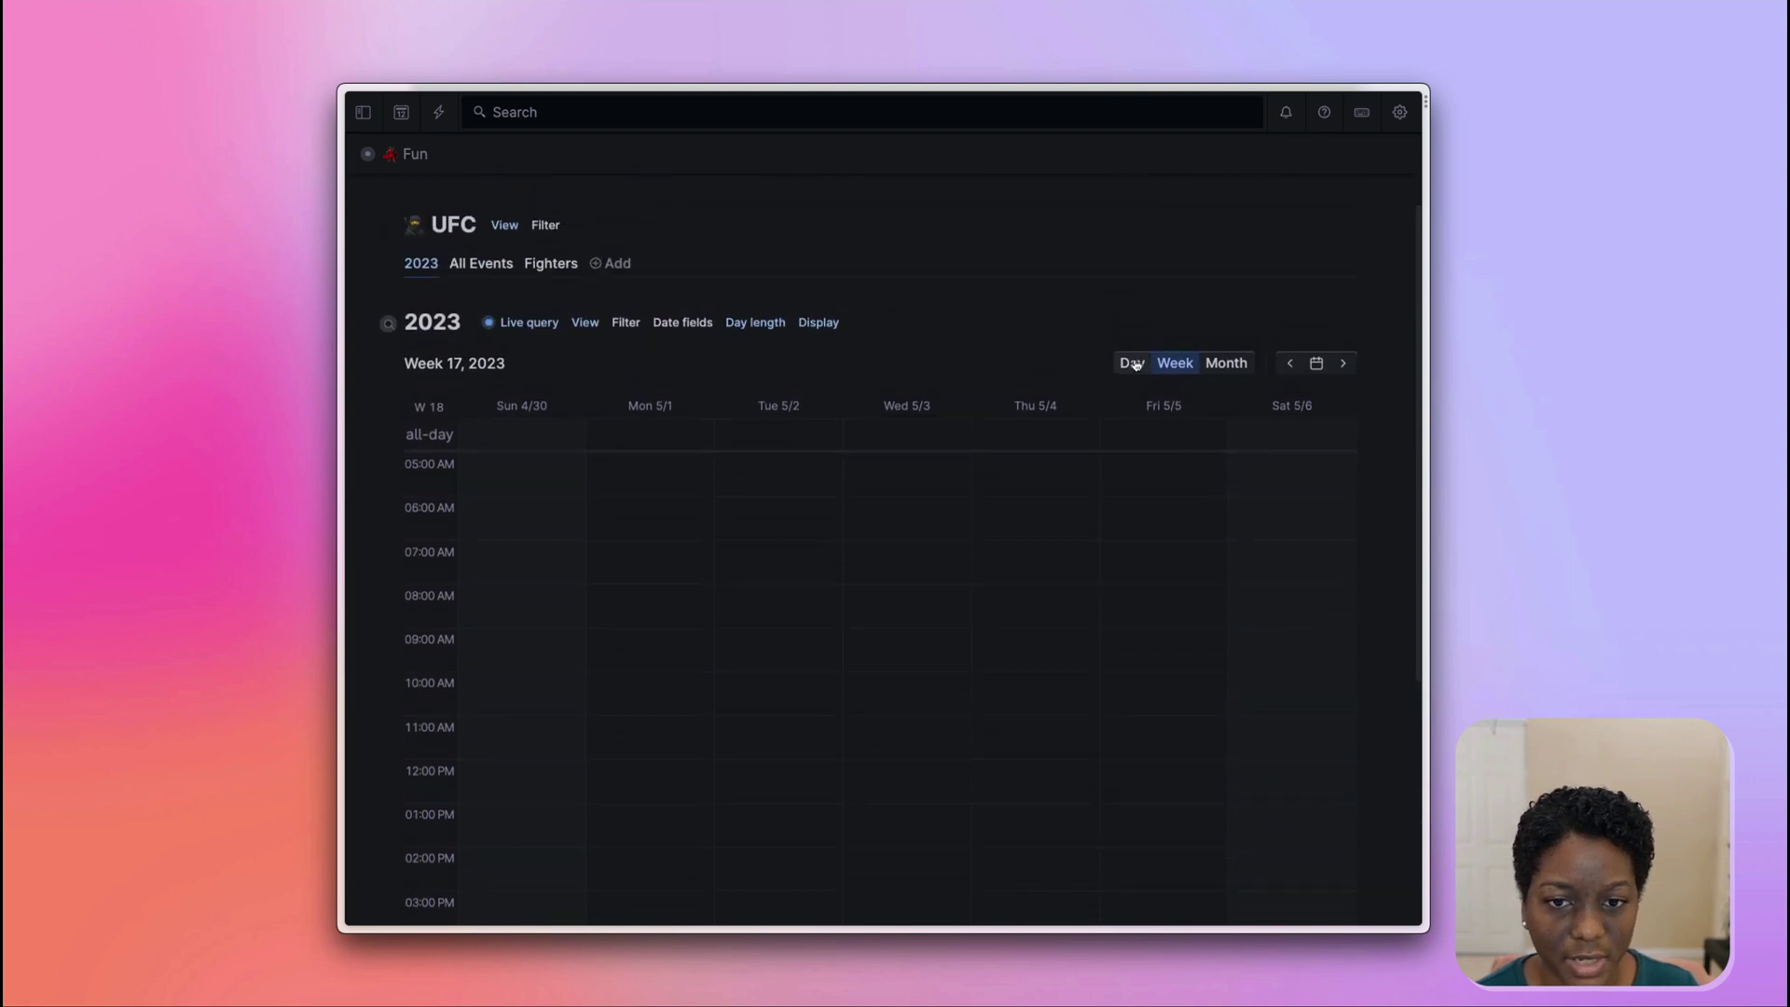
# Switch the calendar to Day view and advance to Saturday, May 6th, 2023
pyautogui.click(1136, 364)
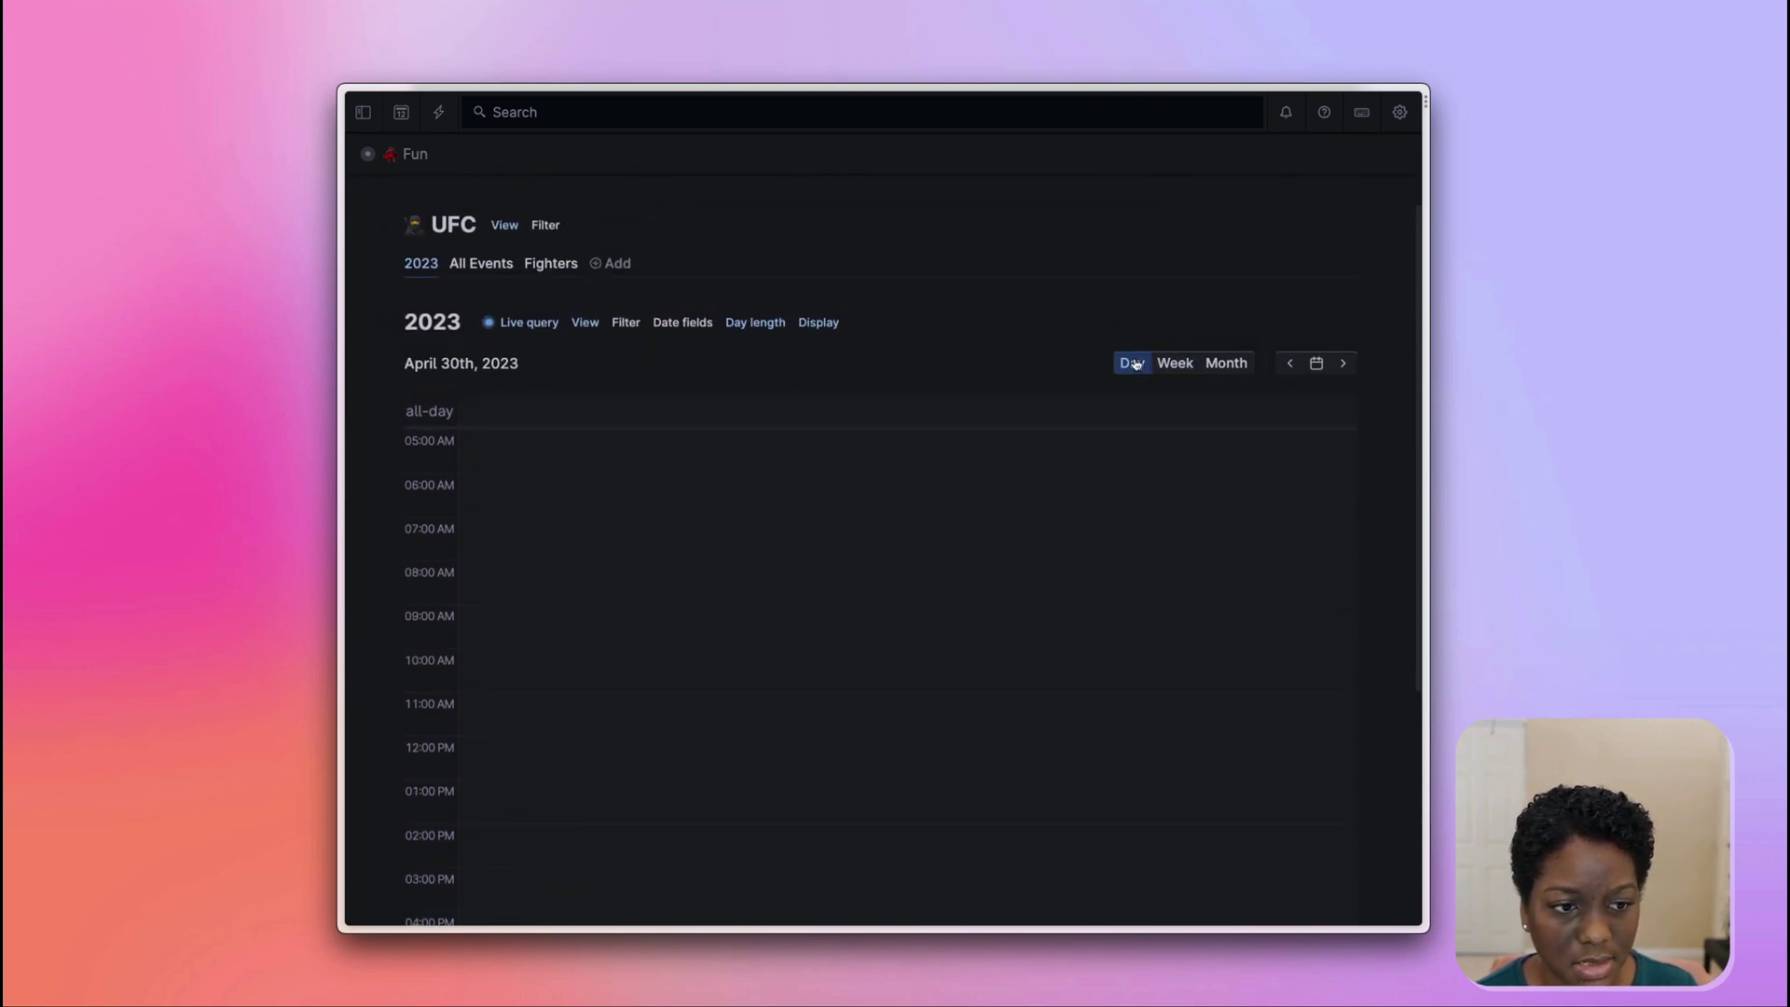
pyautogui.scroll(-4, 1135, 364)
pyautogui.scroll(7, 1134, 362)
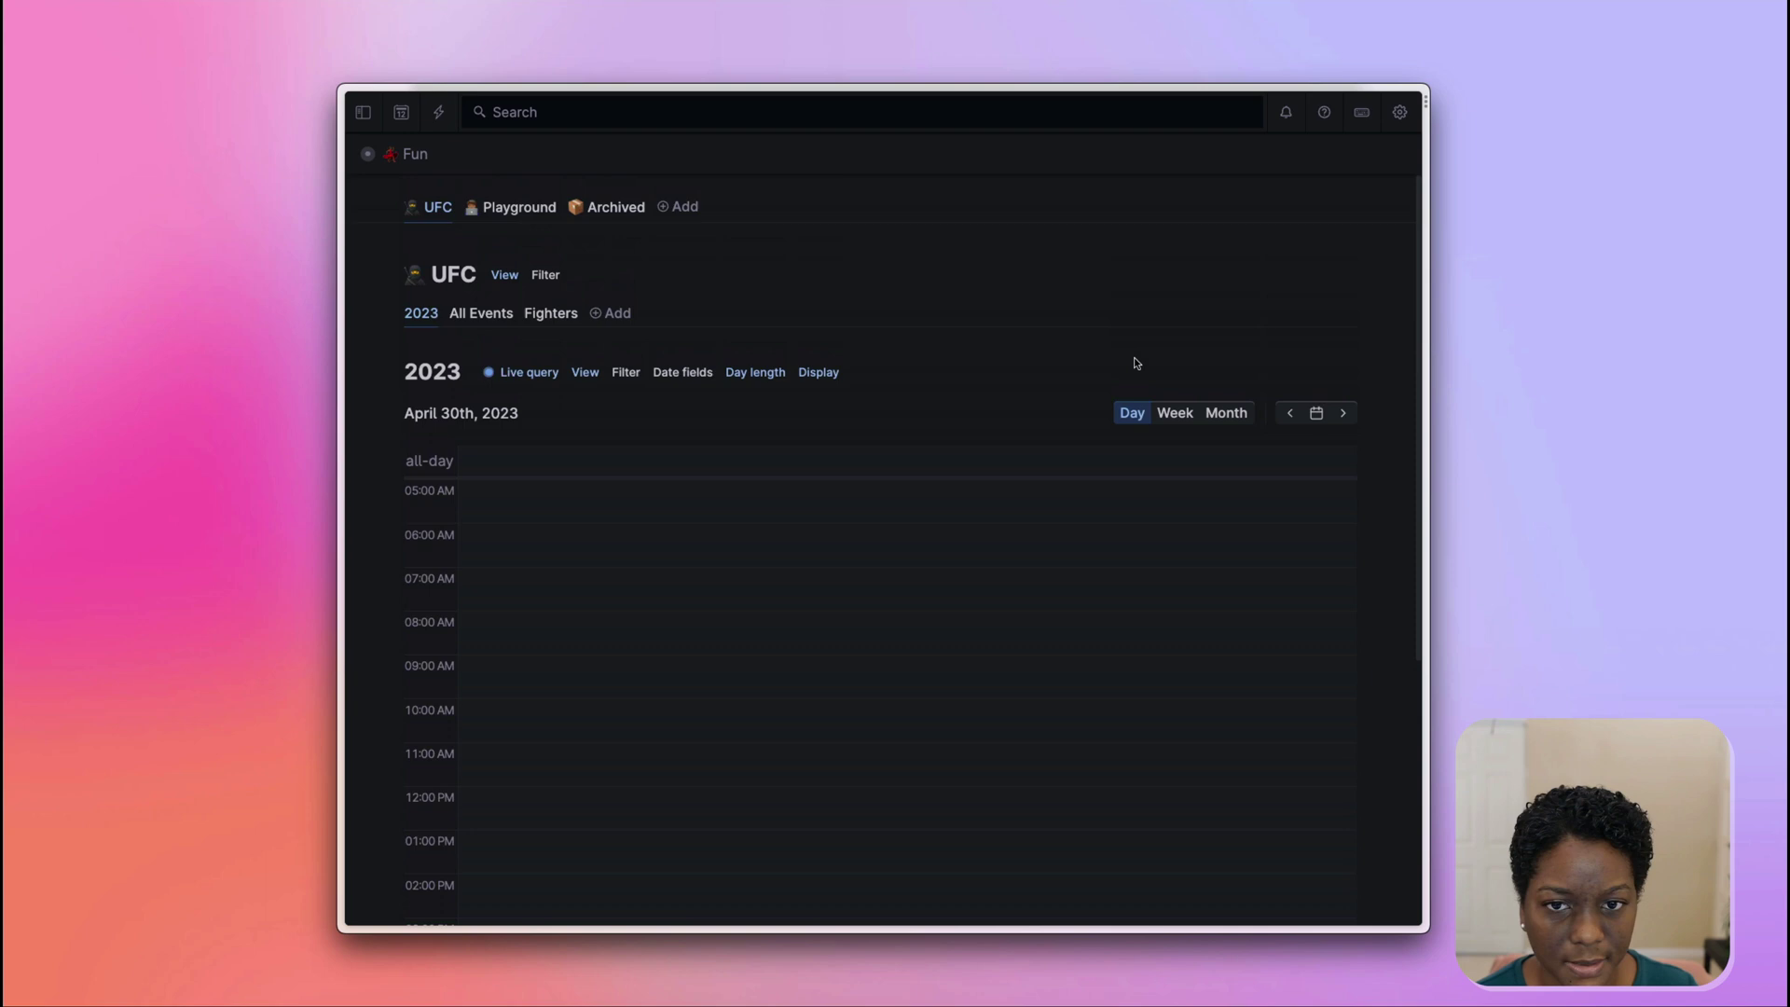
pyautogui.scroll(-3, 1135, 358)
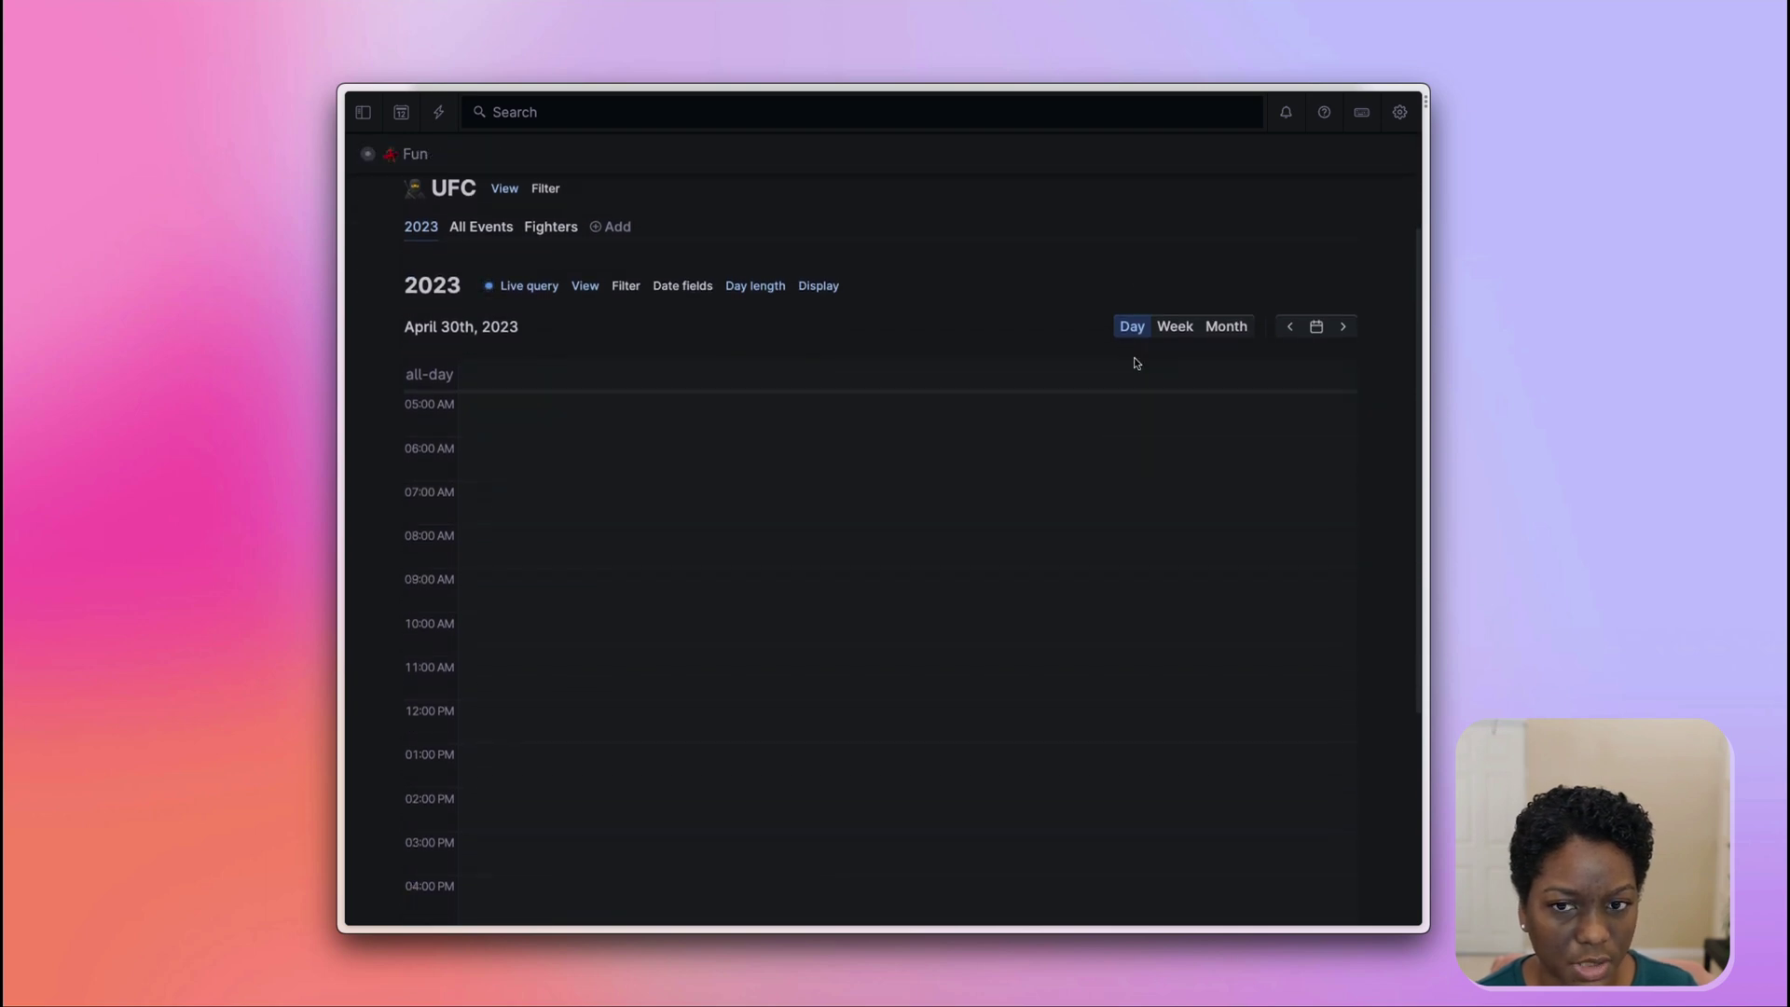
pyautogui.click(1343, 334)
pyautogui.click(1342, 336)
pyautogui.click(1343, 337)
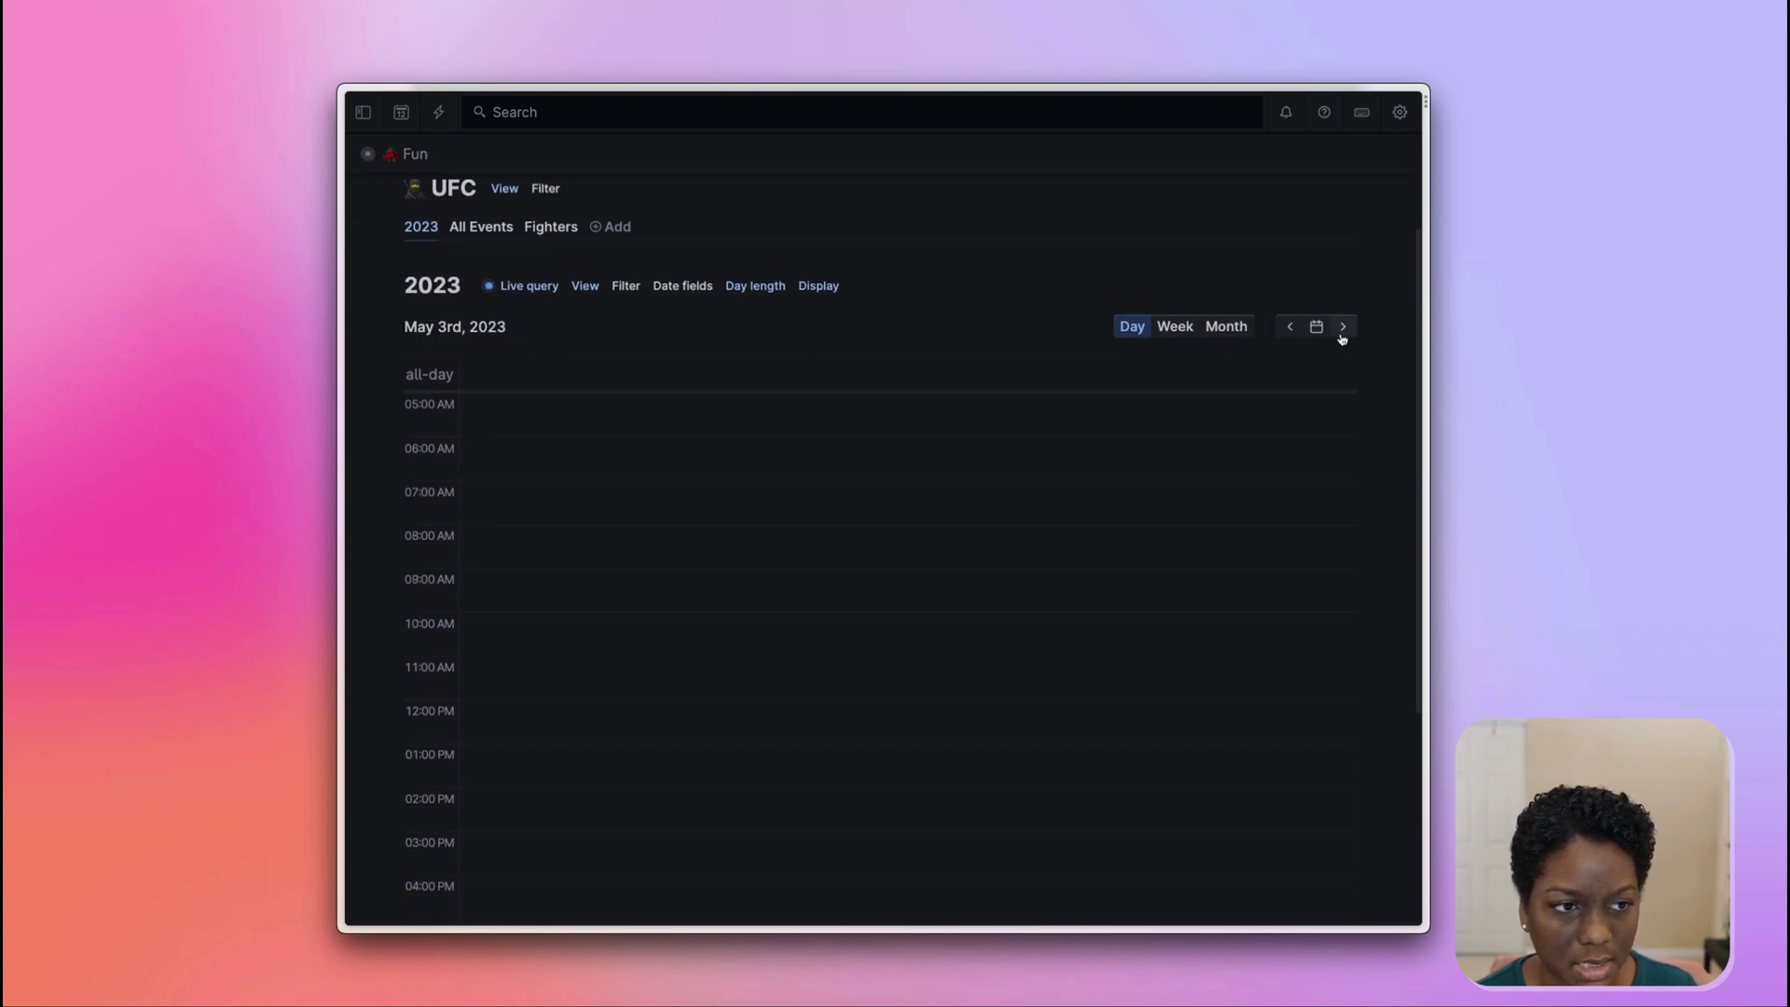
pyautogui.click(1342, 338)
pyautogui.click(1342, 338)
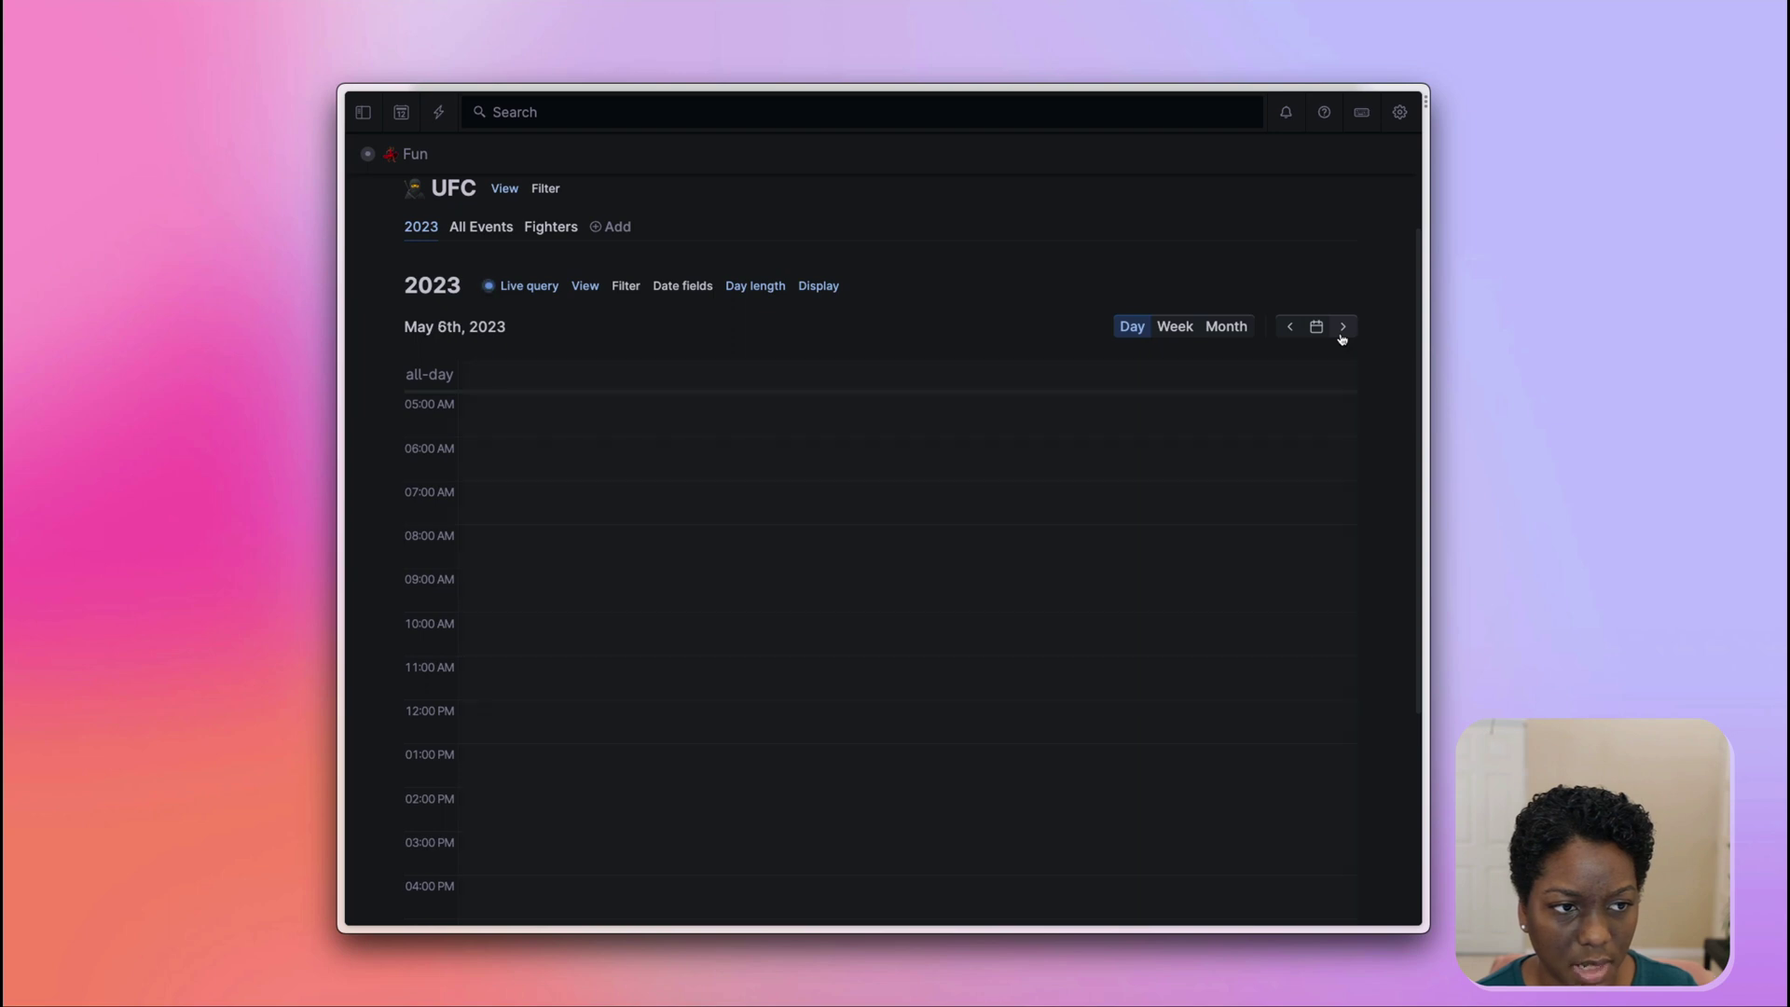
# Drag UFC 288 to run 6:30–10:30 AM and list its display fields
pyautogui.scroll(-6, 1298, 504)
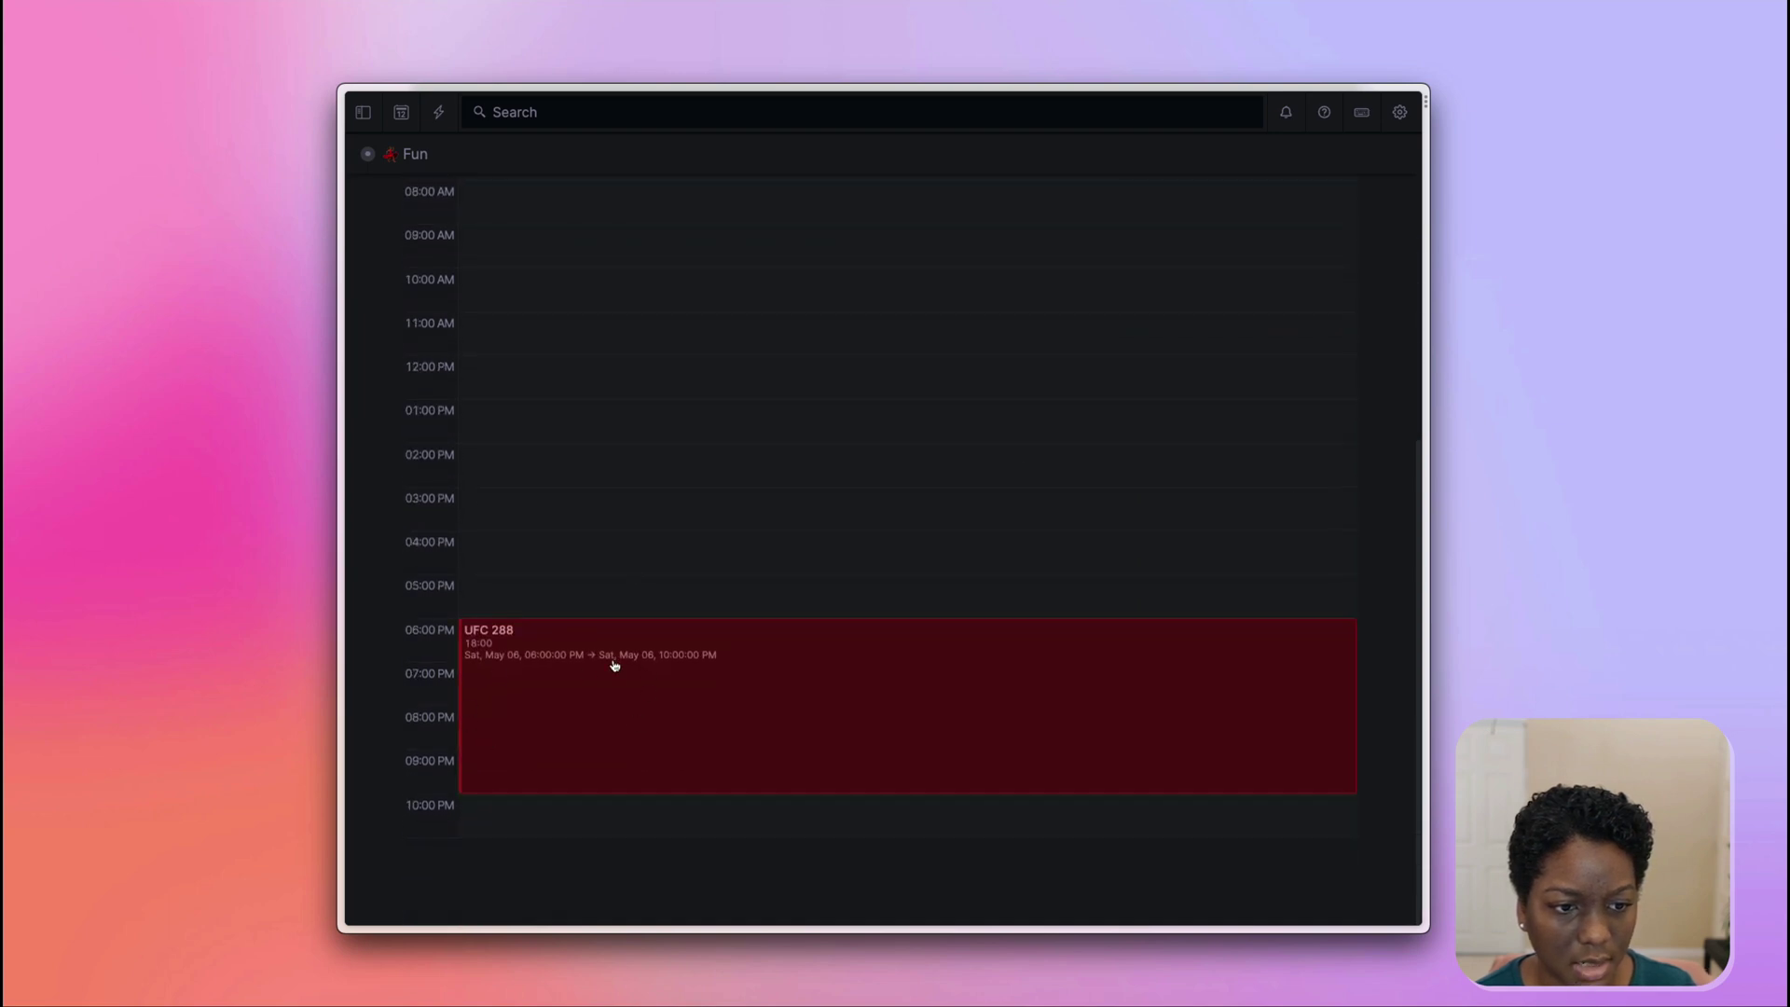
pyautogui.moveTo(568, 687); pyautogui.dragTo(573, 606)
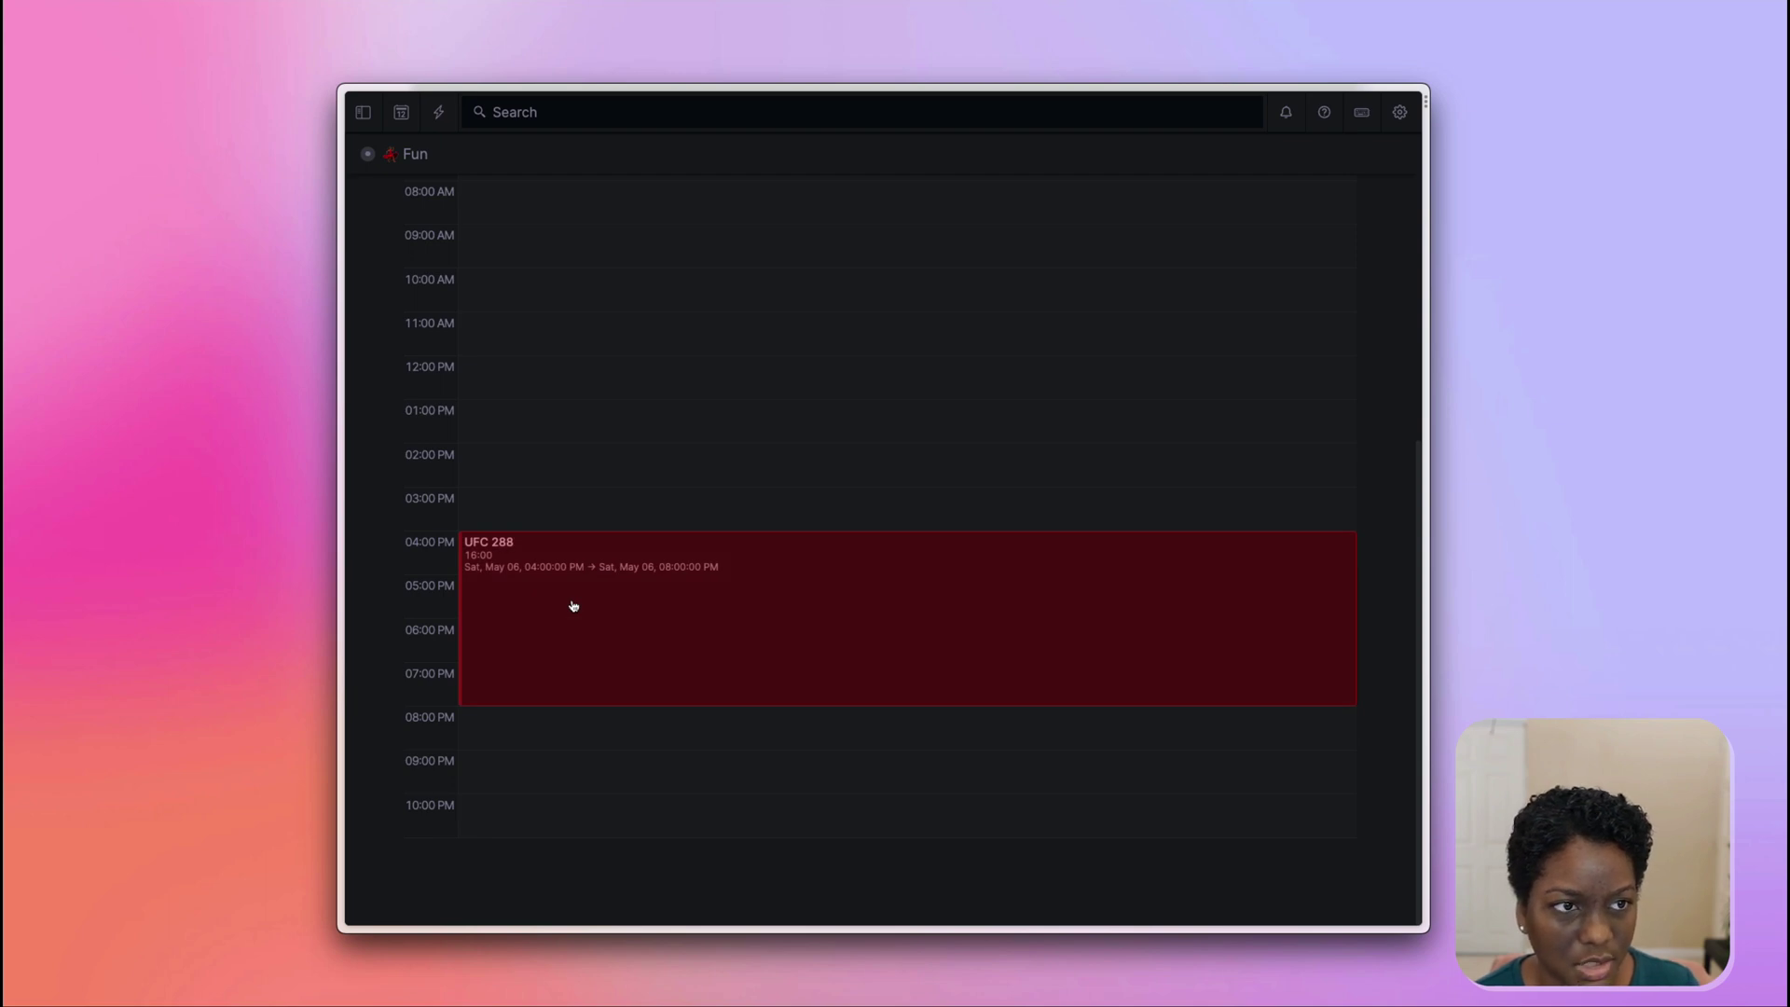
pyautogui.scroll(5, 574, 606)
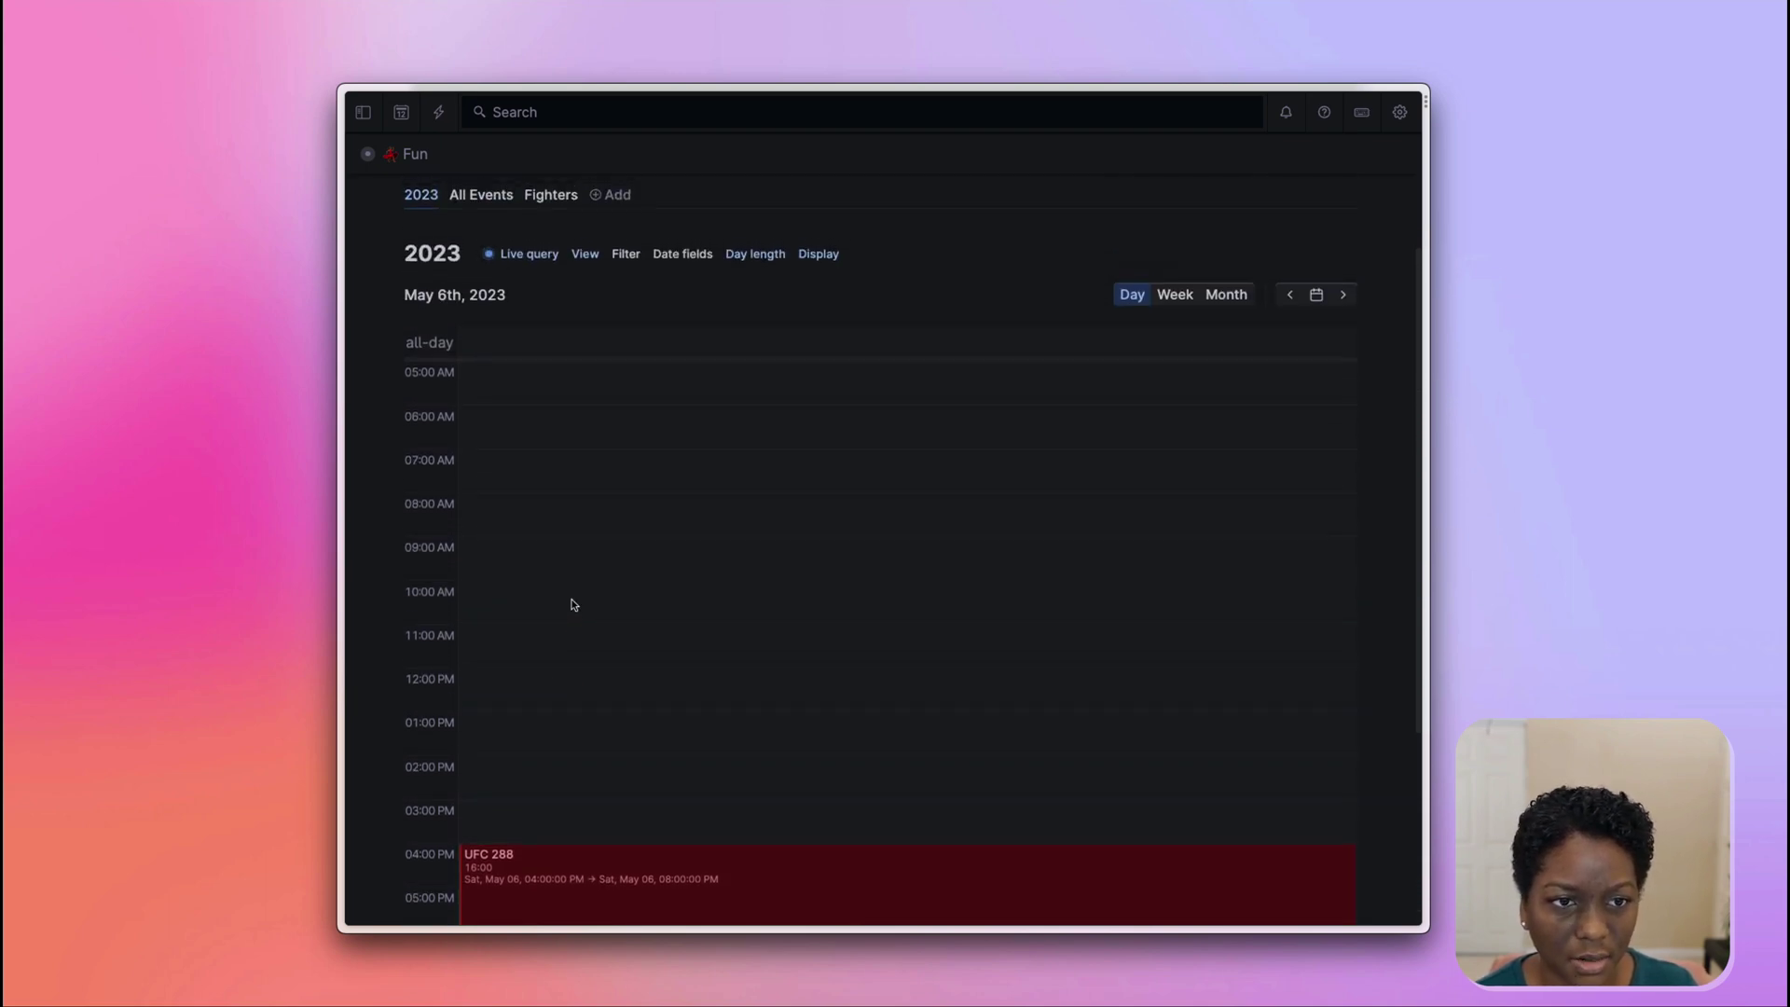
pyautogui.scroll(-3, 573, 605)
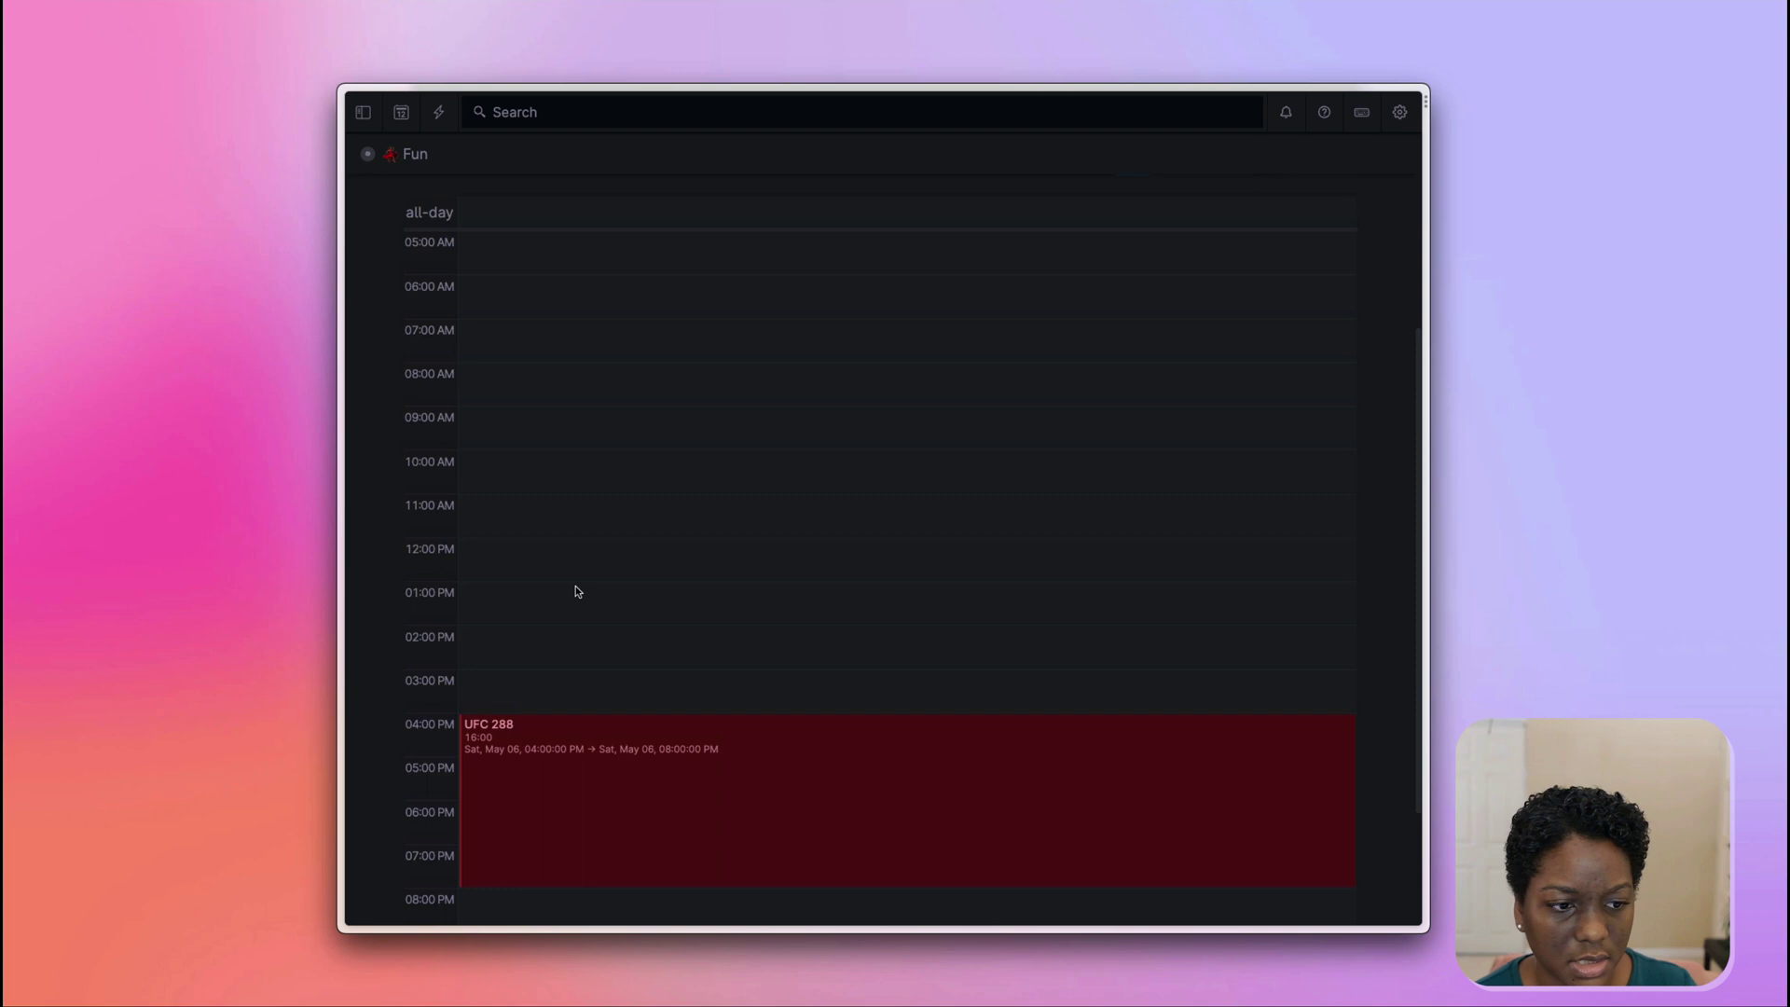
pyautogui.moveTo(595, 818); pyautogui.dragTo(600, 404)
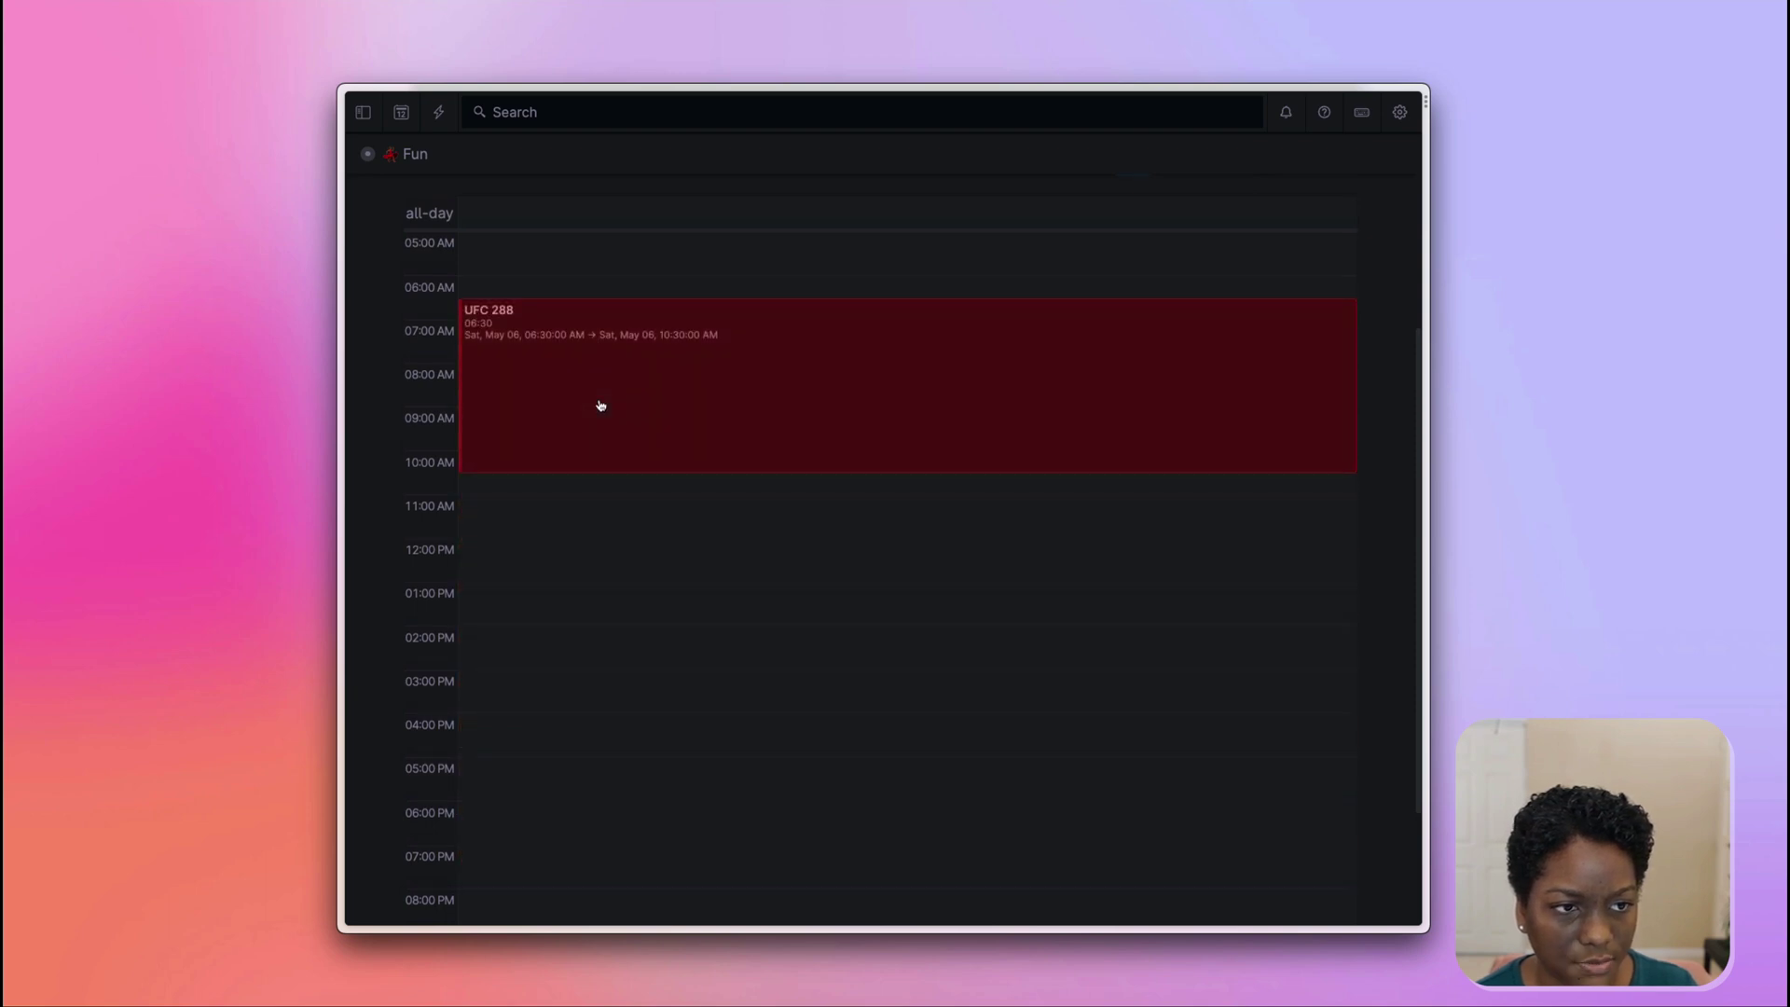
pyautogui.scroll(4, 600, 404)
pyautogui.scroll(1, 600, 405)
pyautogui.click(832, 408)
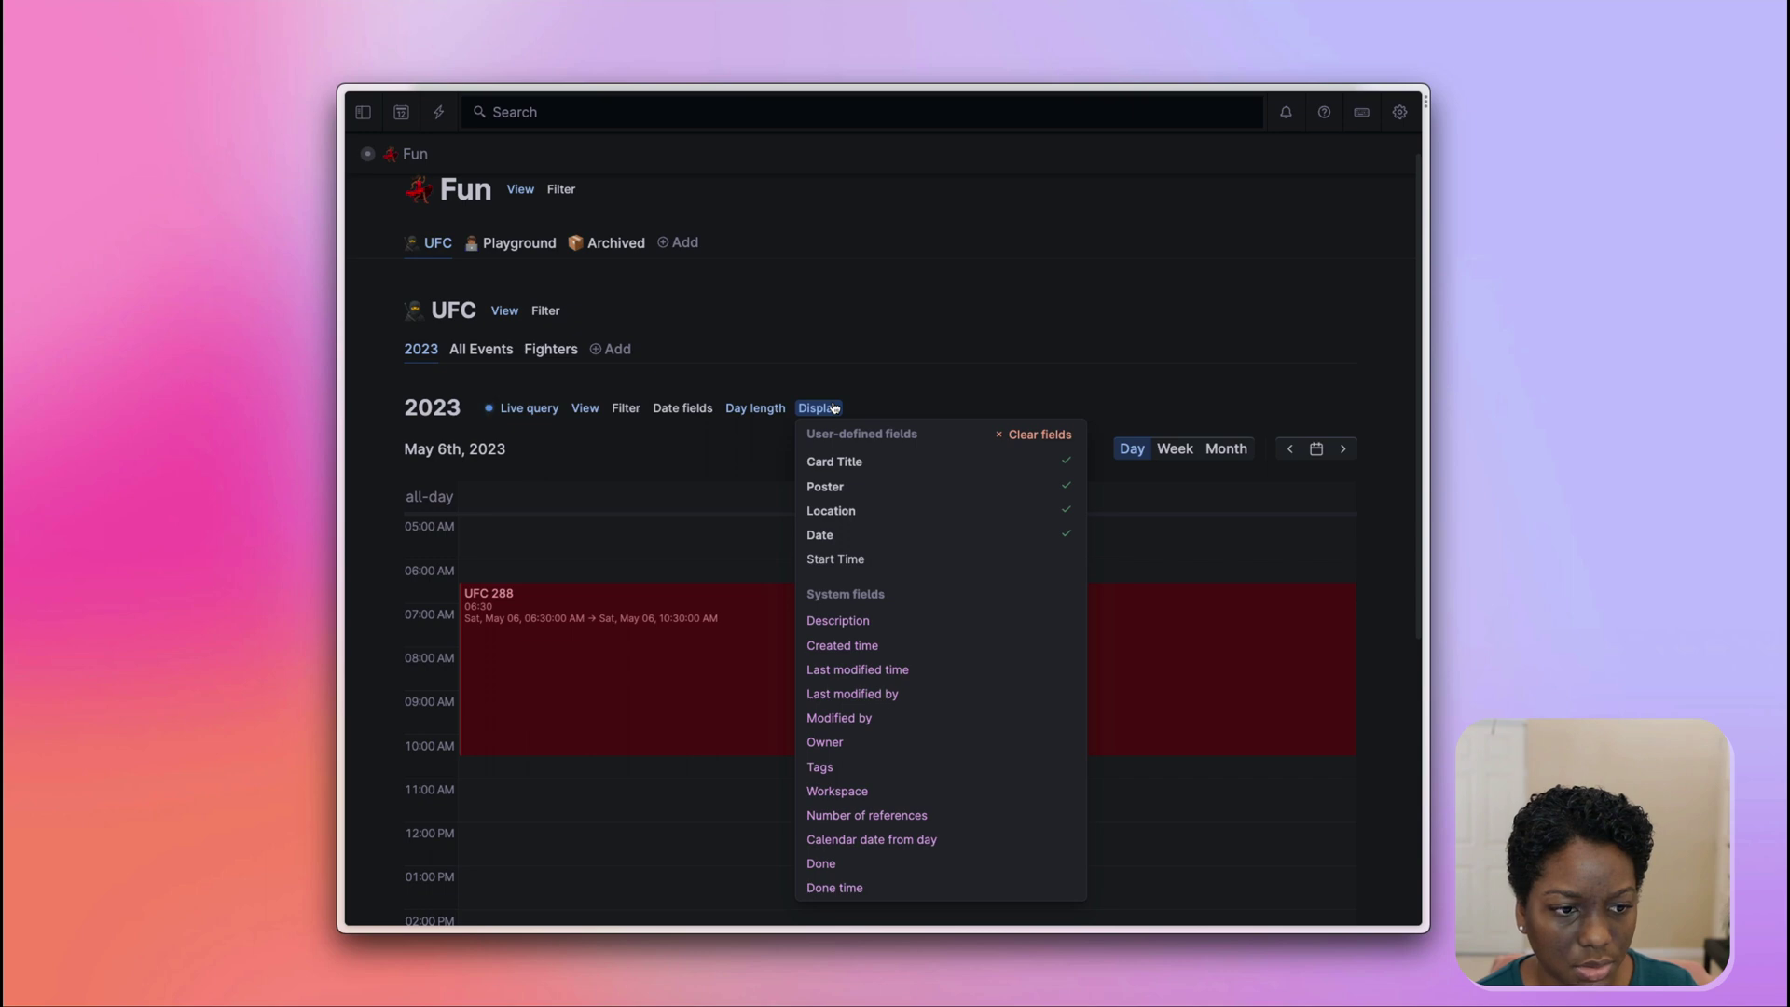
# Check Card Title, Poster and Location alongside Date in the Display field list
pyautogui.click(841, 509)
pyautogui.click(841, 487)
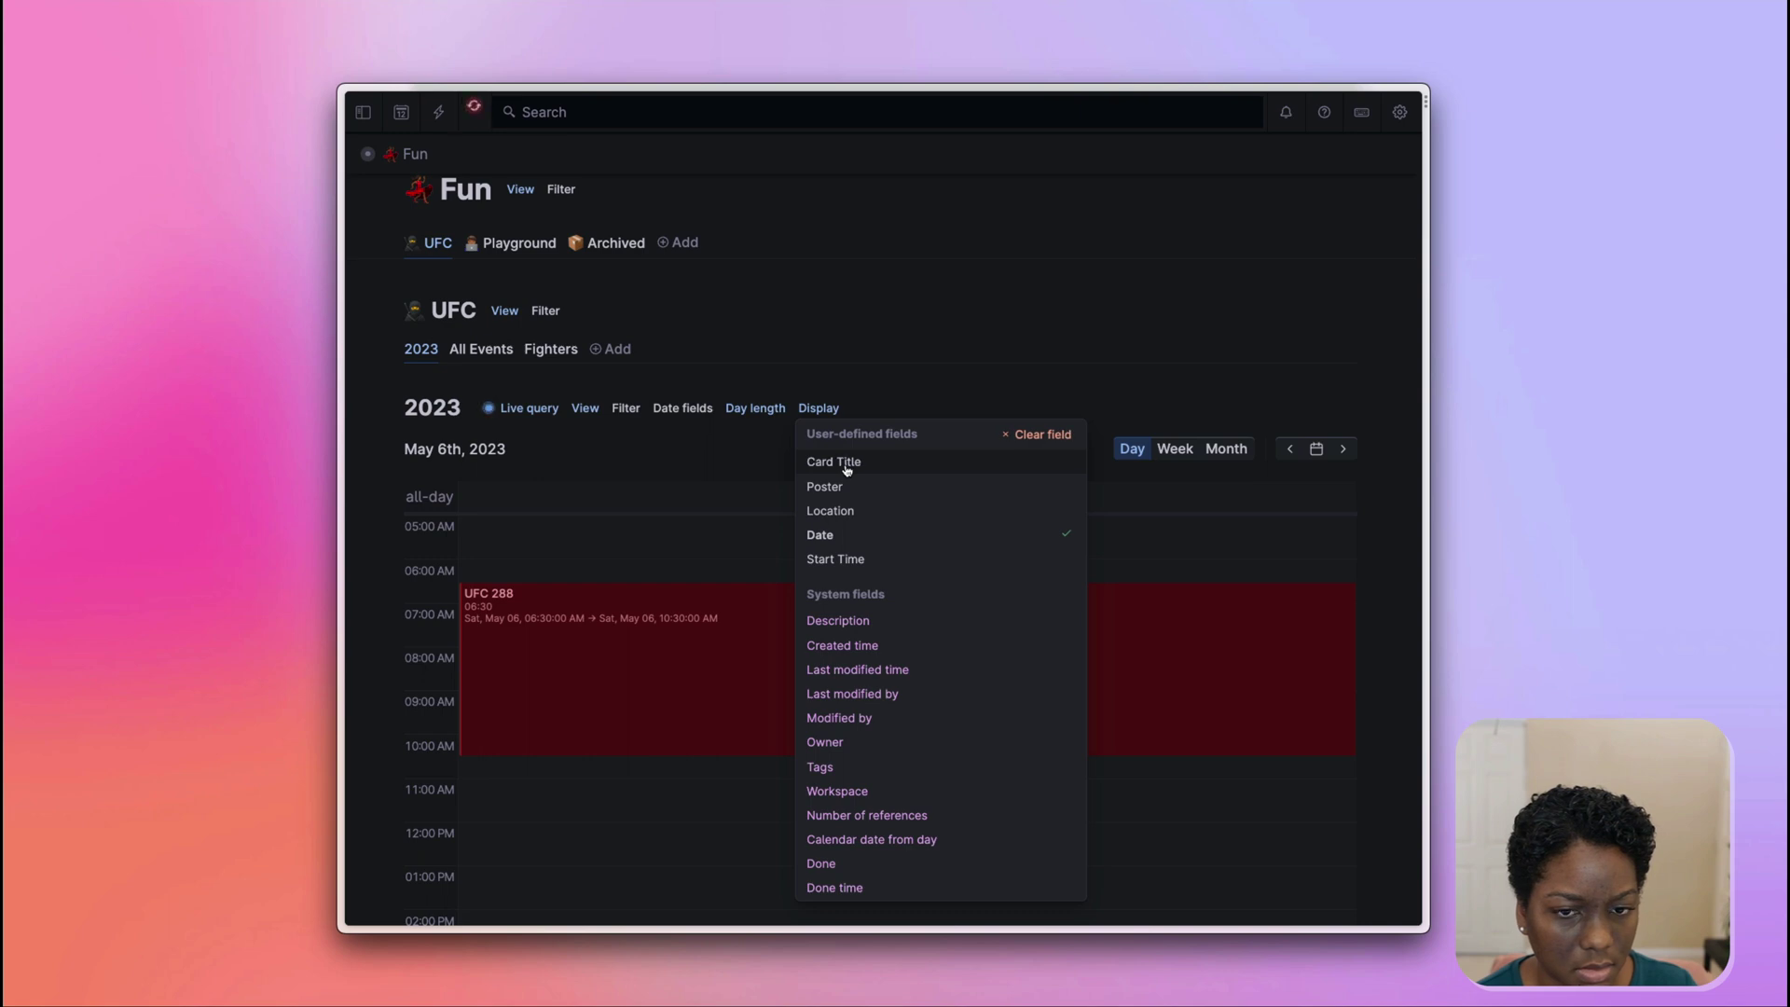
pyautogui.click(846, 486)
pyautogui.click(846, 510)
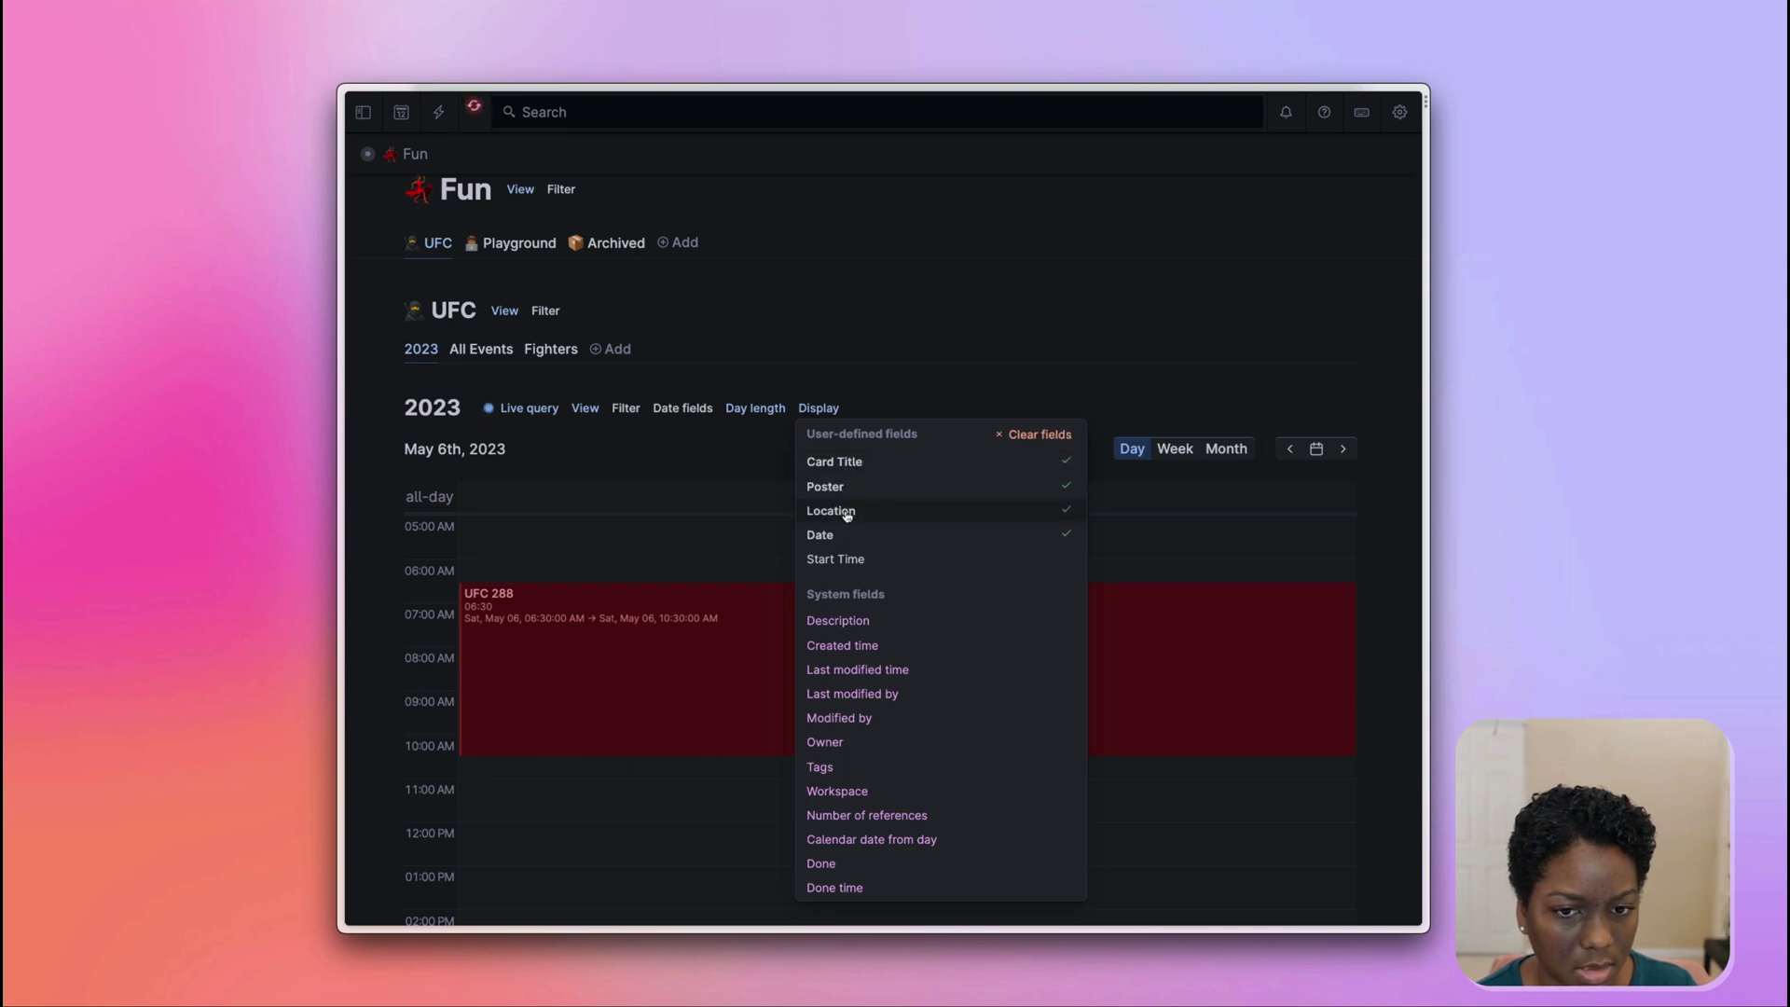
pyautogui.click(870, 407)
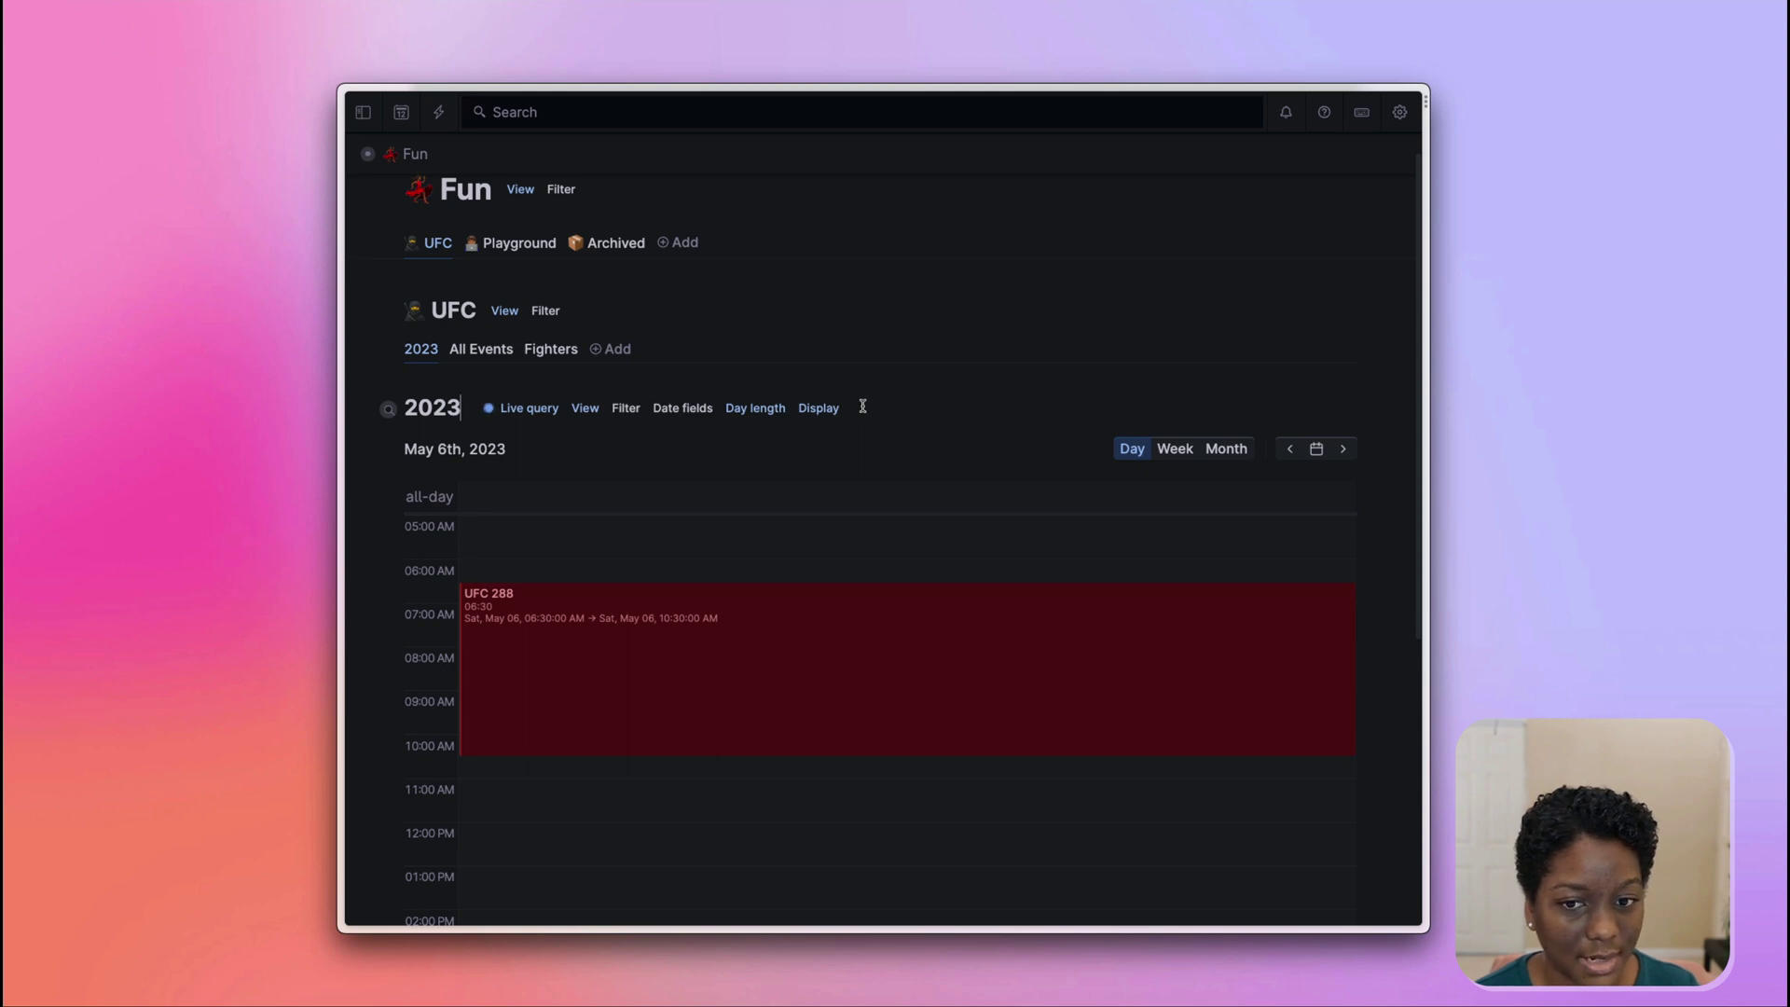
# Switch the UFC calendar to Month layout and advance to June 2023, showing UFC 289
pyautogui.click(1235, 449)
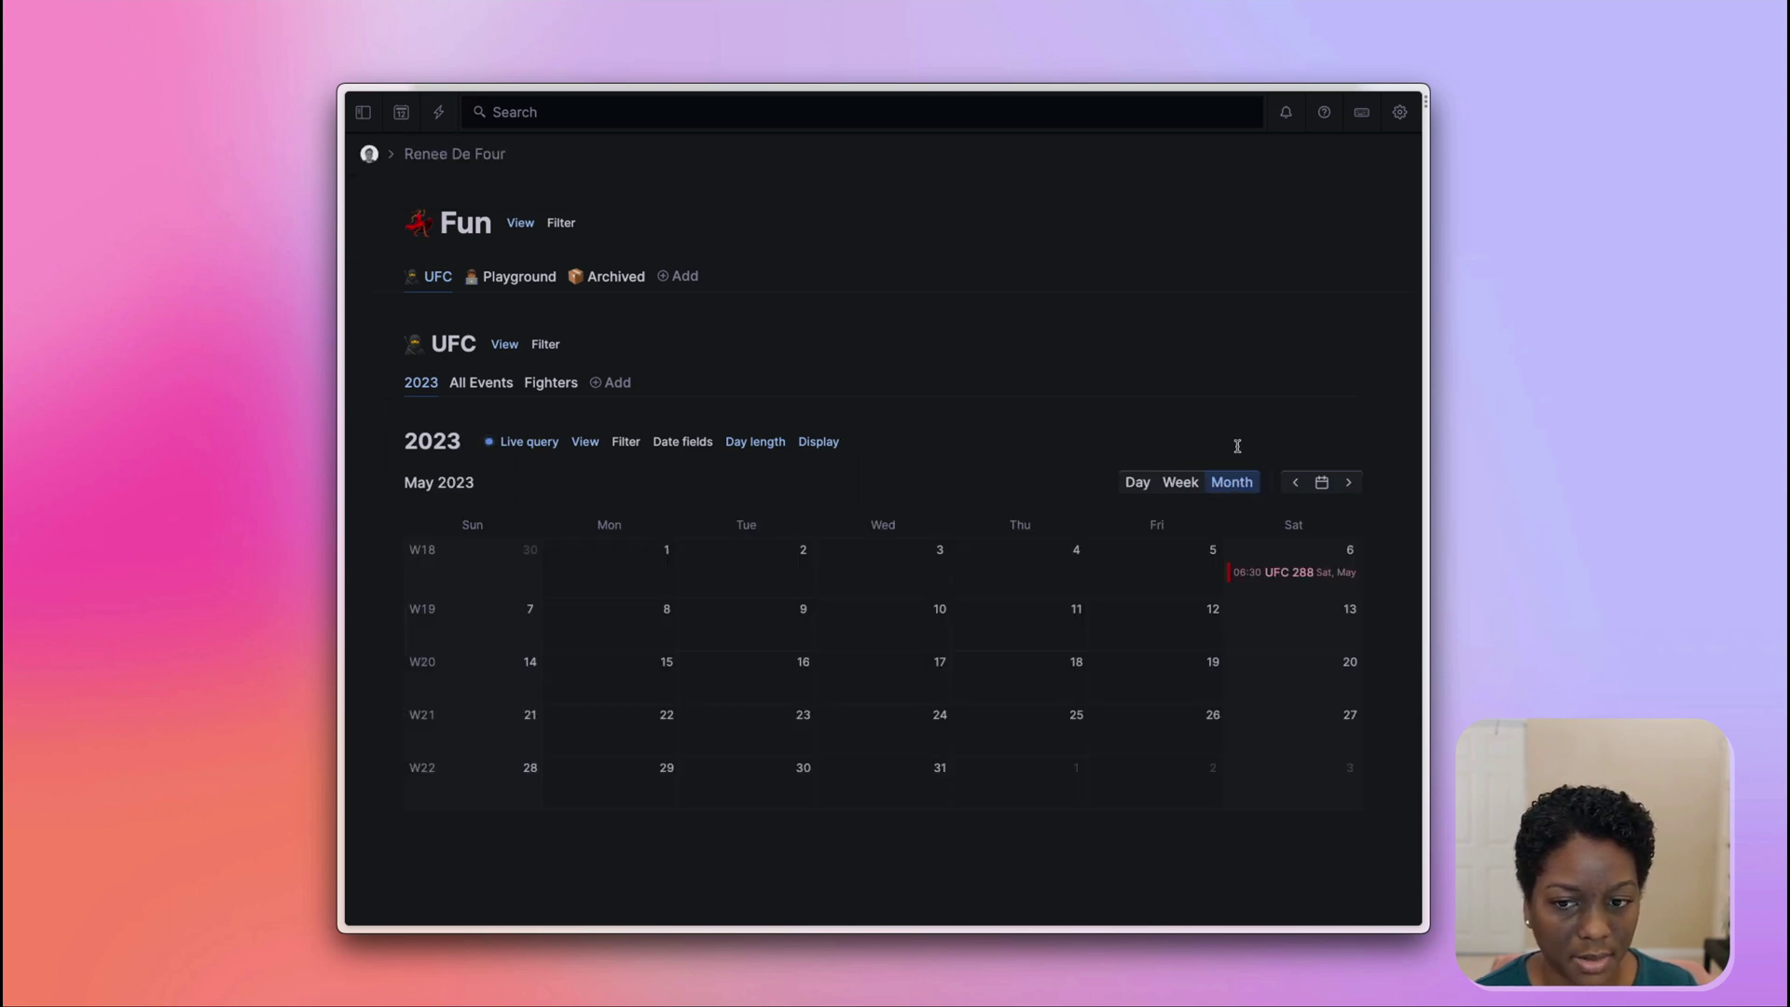
pyautogui.click(1351, 490)
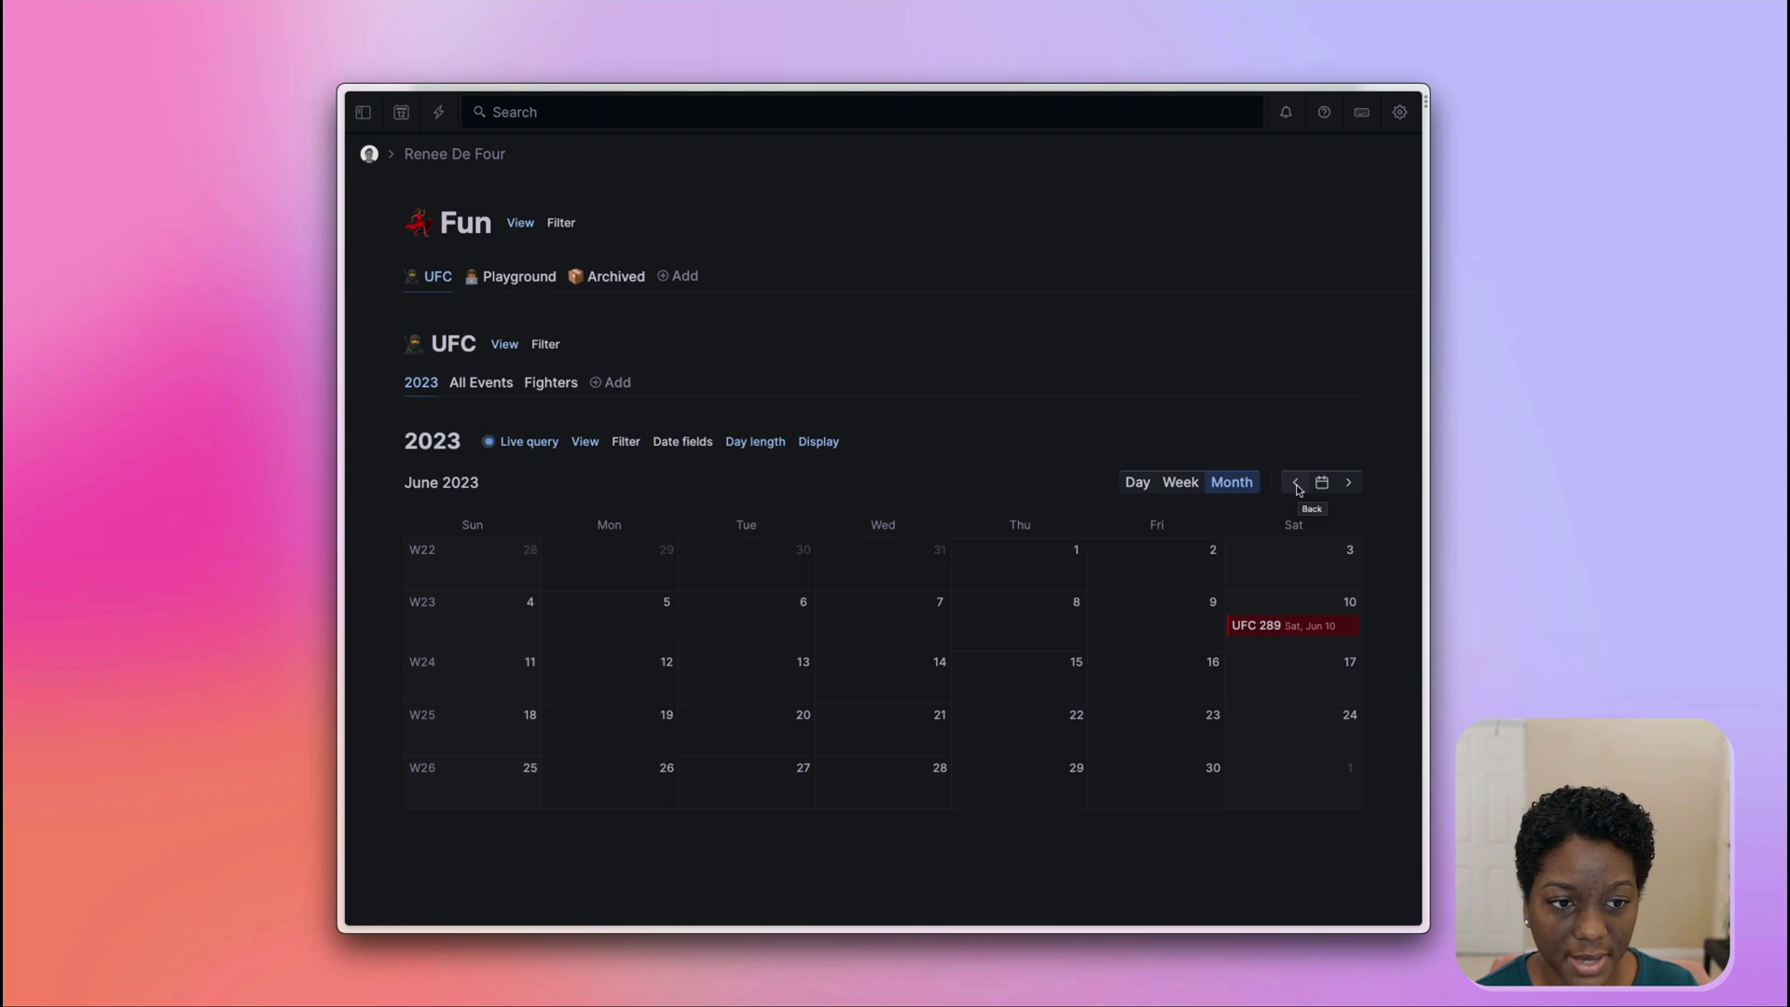
pyautogui.click(496, 385)
pyautogui.scroll(-6, 792, 512)
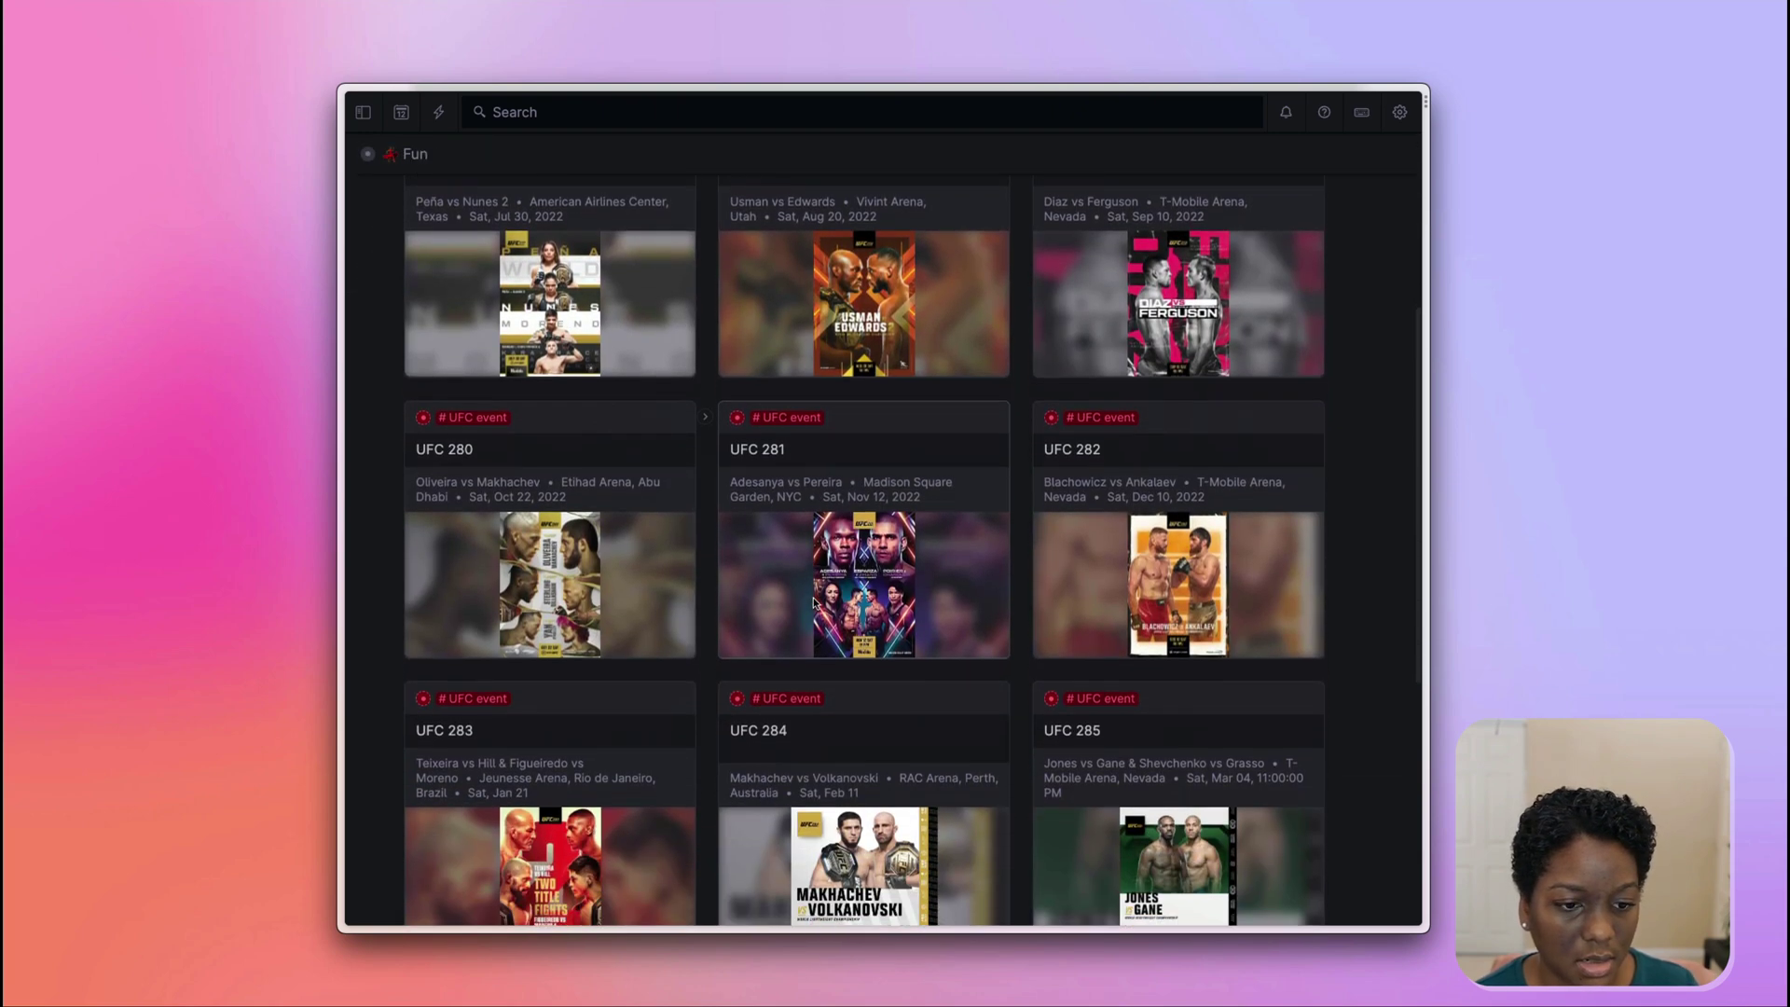
pyautogui.scroll(-3, 813, 603)
pyautogui.scroll(1, 814, 603)
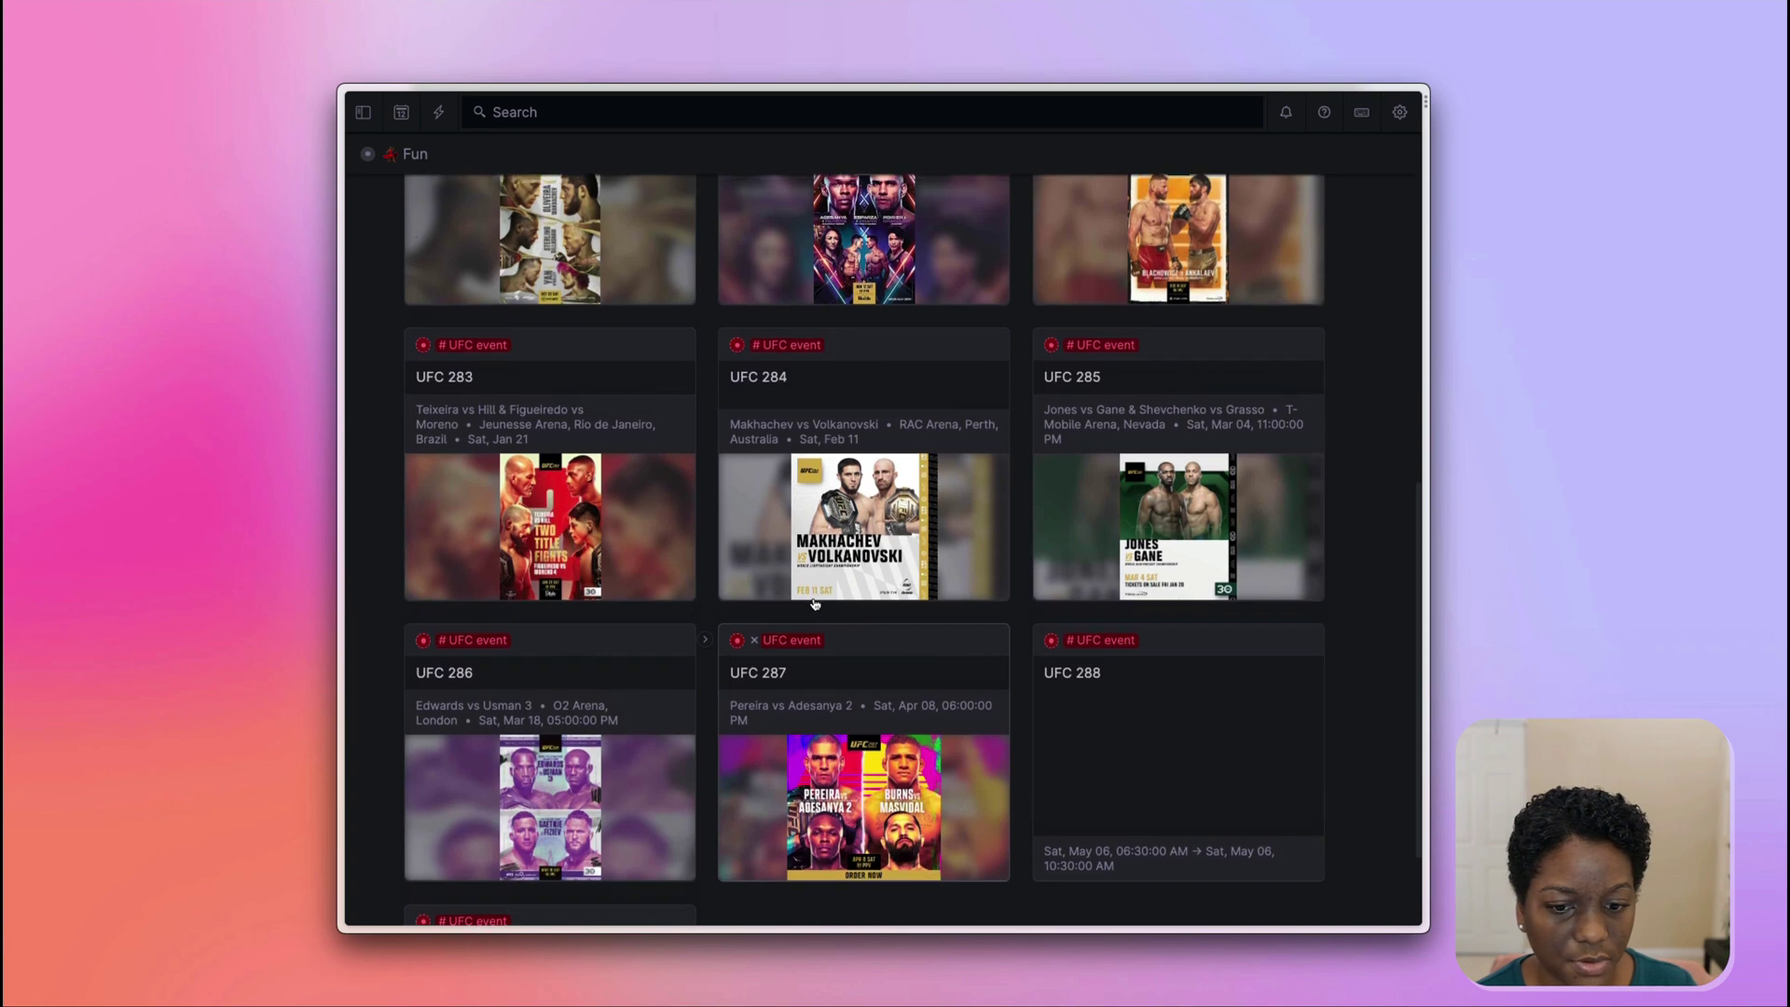
pyautogui.scroll(2, 814, 603)
pyautogui.scroll(4, 814, 603)
pyautogui.scroll(-7, 813, 603)
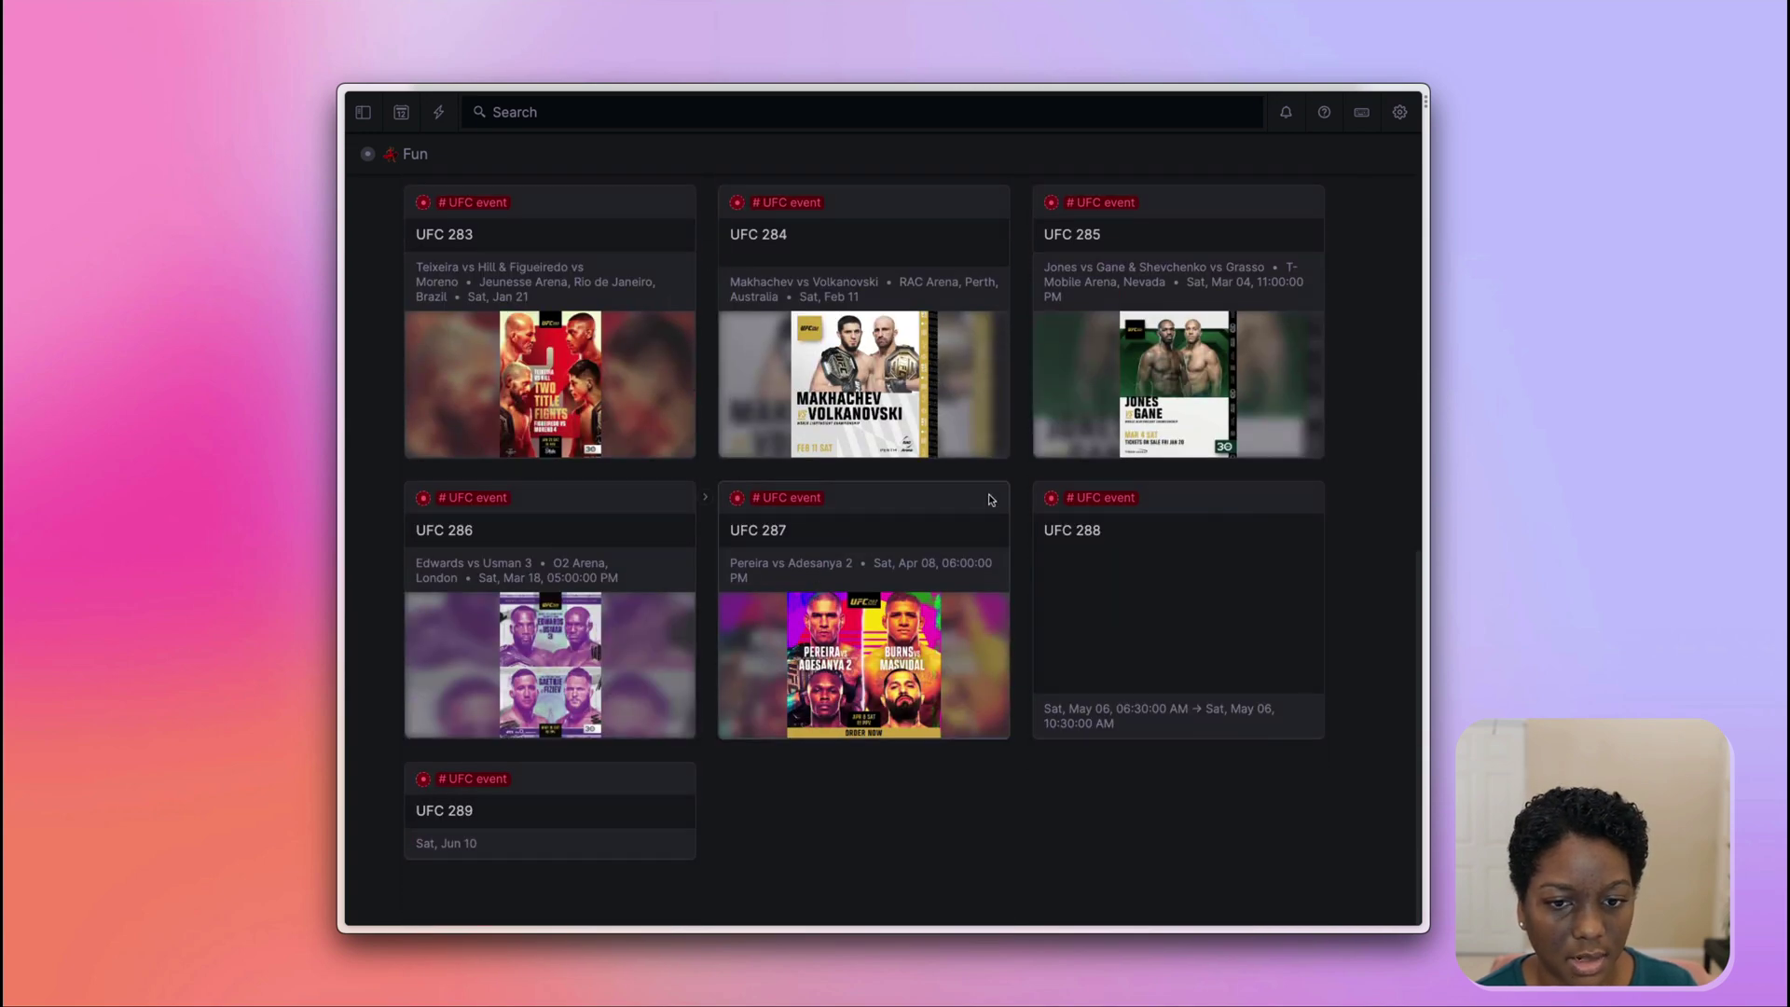
pyautogui.click(1019, 498)
pyautogui.scroll(-3, 1152, 788)
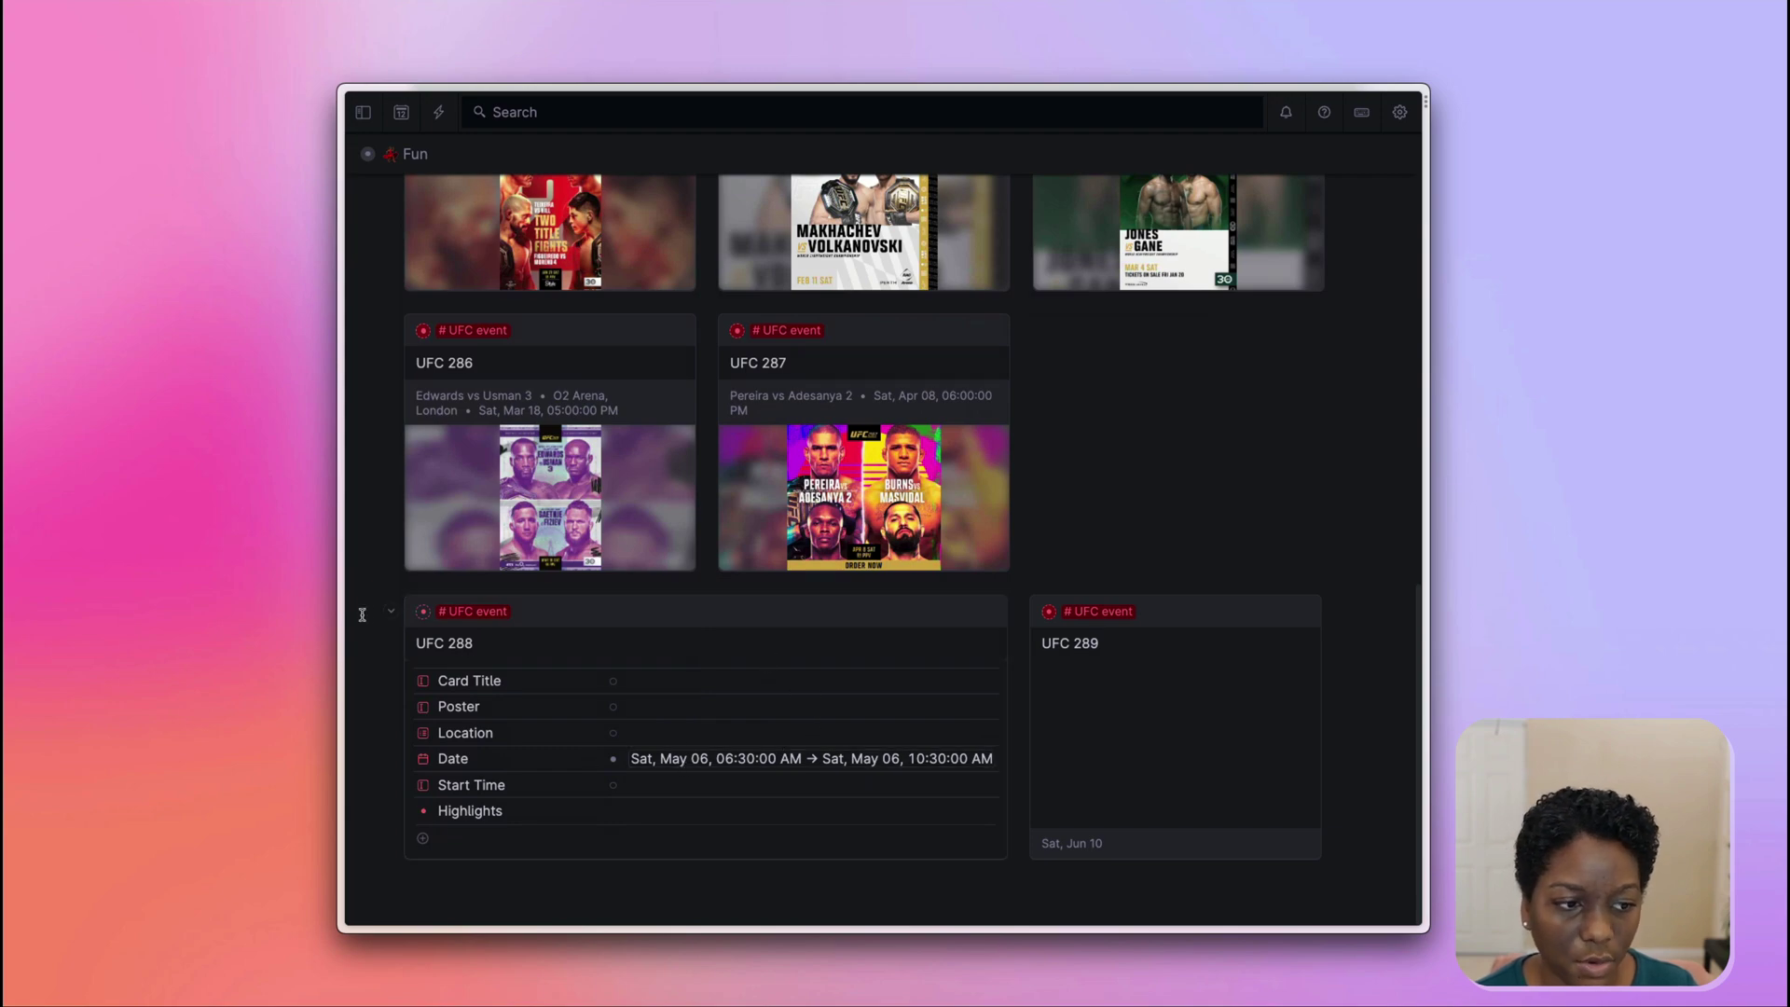
pyautogui.click(392, 613)
pyautogui.scroll(10, 392, 610)
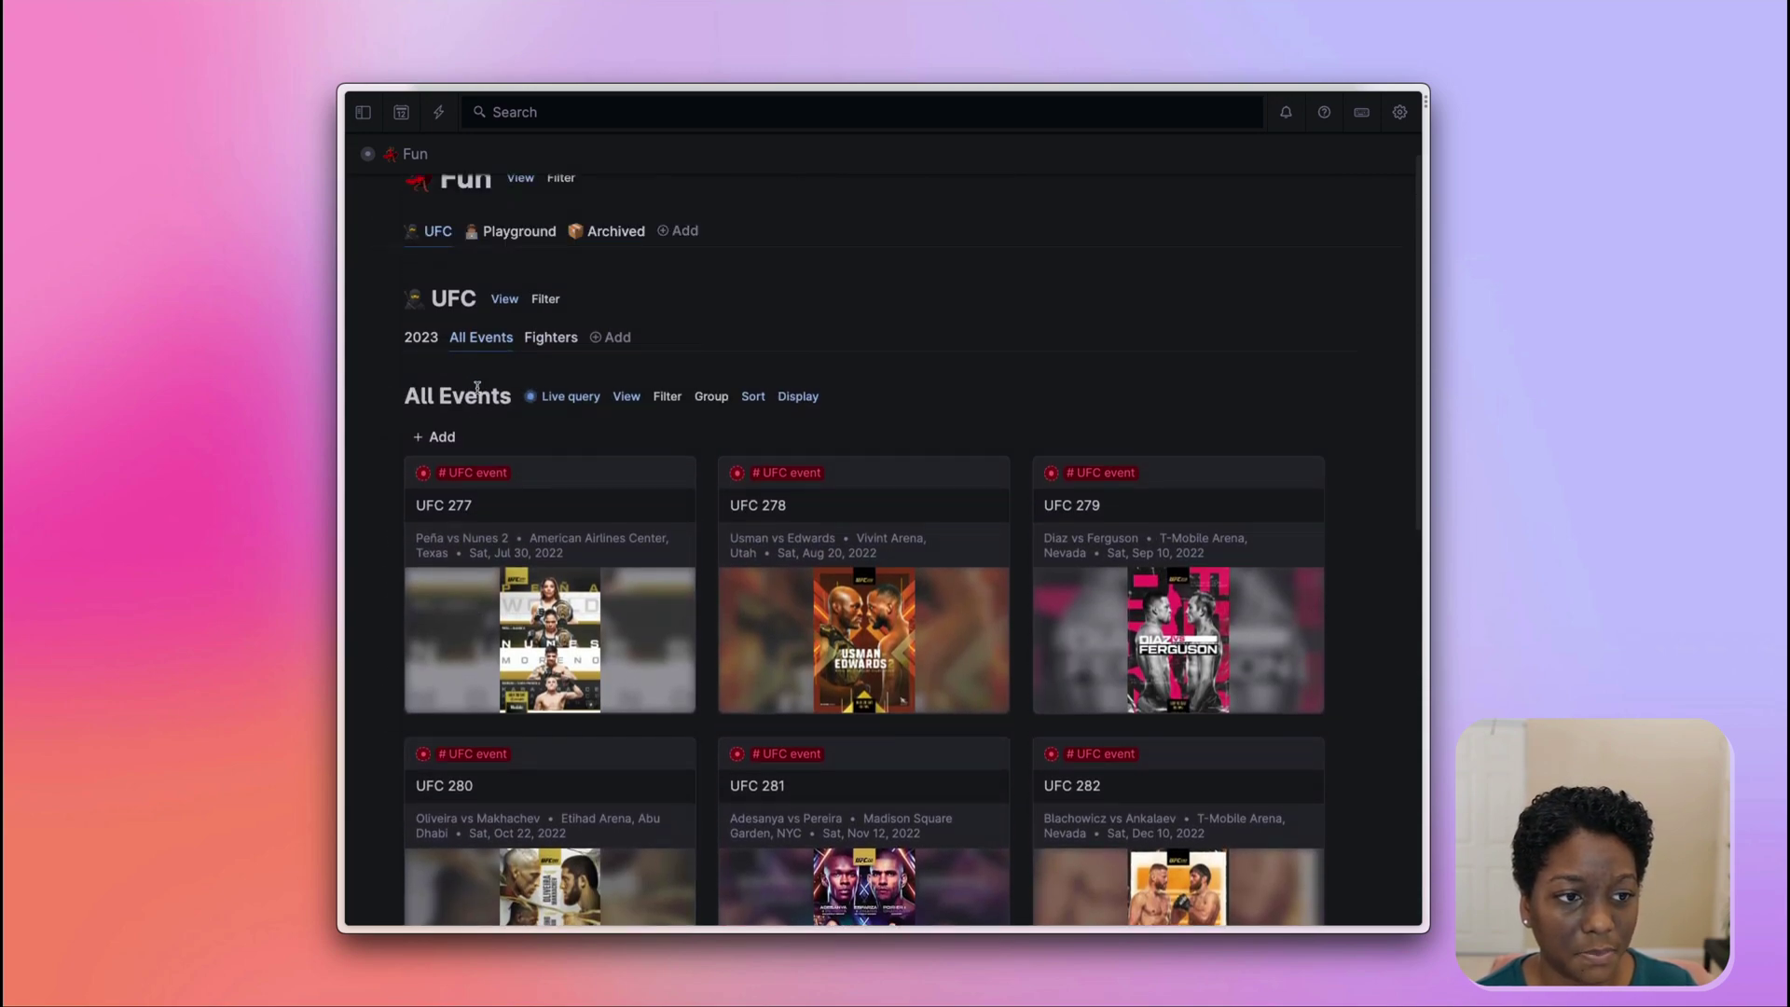
pyautogui.click(424, 335)
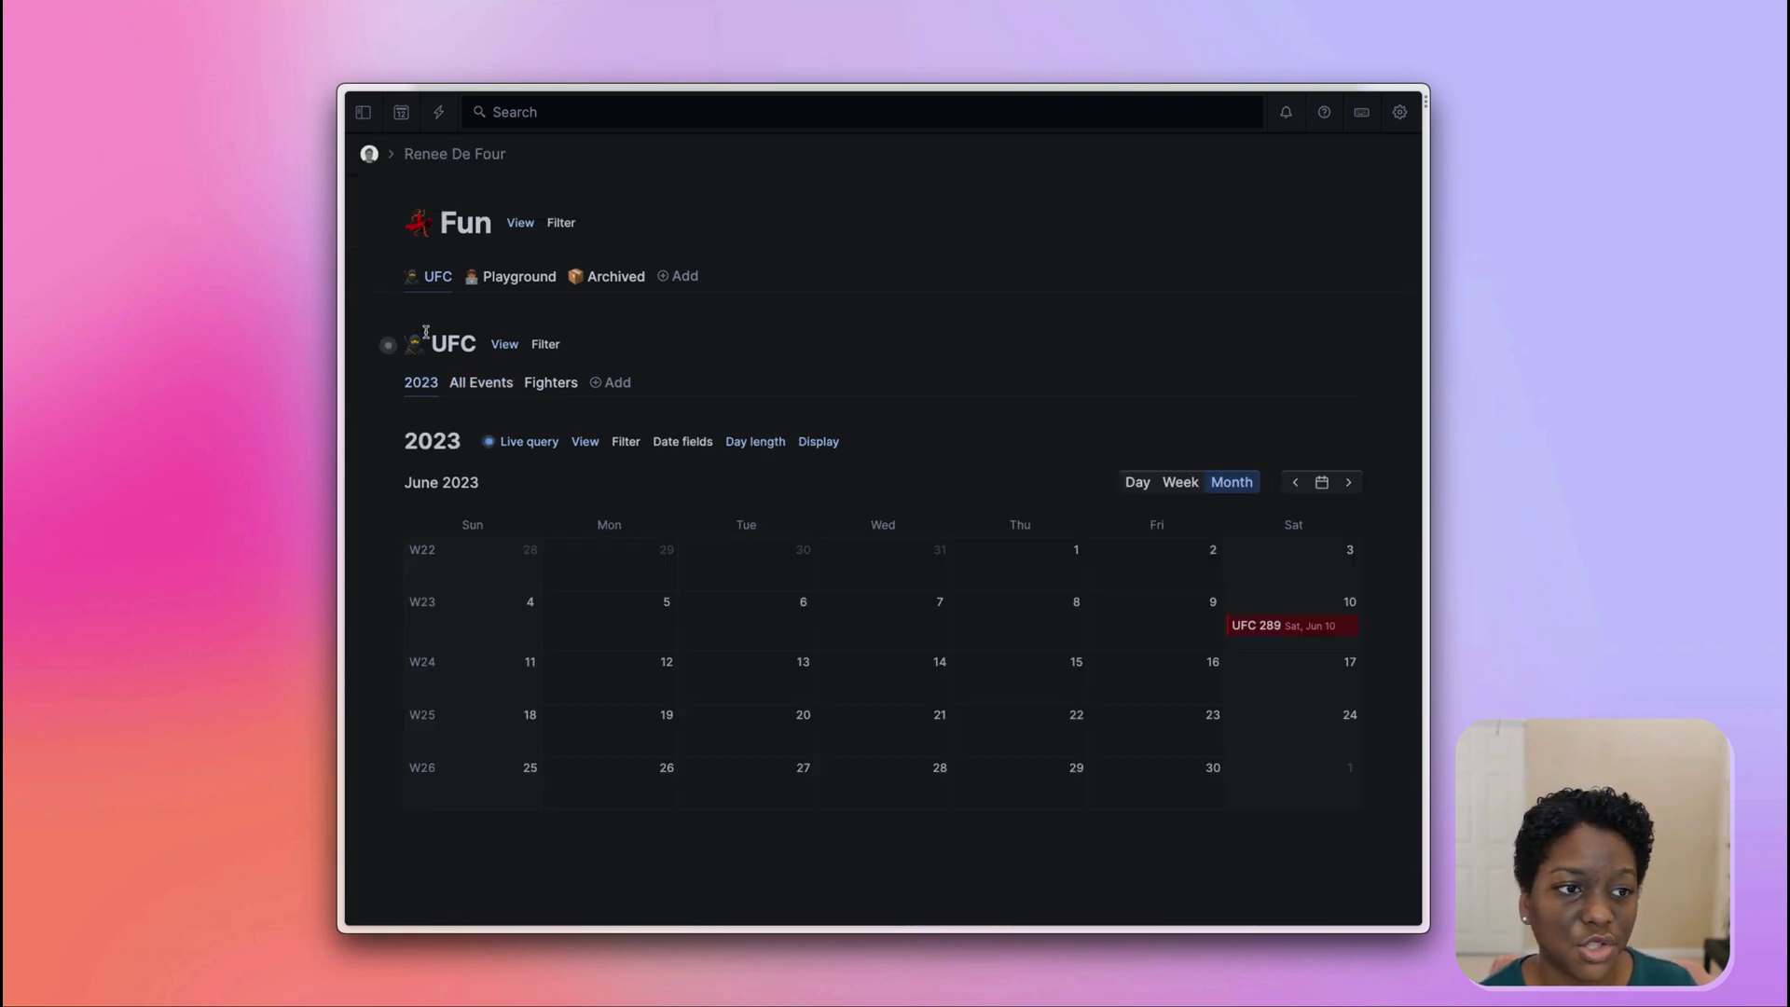
# Go to the Time Capsule page from the Workspaces sidebar, leaving the sidebar closed
pyautogui.moveTo(354, 103)
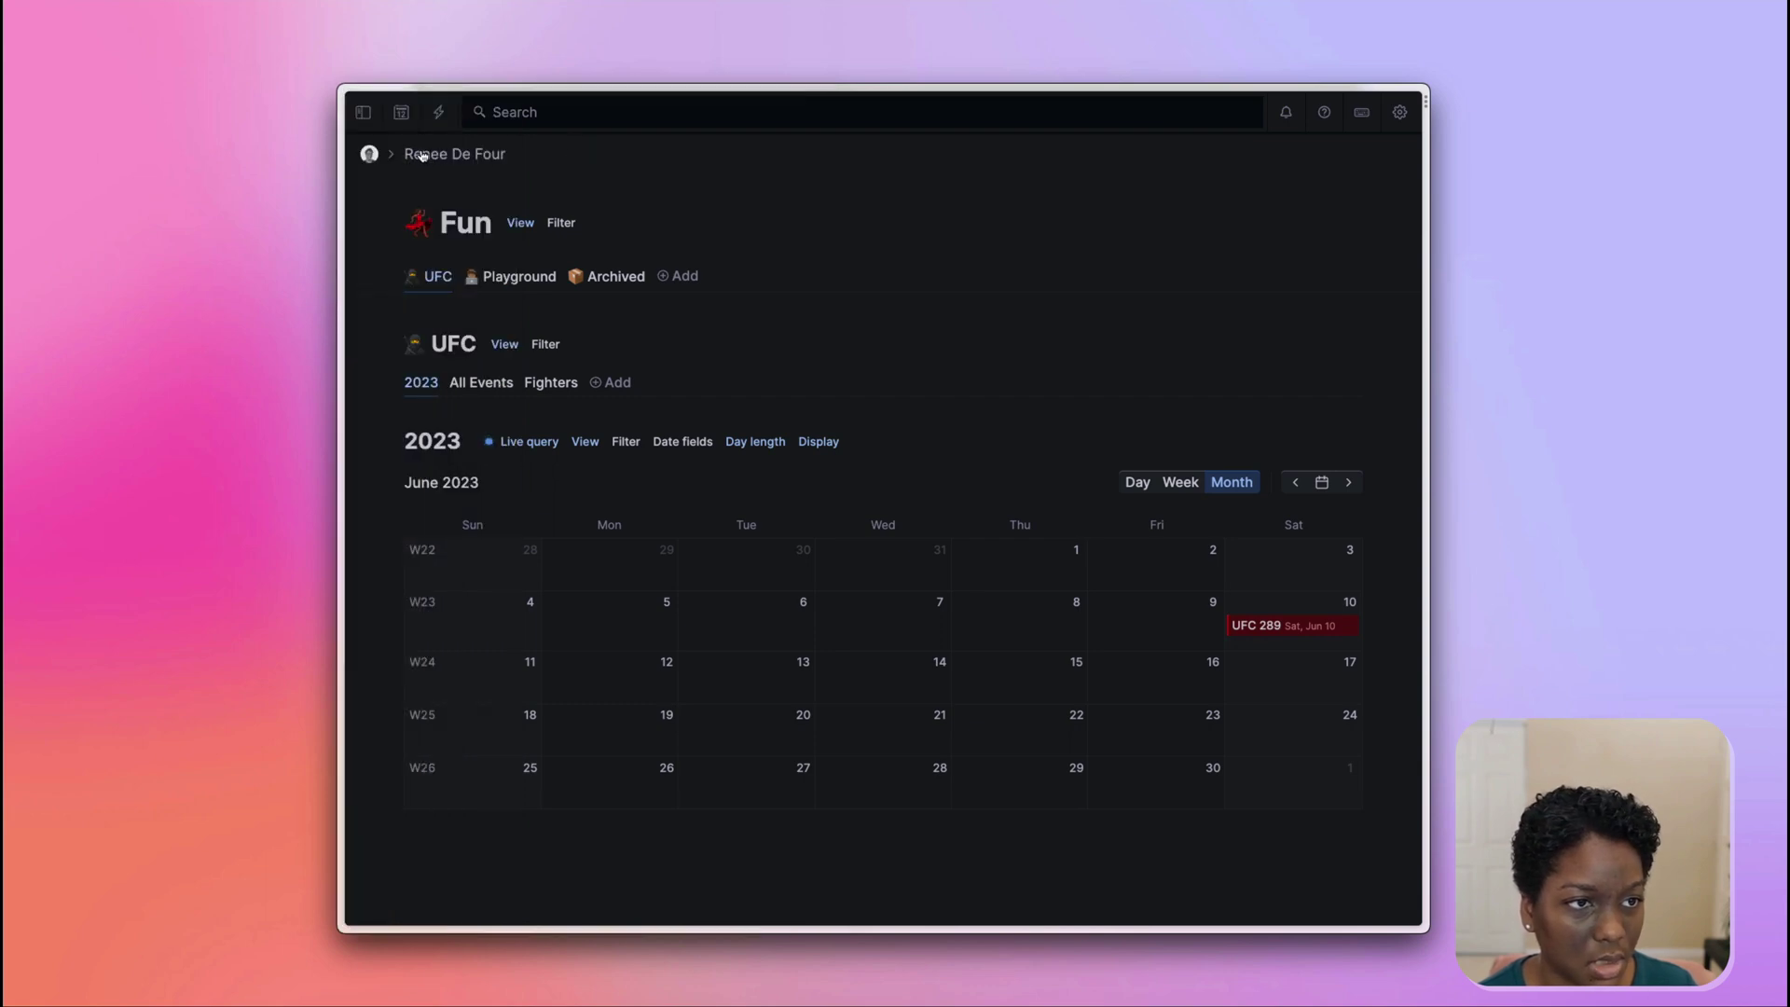
pyautogui.click(362, 111)
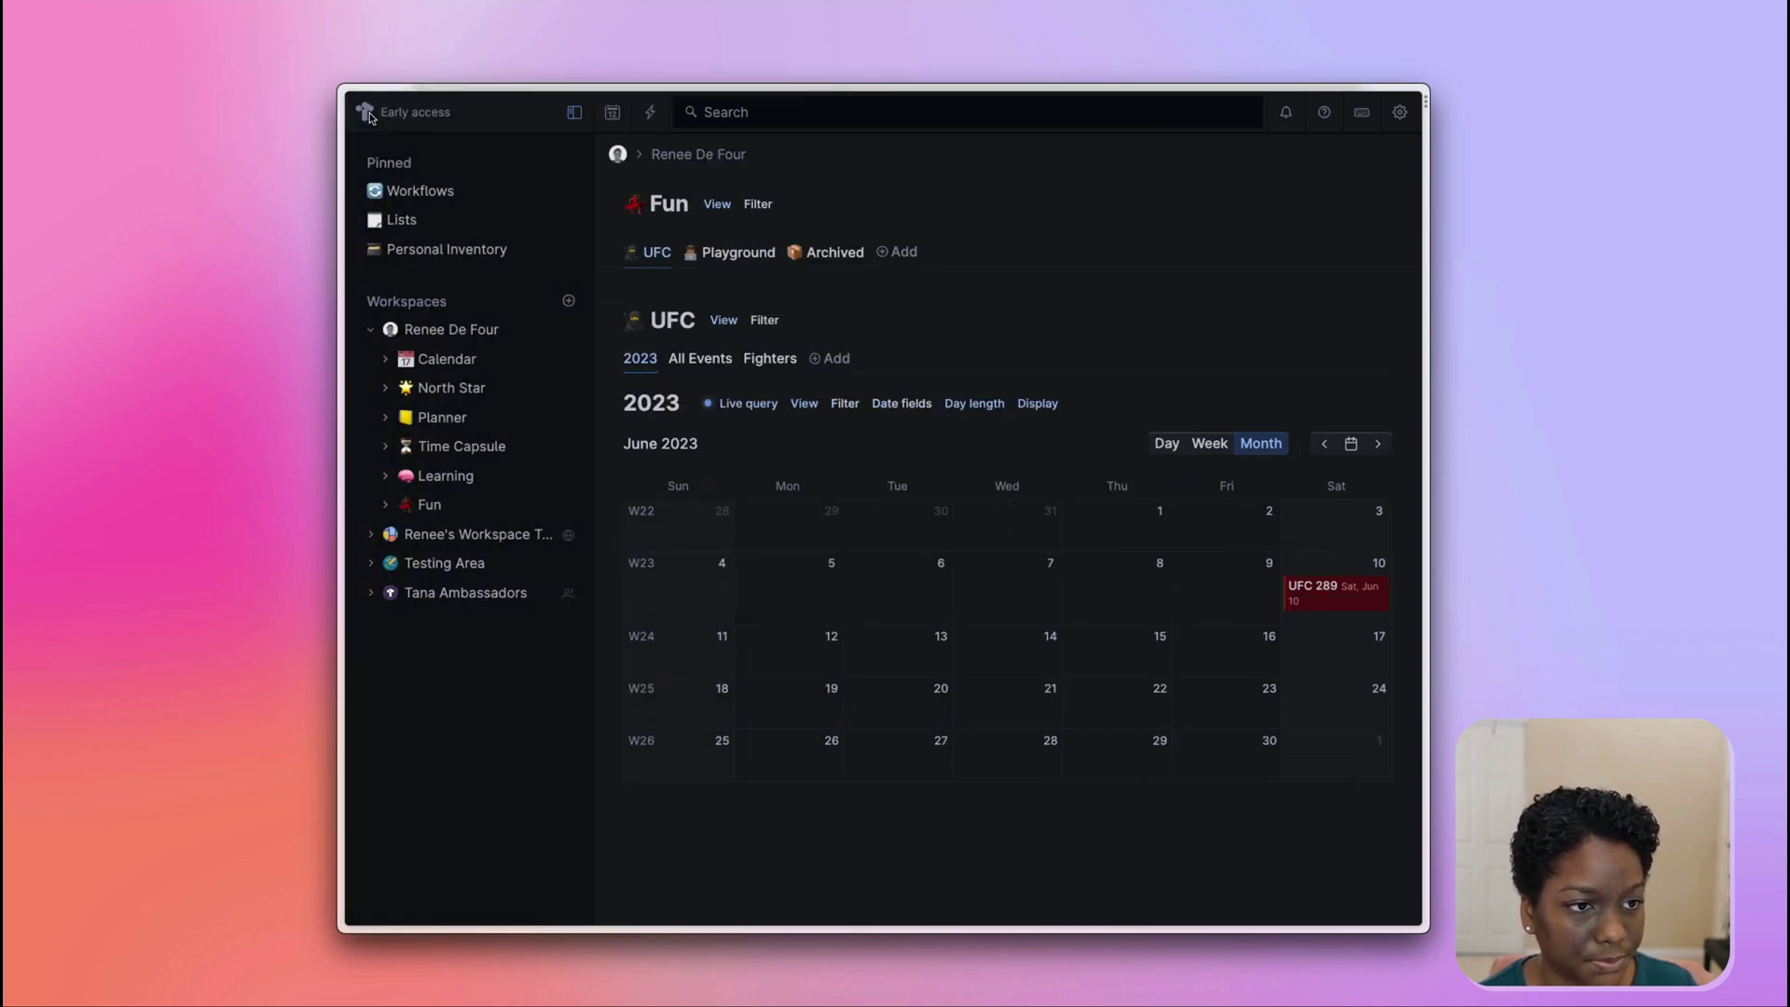
pyautogui.click(466, 447)
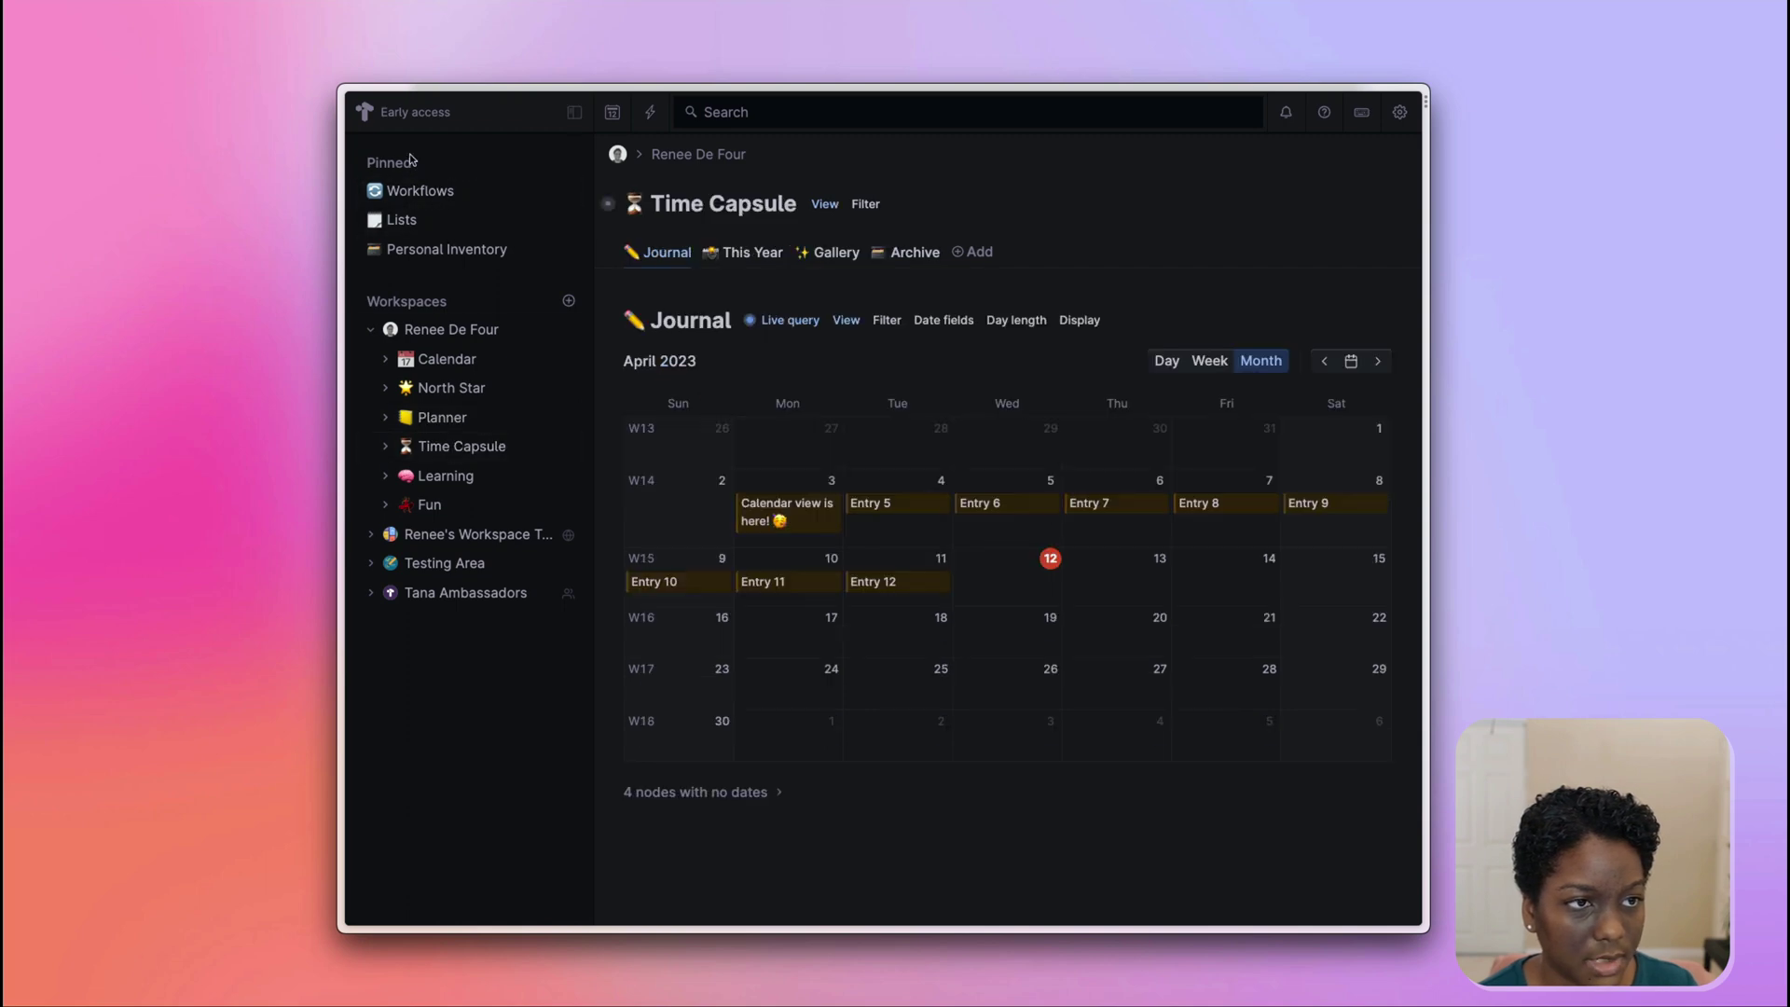
pyautogui.click(575, 113)
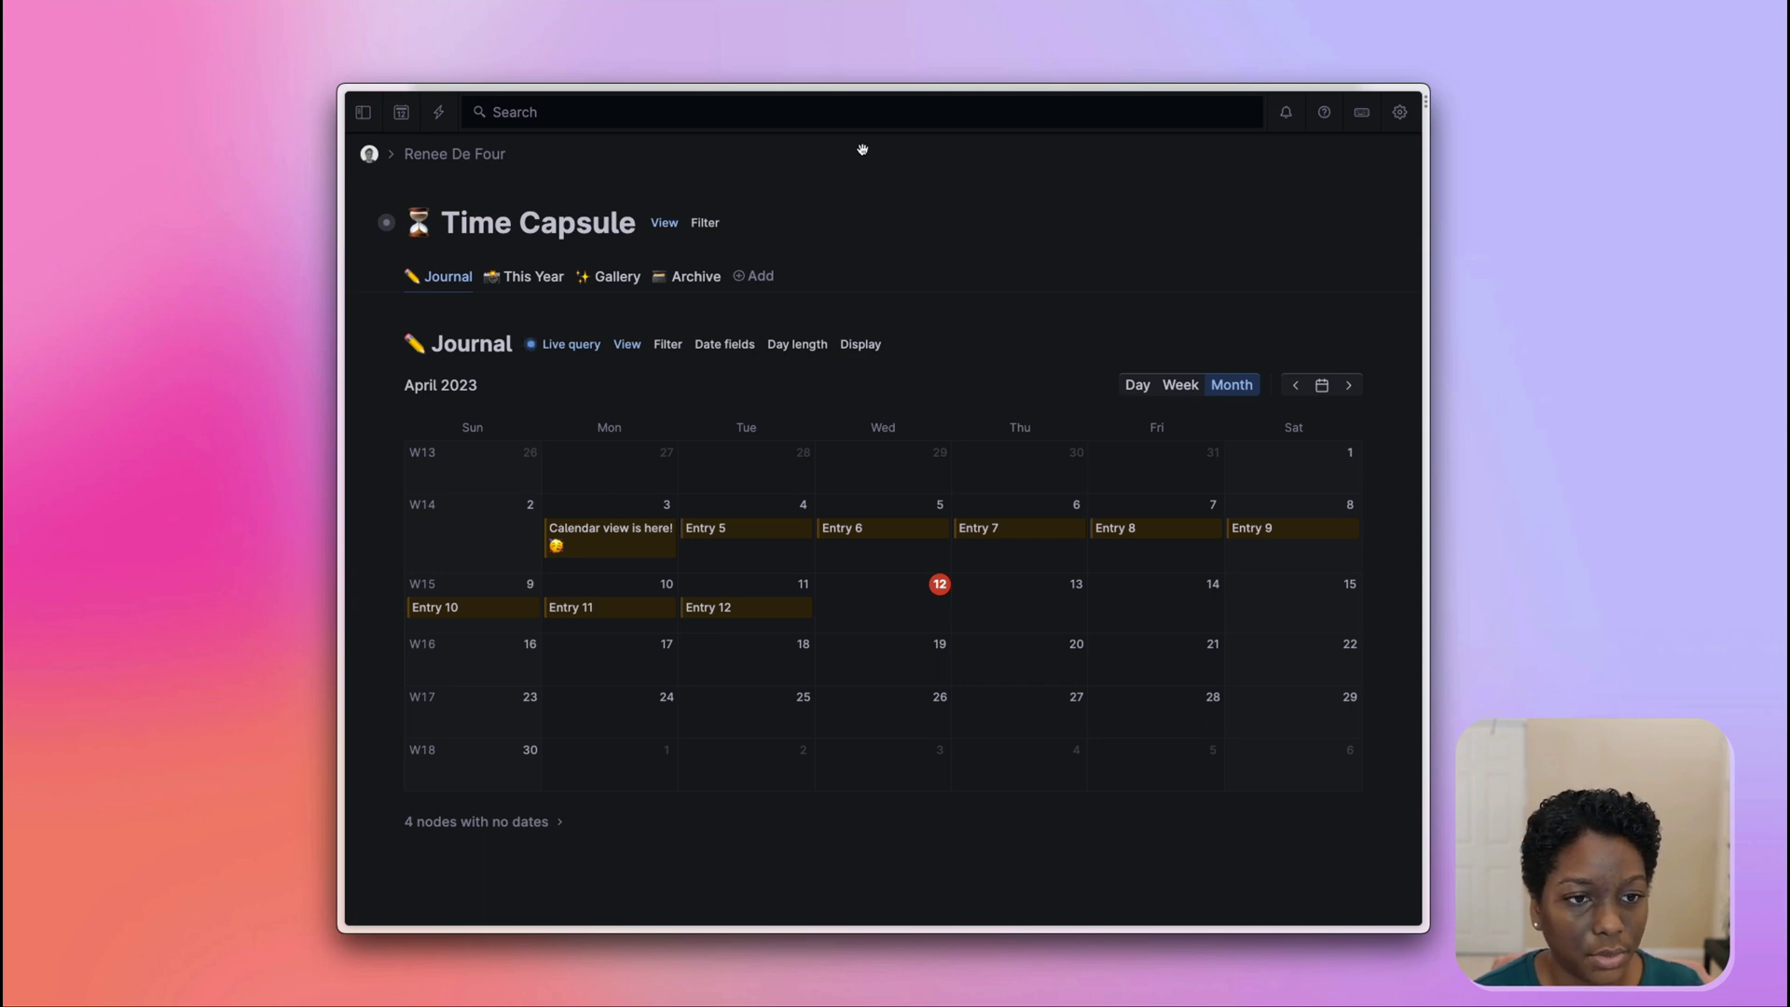
# Open the Gallery of moments and switch to the This Year collection
pyautogui.click(636, 280)
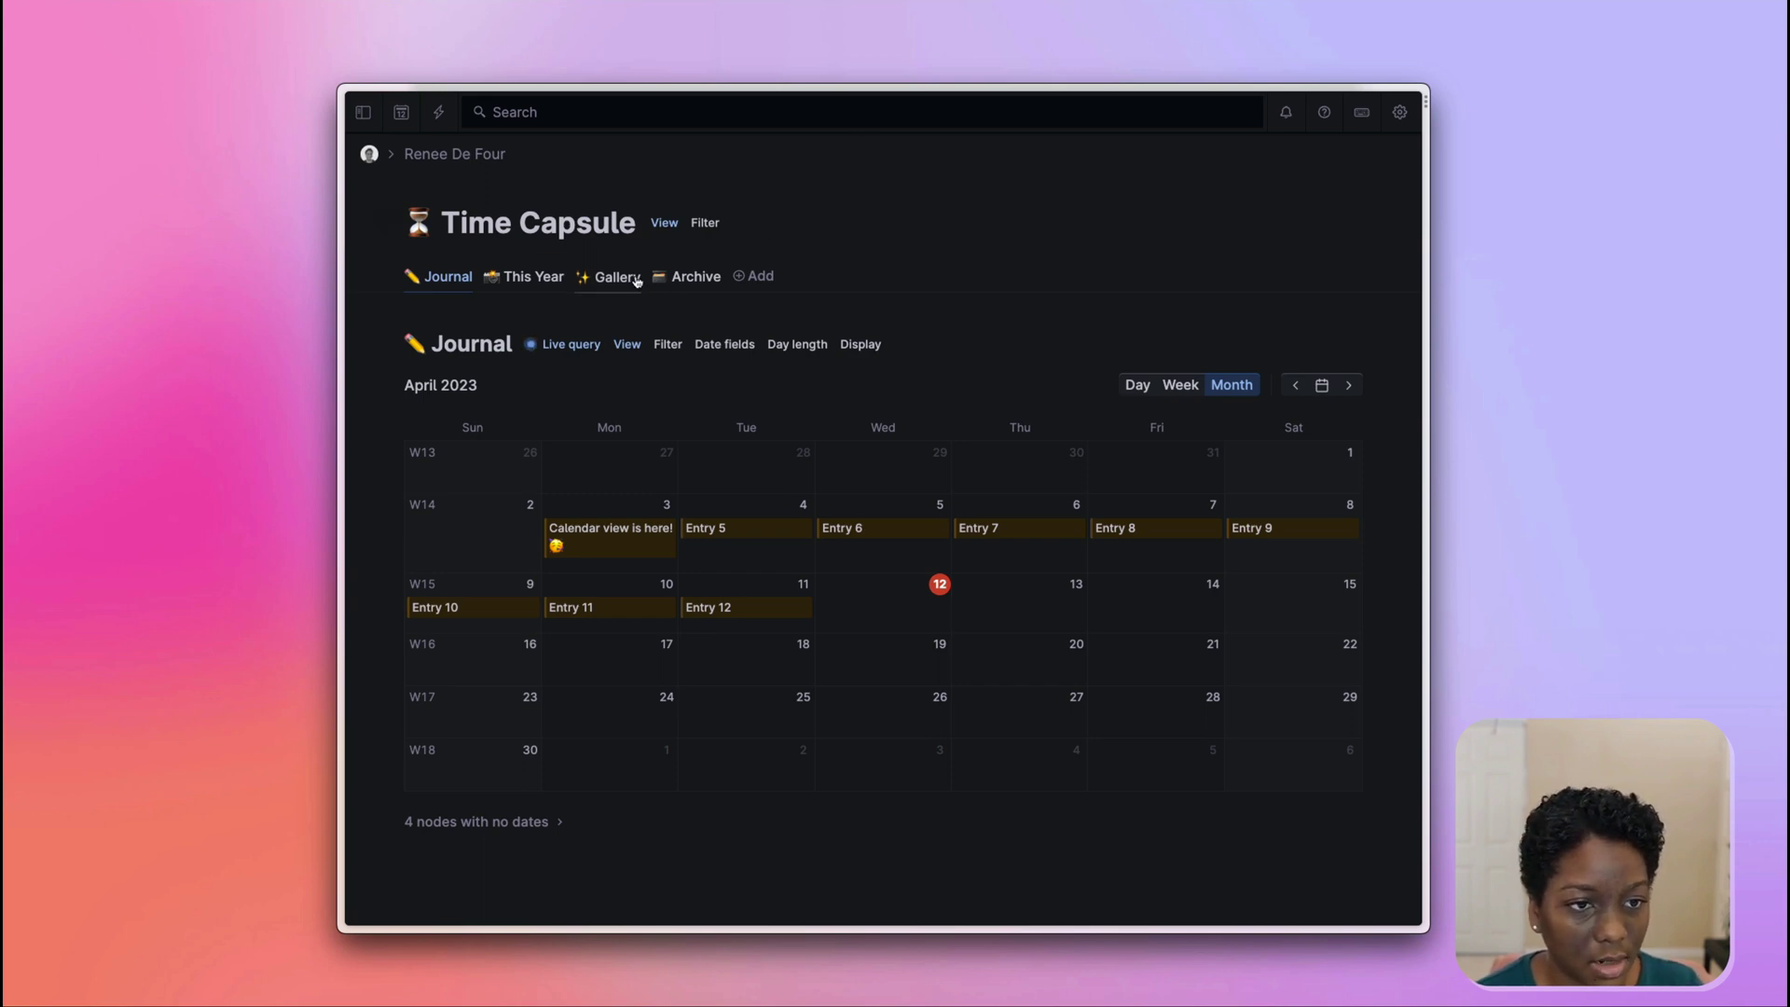
pyautogui.scroll(-10, 1004, 550)
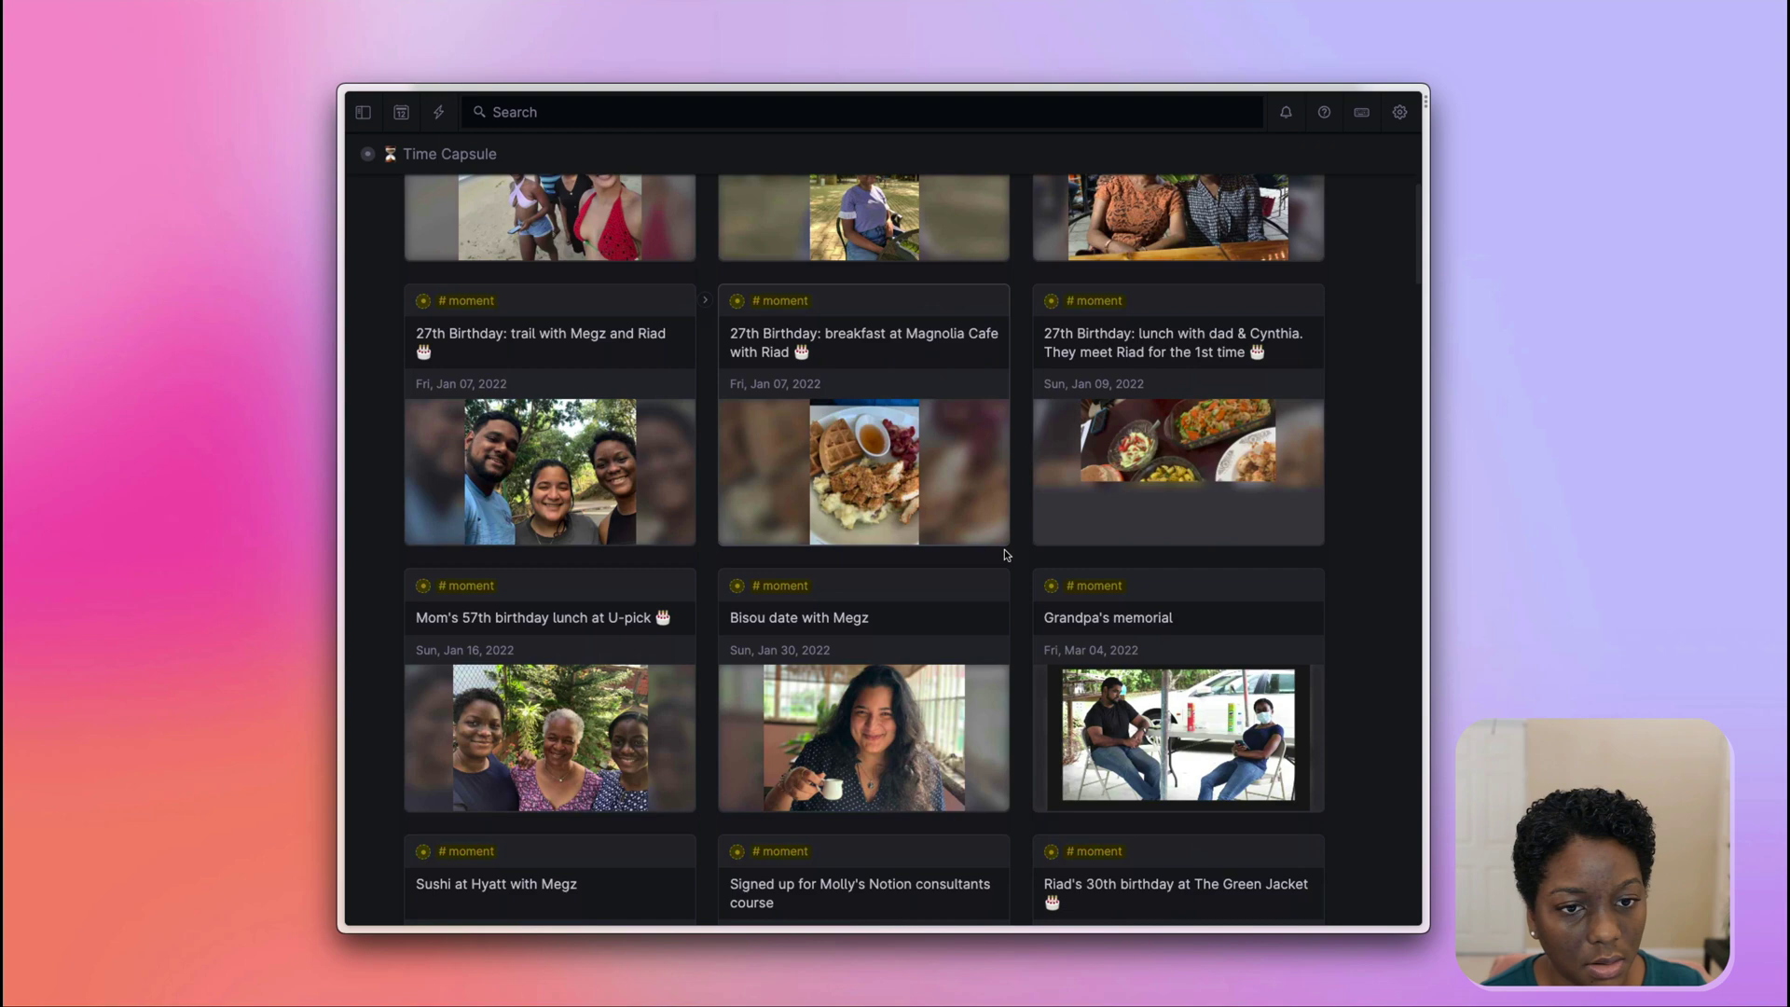
pyautogui.scroll(-8, 1004, 550)
pyautogui.scroll(11, 1004, 550)
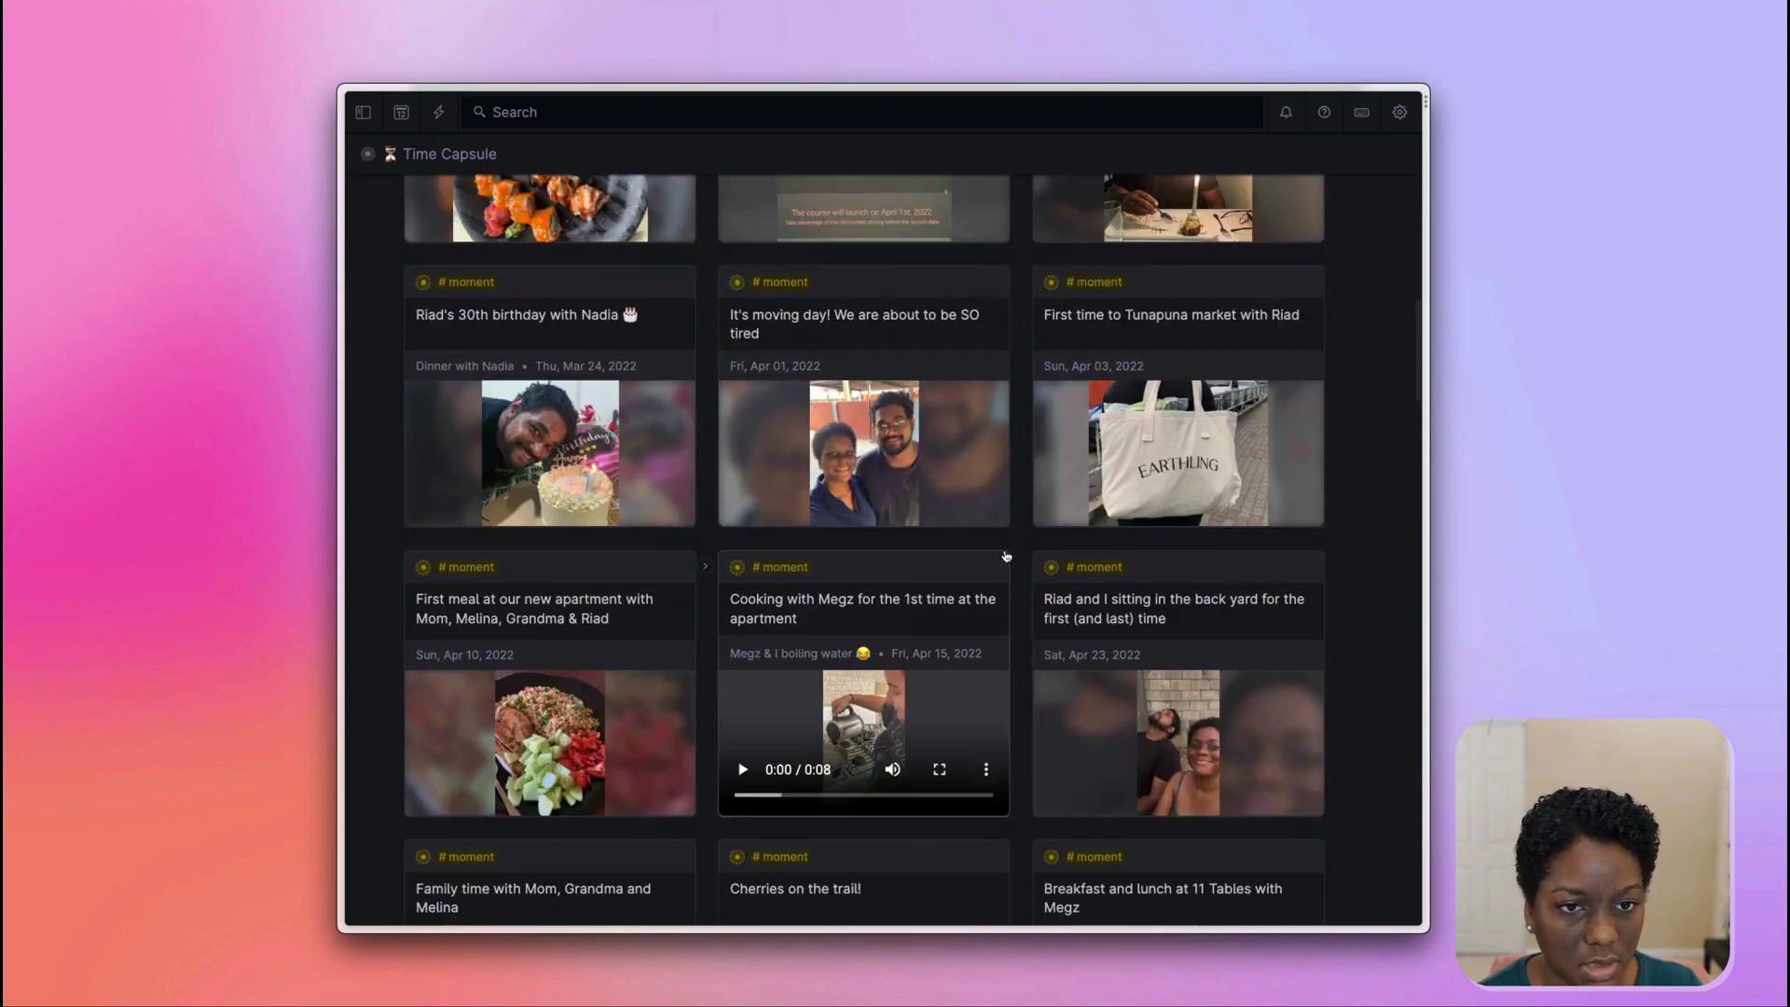
pyautogui.scroll(6, 1004, 549)
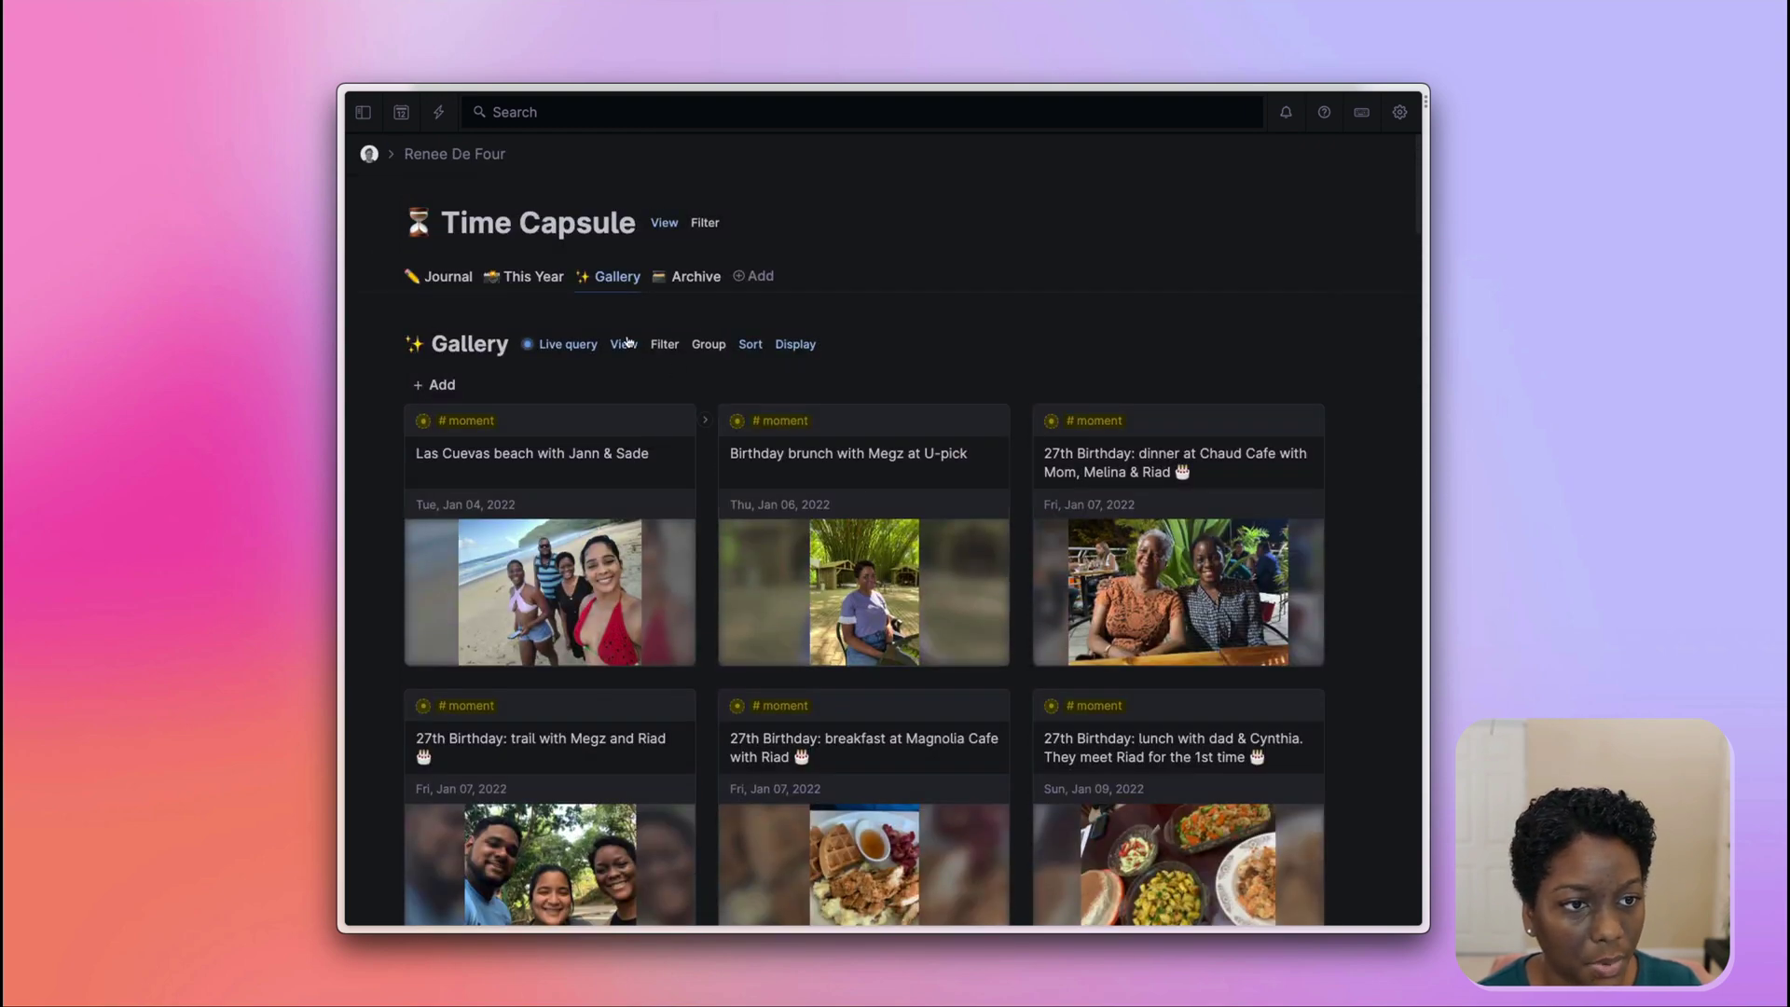
pyautogui.click(552, 283)
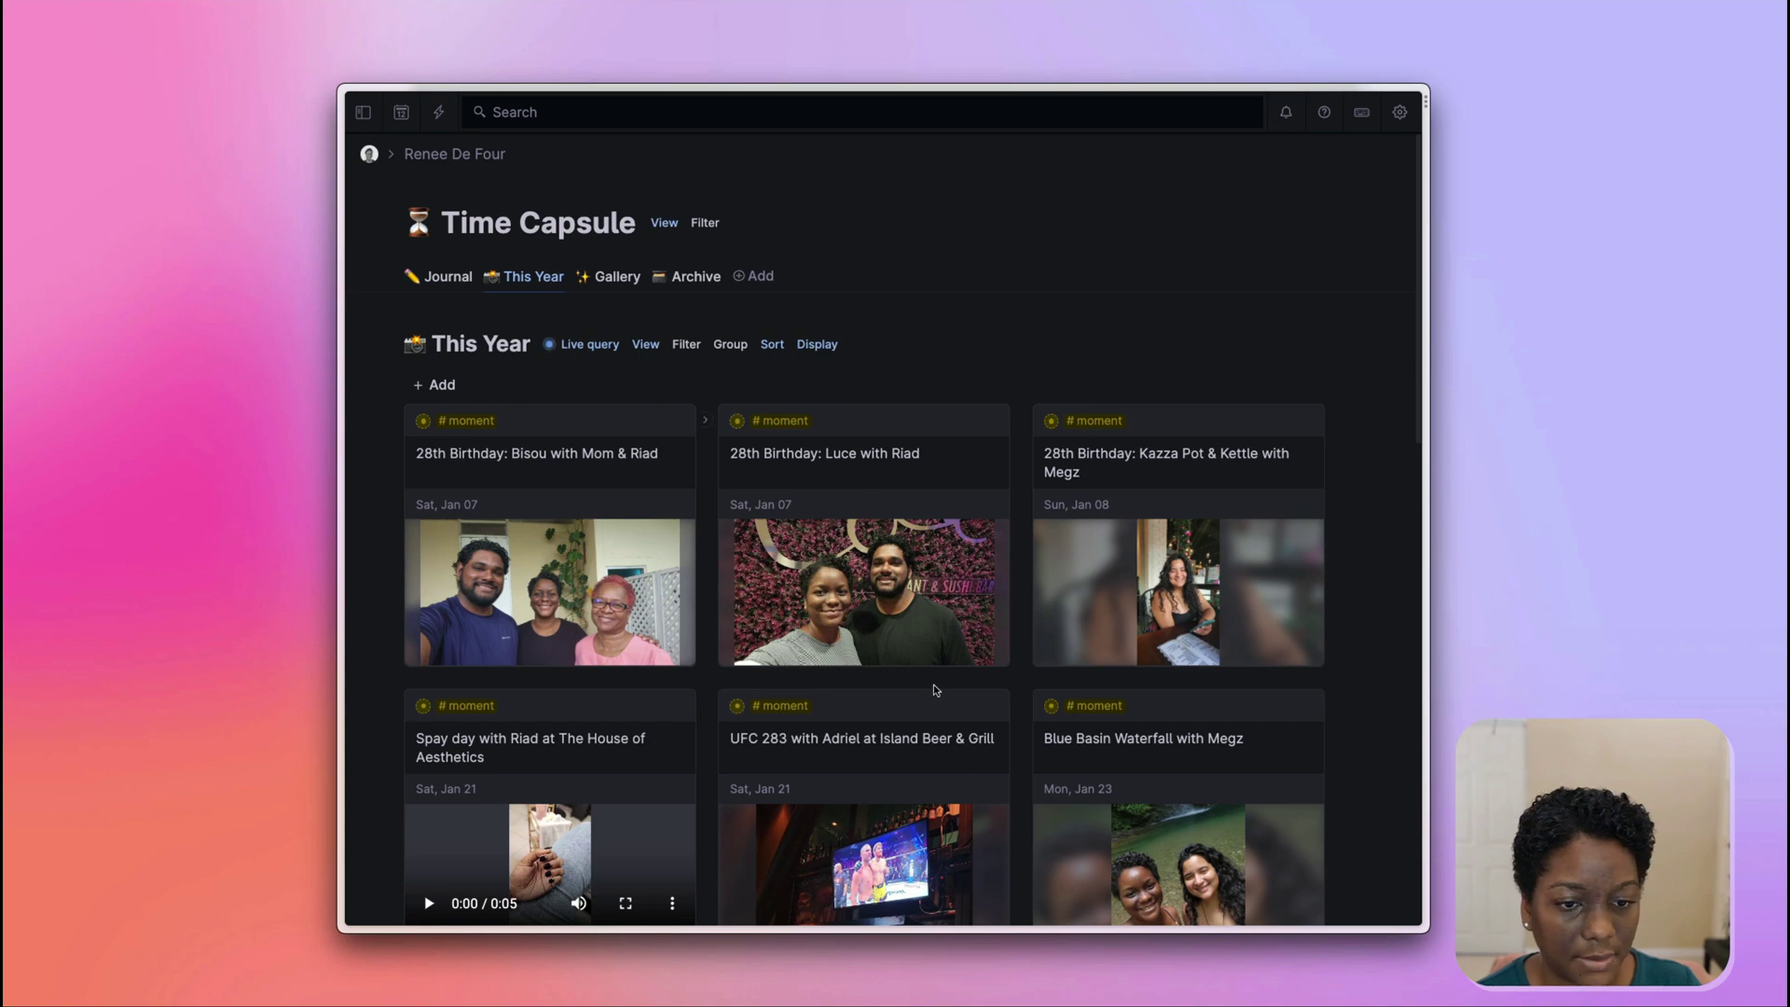
pyautogui.scroll(-5, 932, 688)
pyautogui.scroll(-5, 932, 685)
pyautogui.scroll(9, 932, 684)
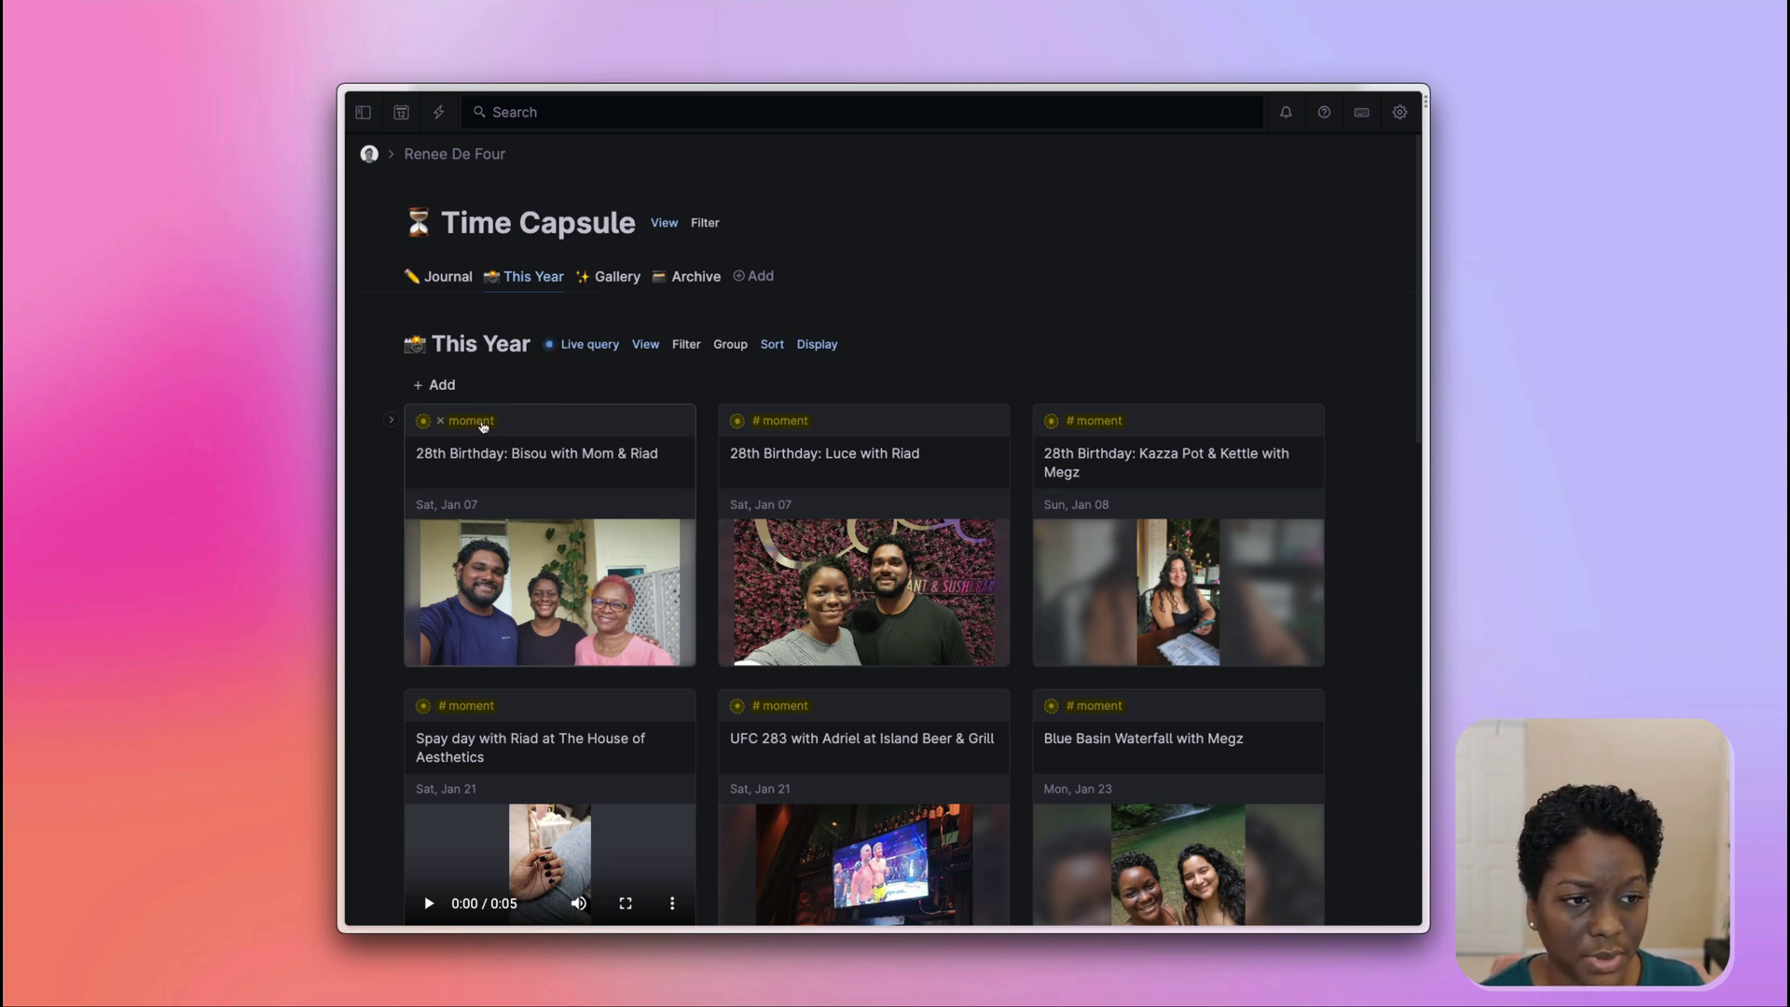
# Expand the 28th Birthday moment and enlarge its second photo
pyautogui.click(392, 423)
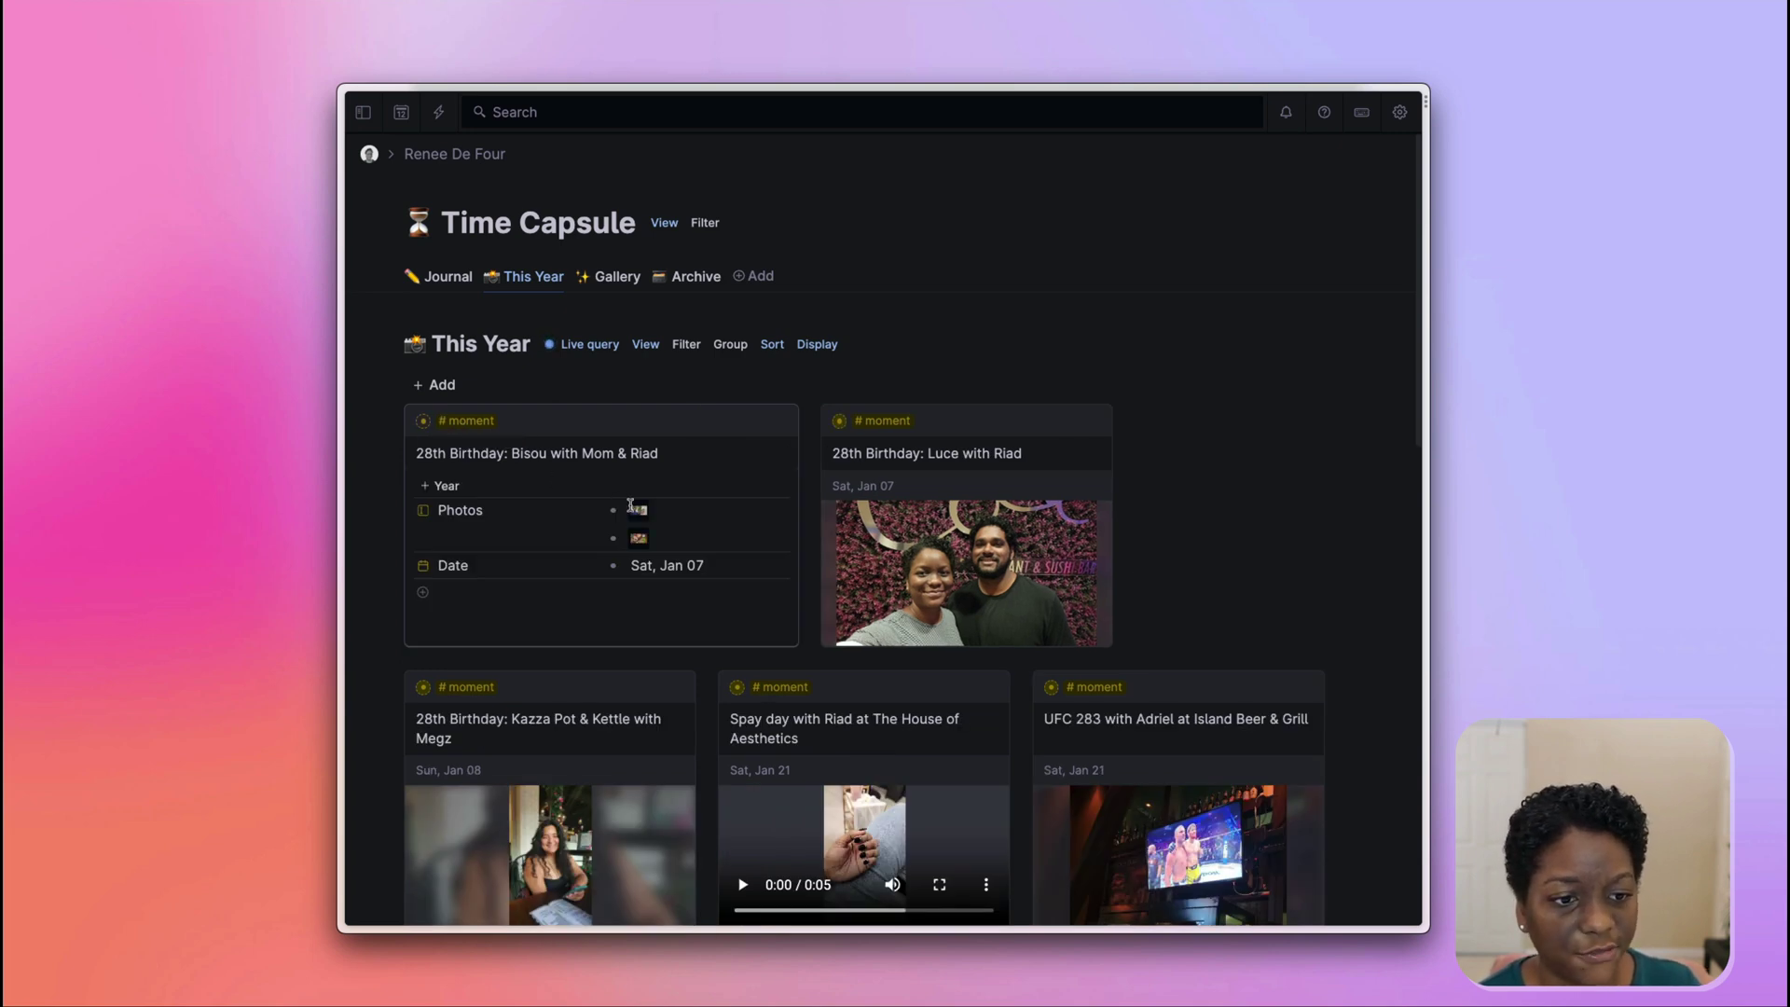
pyautogui.click(641, 539)
pyautogui.scroll(-3, 640, 539)
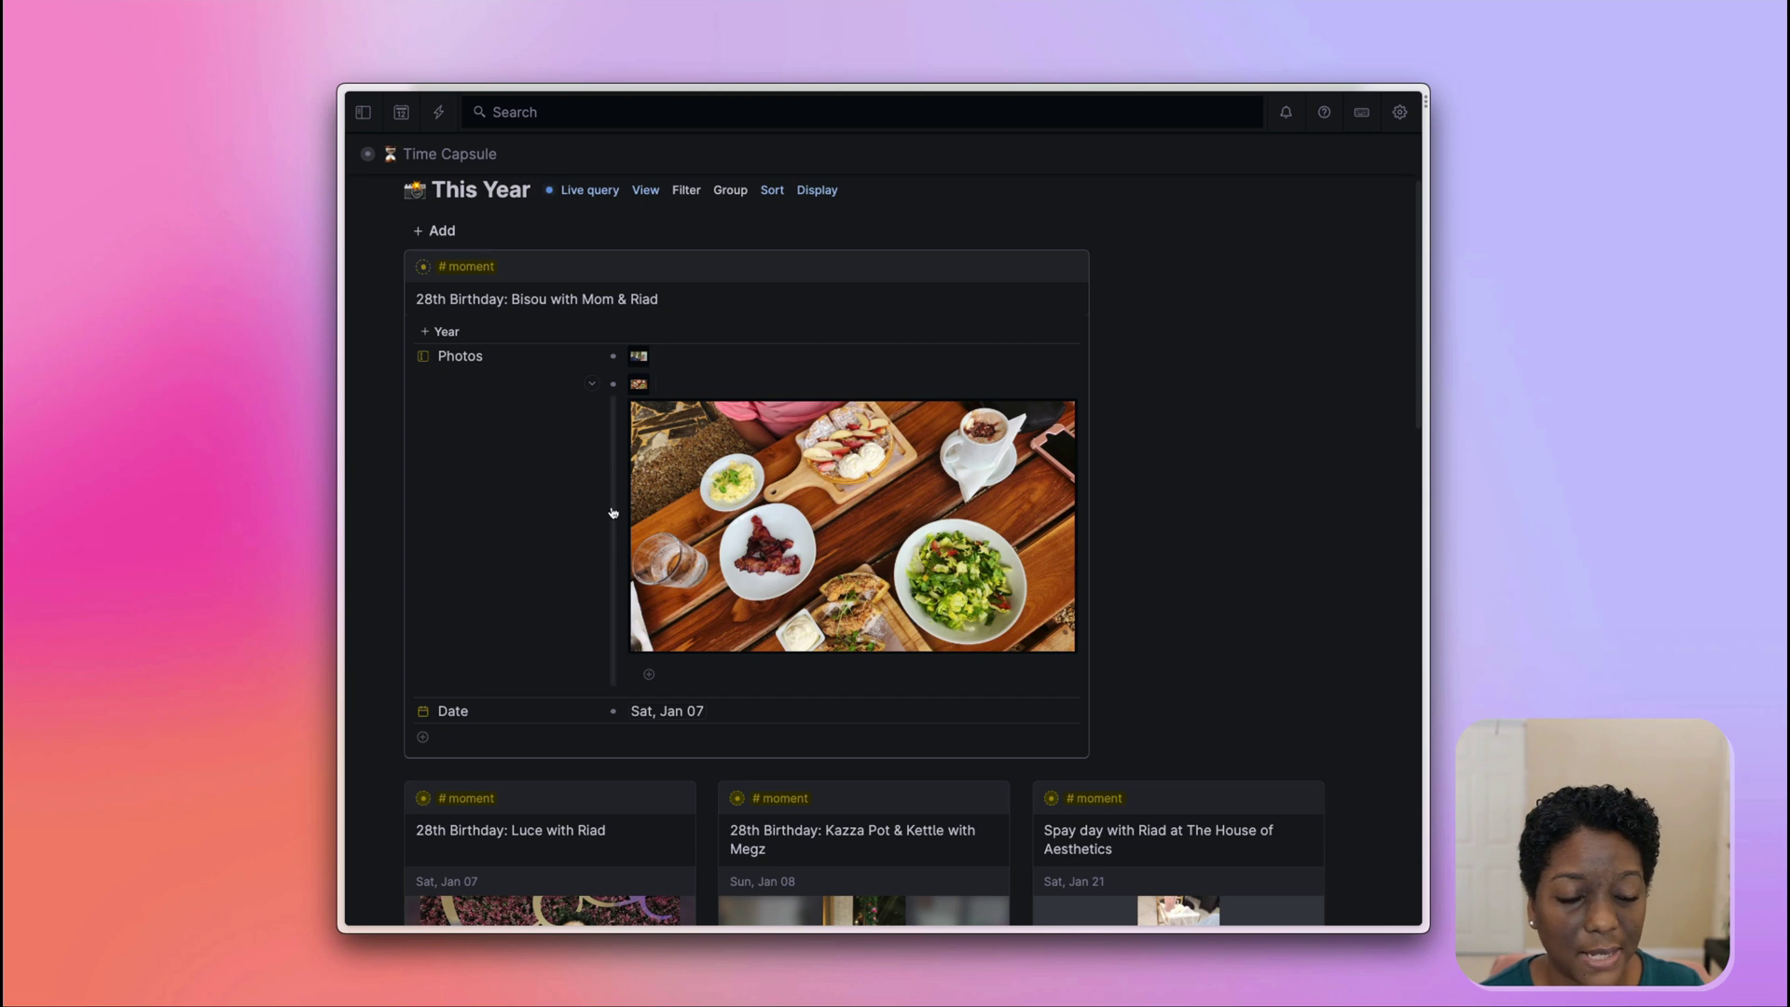
pyautogui.scroll(3, 613, 512)
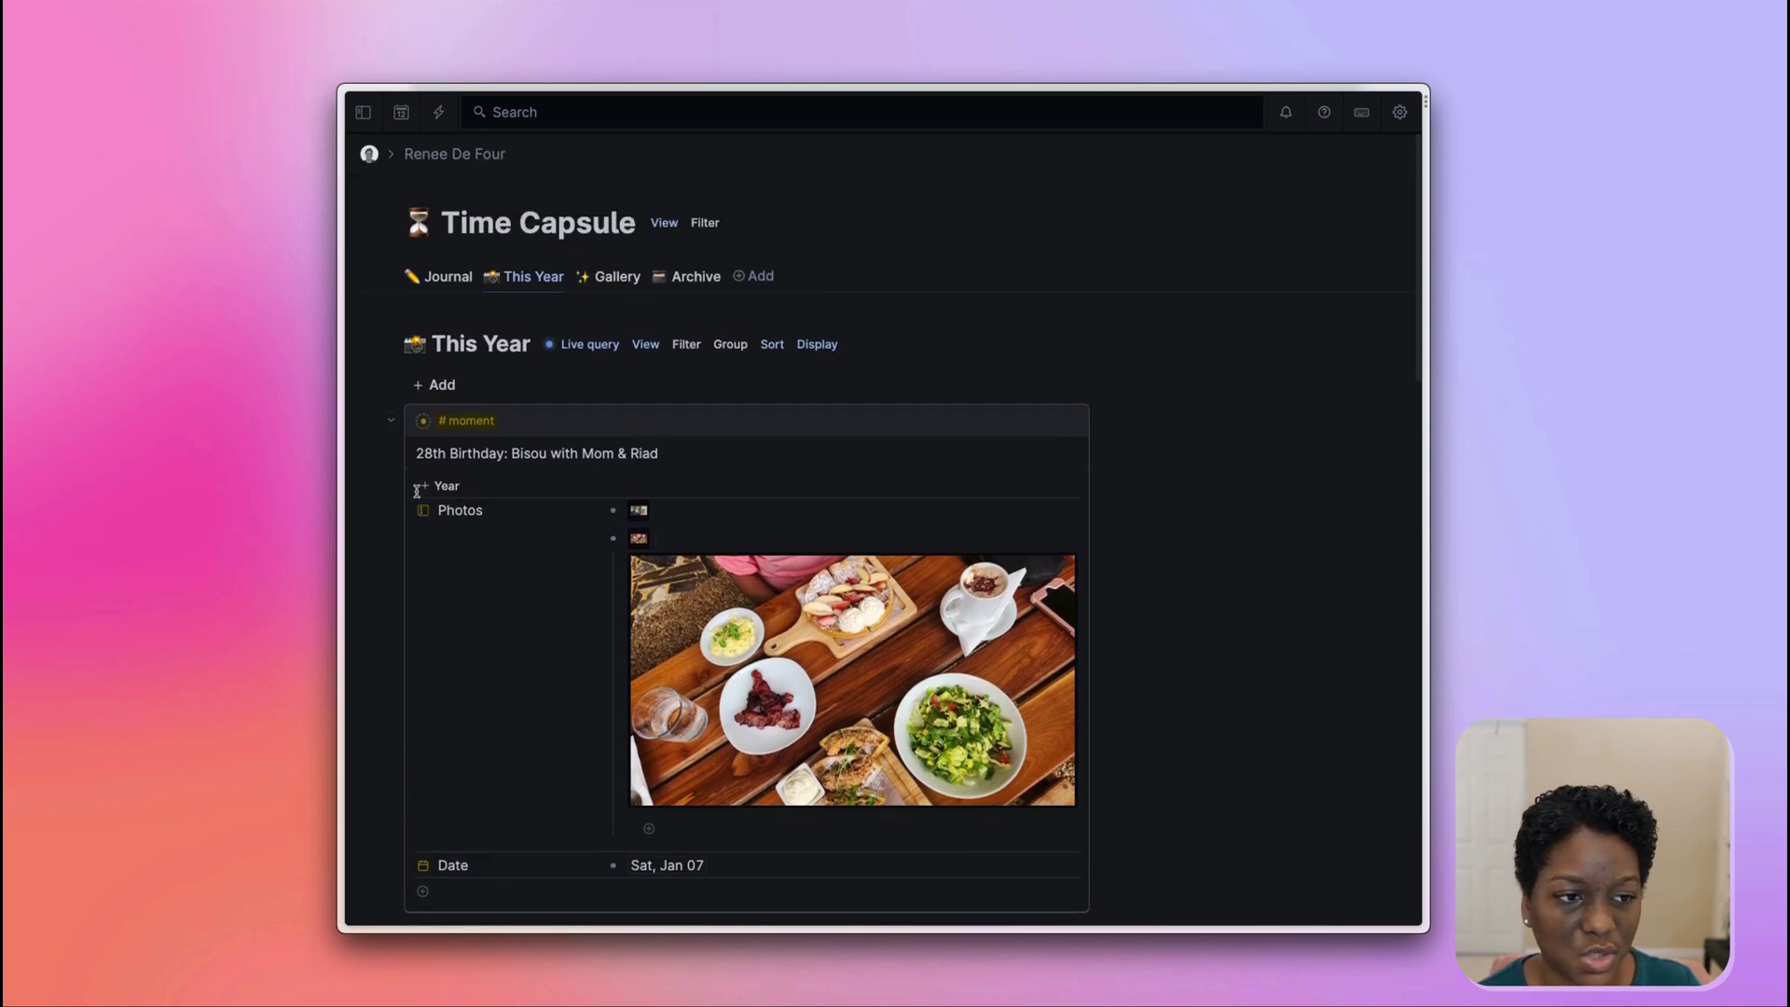
# Collapse the 28th Birthday moment and switch This Year to a calendar layout
pyautogui.click(644, 345)
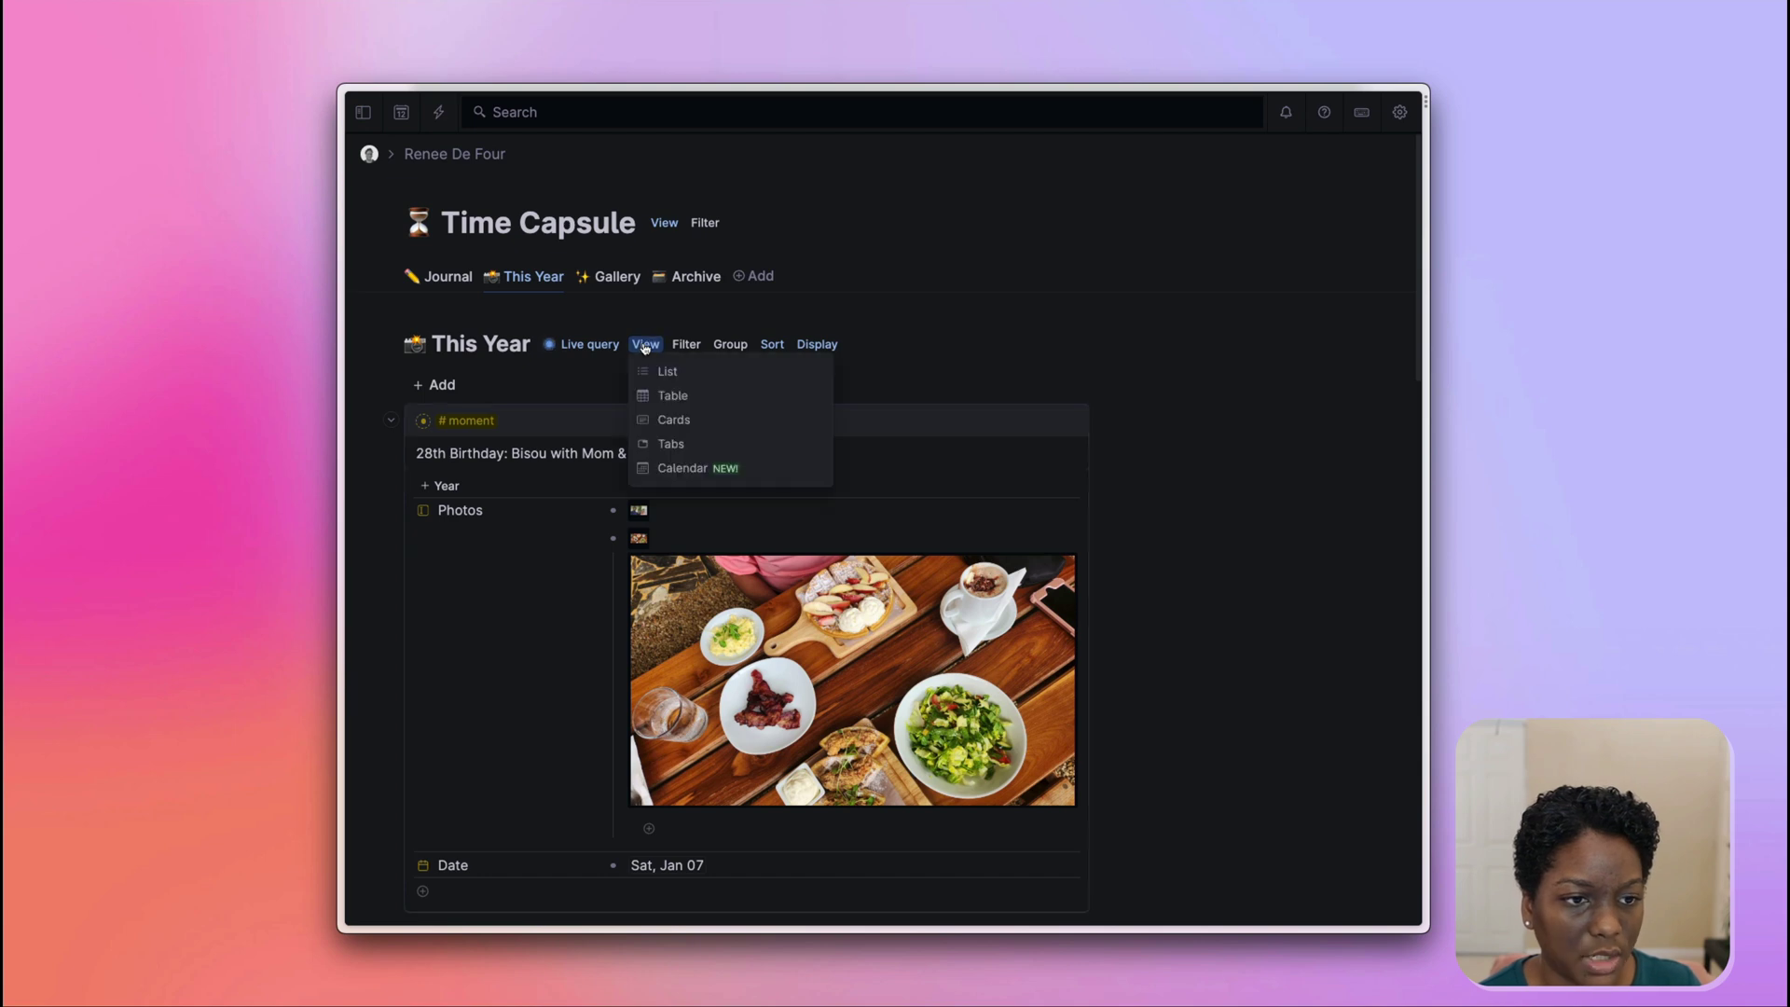
pyautogui.click(392, 424)
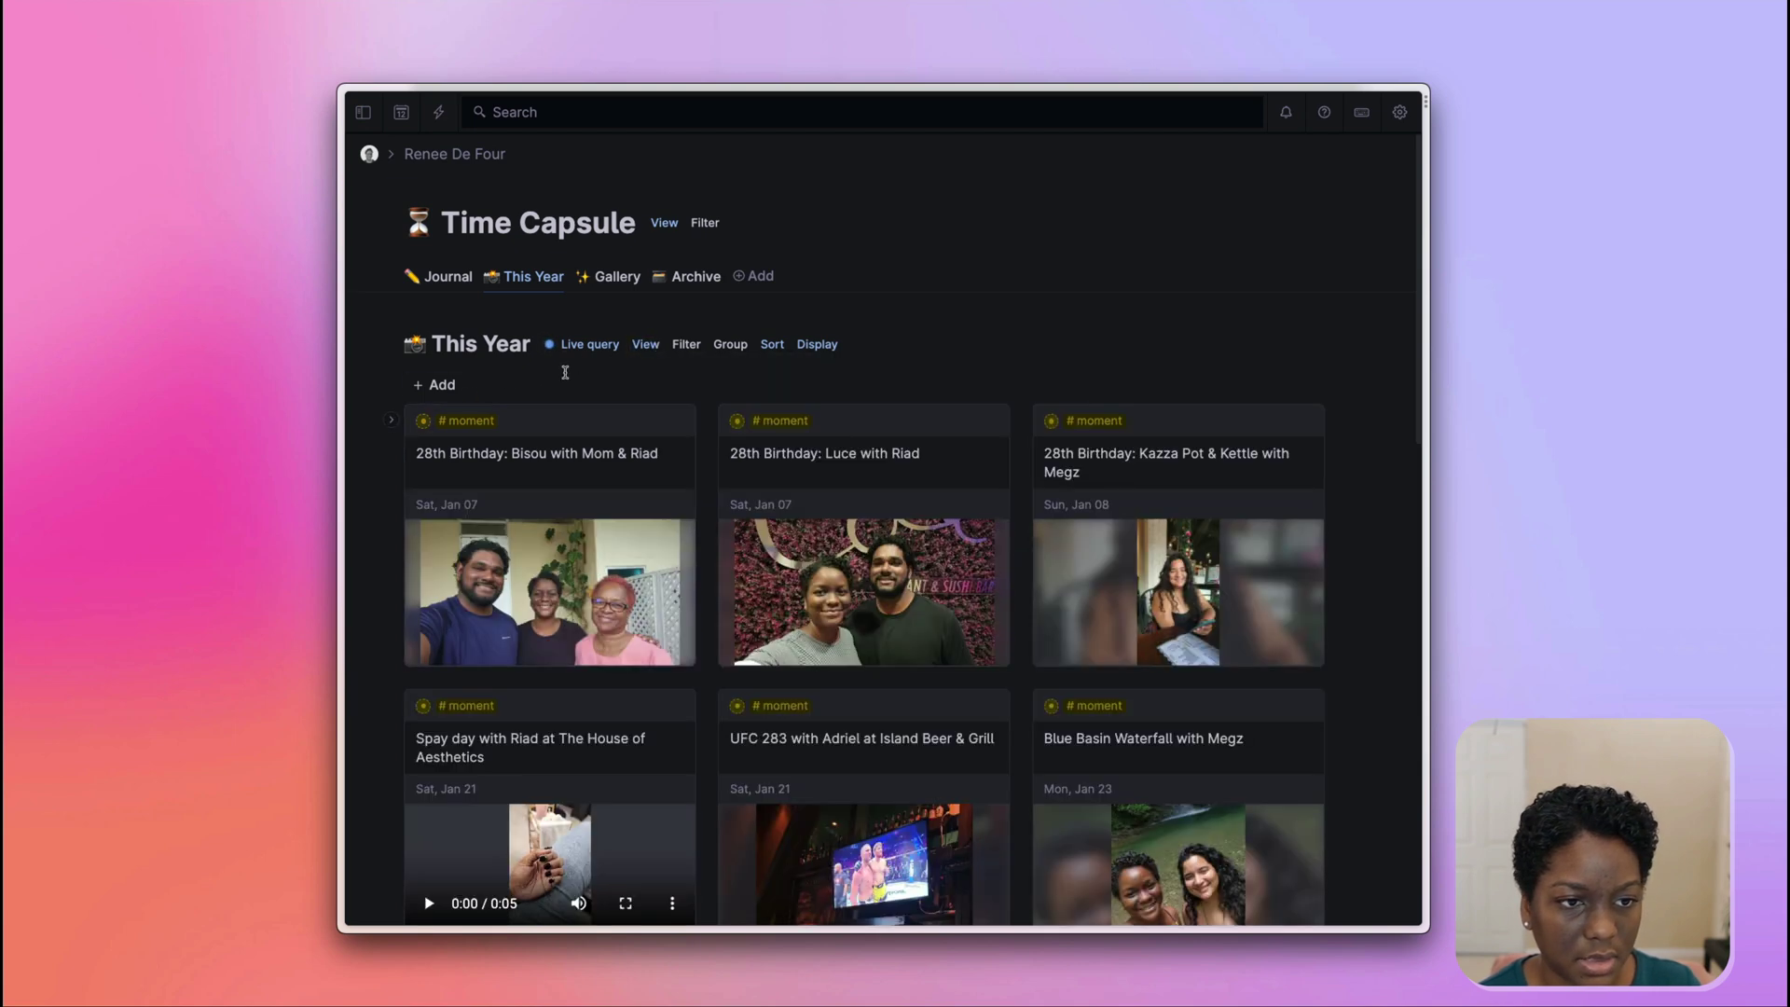
pyautogui.click(642, 345)
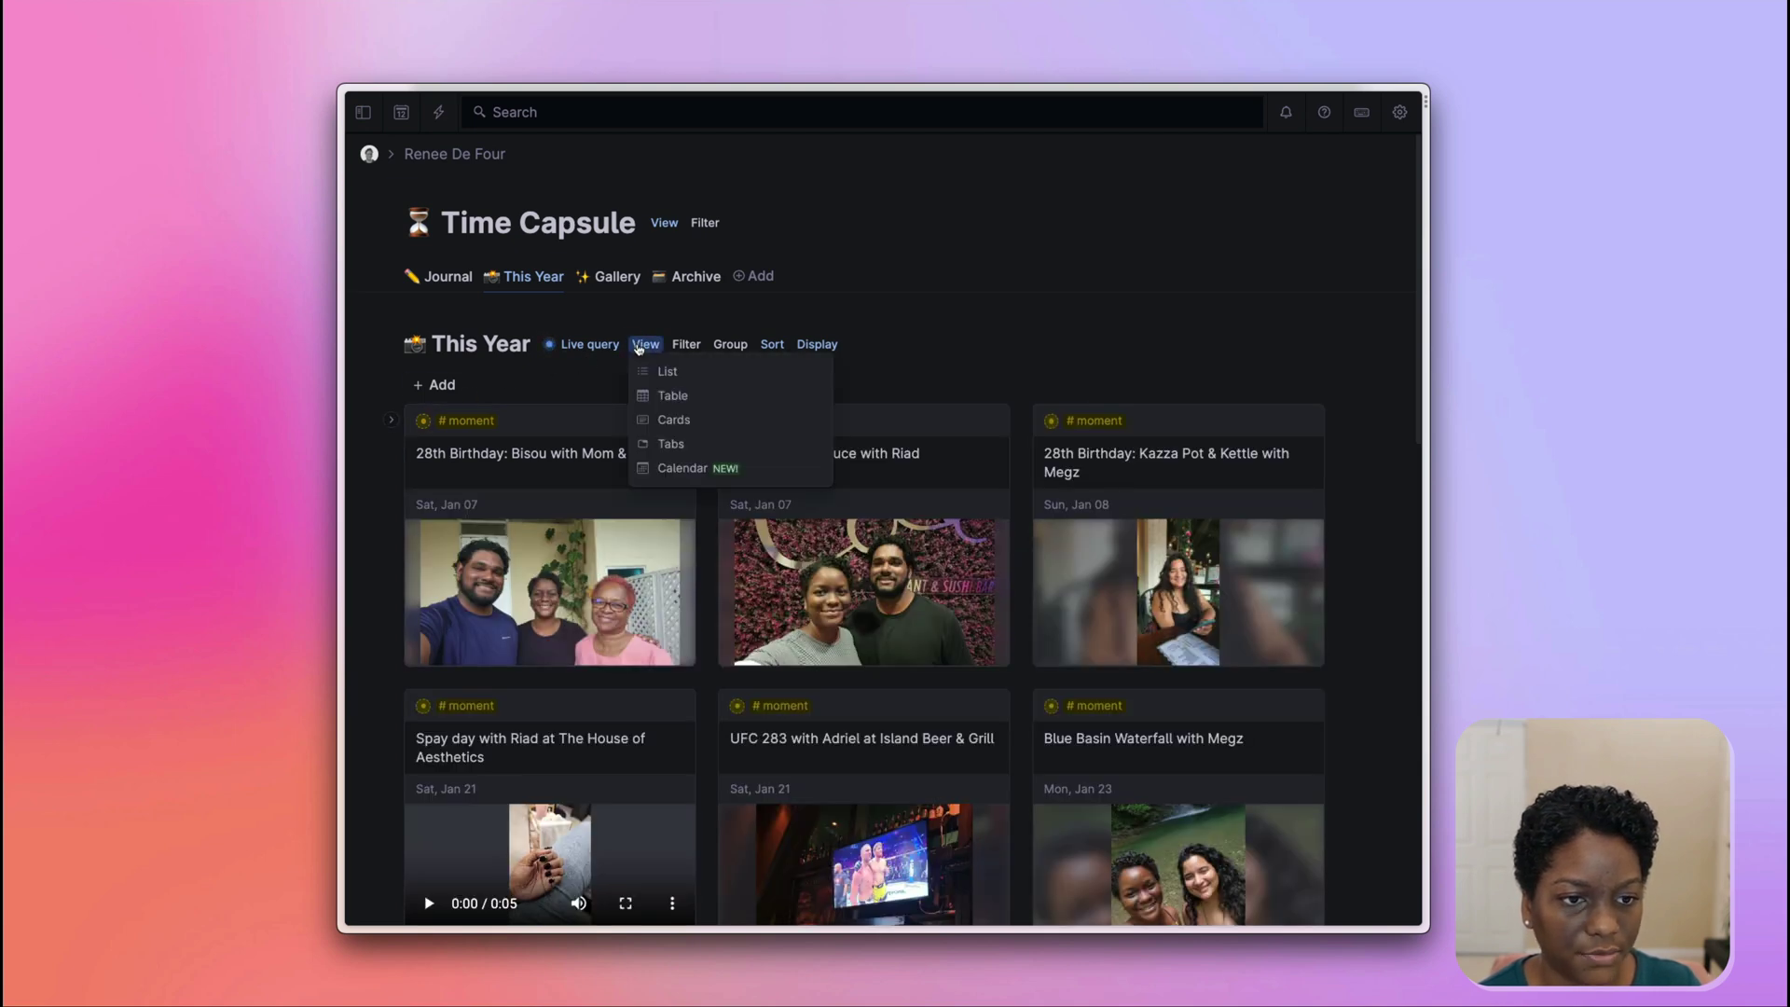
pyautogui.click(690, 467)
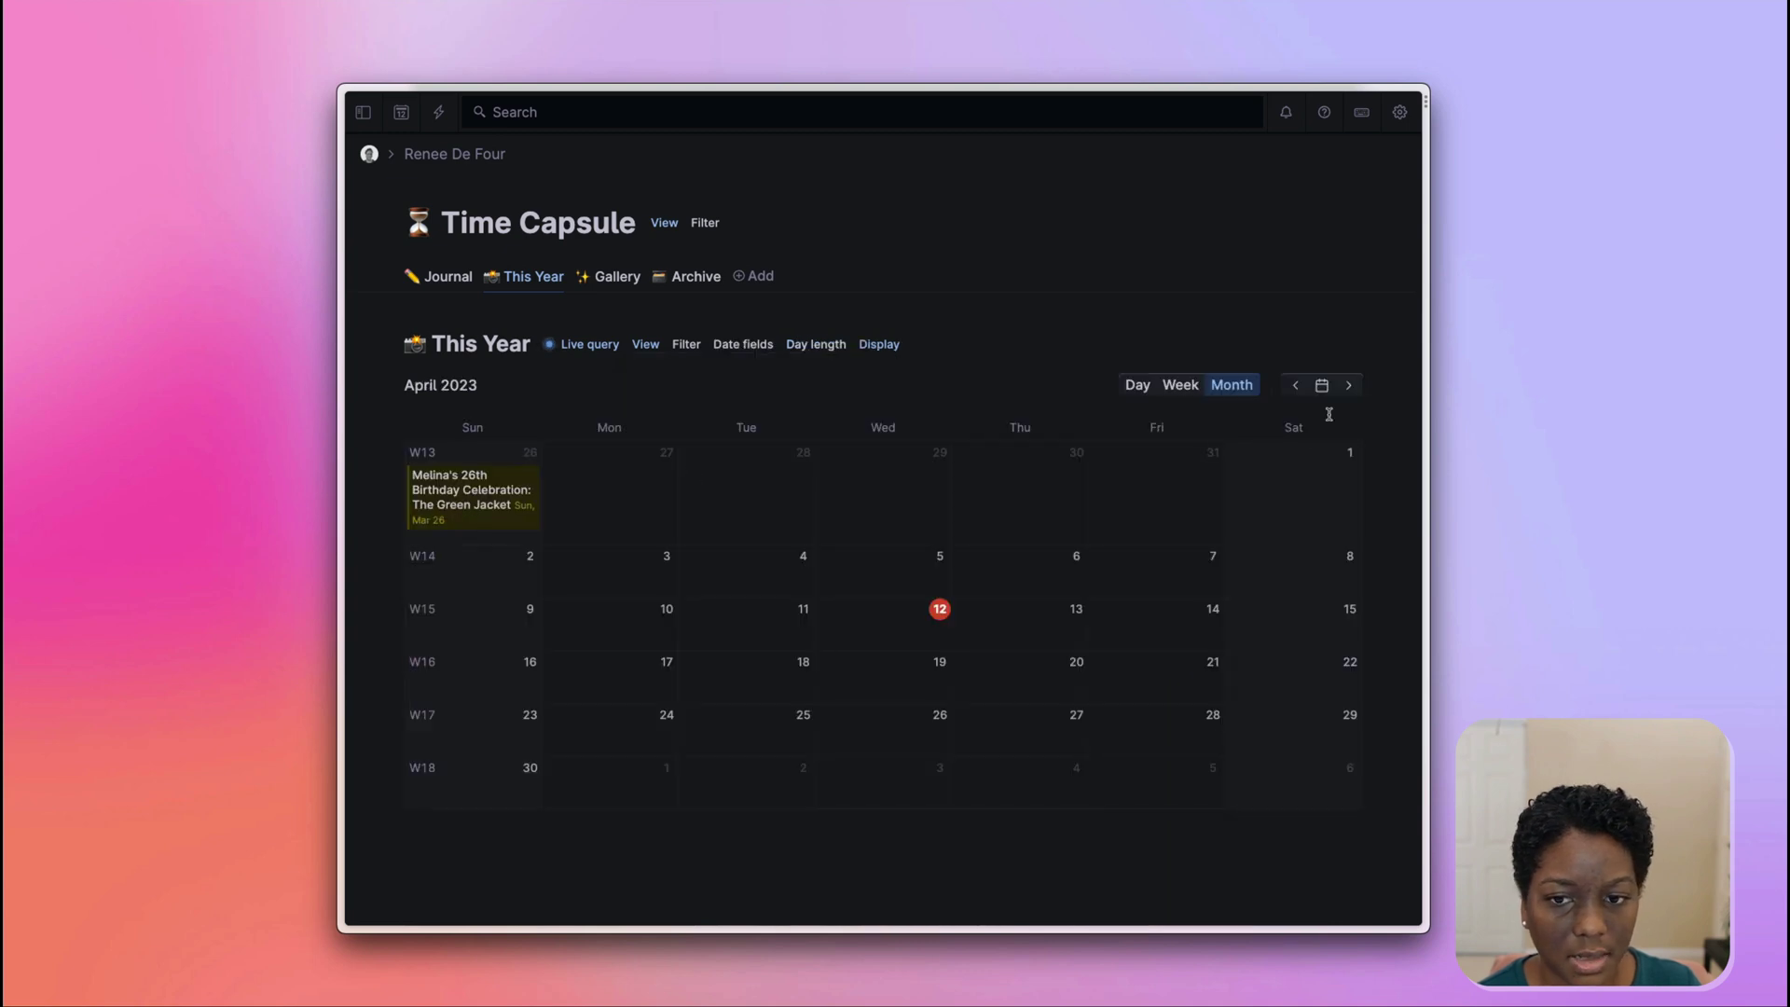
# Step the calendar back to February 2023, showing Valentine's Day on Feb 14
pyautogui.click(1296, 386)
pyautogui.scroll(-2, 1300, 389)
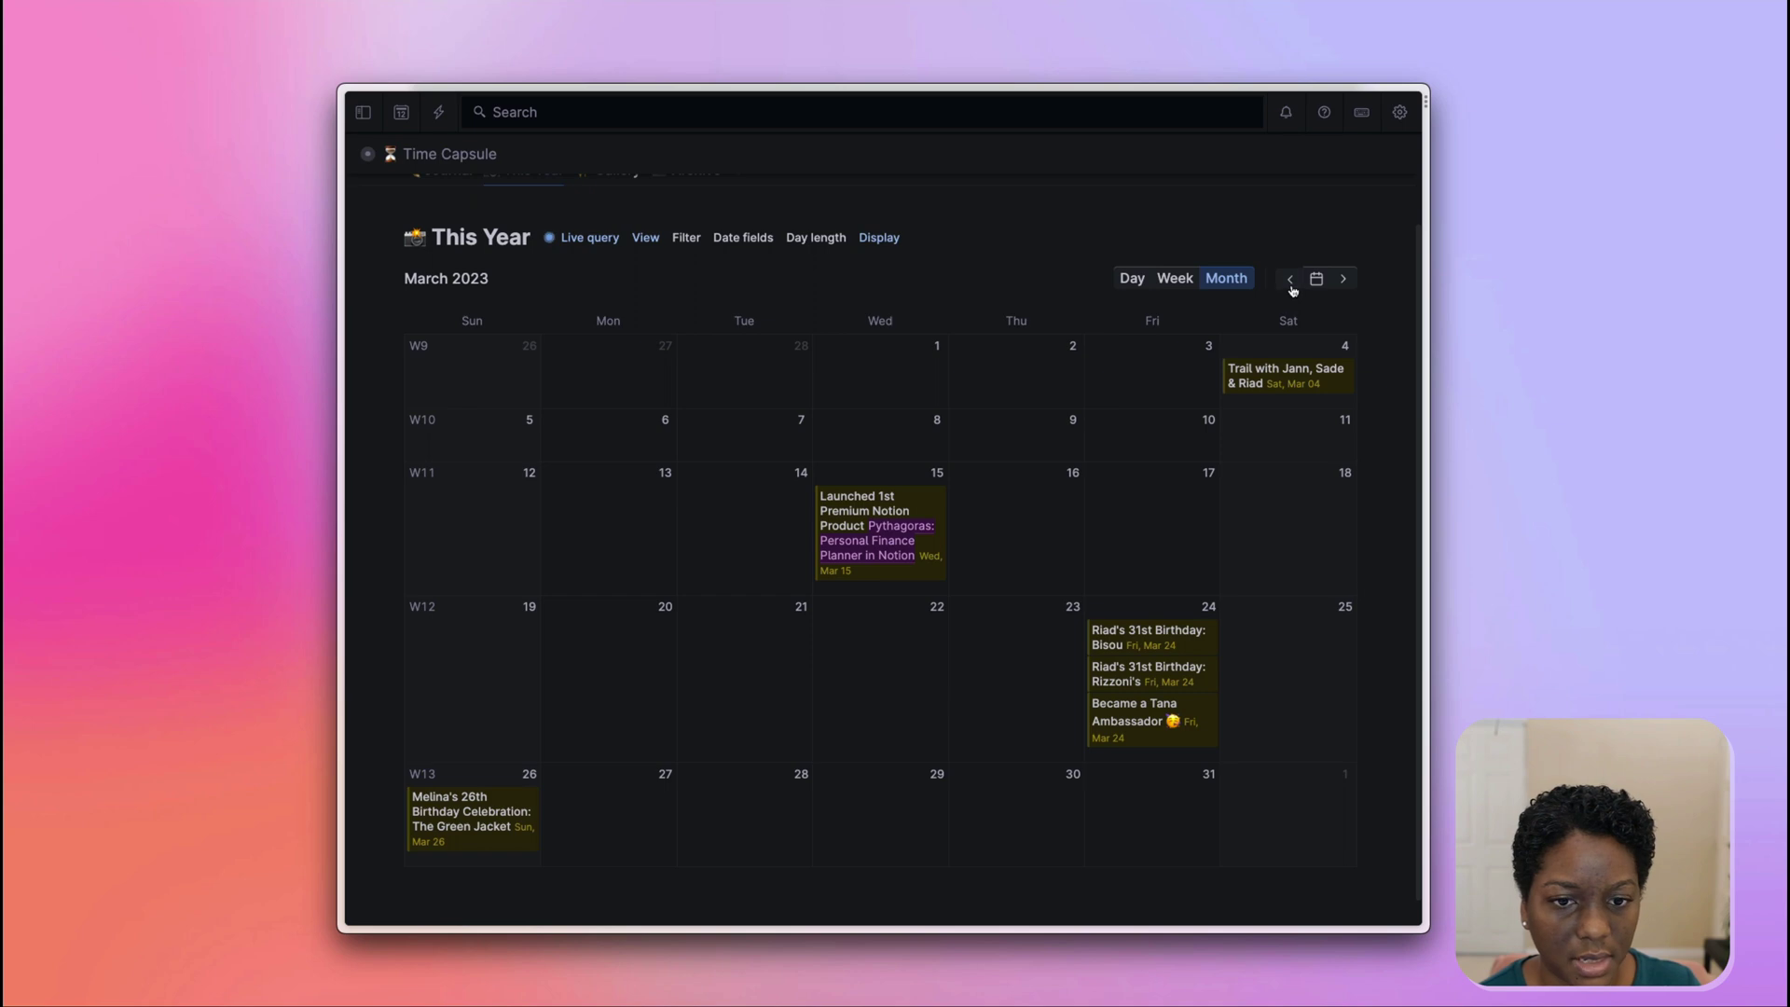
pyautogui.click(1291, 279)
pyautogui.scroll(2, 1291, 284)
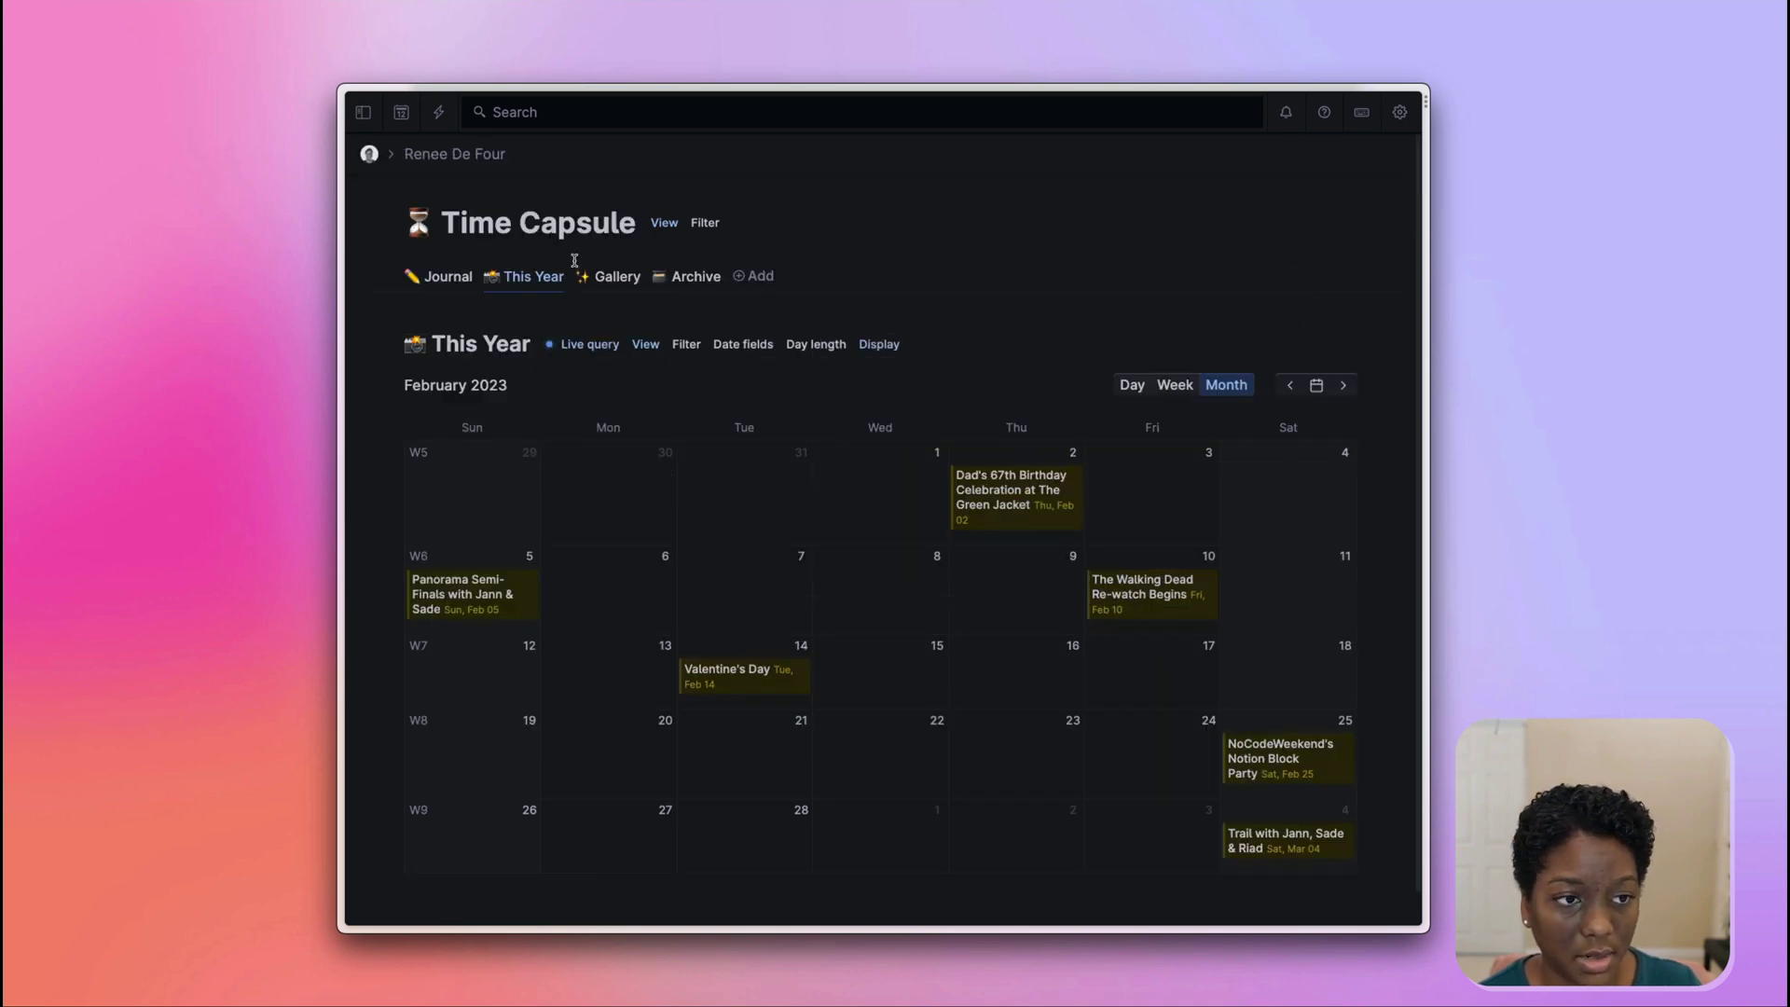
# Create journal entry 'Entry 13' on Wed, Apr 12 in the Journal calendar and open it as its own page
pyautogui.click(456, 278)
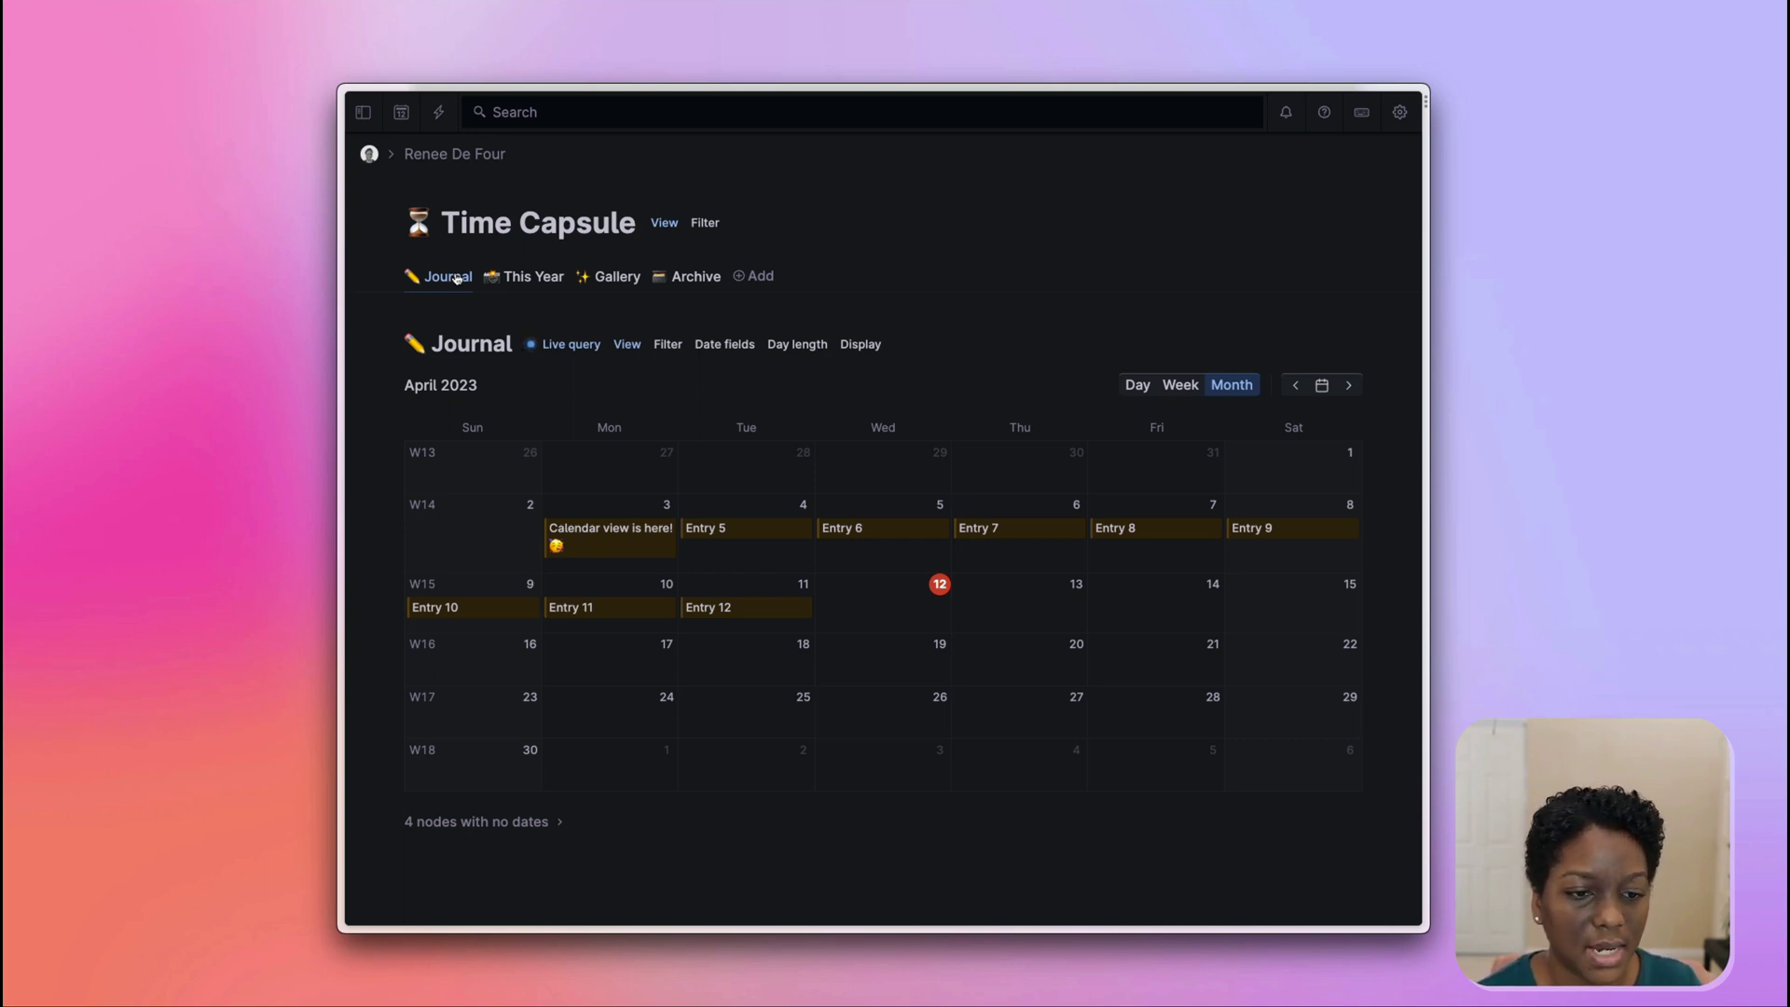
pyautogui.click(870, 614)
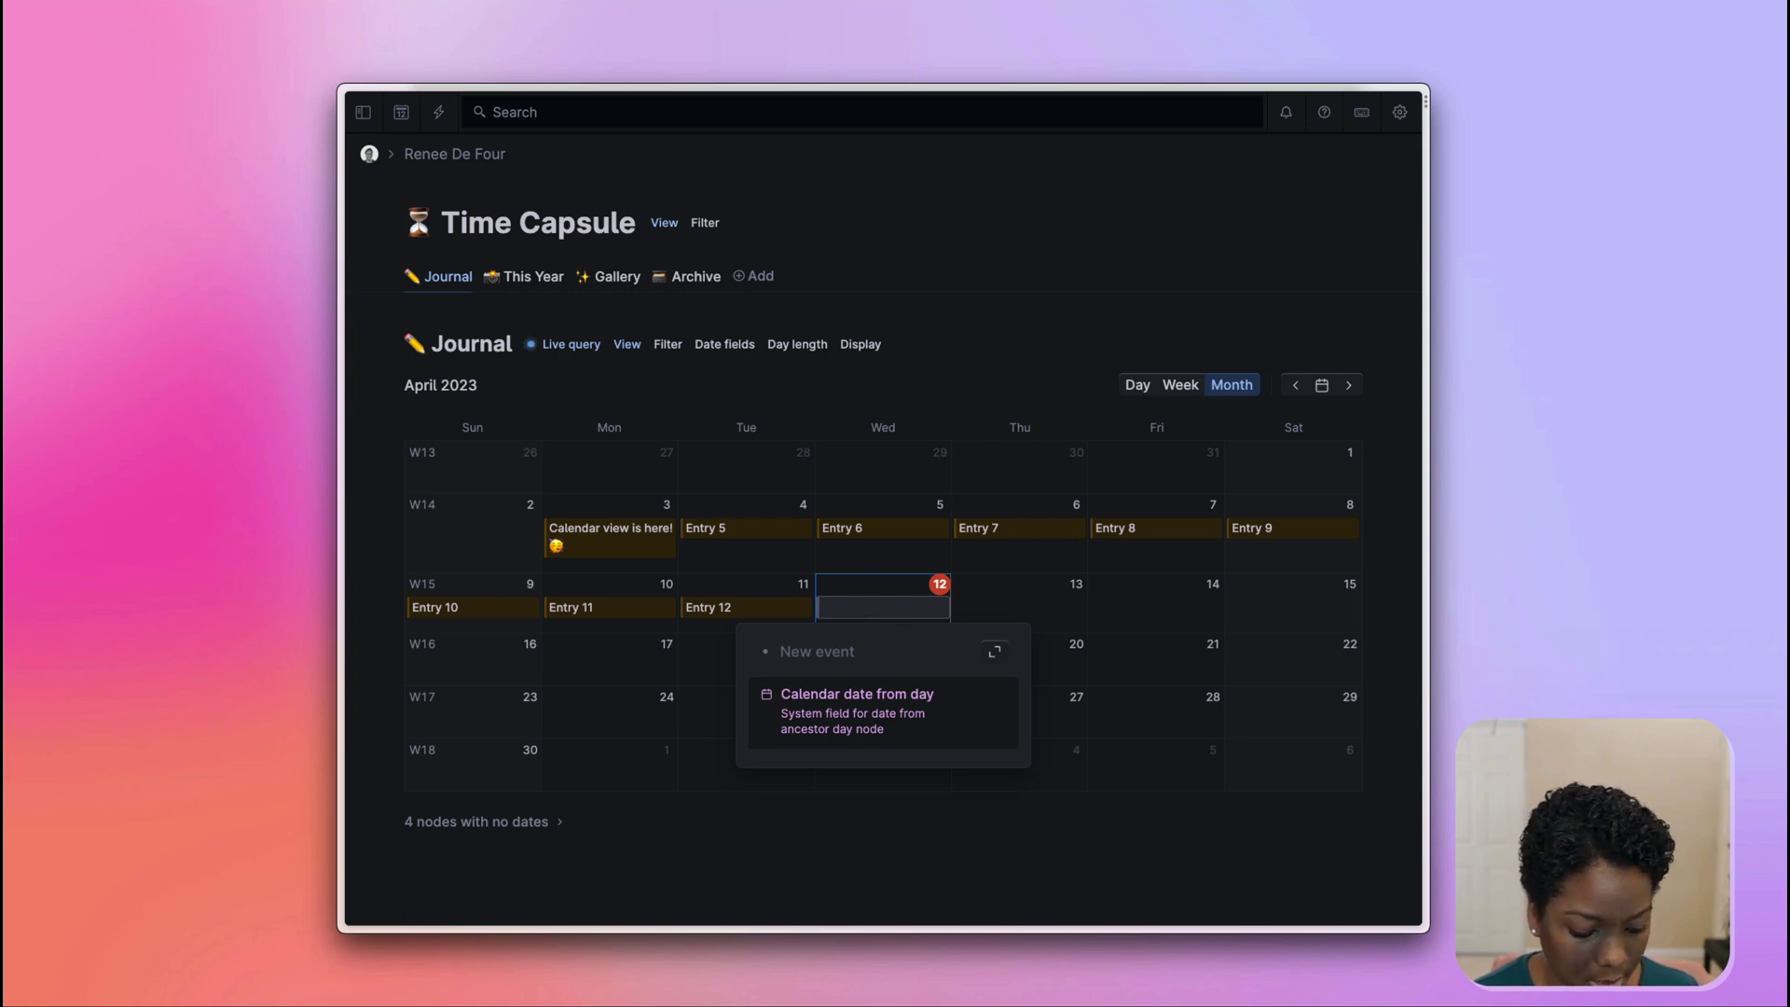
pyautogui.write('Entry 13')
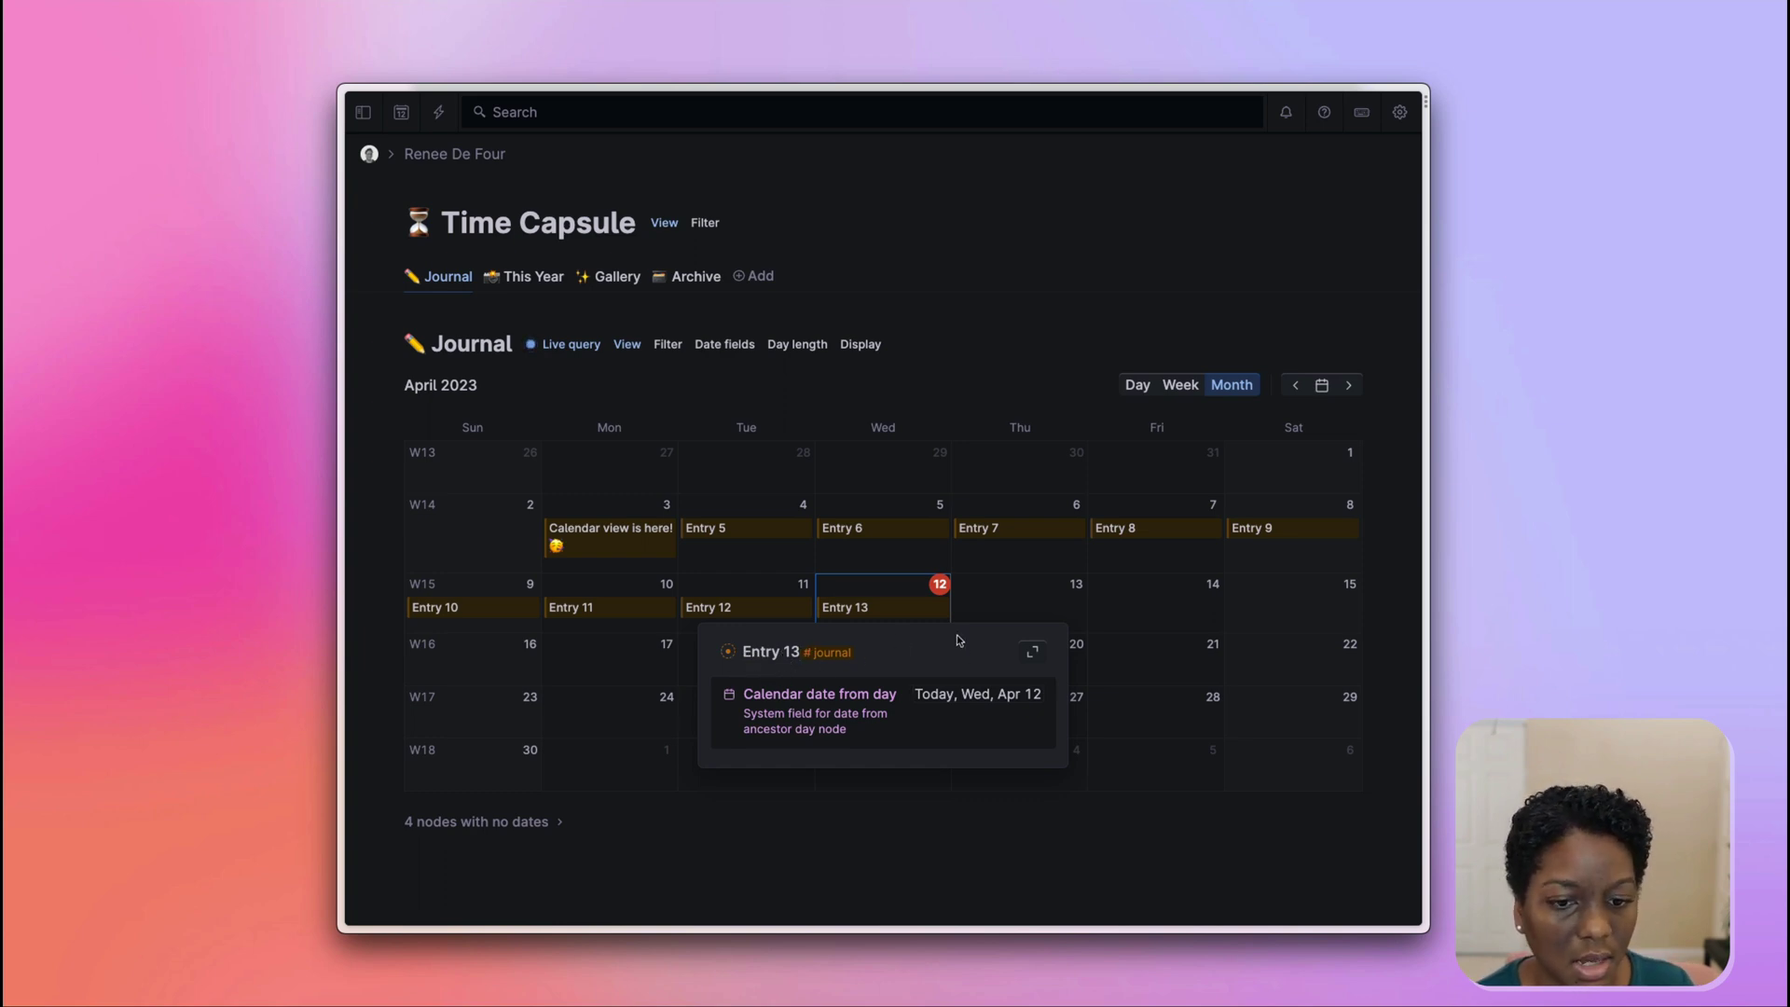
pyautogui.click(1029, 650)
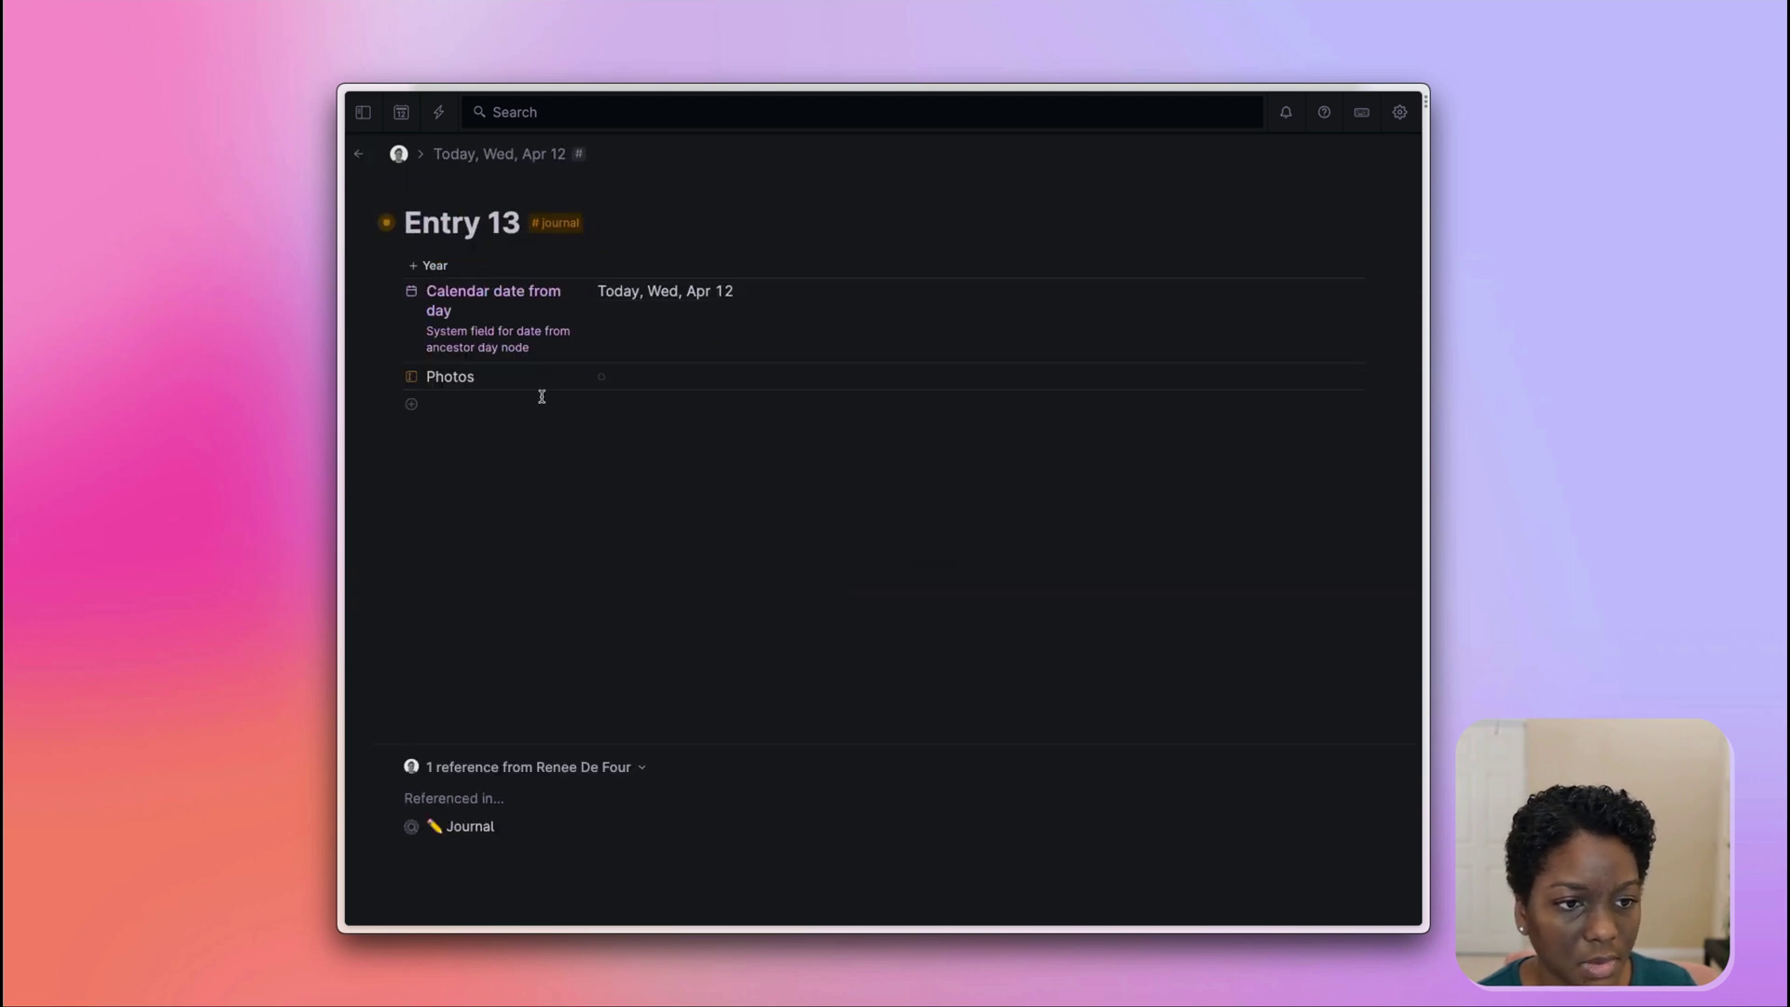
# Add an empty Year field to Entry 13, then return to the Time Capsule journal calendar
pyautogui.click(434, 267)
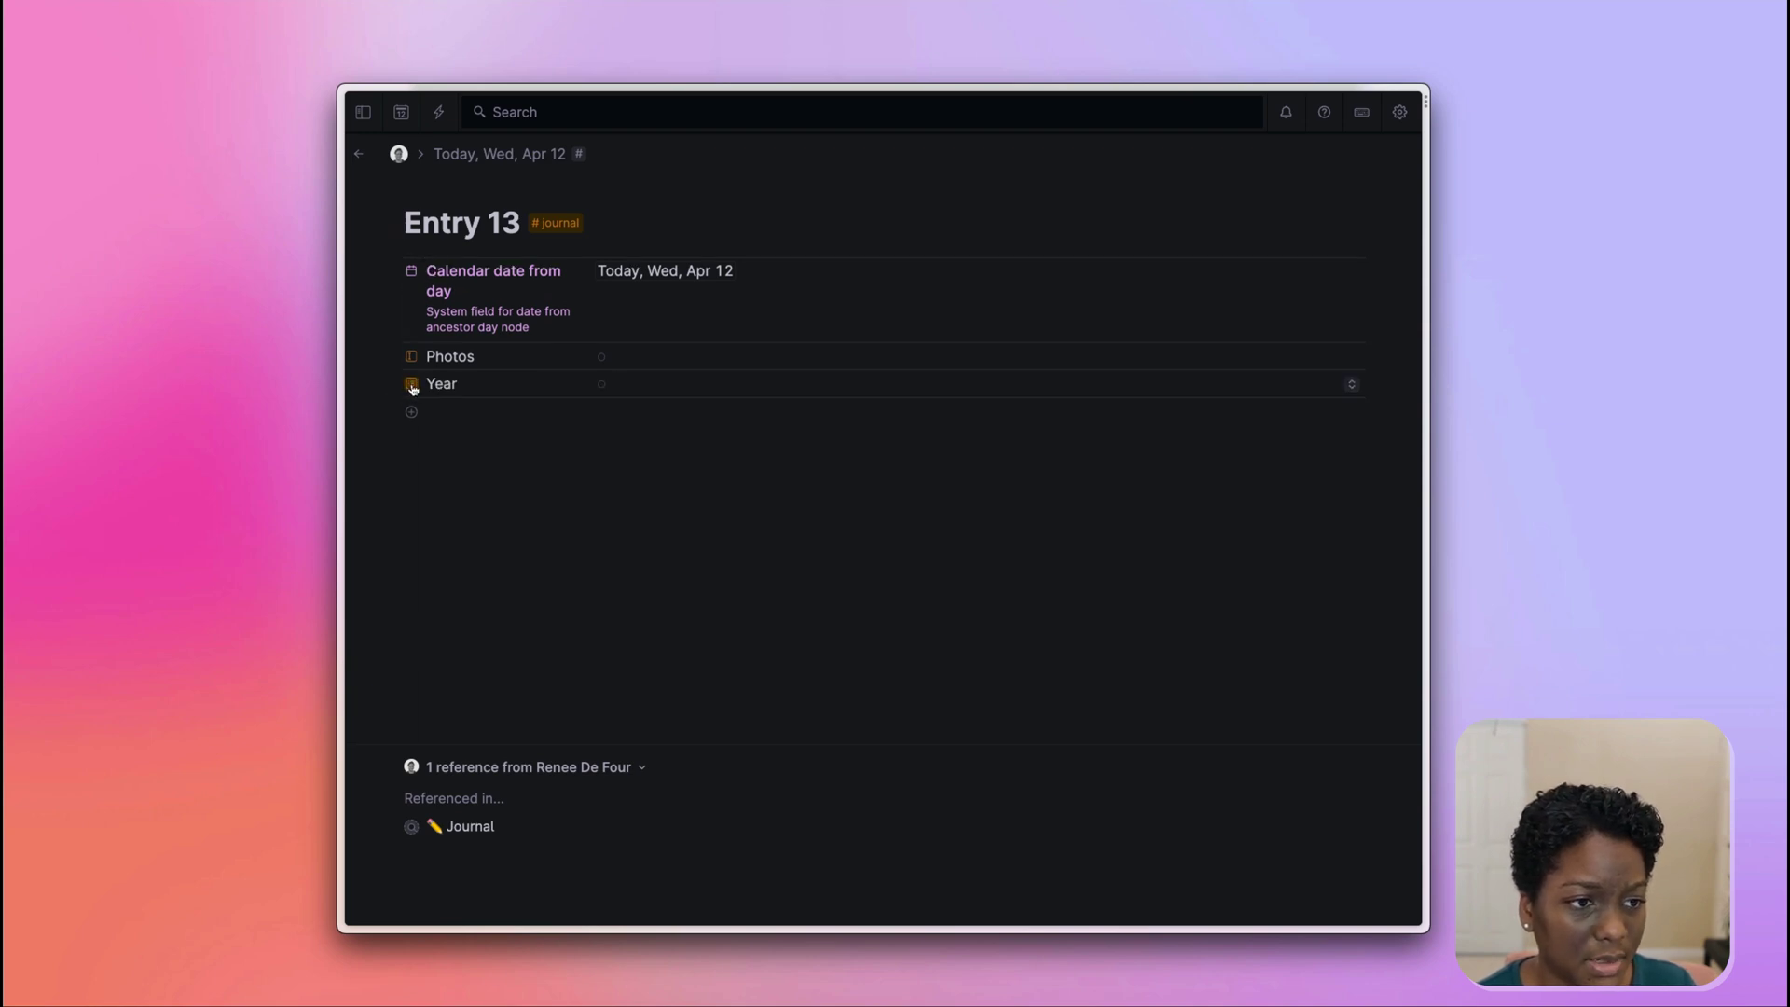
pyautogui.moveTo(413, 389)
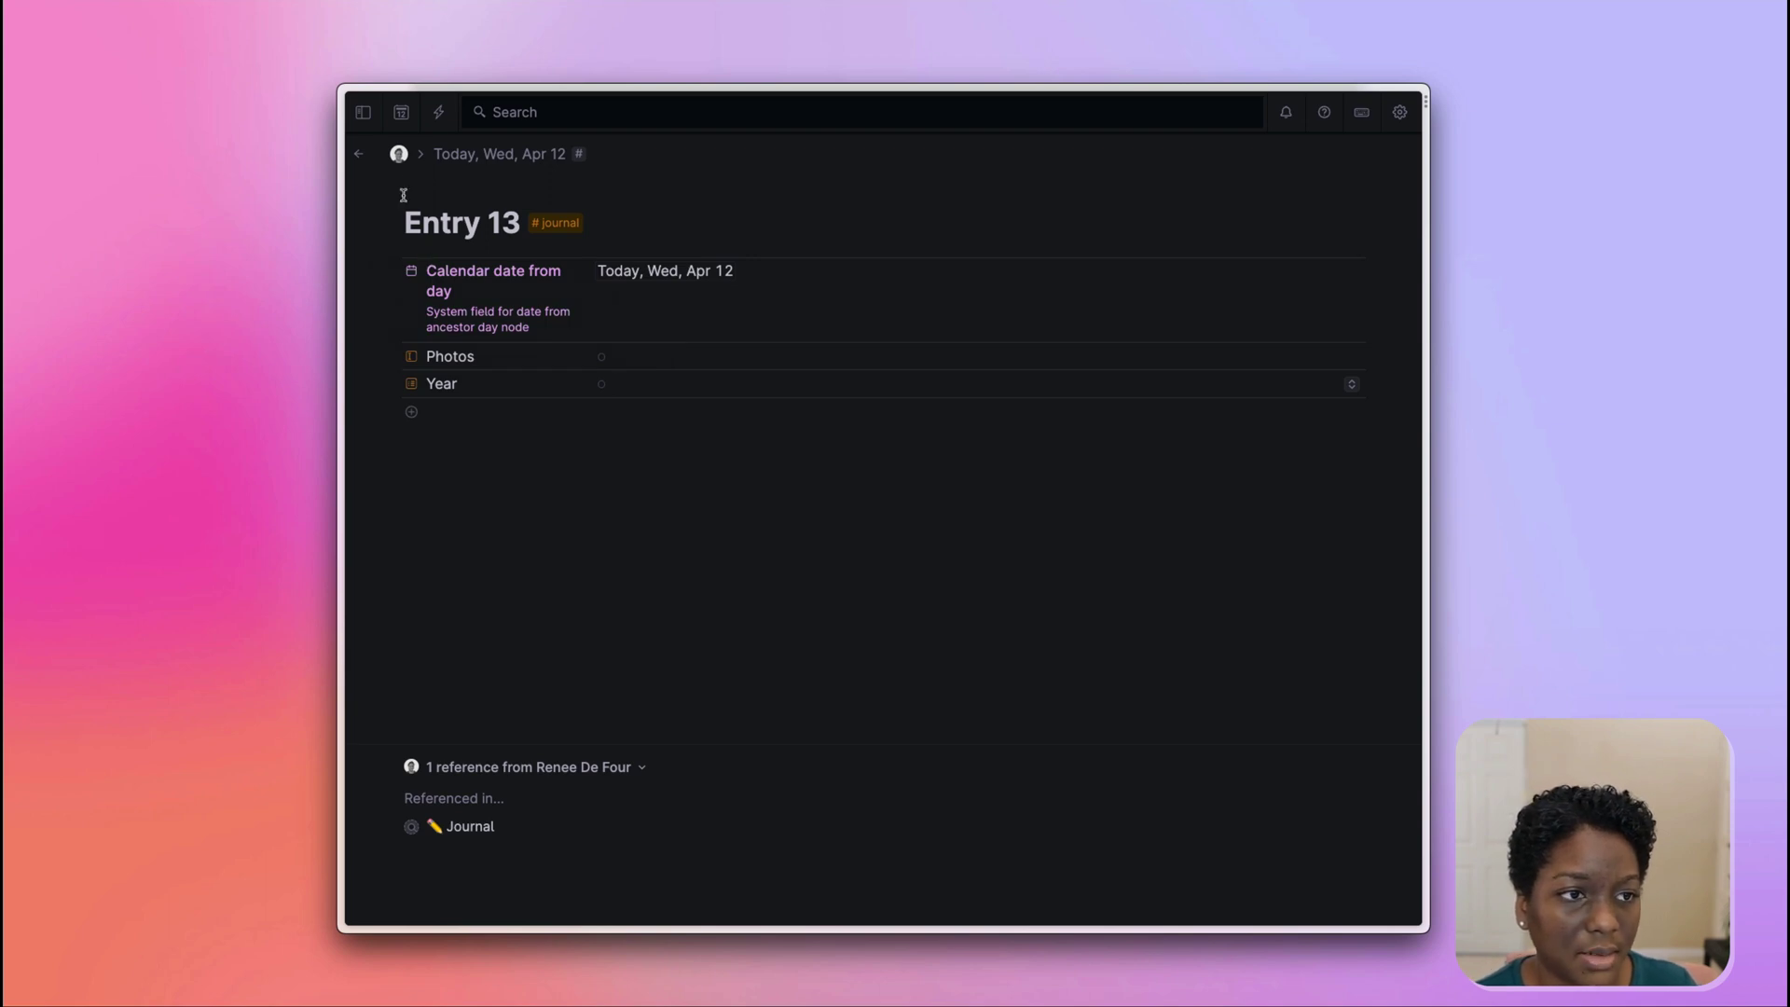
pyautogui.click(360, 157)
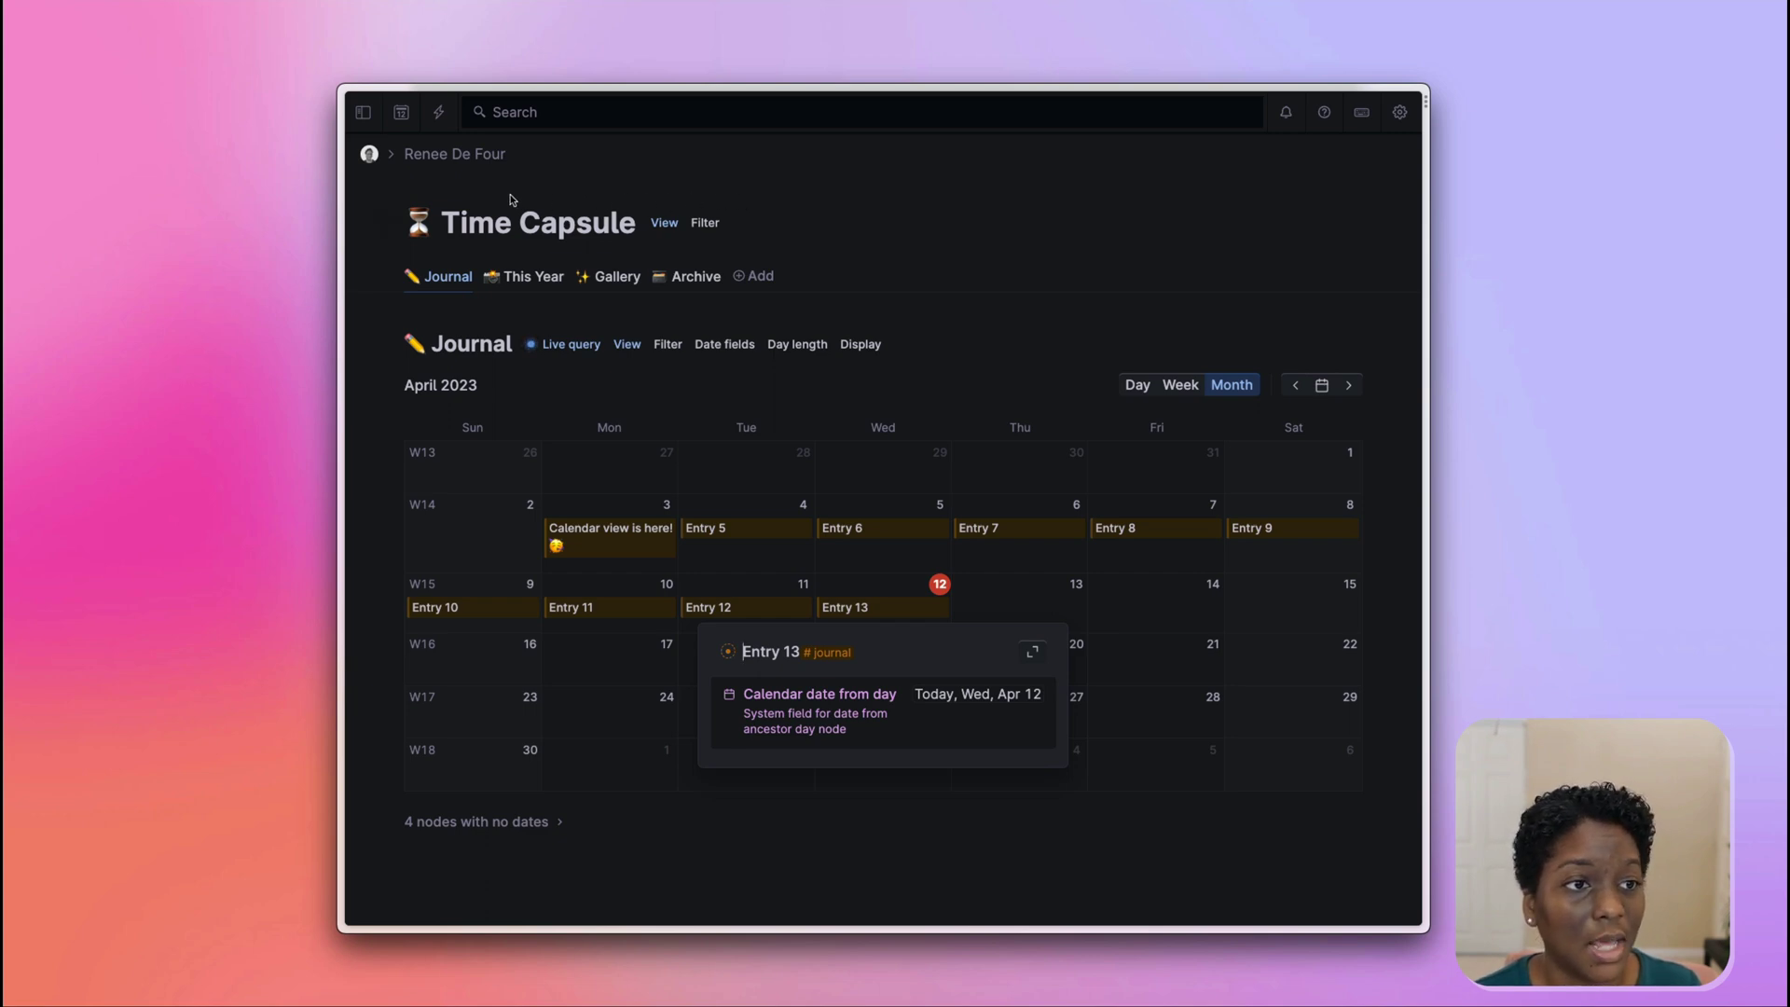
# Jump to today's Wed, Apr 12 day page and scroll down to the Planner's April 2023 Events calendar
pyautogui.press('super+shift+d')
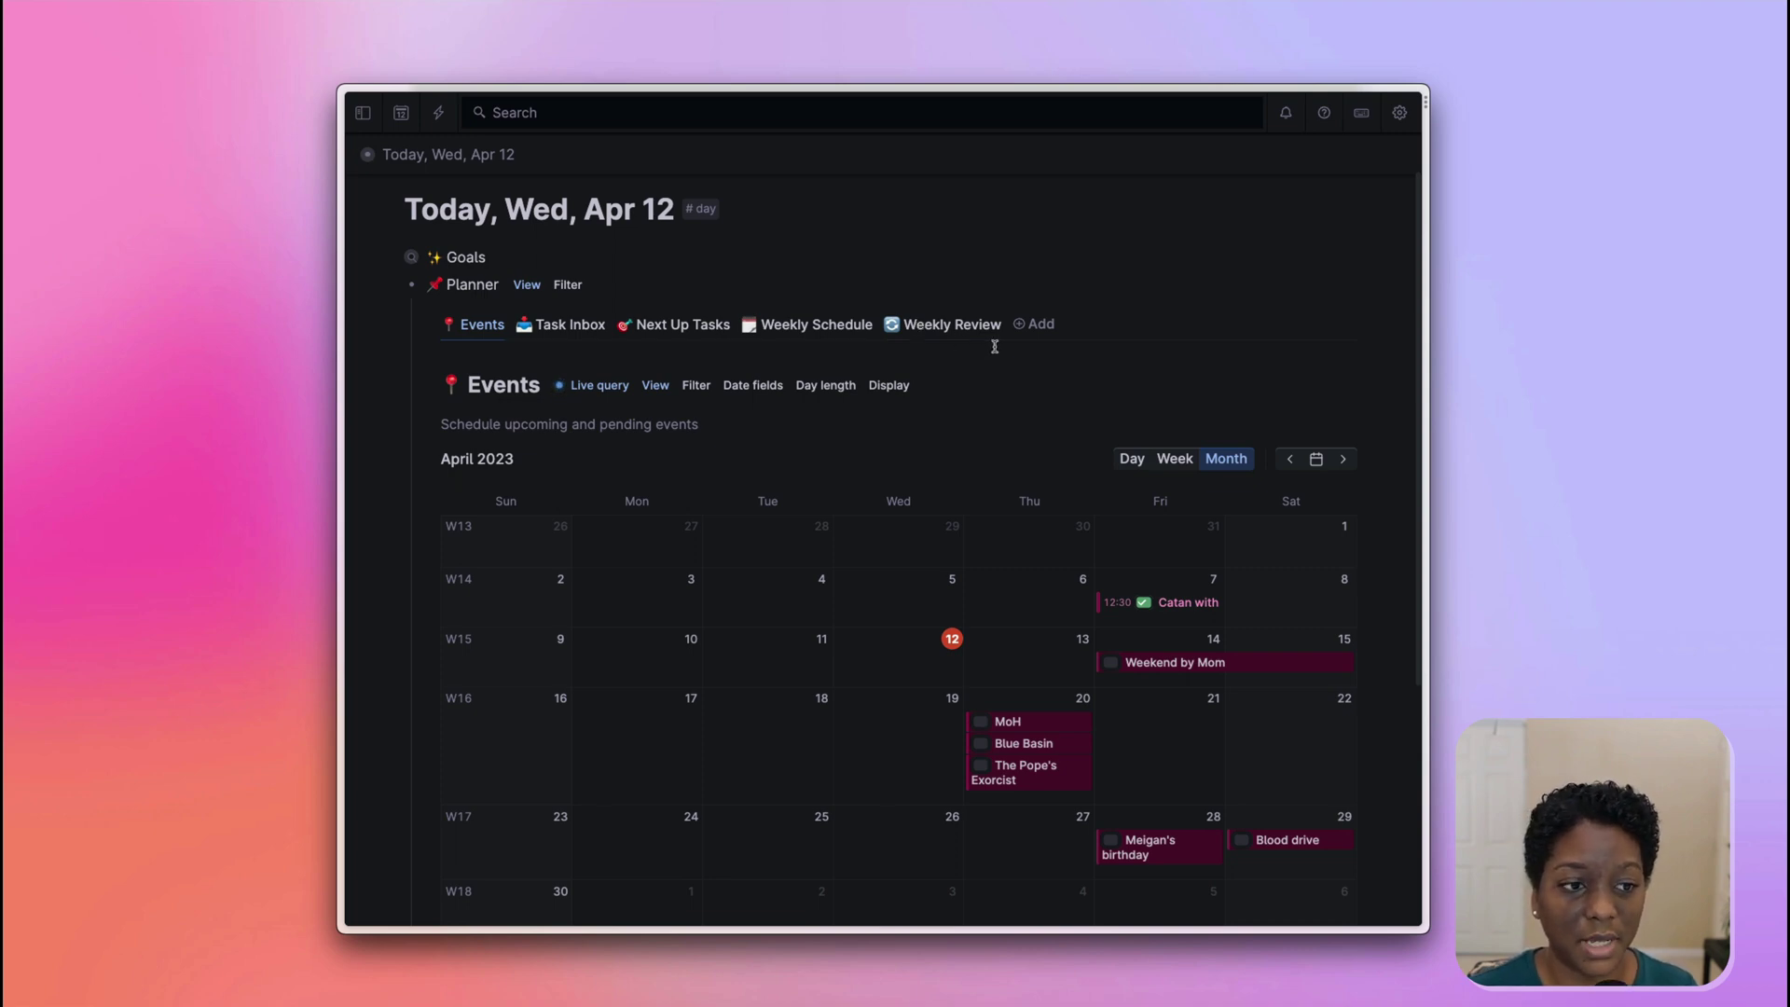
pyautogui.scroll(-2, 995, 347)
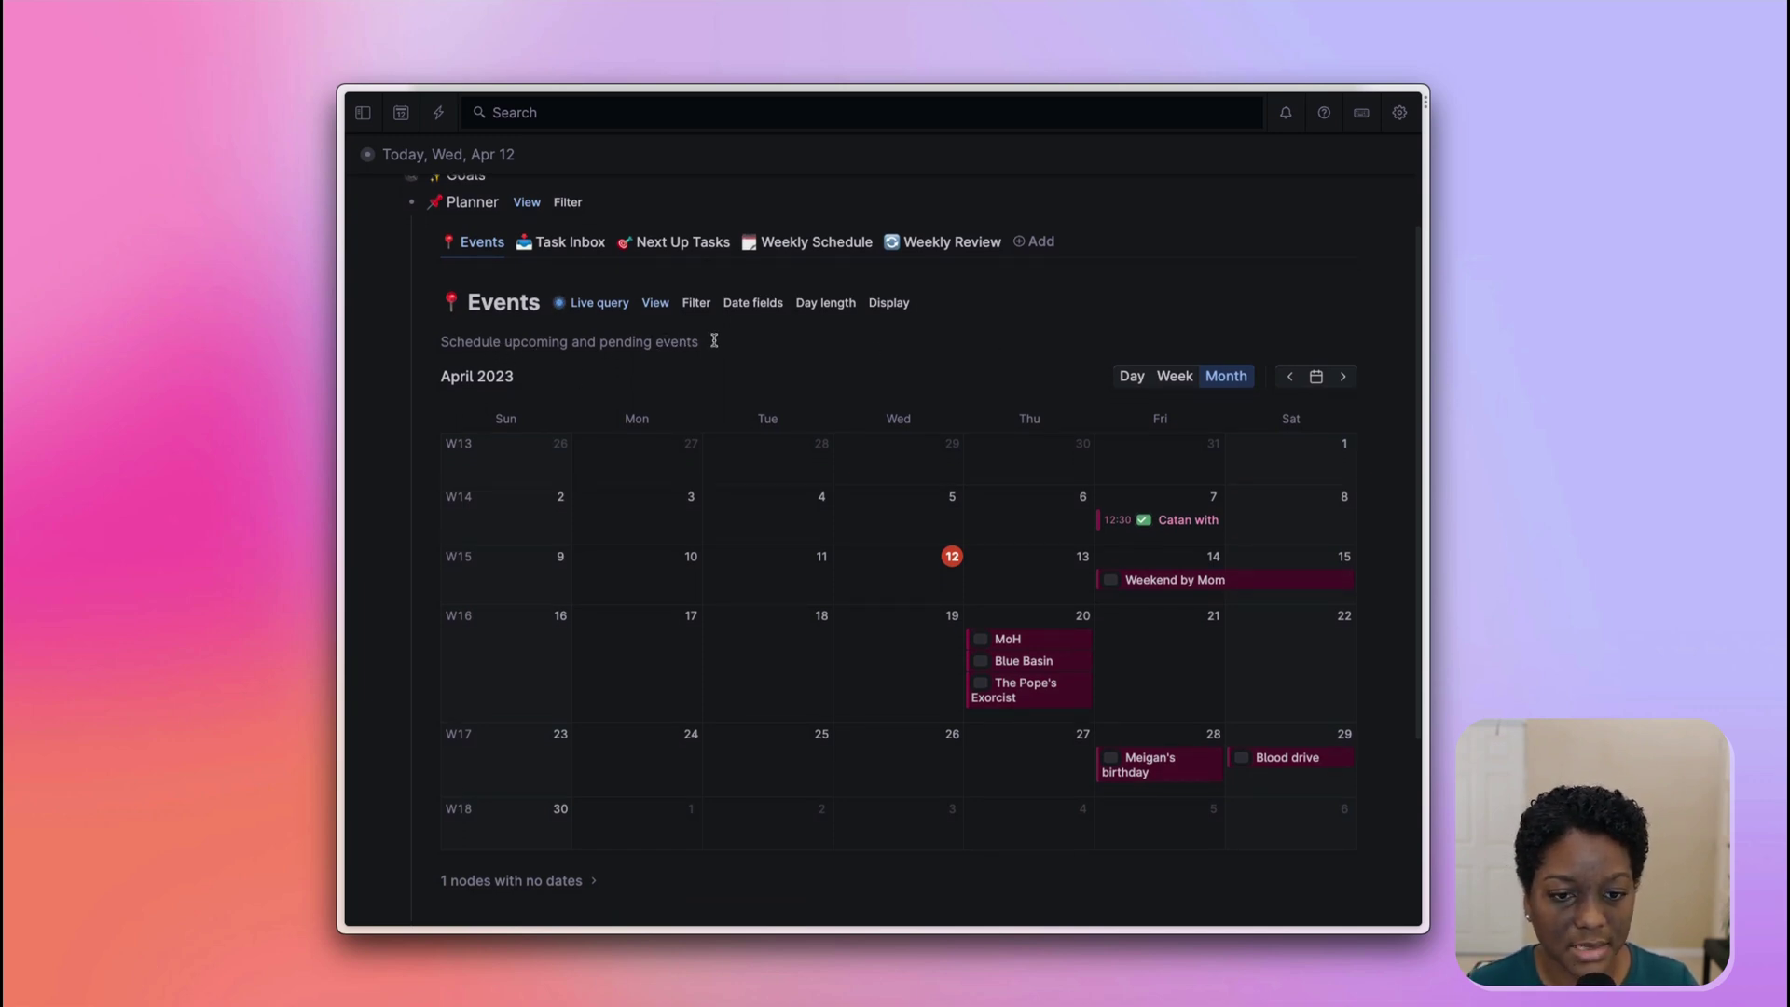
pyautogui.scroll(-1, 714, 340)
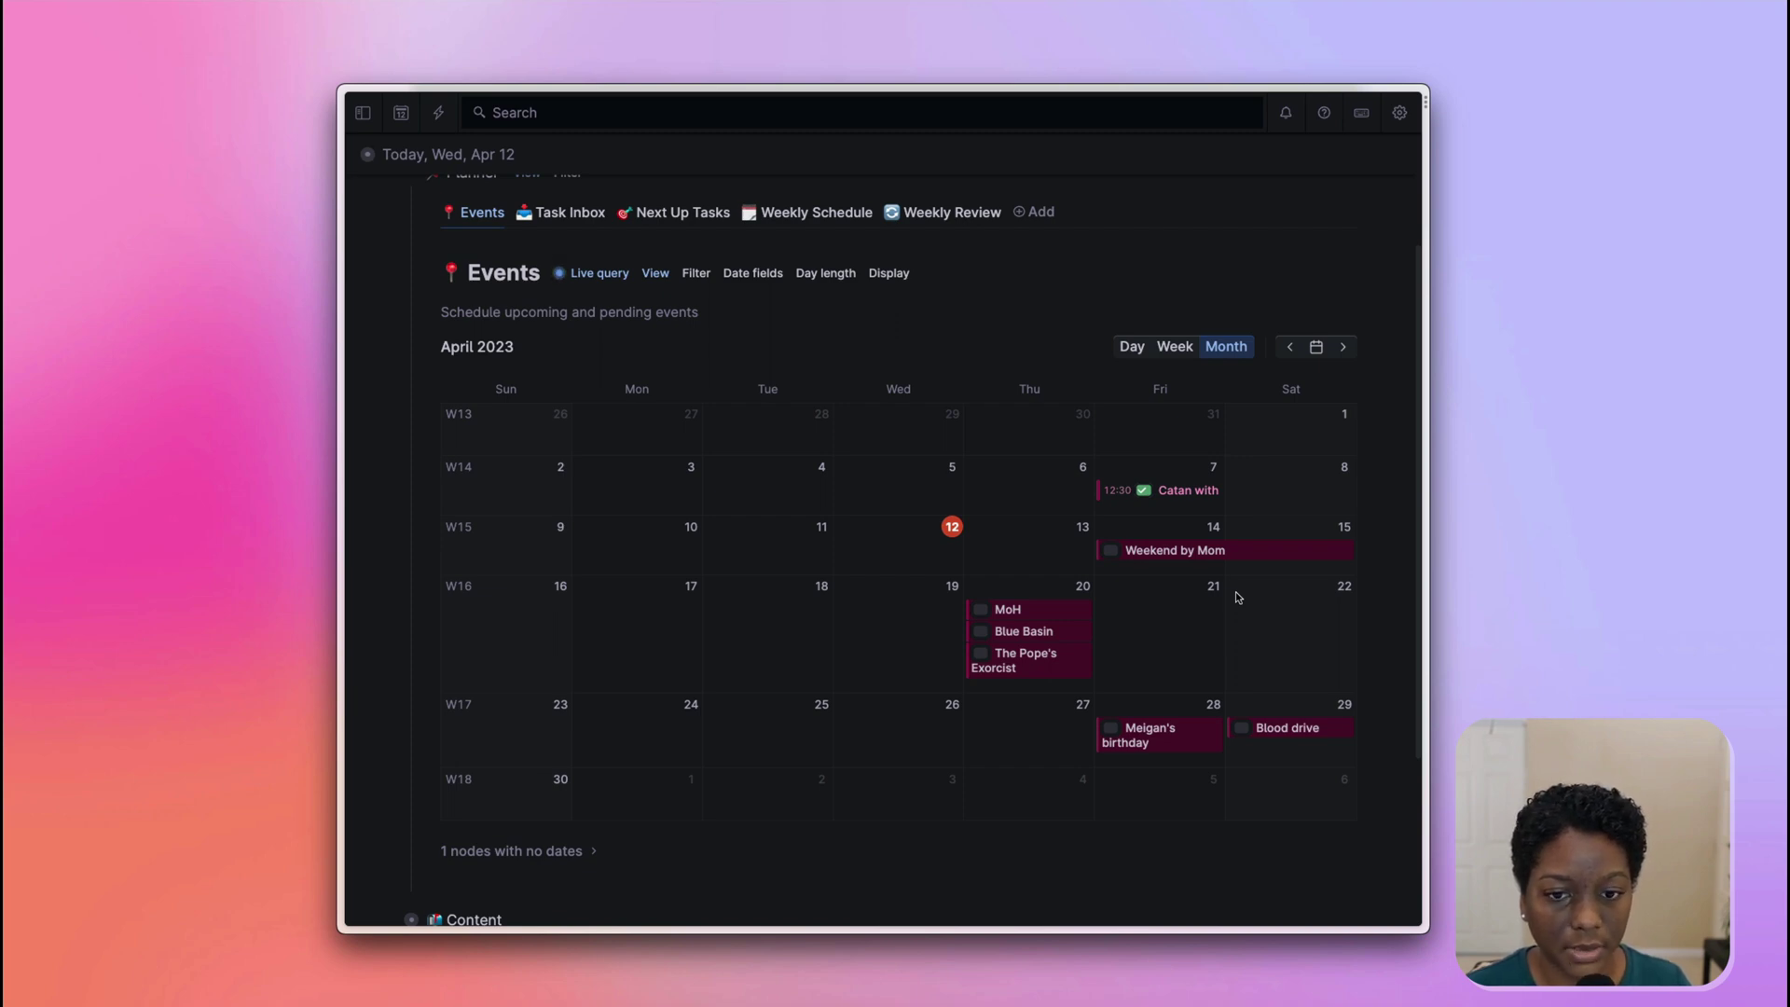
pyautogui.click(608, 277)
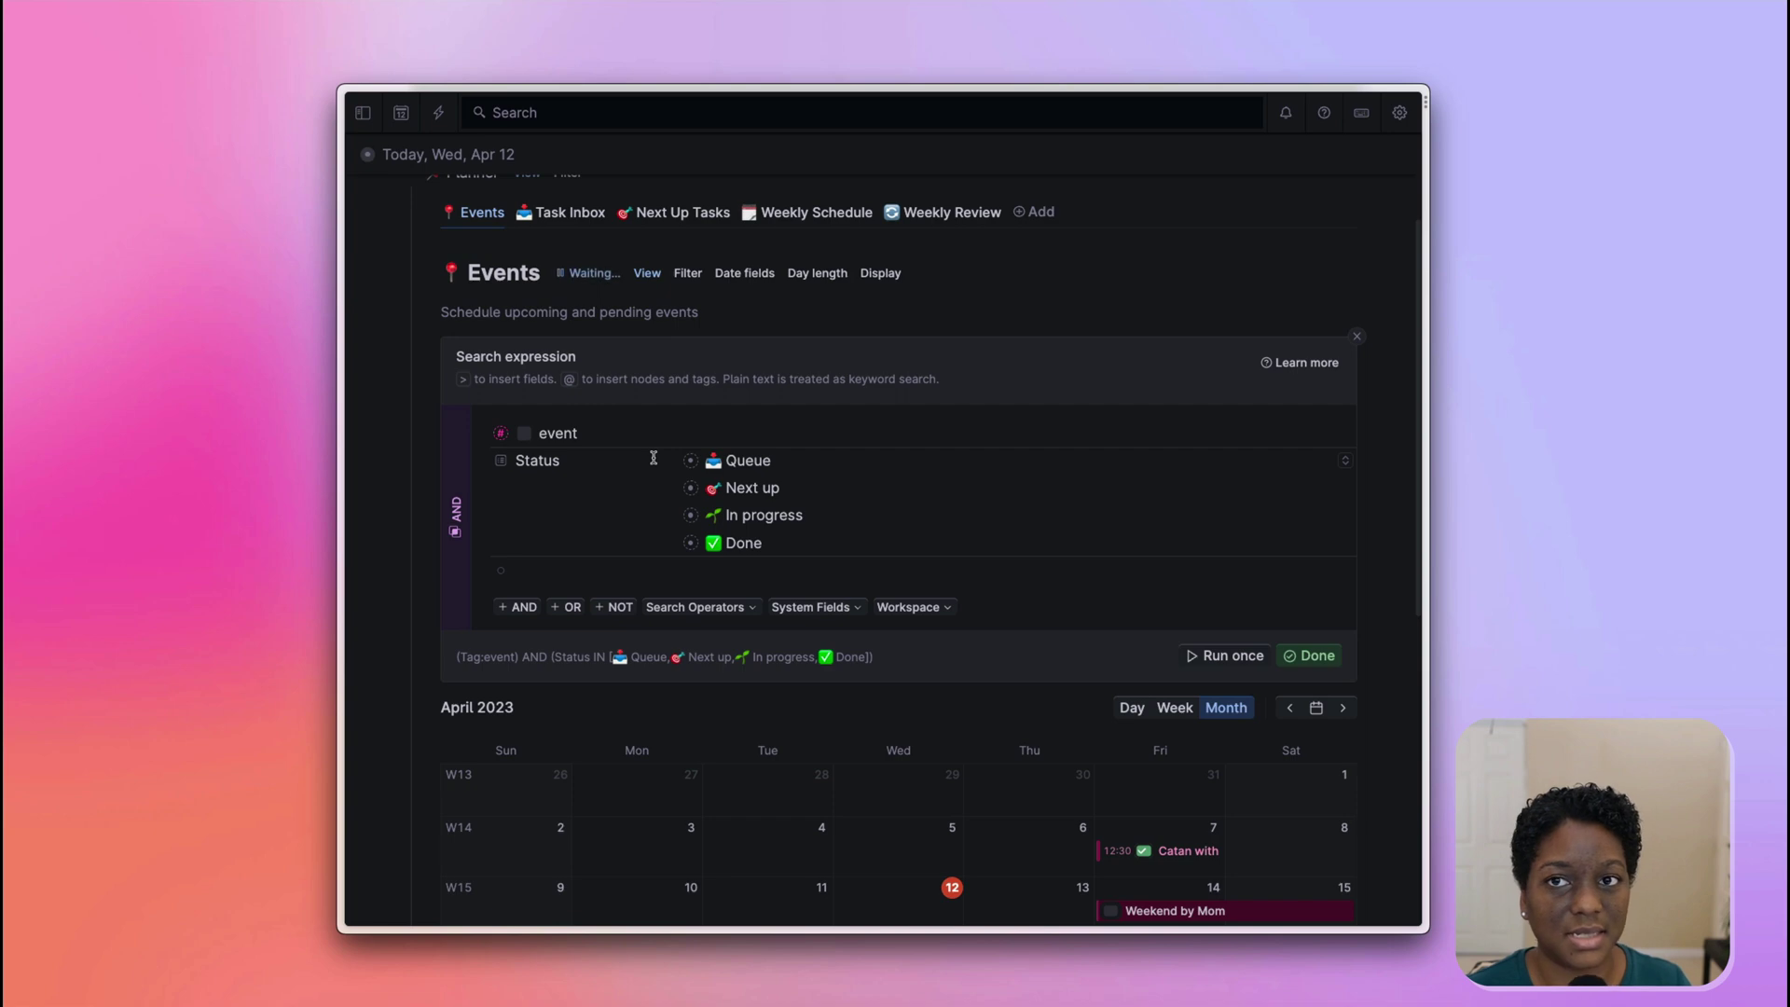
pyautogui.click(1345, 460)
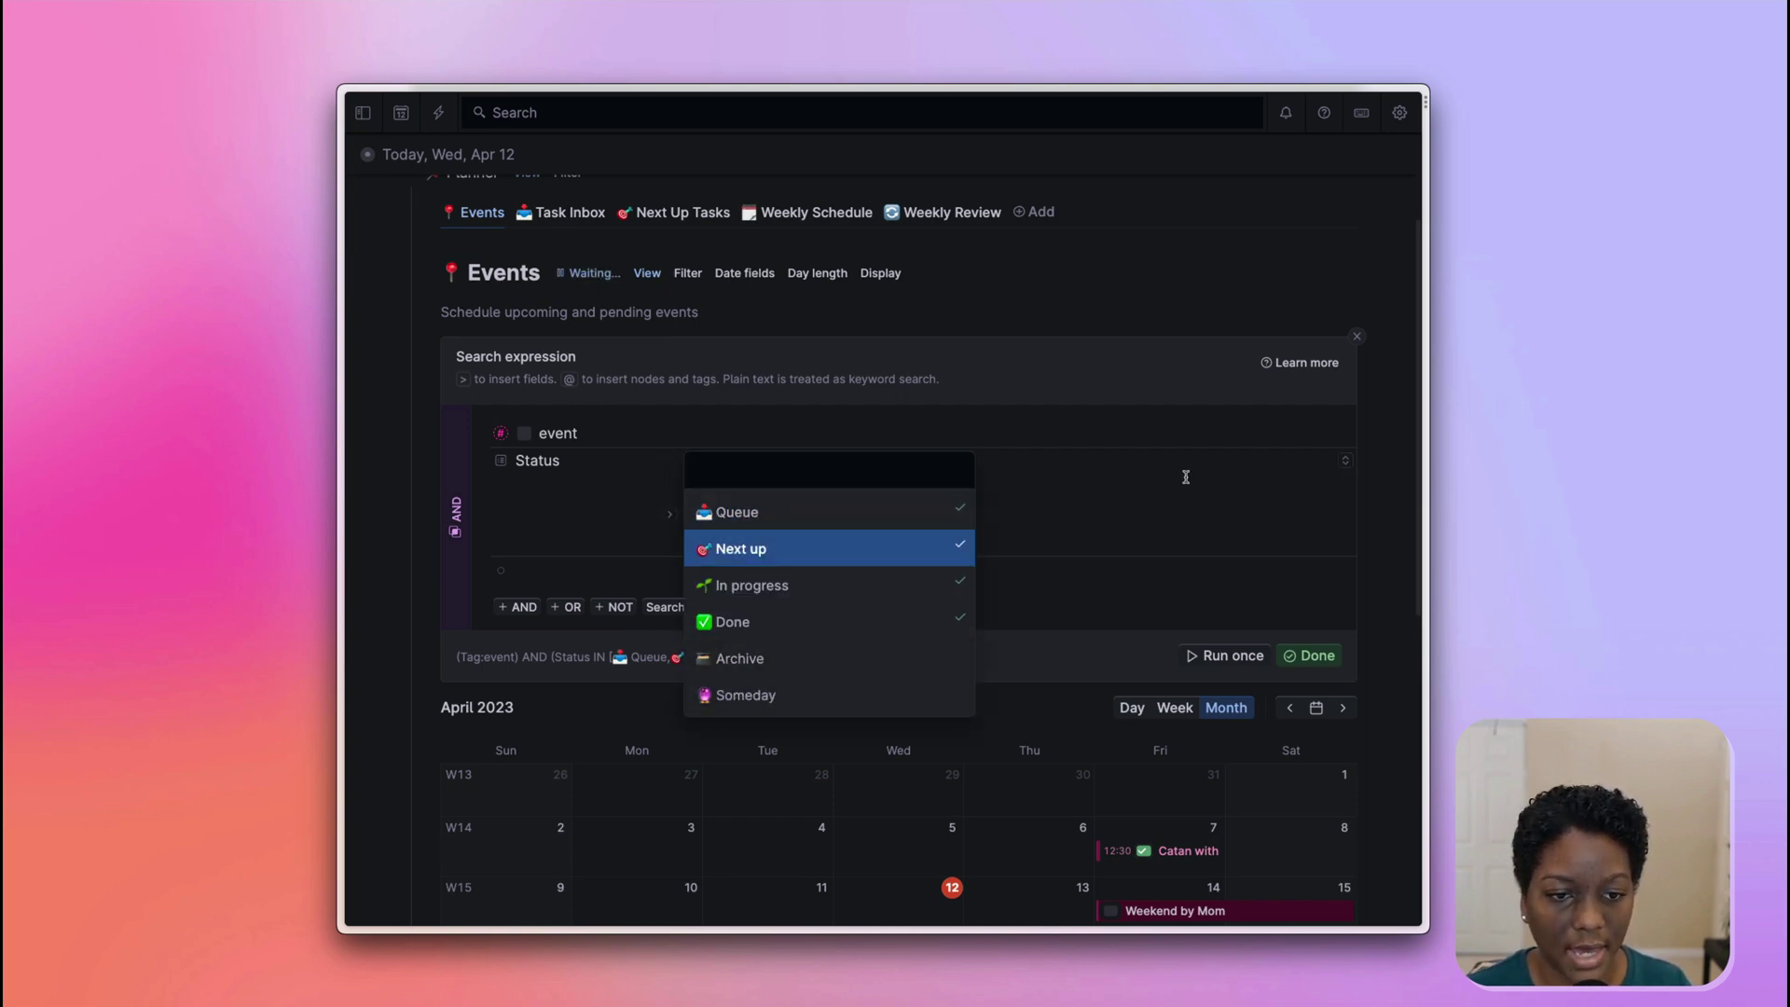
pyautogui.click(1374, 511)
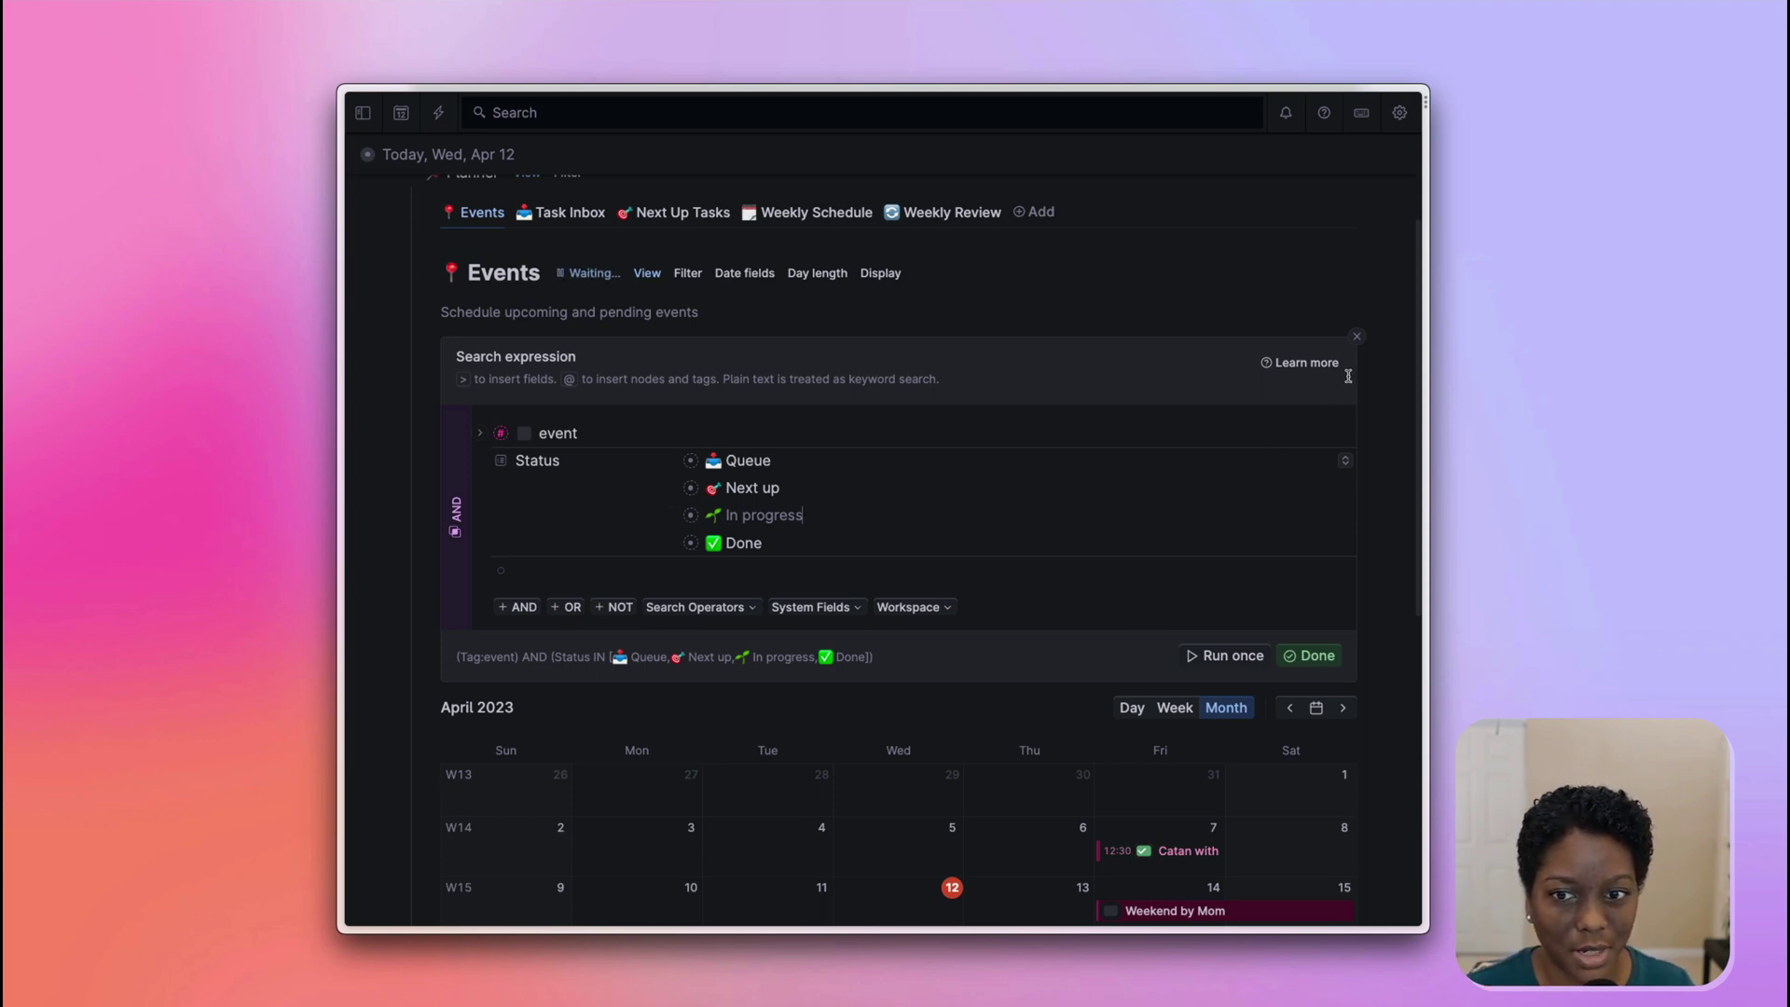
# Close the search expression unchanged and expand the Events calendar's single undated node, the scrubs errand
pyautogui.click(1356, 336)
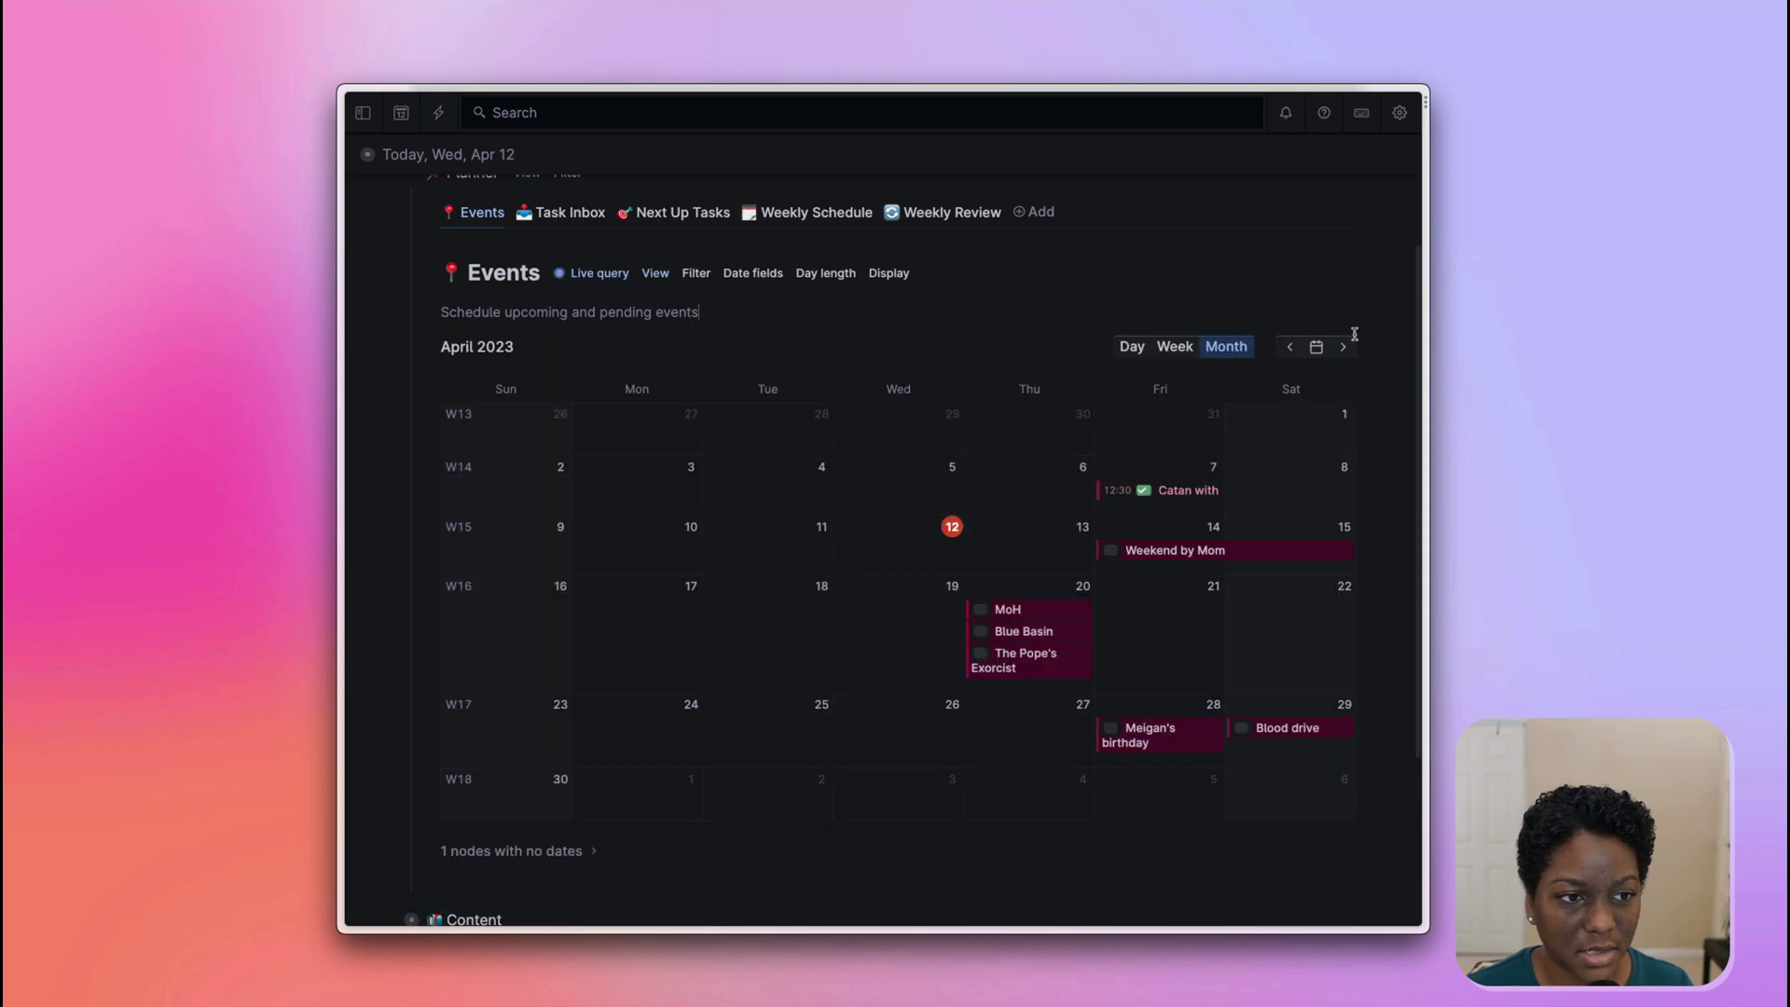
pyautogui.scroll(-2, 1353, 334)
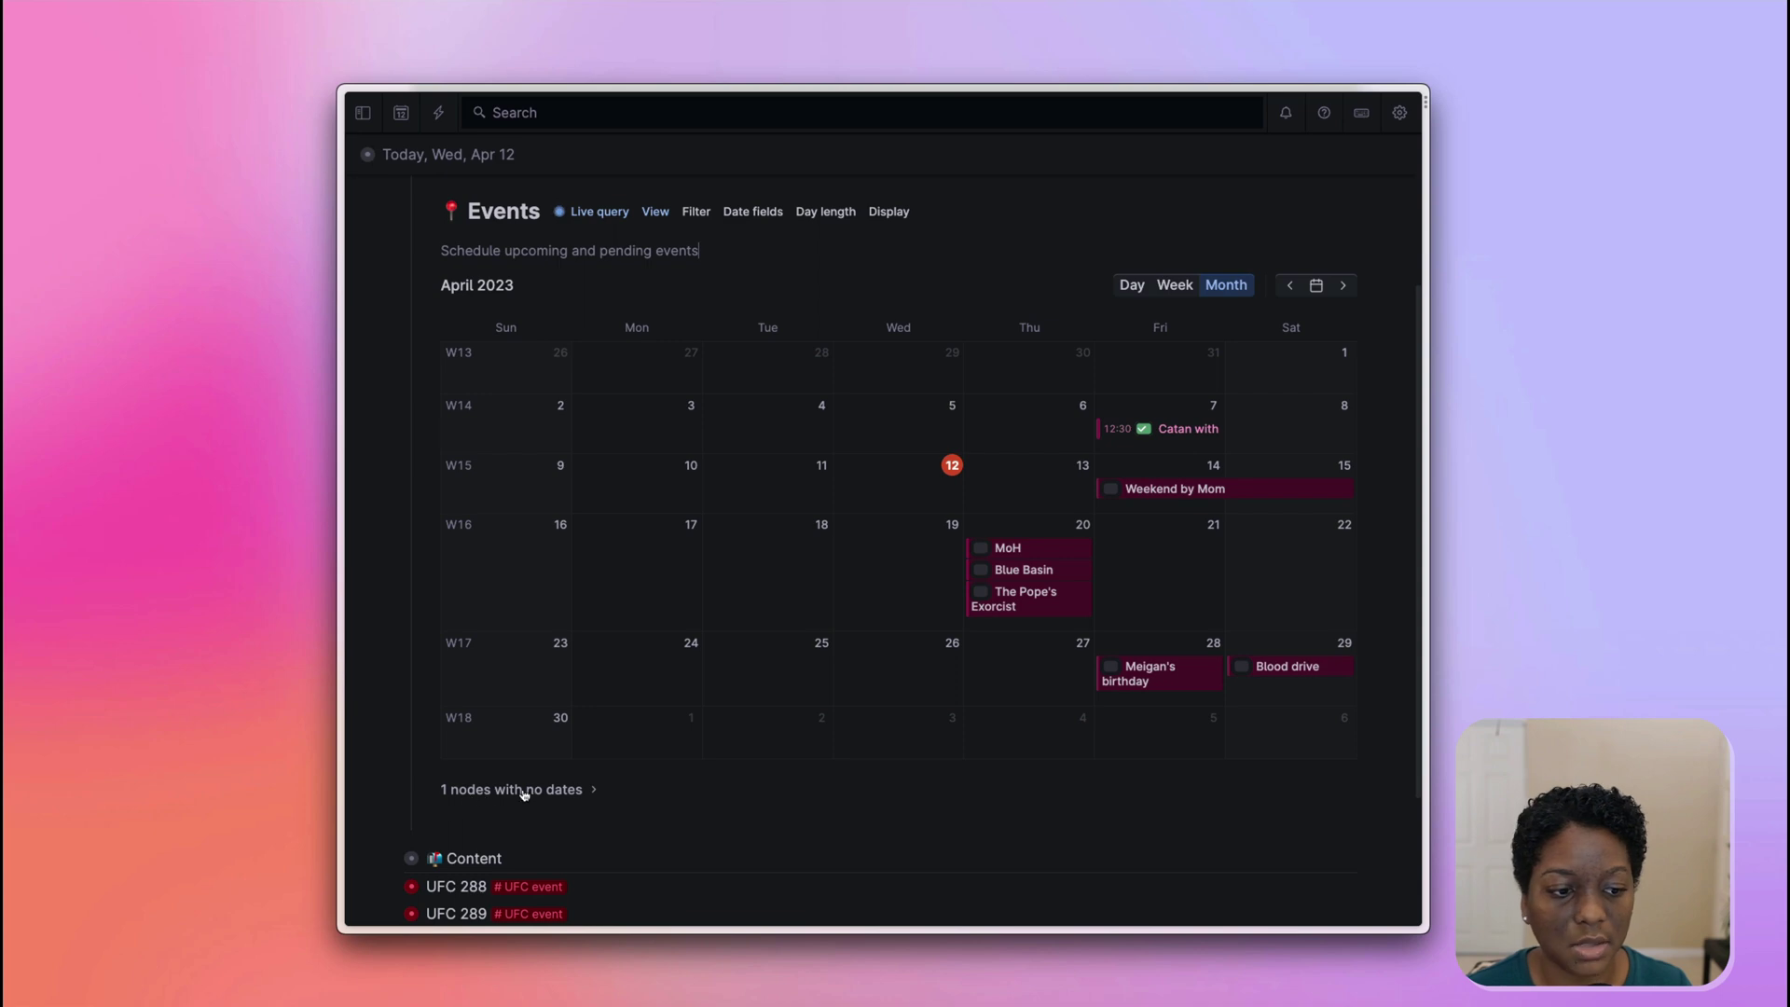
pyautogui.click(592, 791)
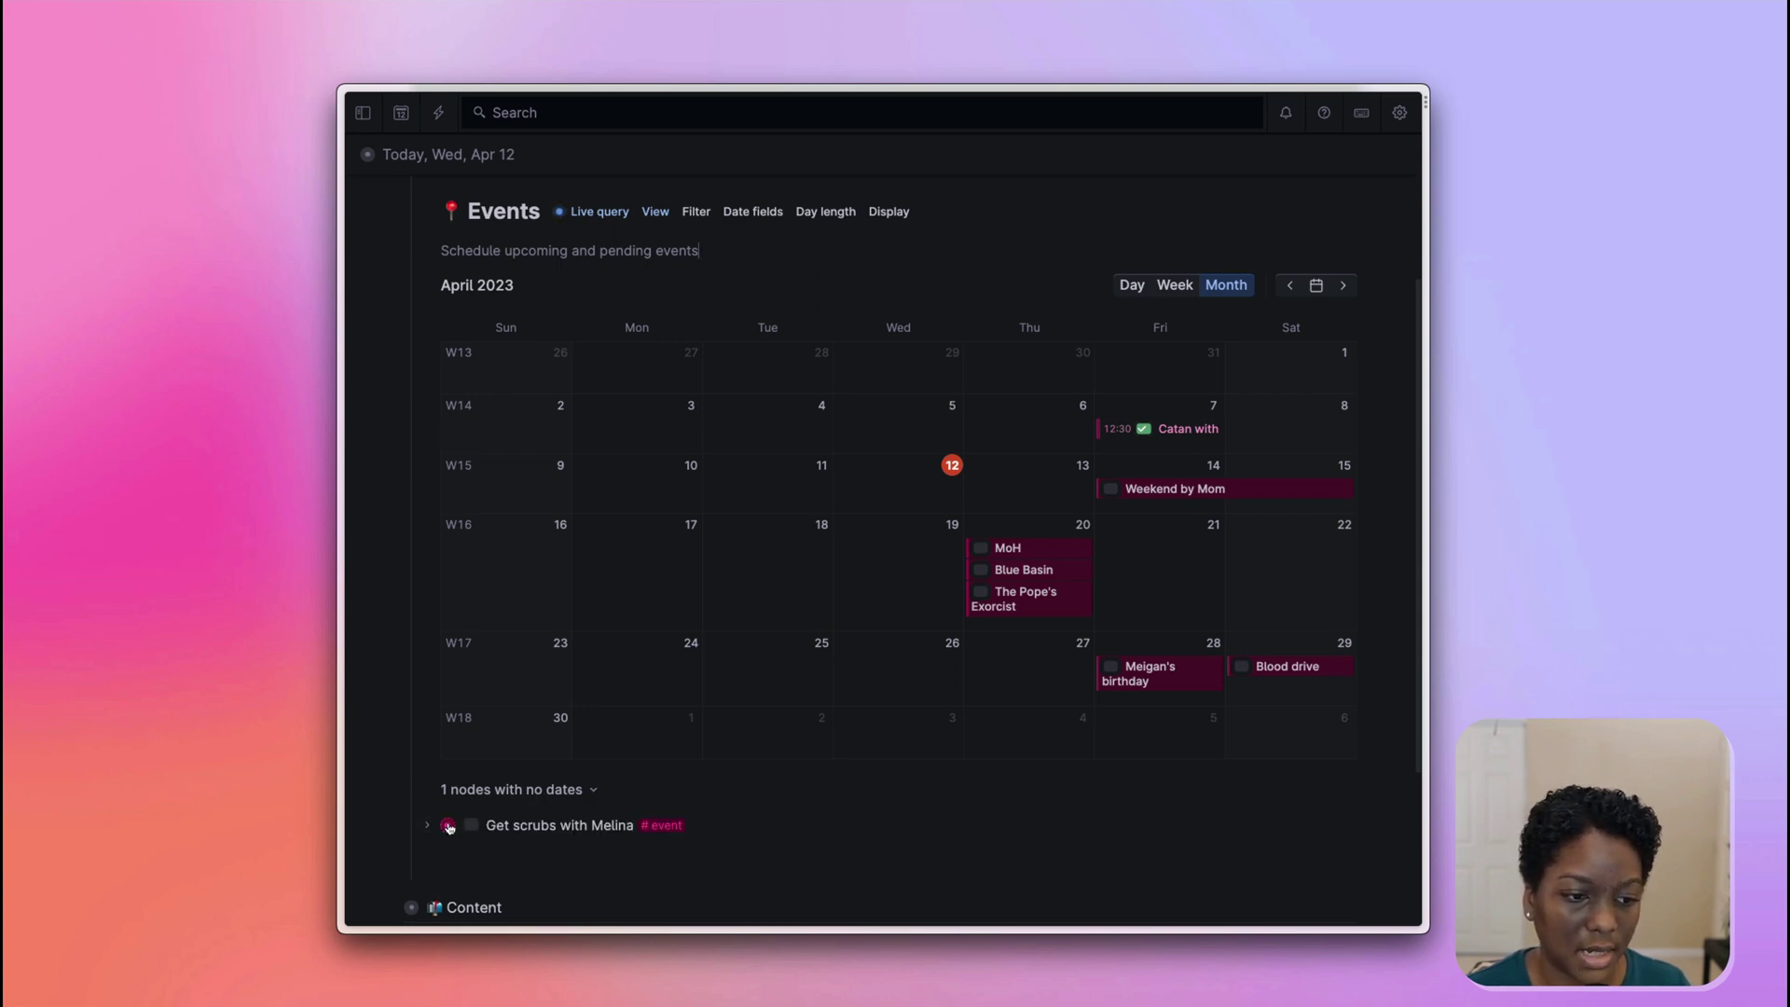
pyautogui.moveTo(448, 825)
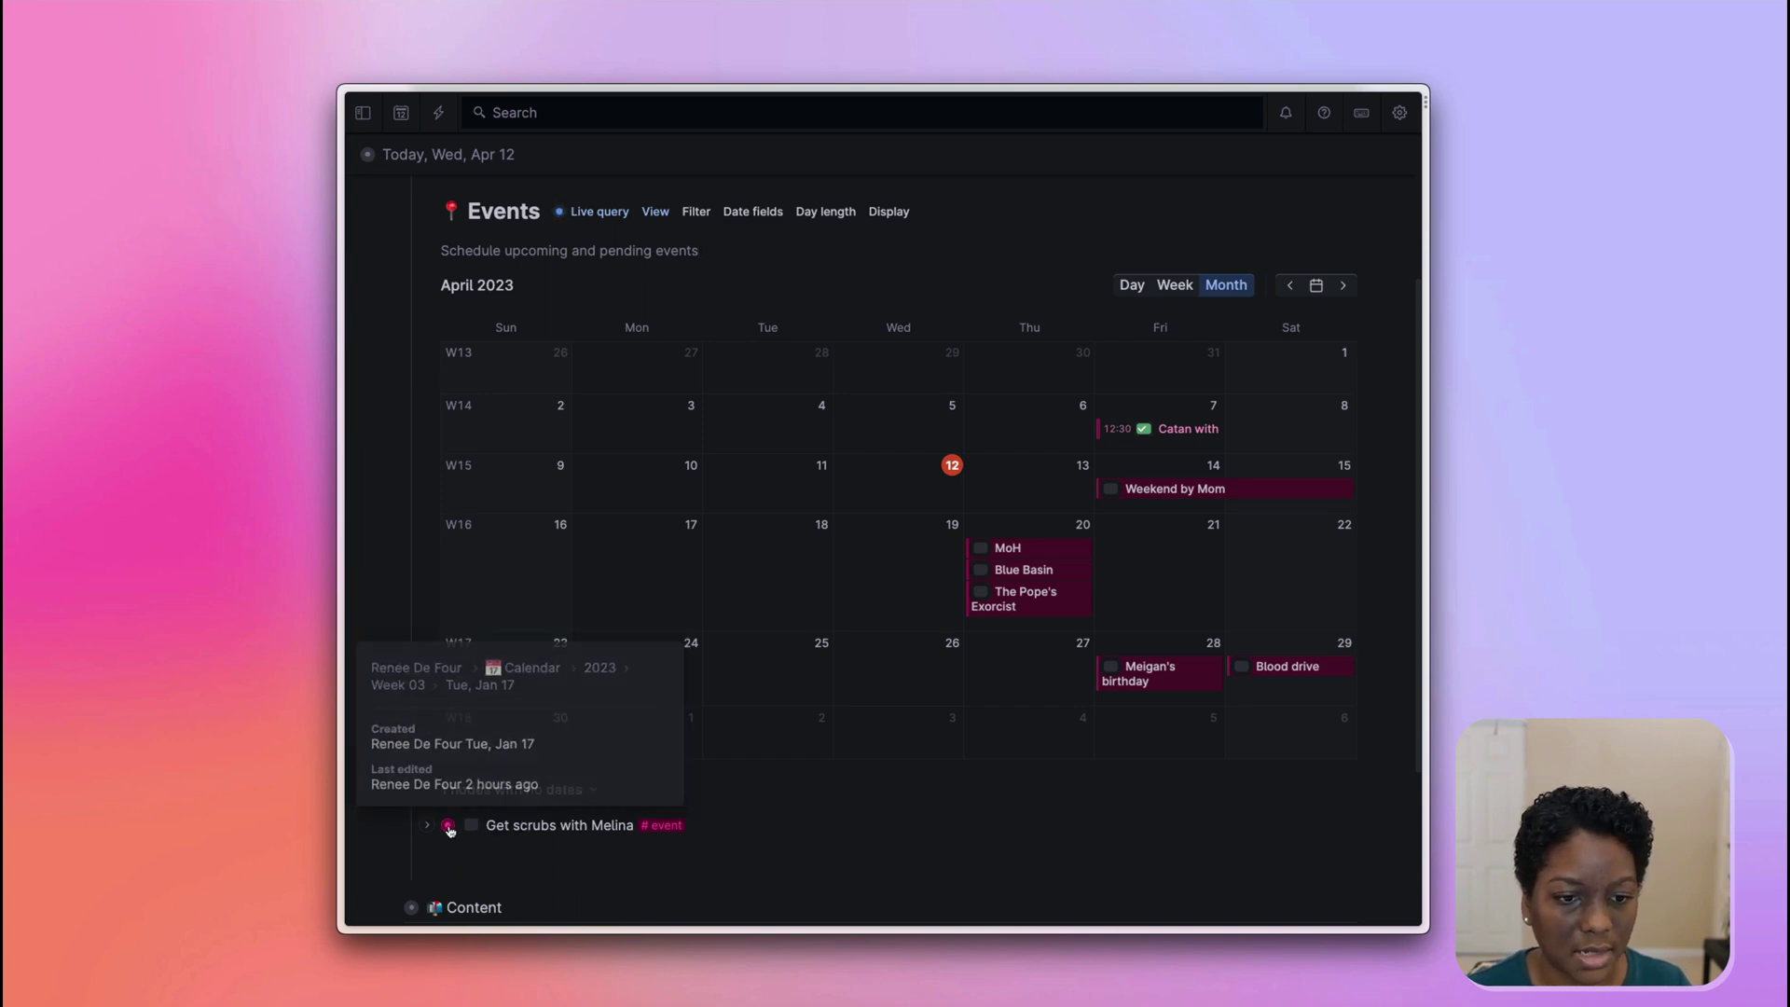
pyautogui.moveTo(448, 830); pyautogui.dragTo(746, 669)
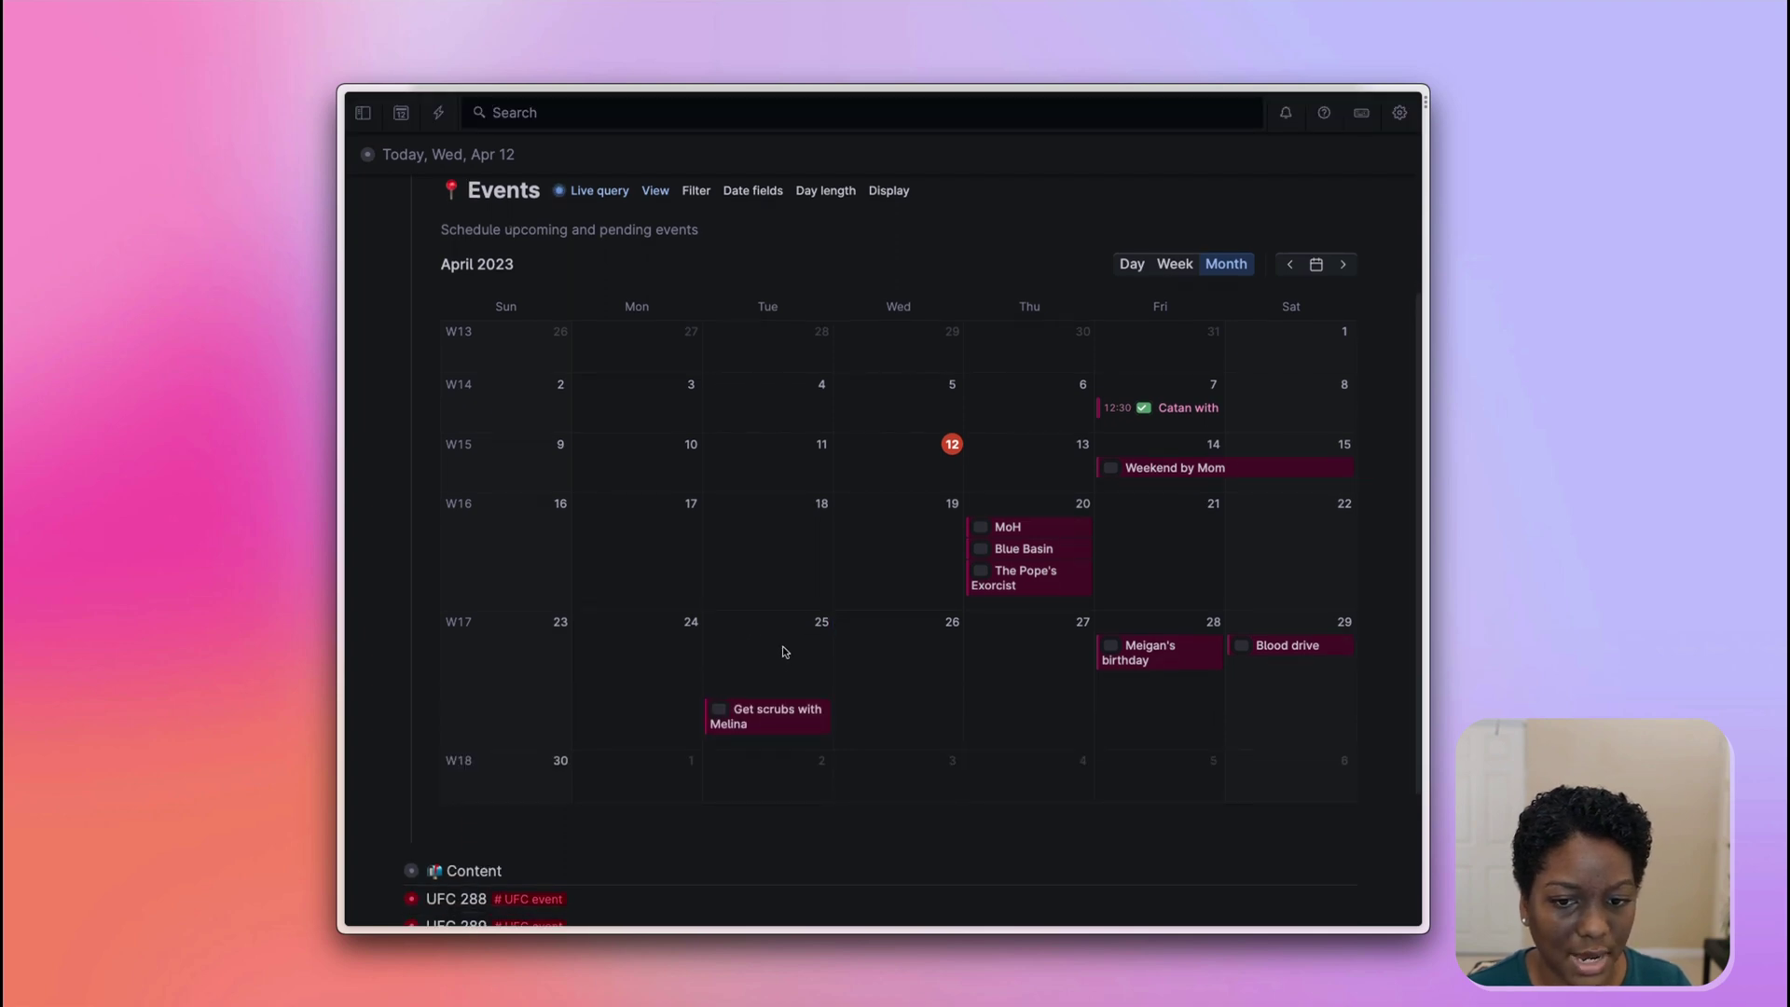
pyautogui.click(741, 658)
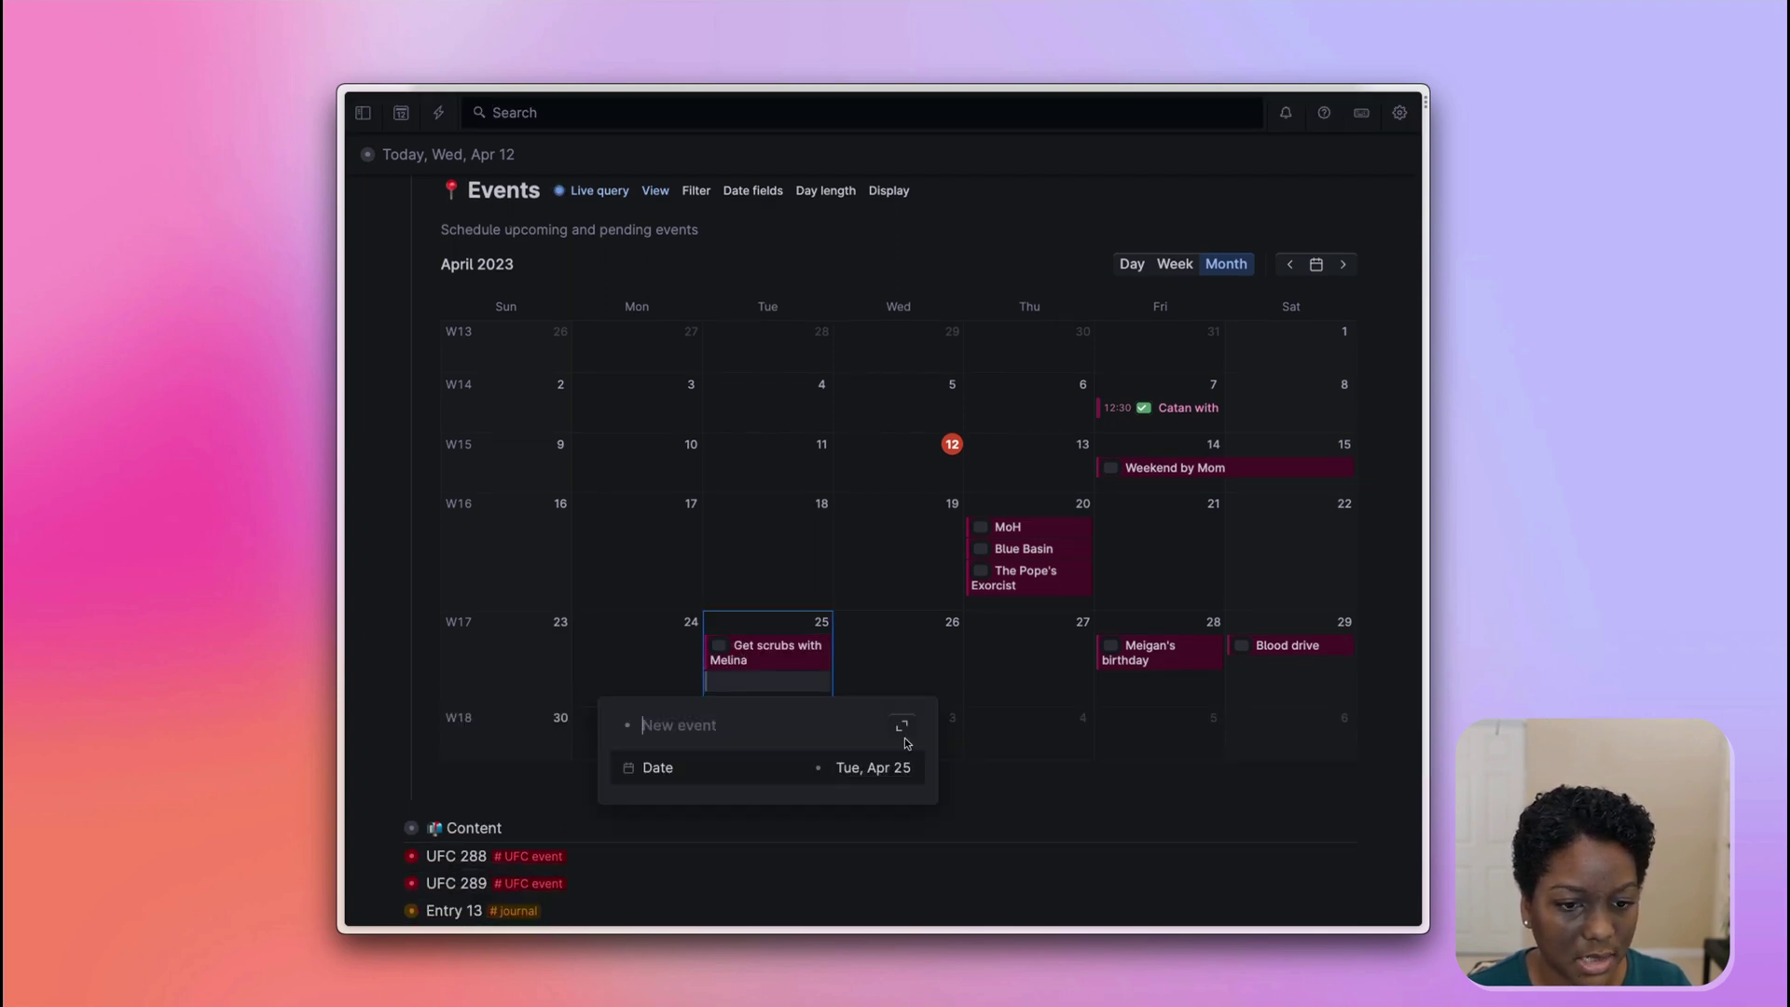
pyautogui.click(1030, 797)
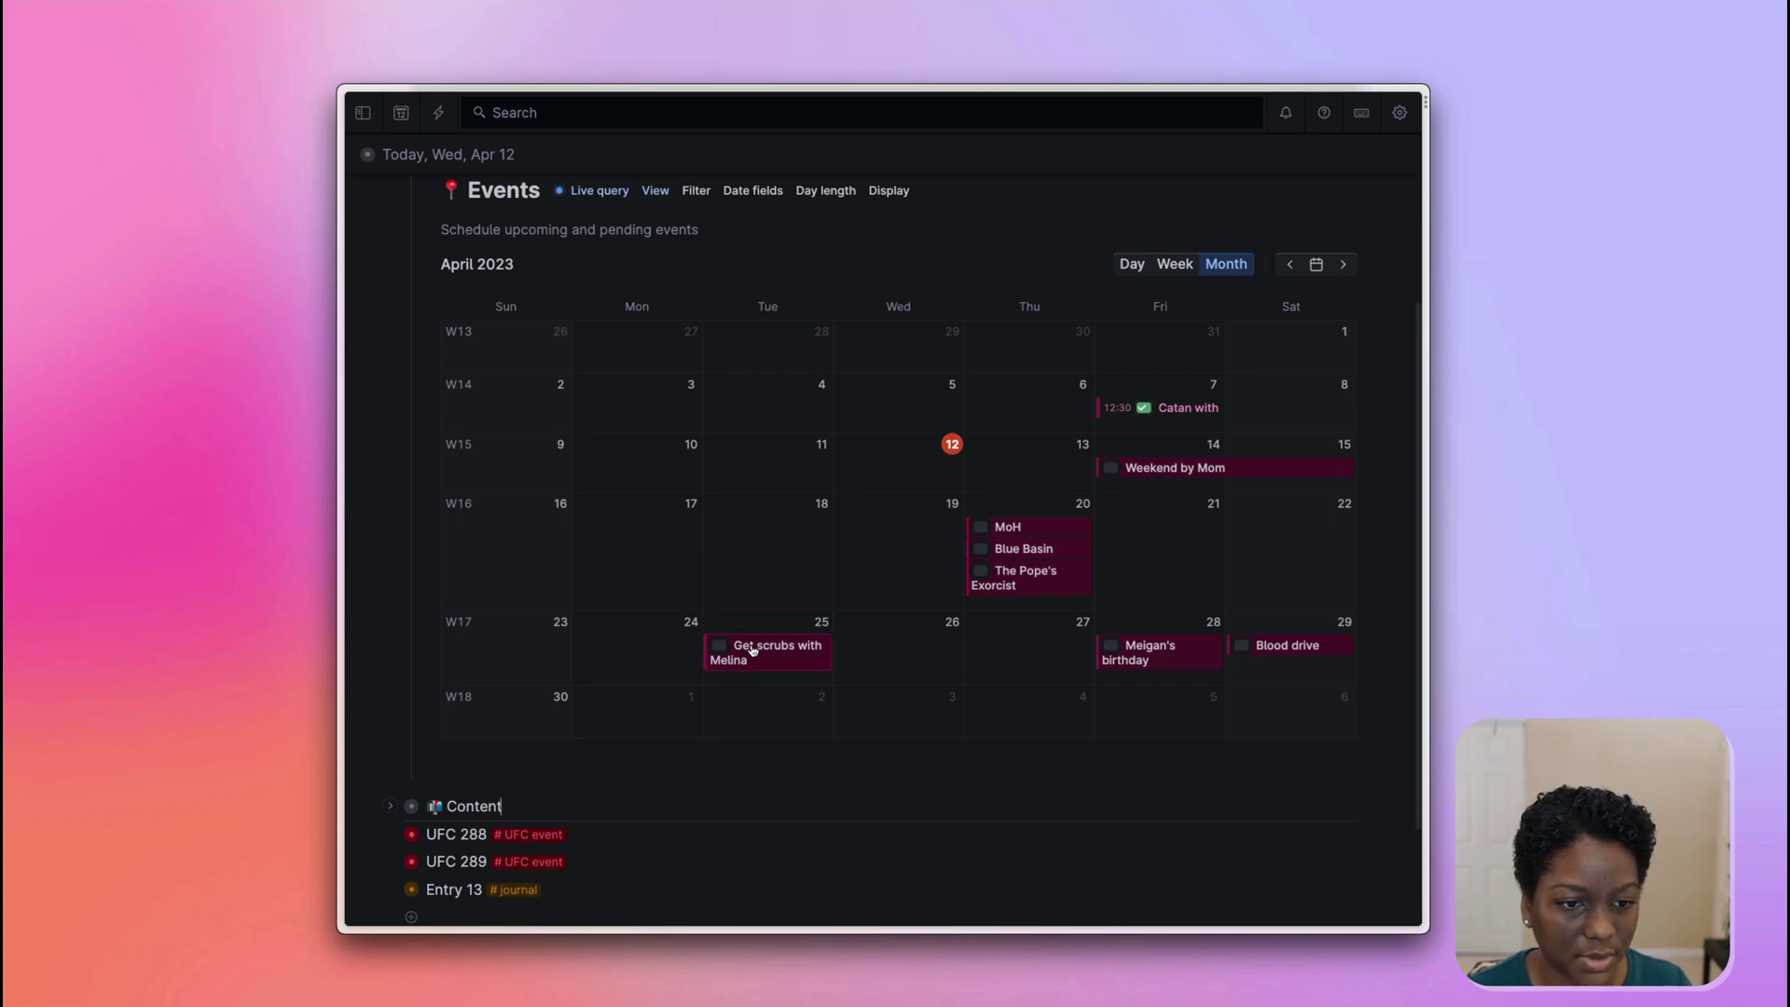
pyautogui.moveTo(753, 650)
pyautogui.mouseDown()
pyautogui.moveTo(532, 778)
pyautogui.moveTo(478, 756)
pyautogui.moveTo(685, 708)
pyautogui.moveTo(746, 631)
pyautogui.moveTo(762, 639)
pyautogui.mouseUp()
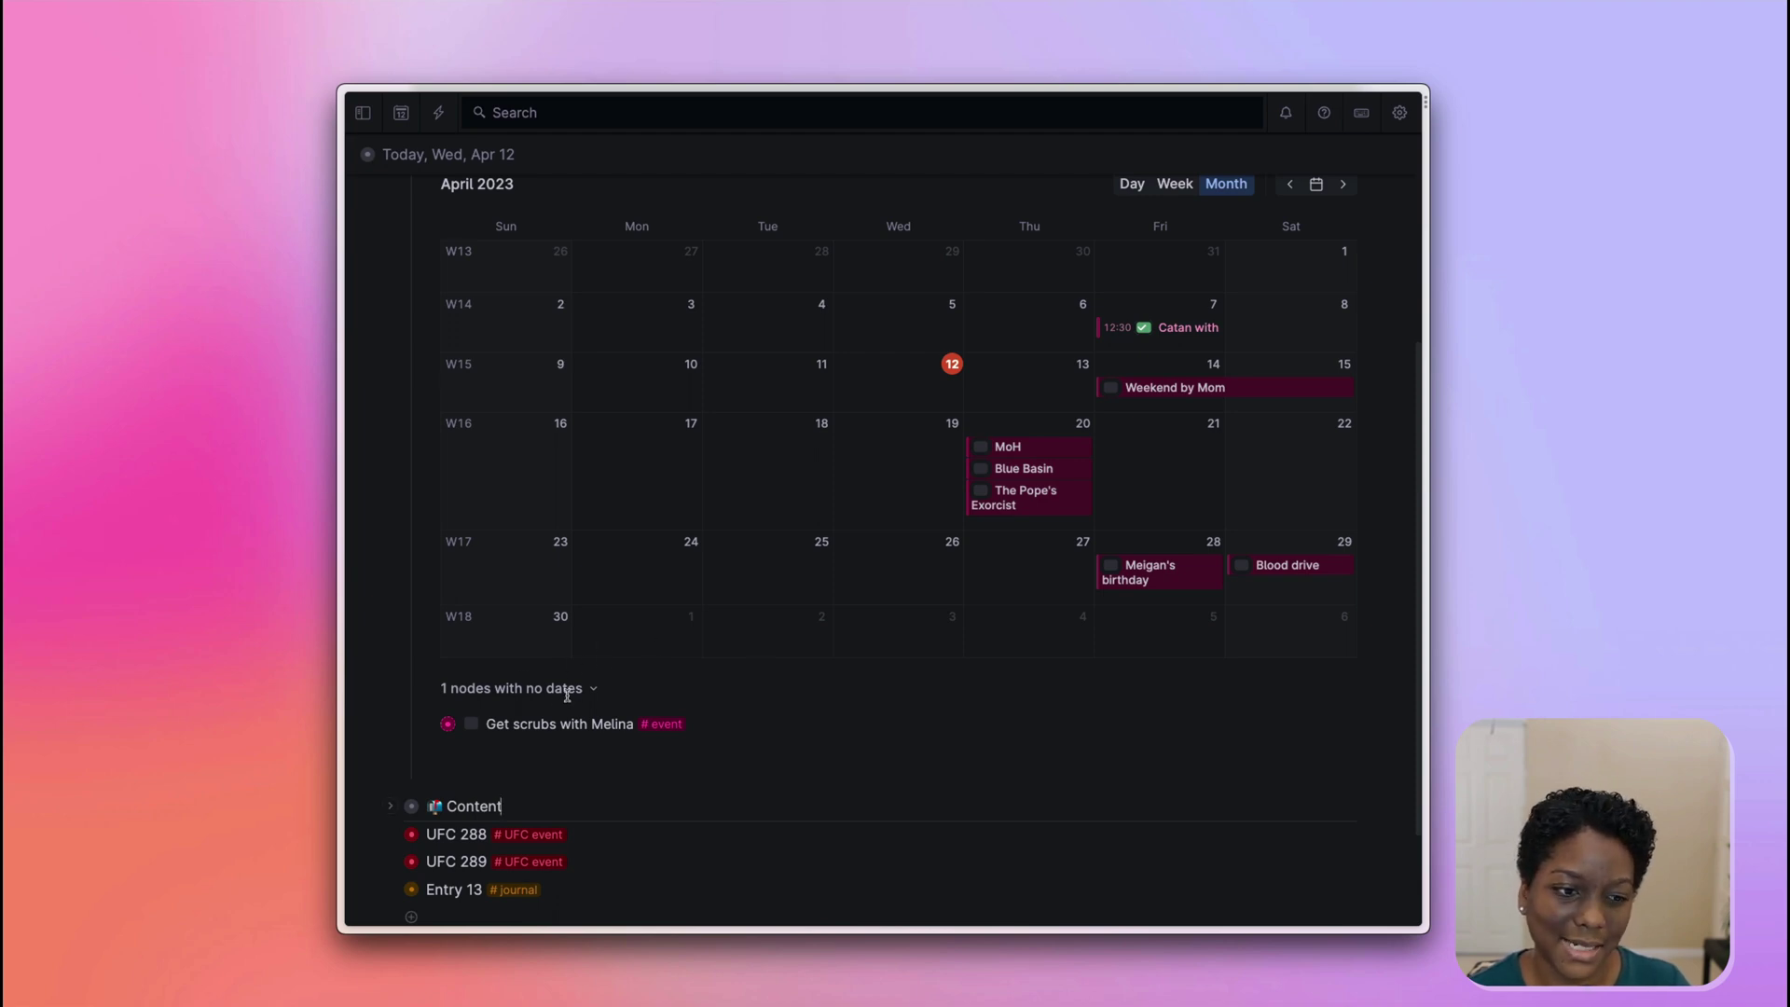
pyautogui.scroll(2, 565, 697)
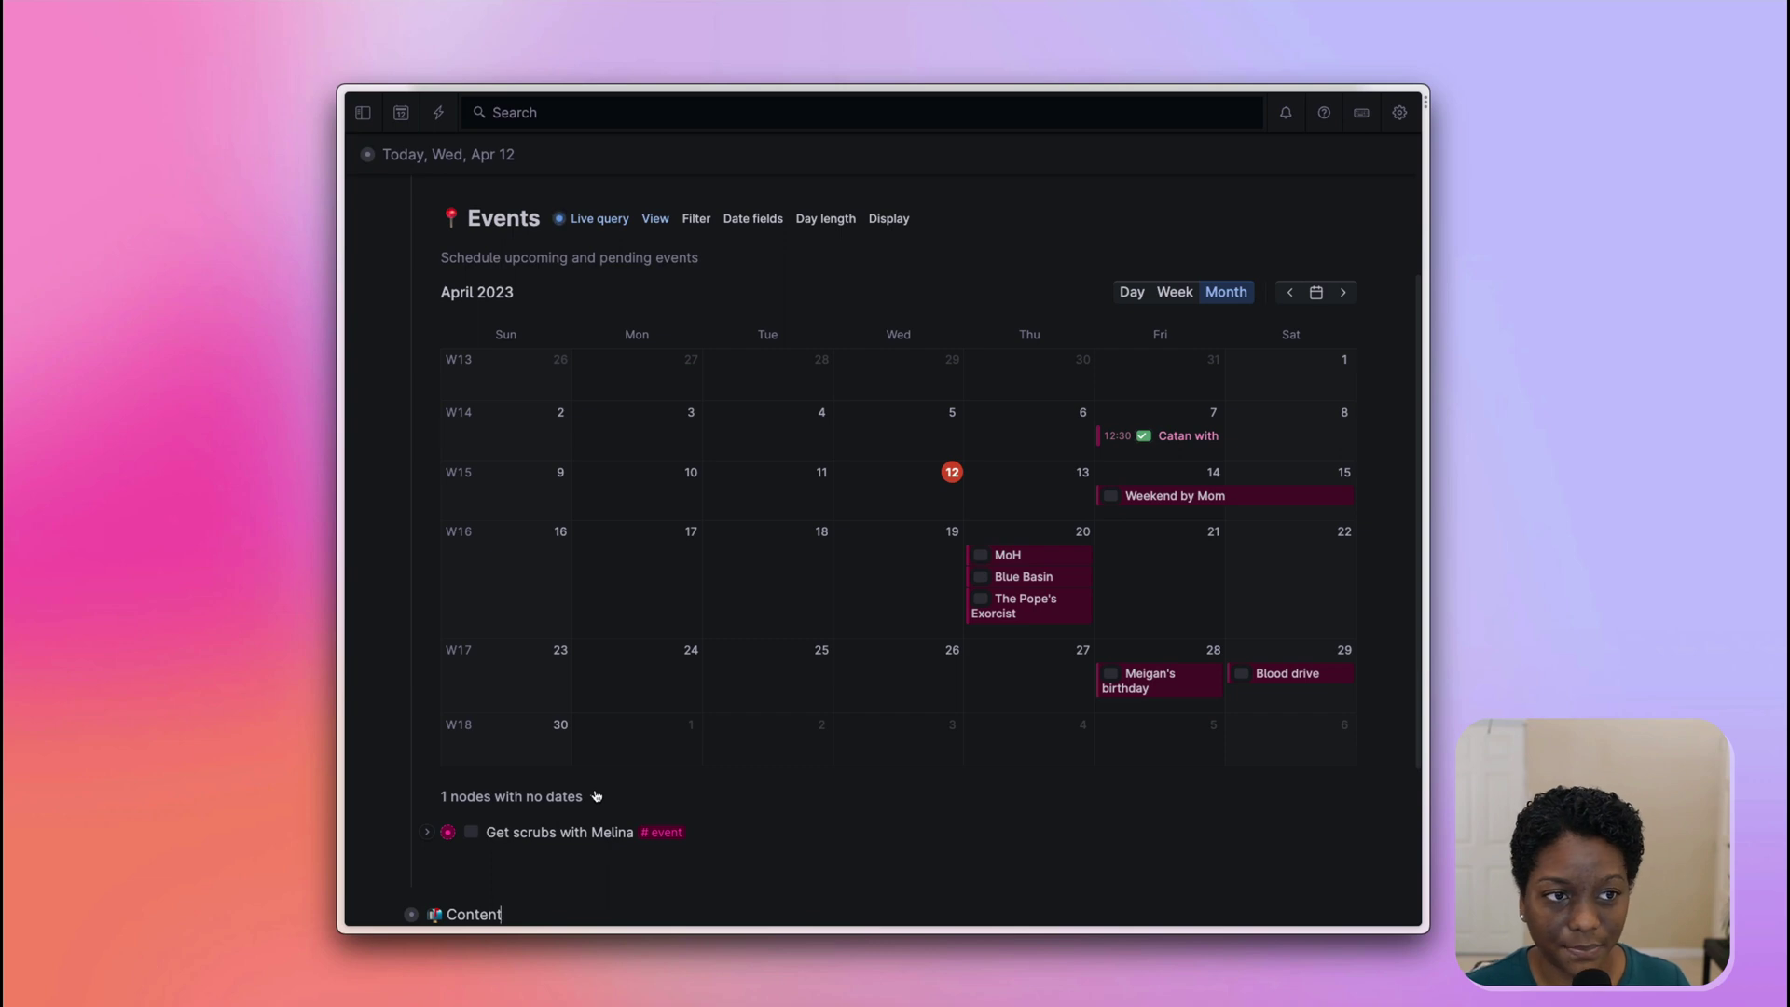
pyautogui.scroll(1, 597, 795)
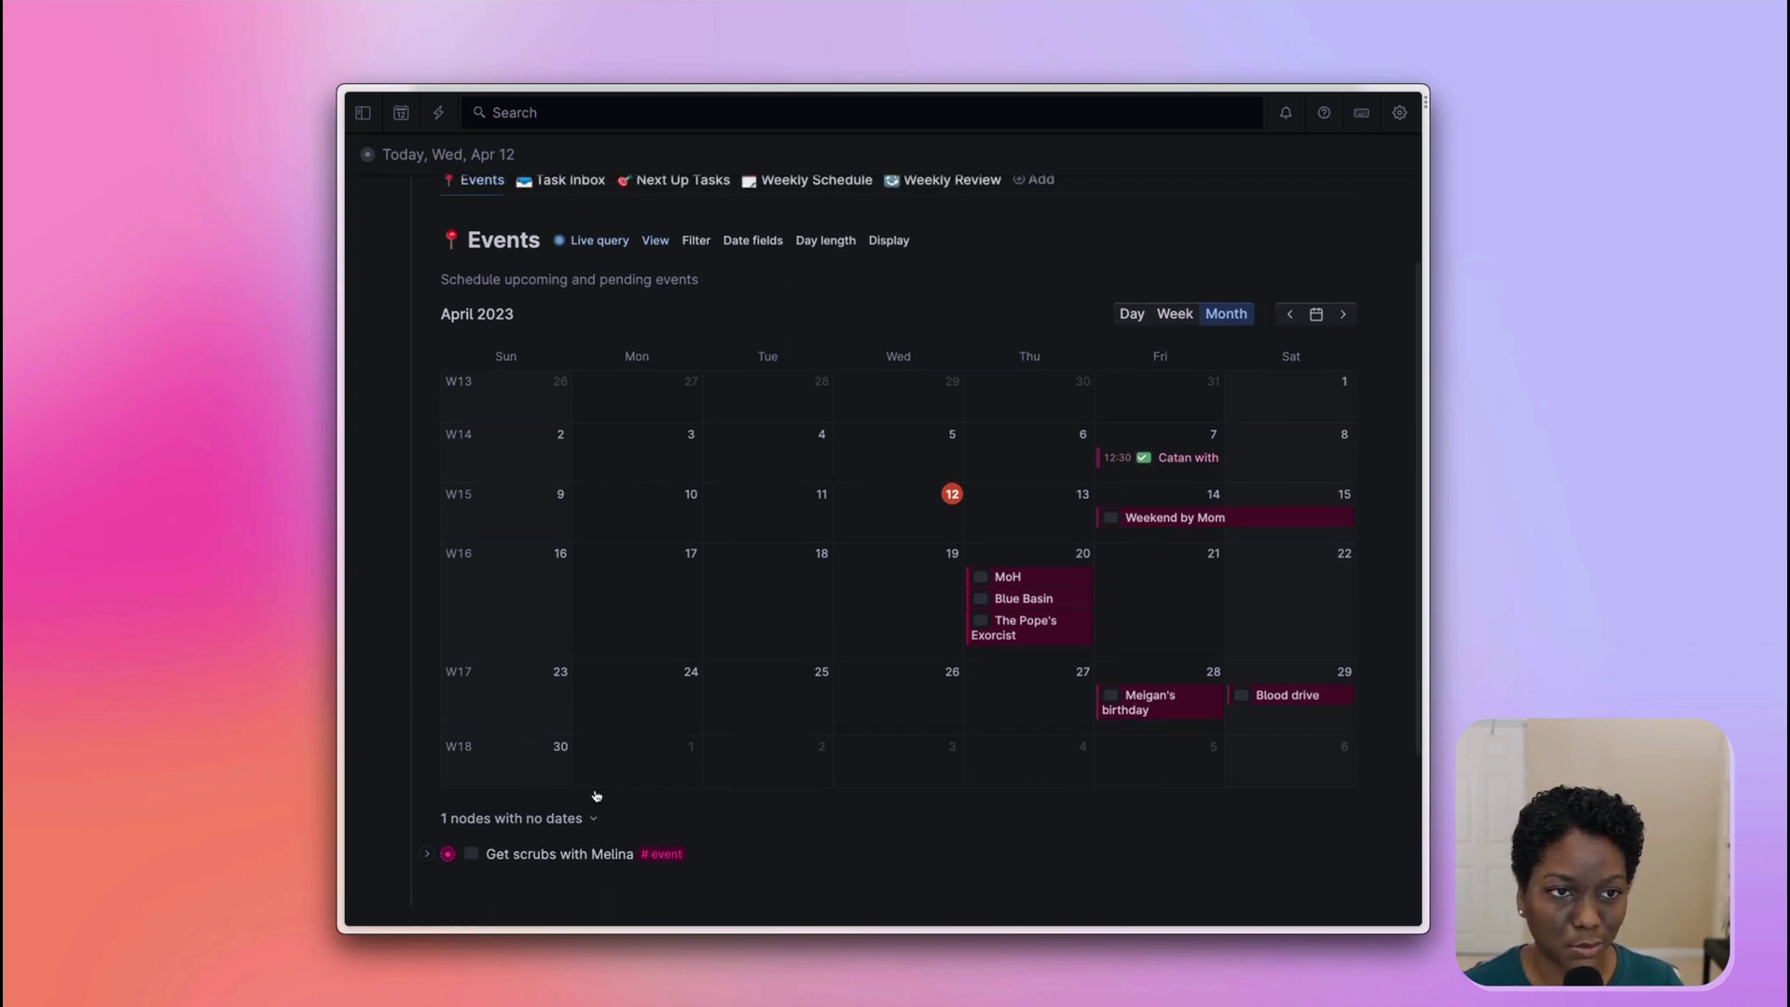
pyautogui.scroll(3, 596, 795)
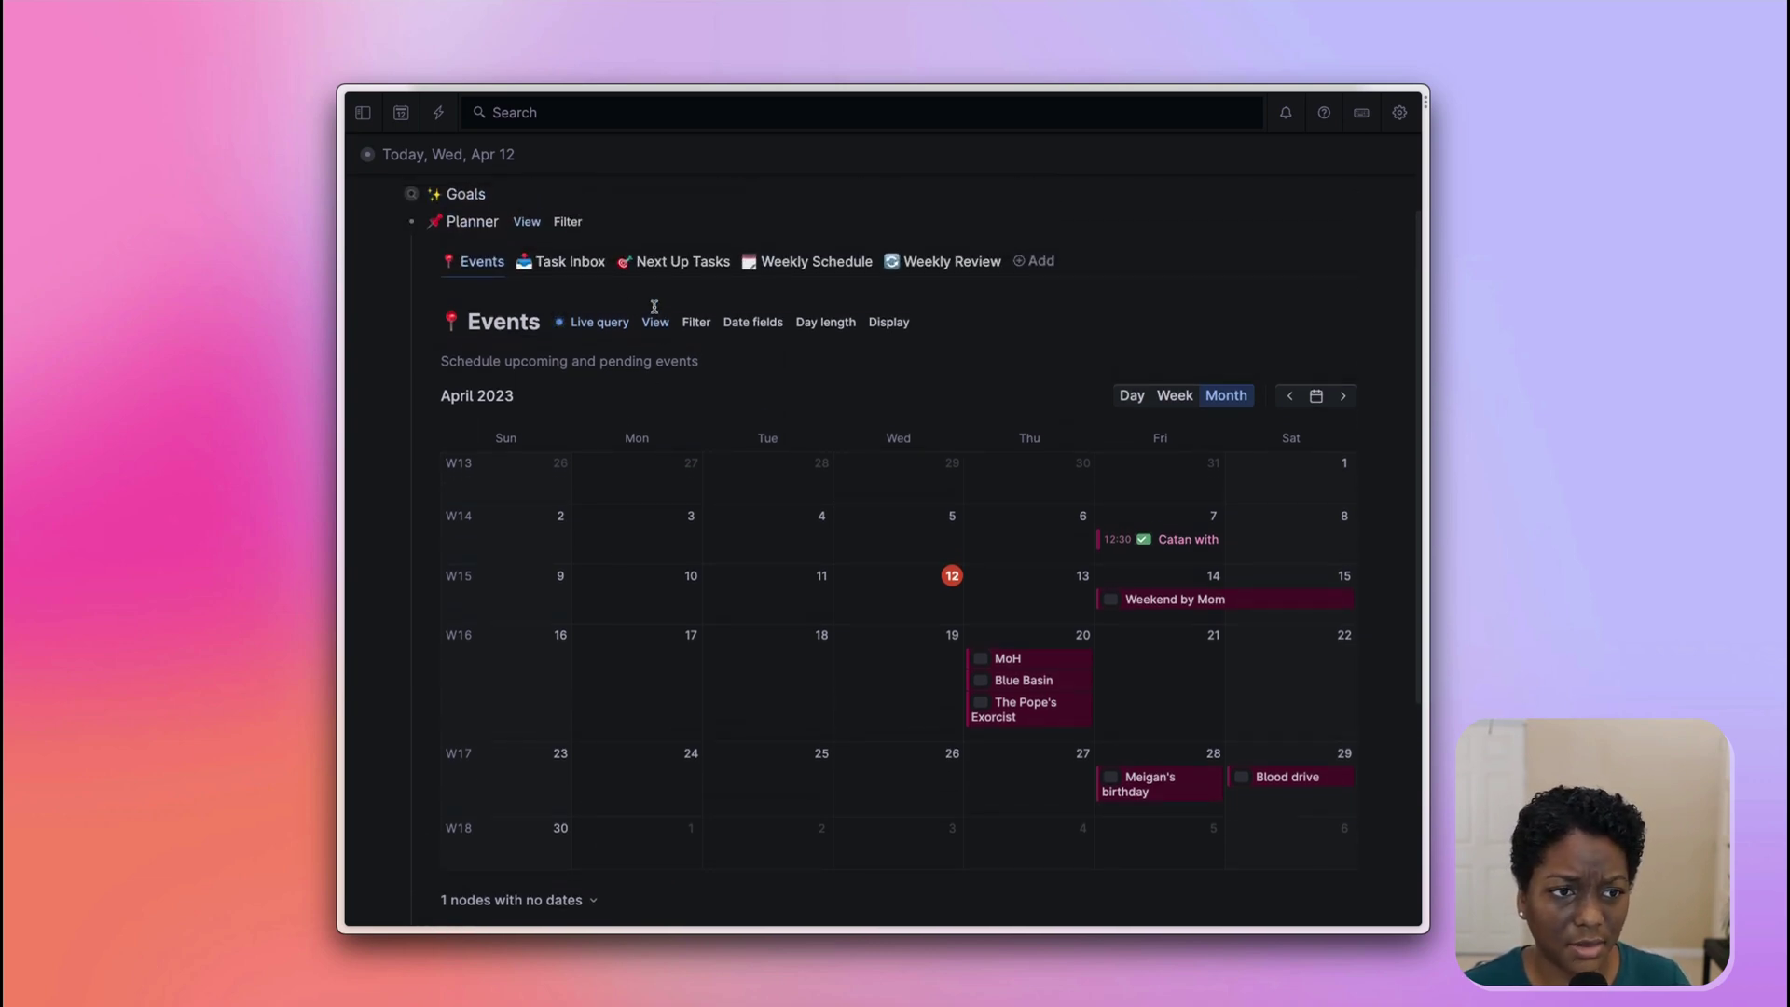
# Step through the Planner's Task Inbox and Next Up Tasks views to the Weekly Schedule calendar
pyautogui.click(571, 262)
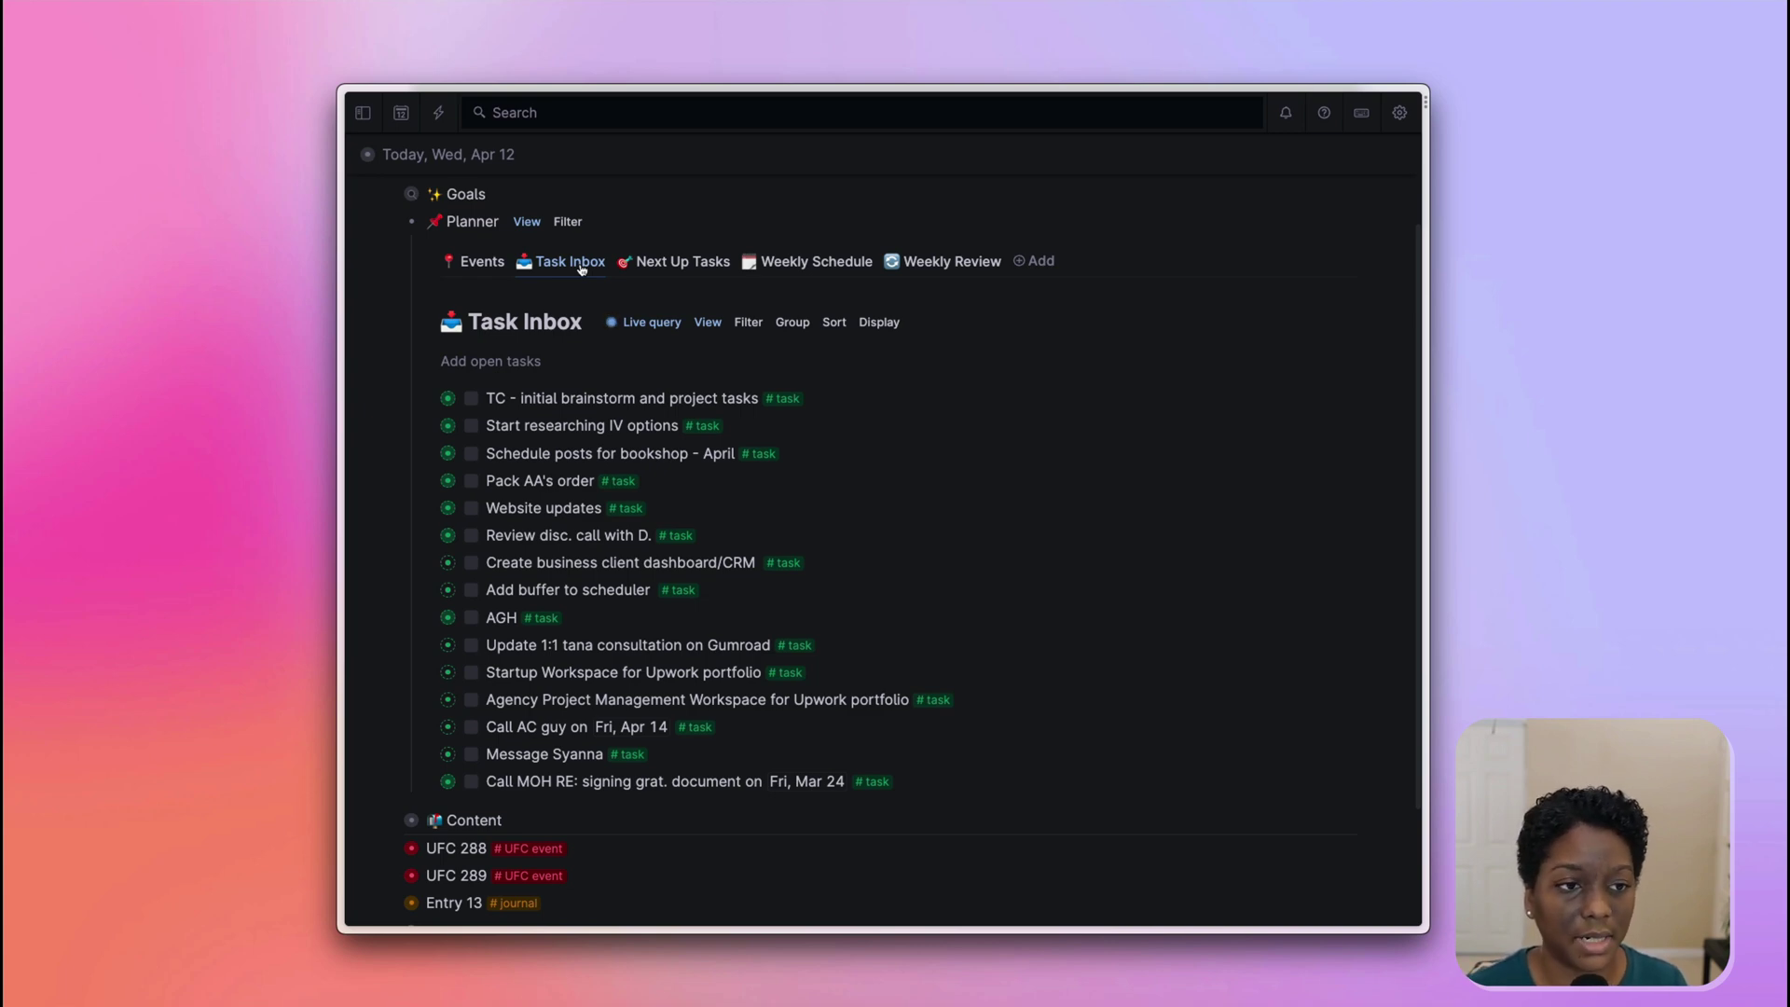
pyautogui.click(681, 263)
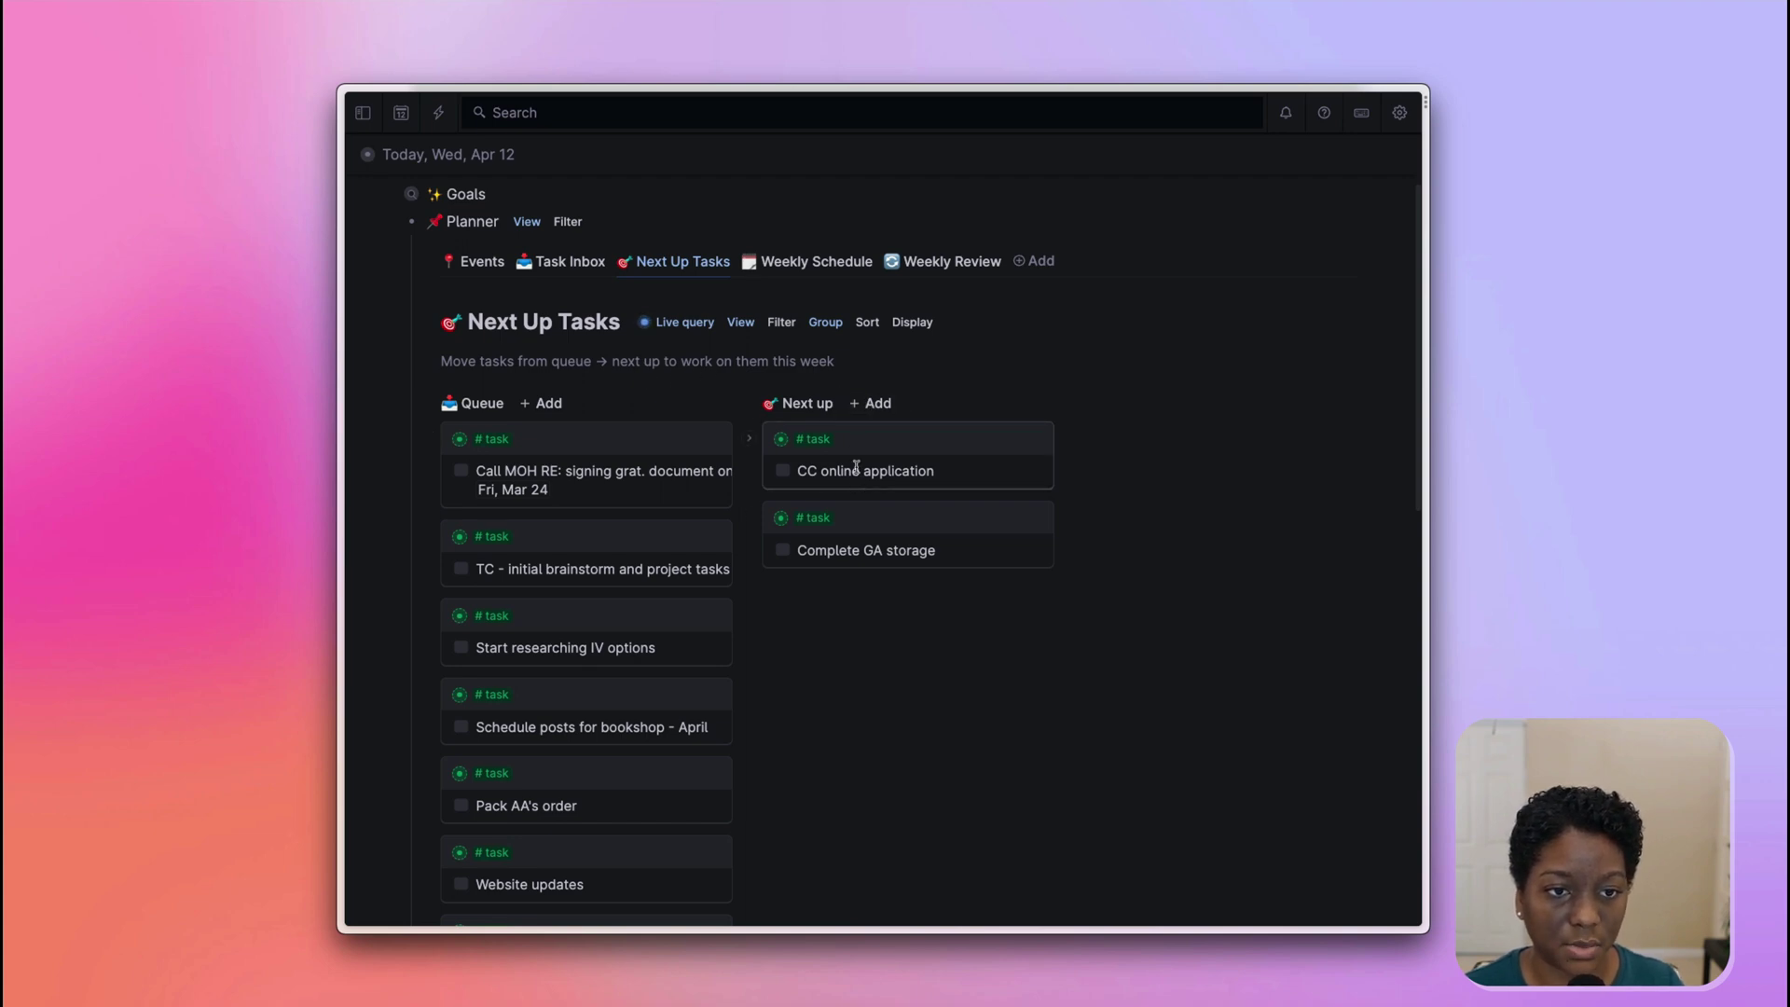
pyautogui.click(832, 264)
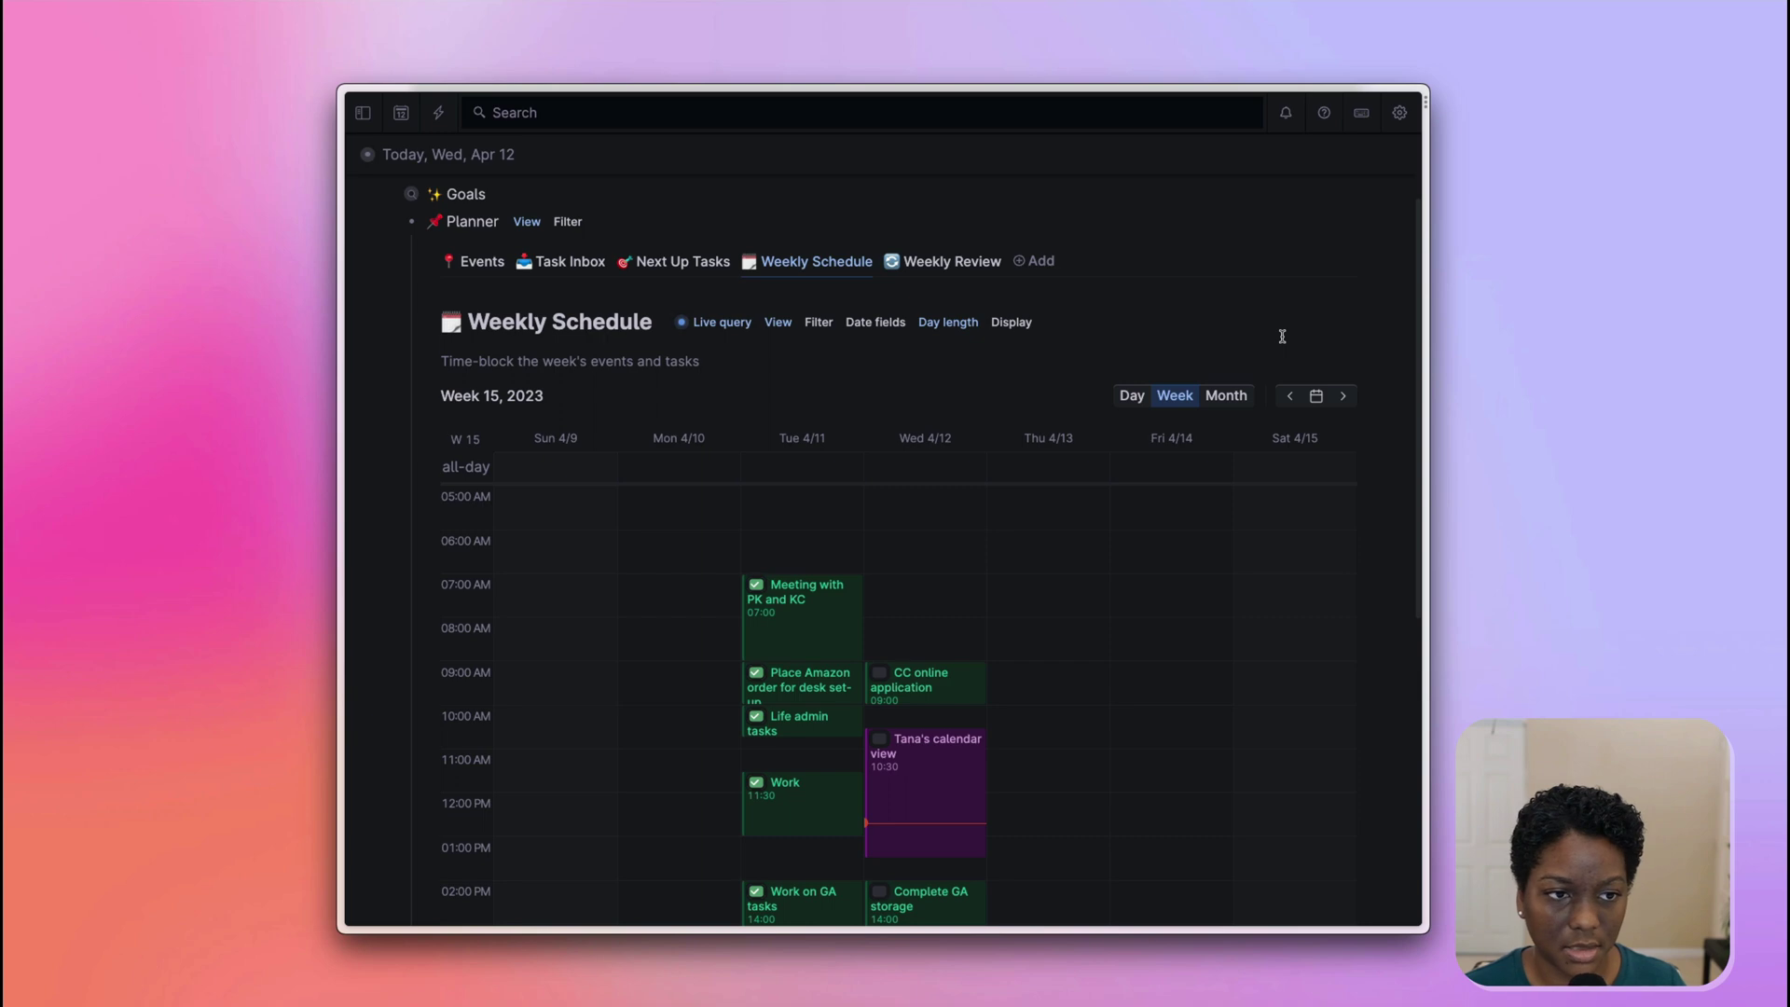
pyautogui.scroll(-4, 1283, 338)
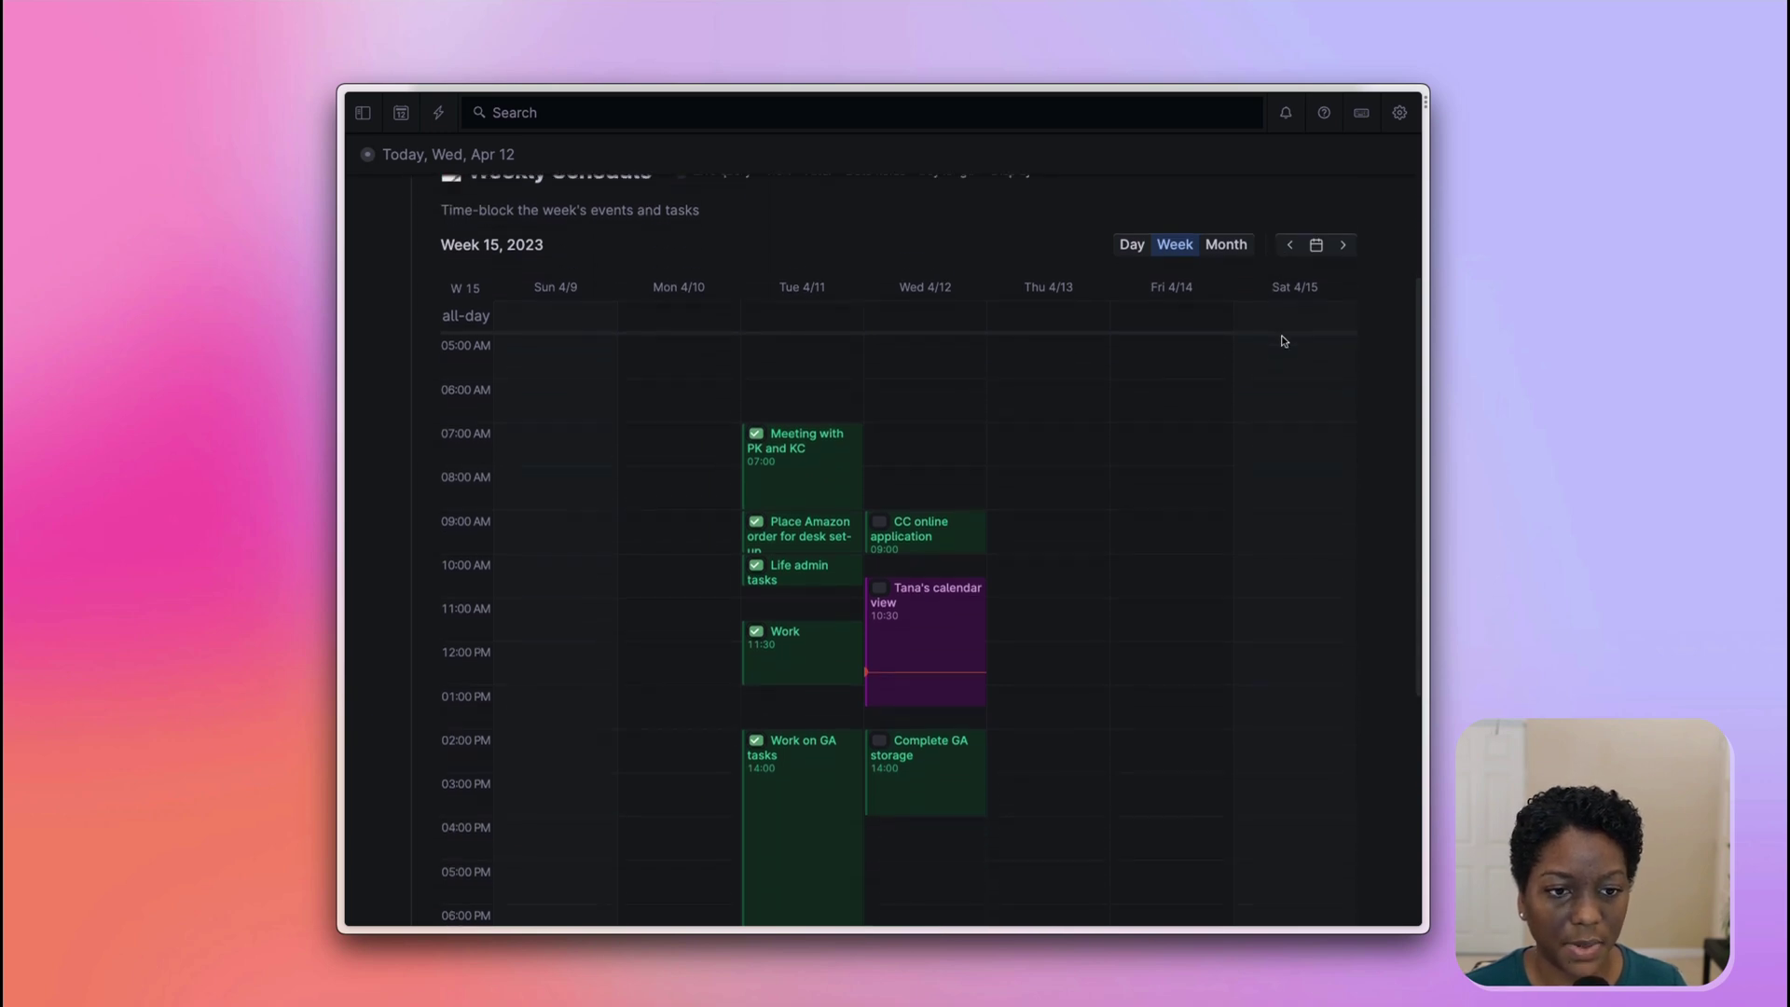
pyautogui.scroll(-2, 1283, 340)
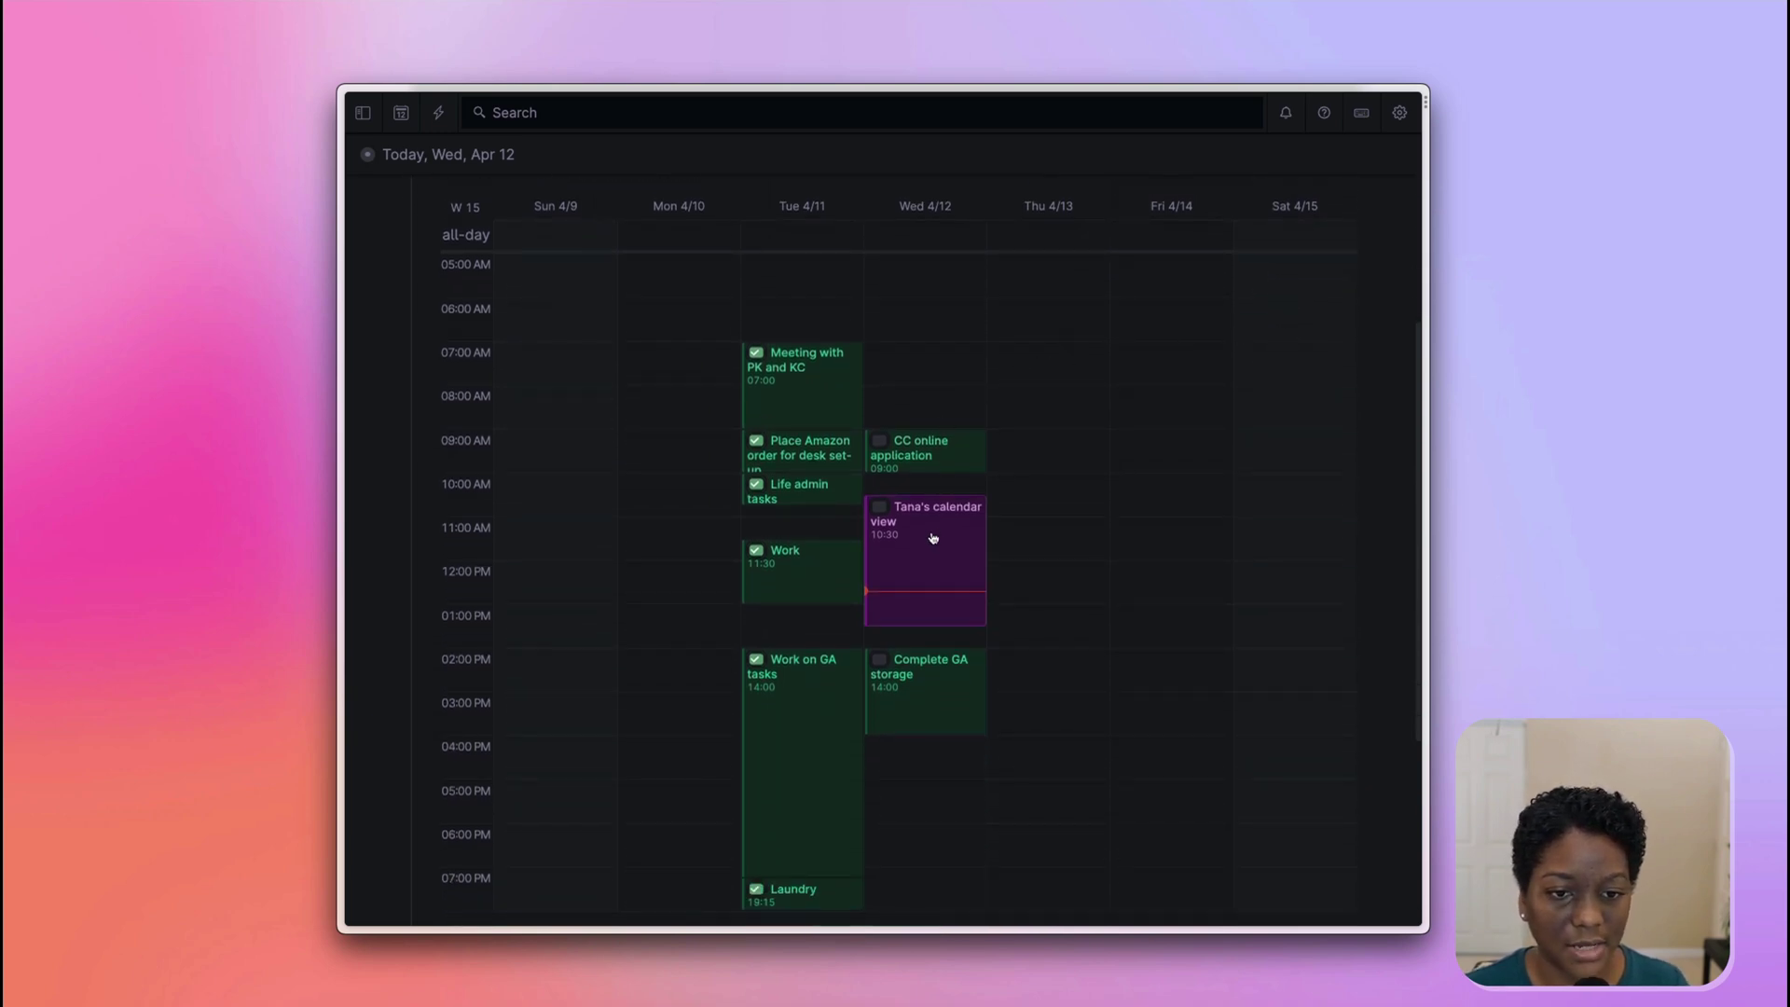
pyautogui.scroll(5, 976, 441)
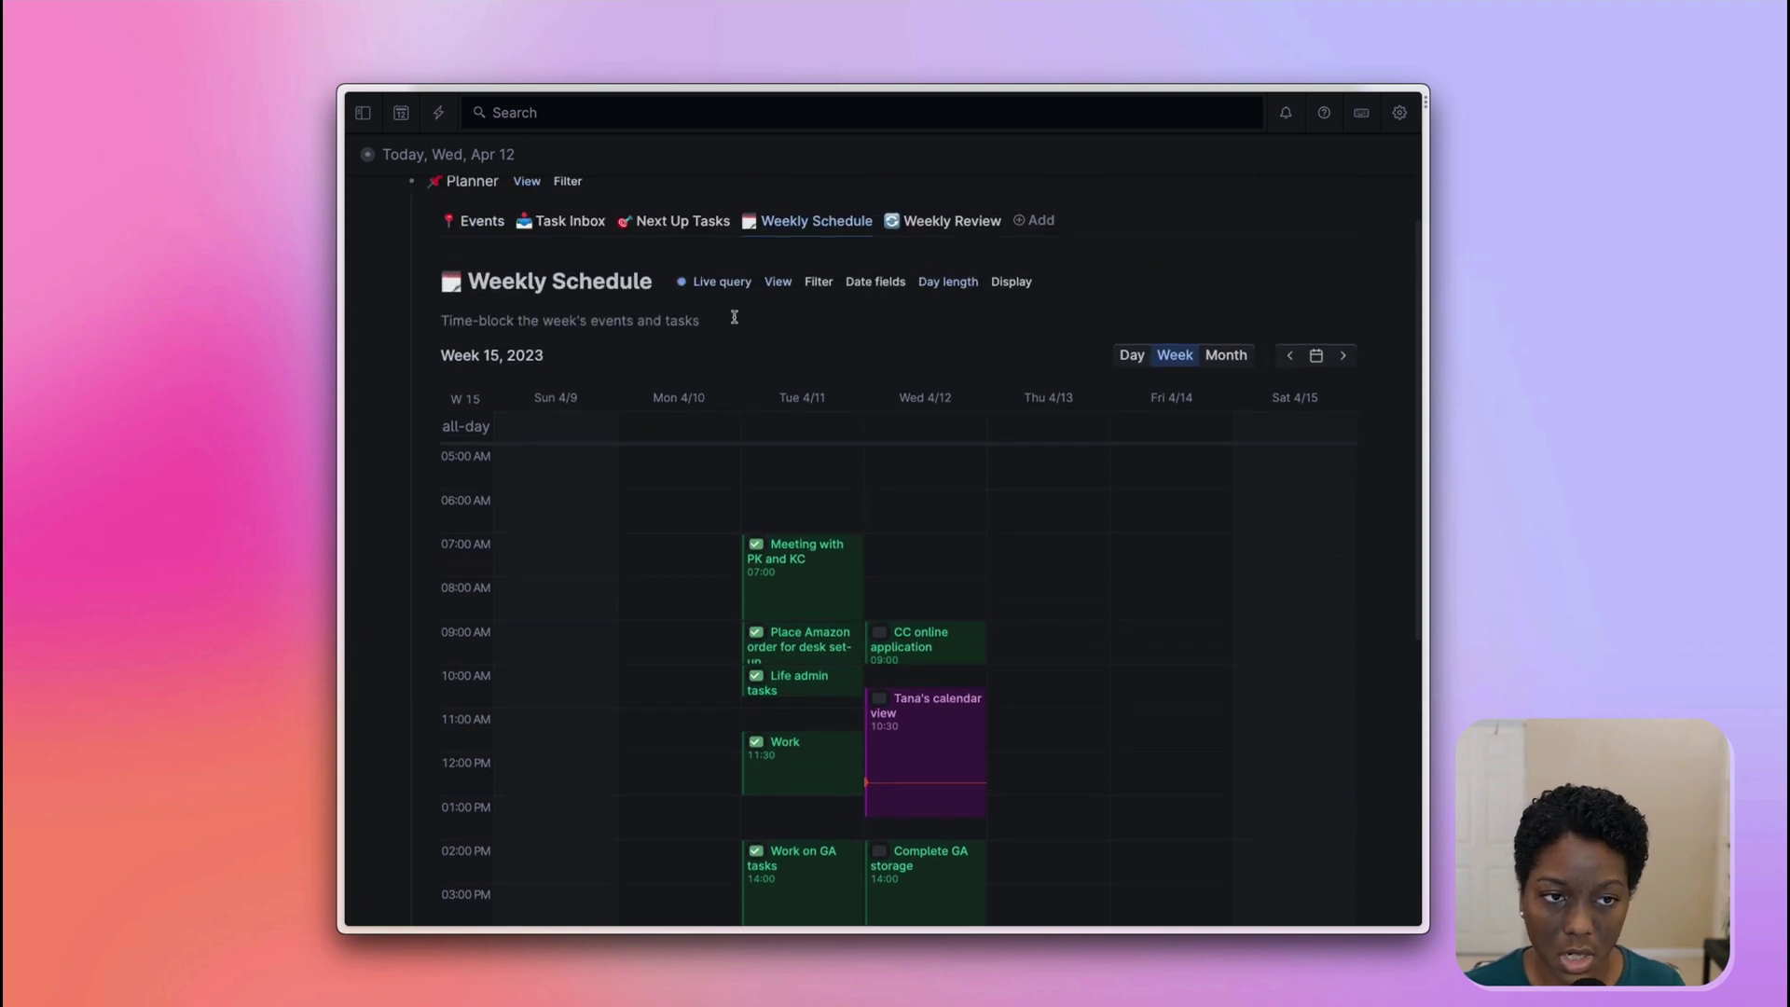
# Review the Weekly Schedule query's OR and Status clauses, then scroll the Week 15 calendar
pyautogui.click(722, 282)
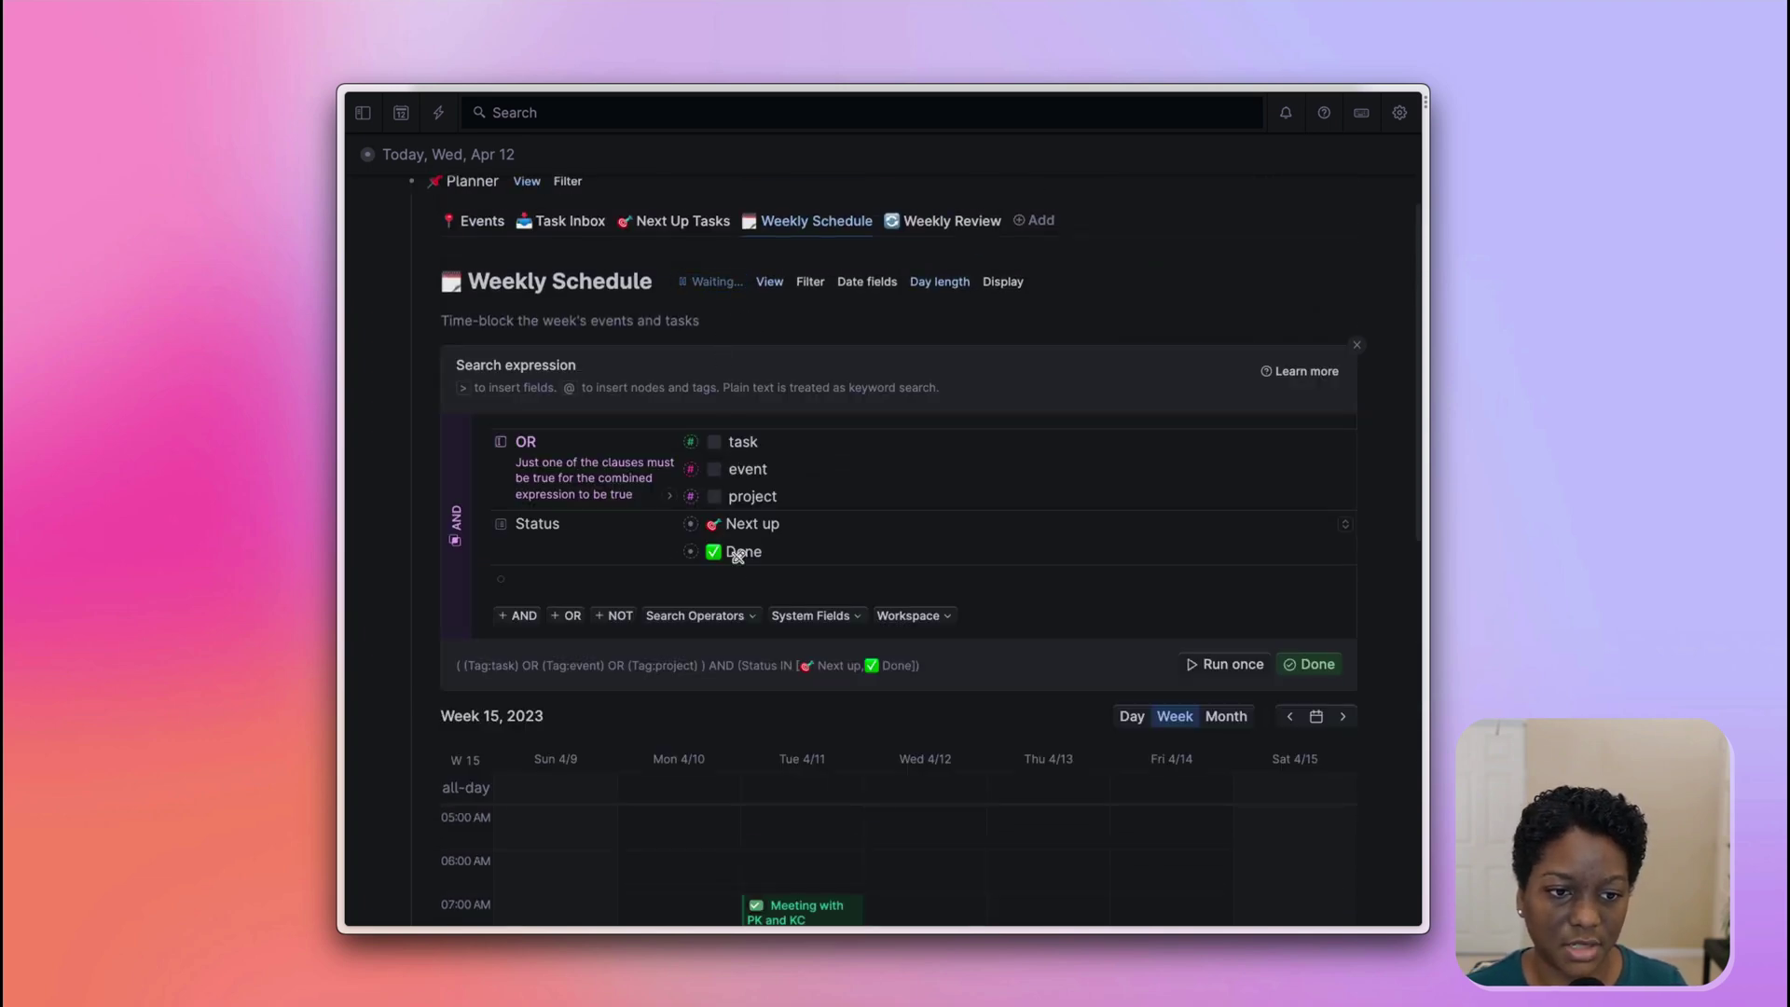
pyautogui.click(716, 283)
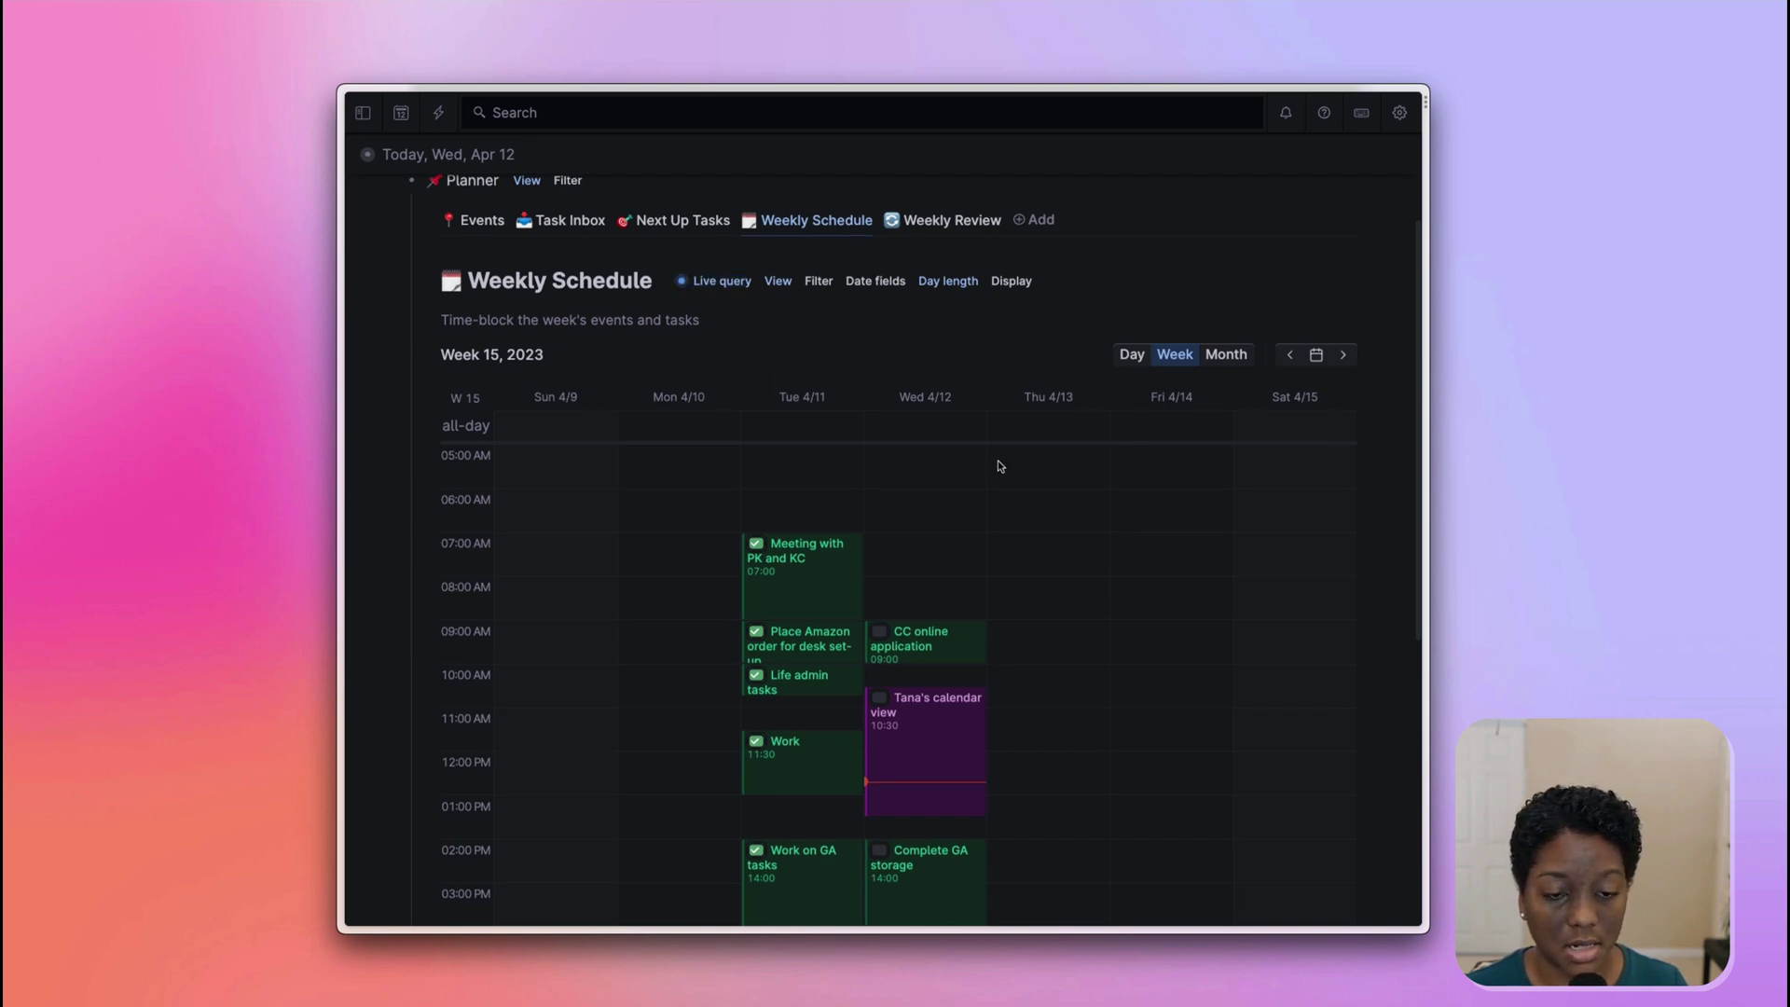
pyautogui.scroll(-8, 999, 465)
pyautogui.scroll(7, 998, 463)
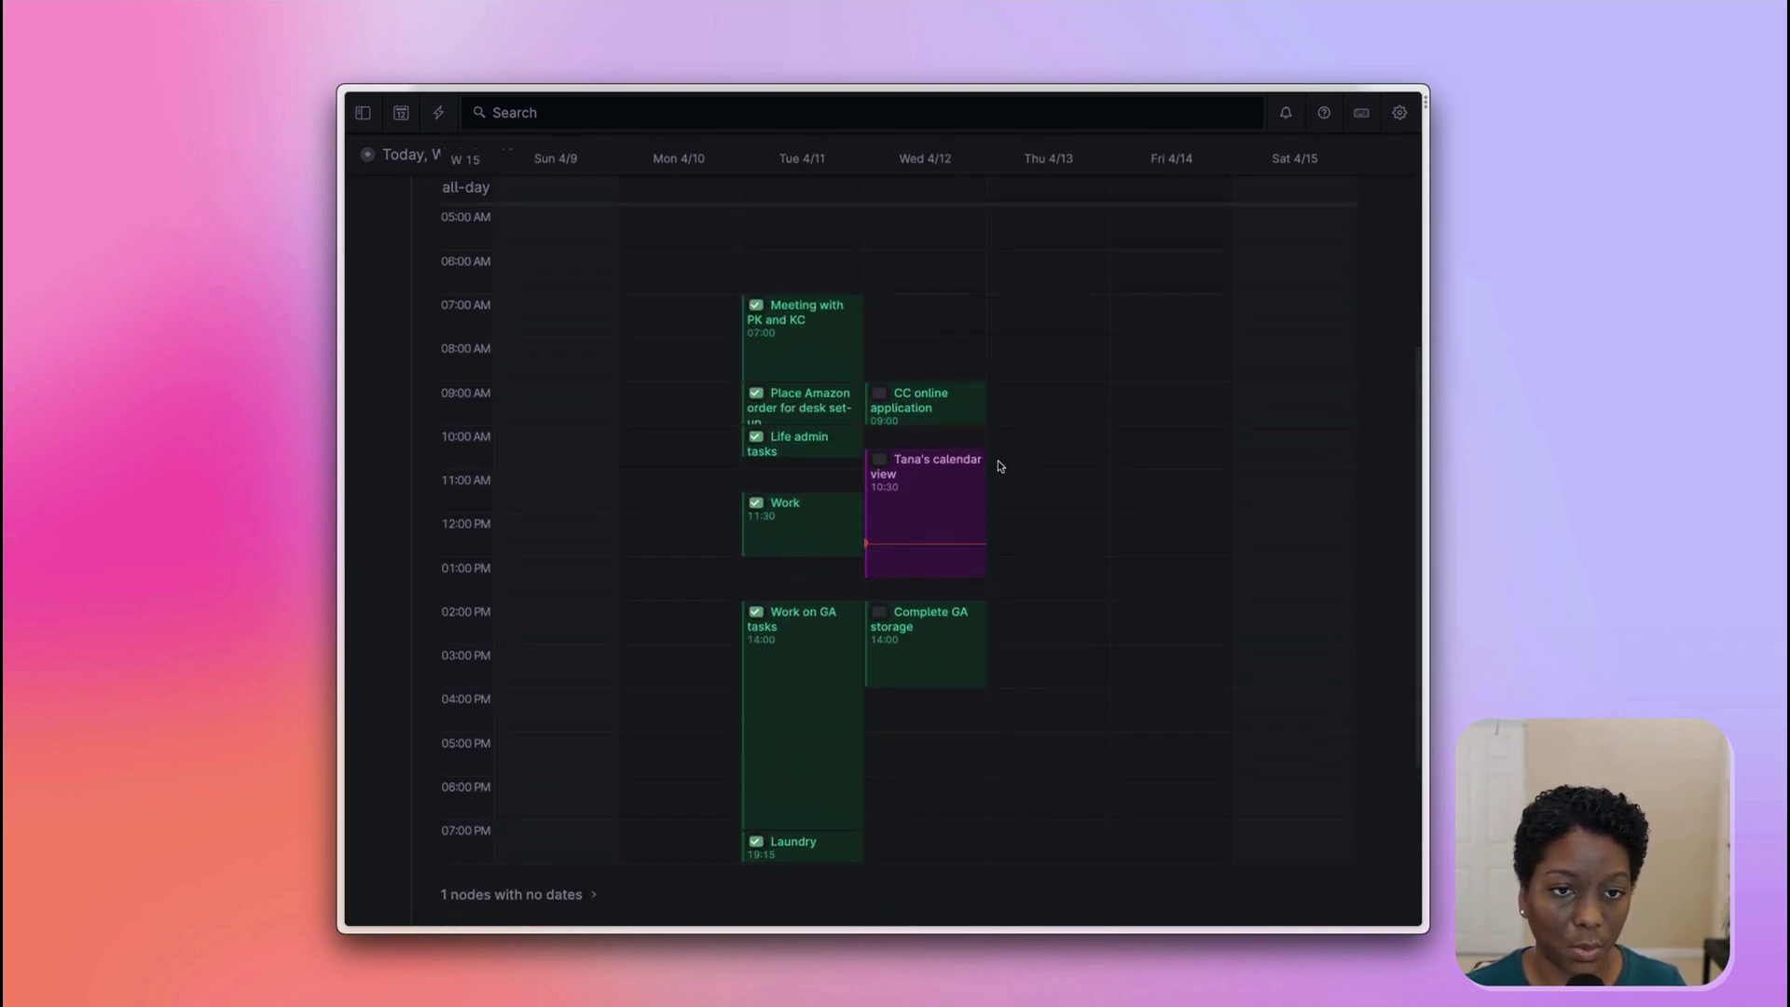
pyautogui.scroll(2, 997, 465)
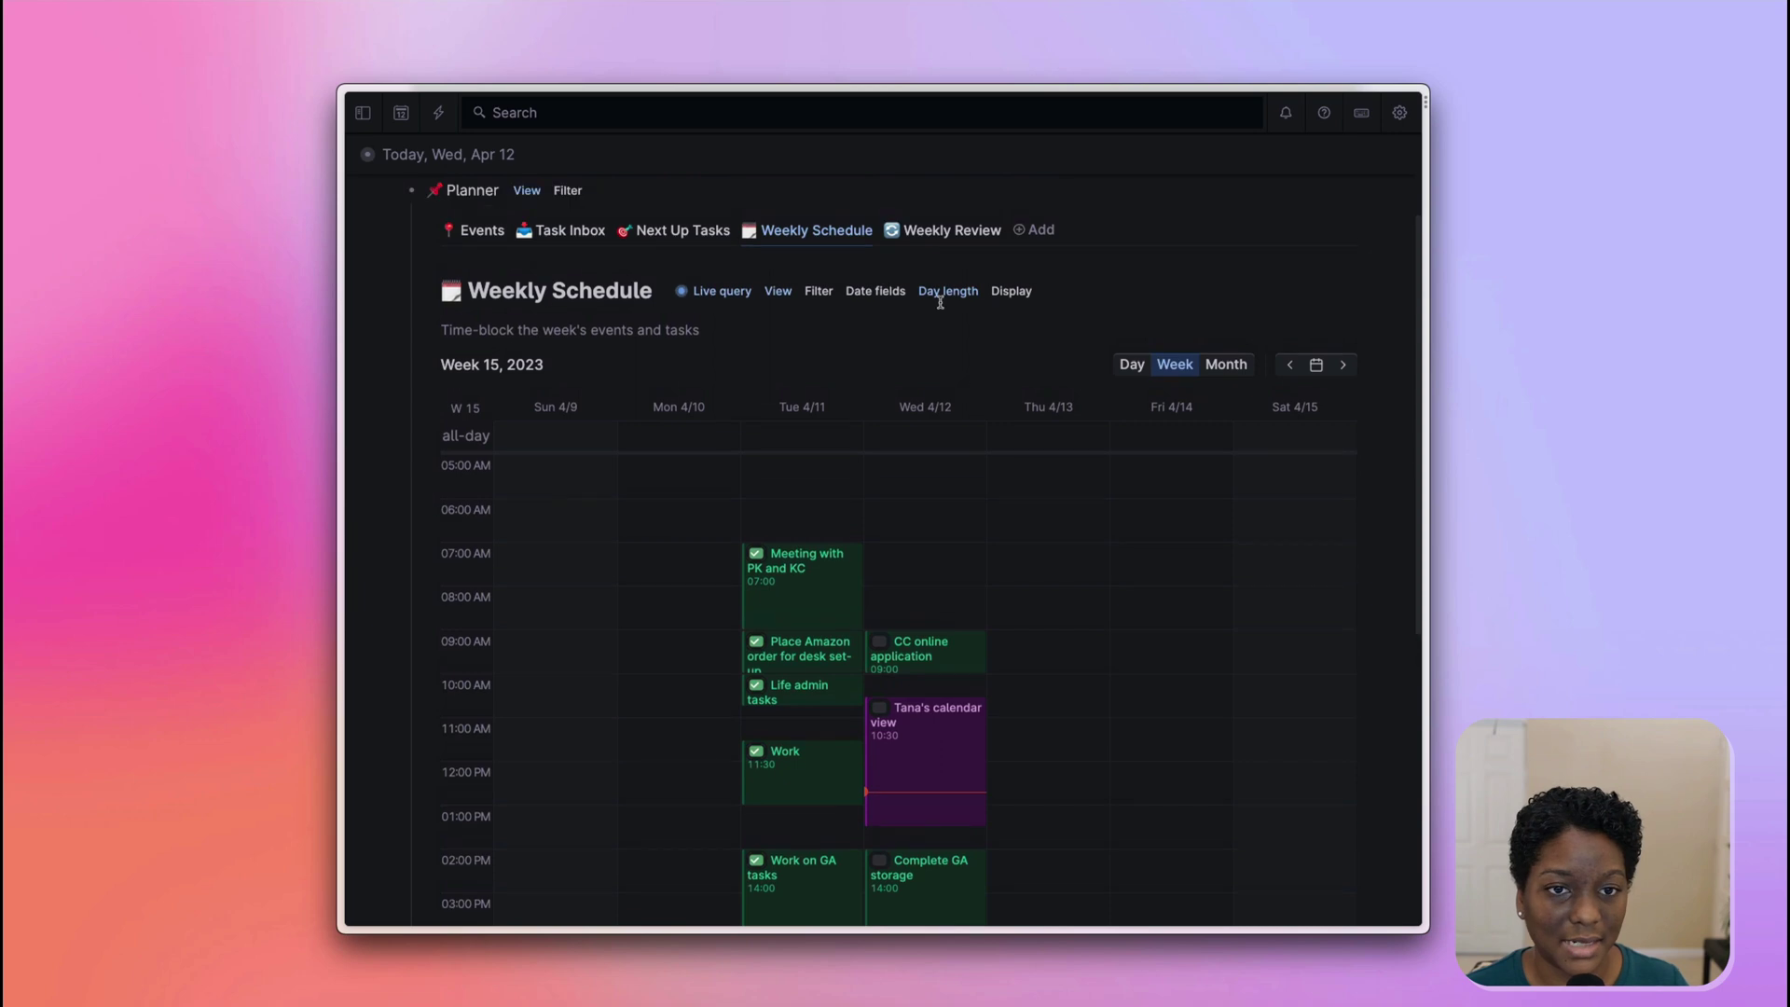
# Set all ten completed tasks in the Weekly Review list to Archive status, then deselect them
pyautogui.click(930, 233)
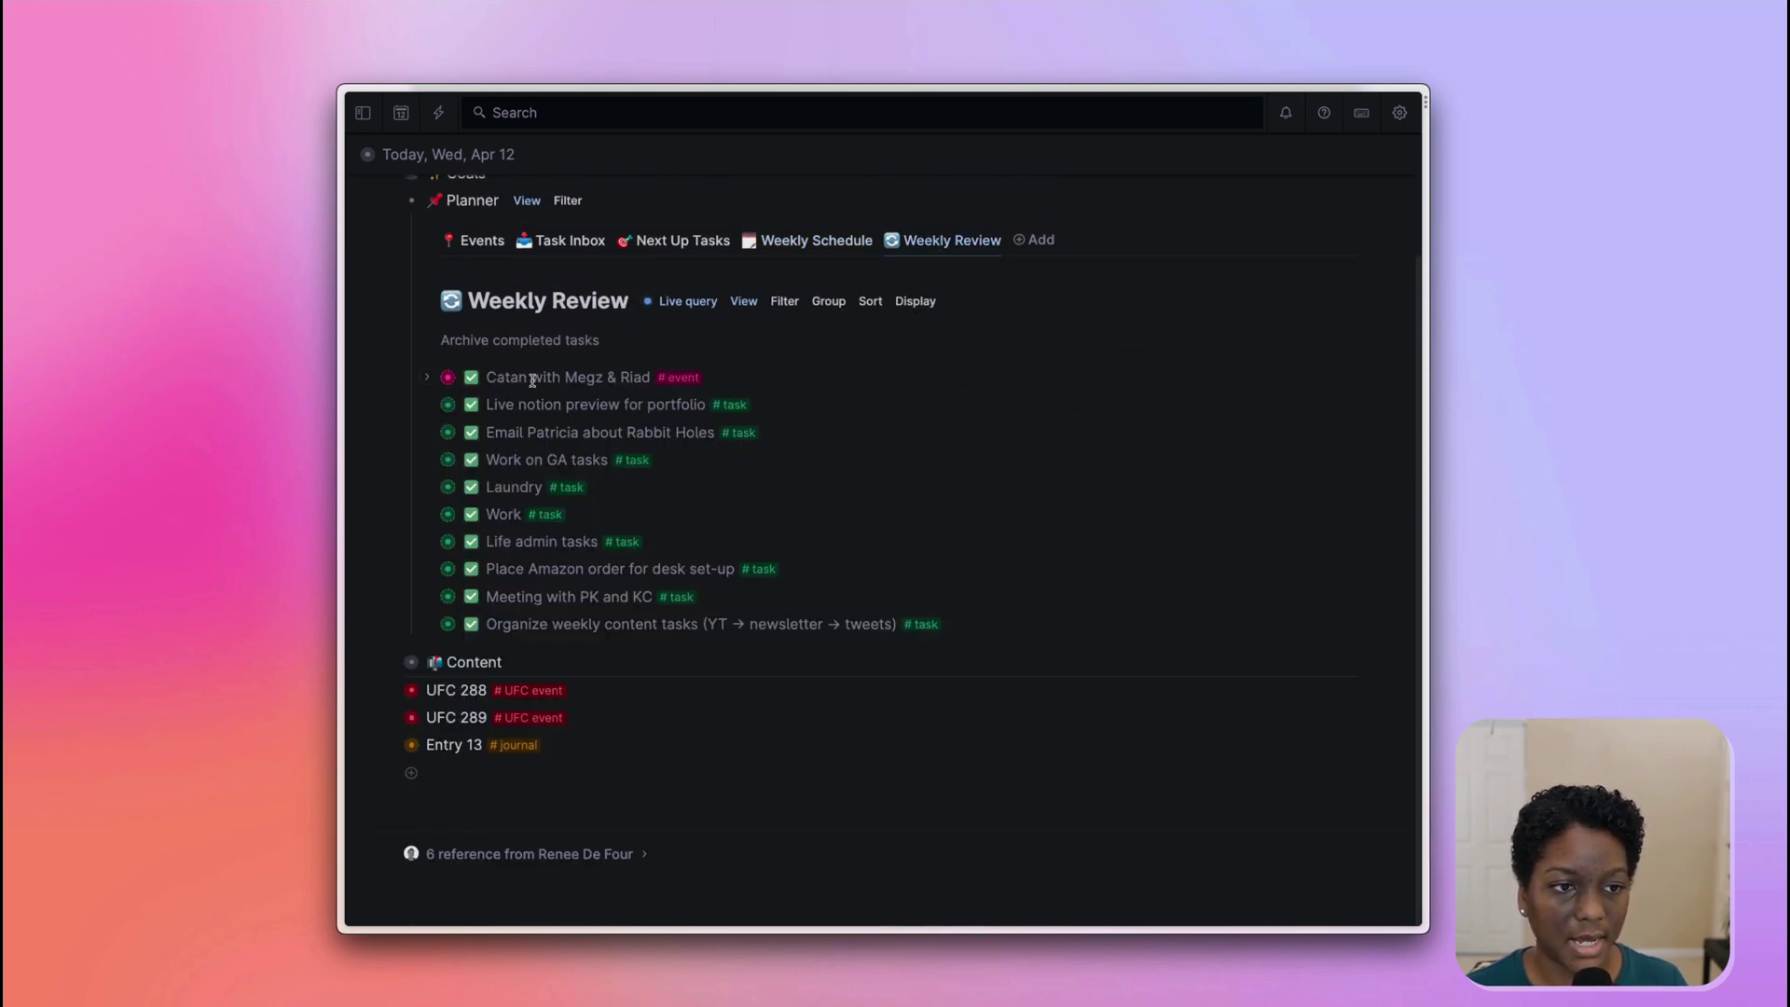
pyautogui.moveTo(532, 379); pyautogui.dragTo(565, 623)
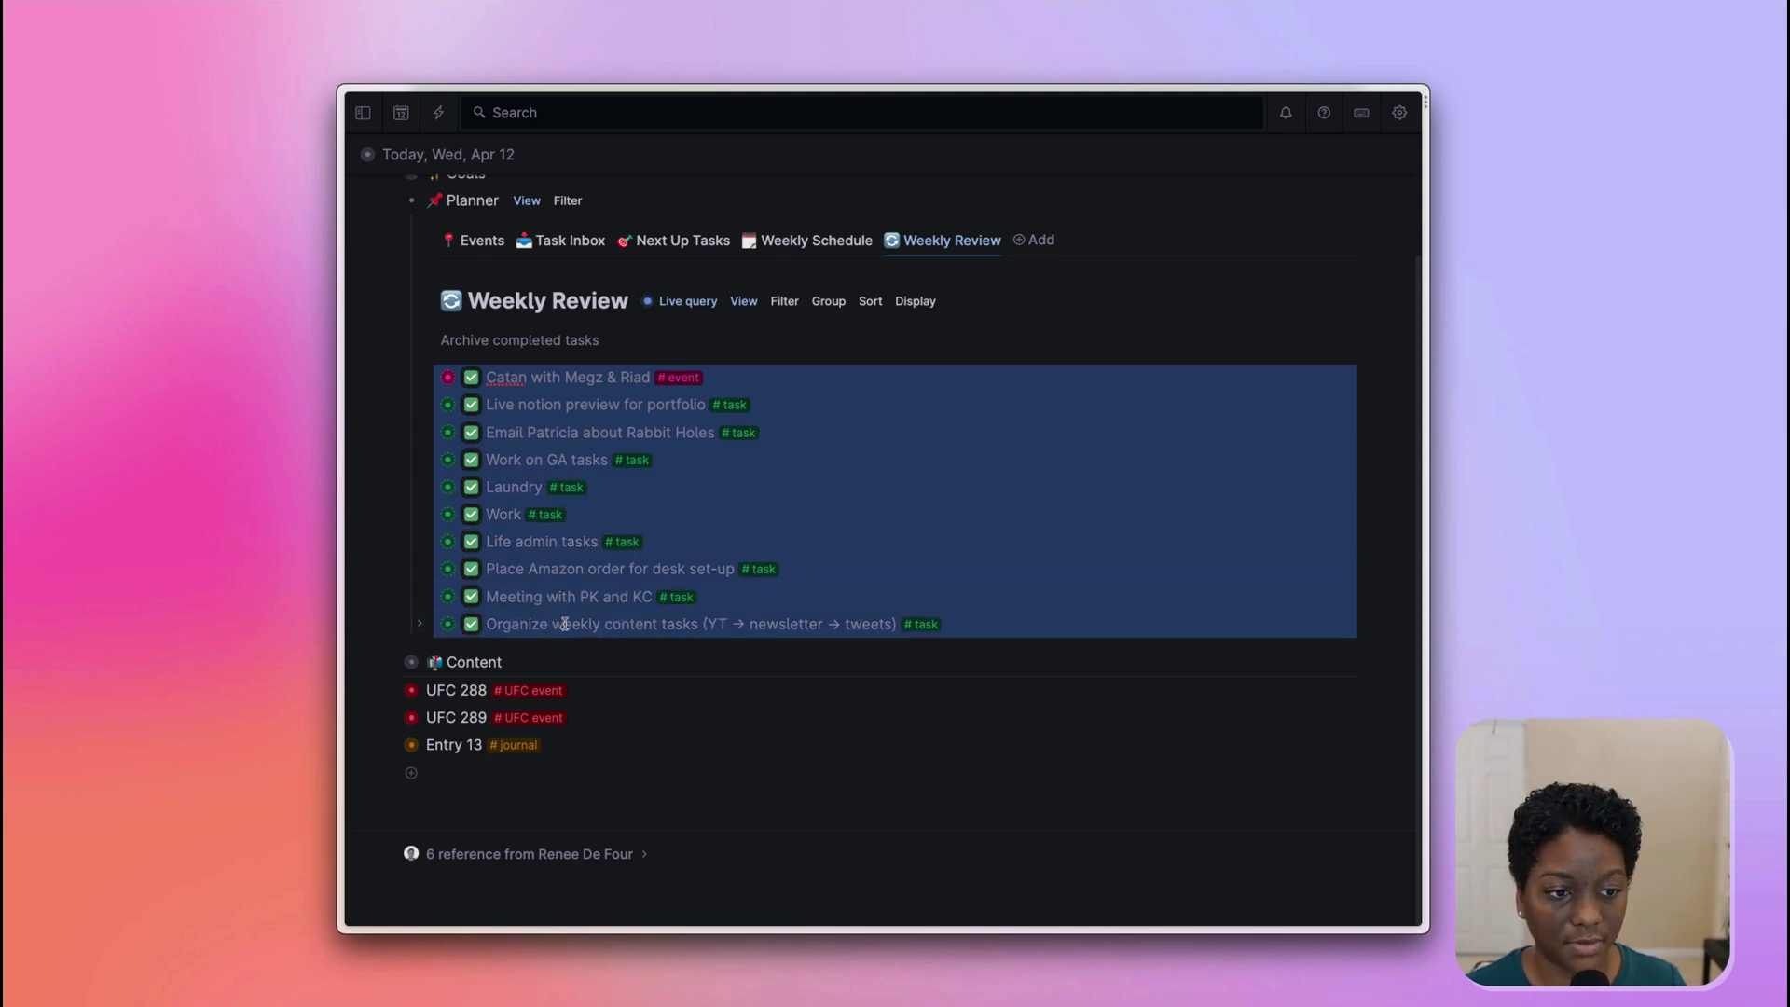
pyautogui.press('super+k')
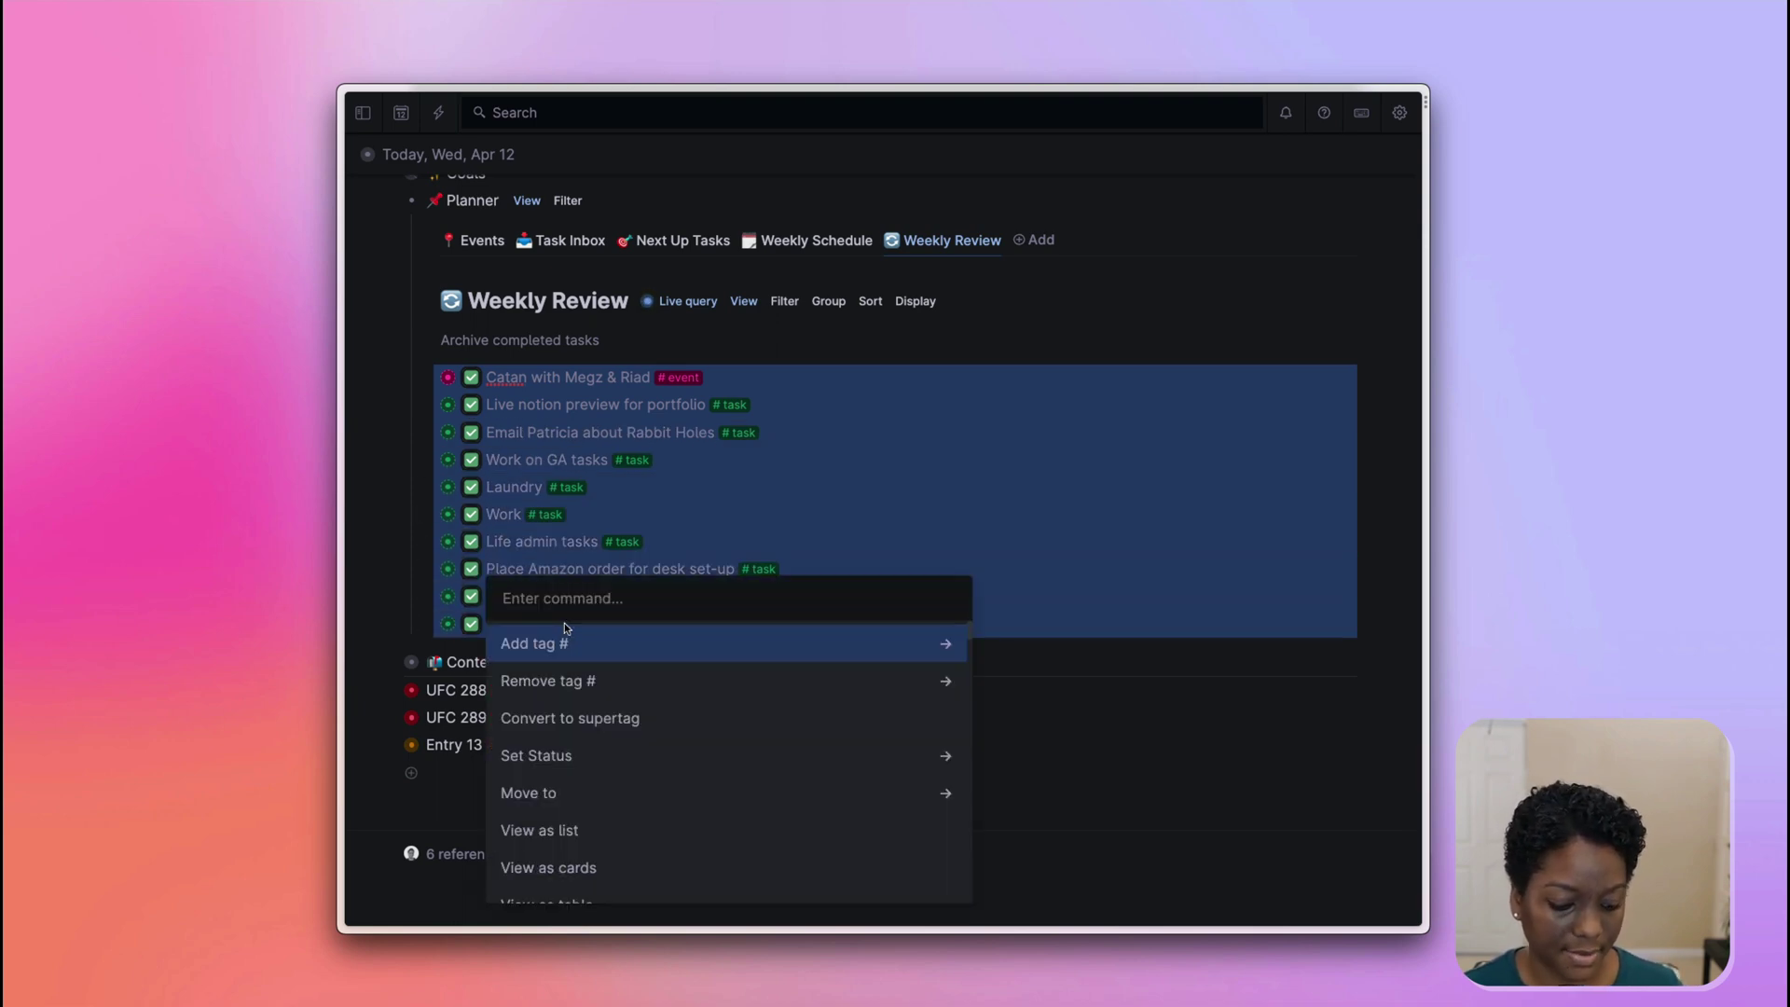
pyautogui.write('stat')
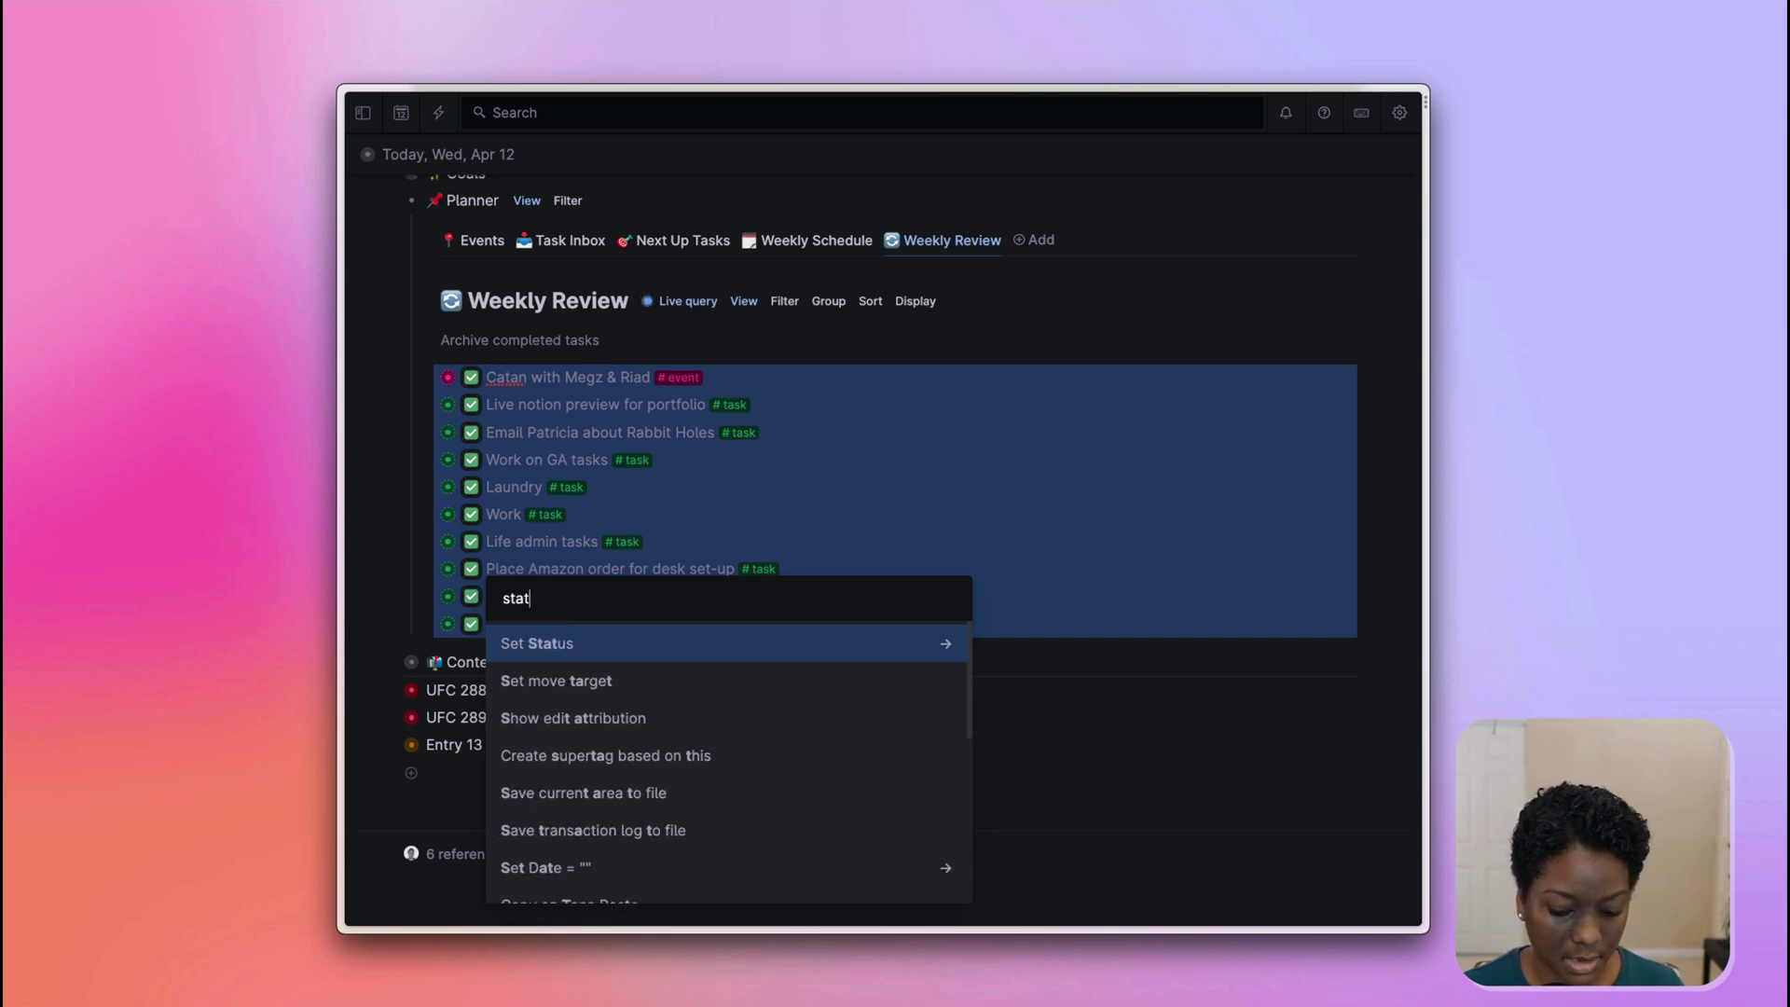
pyautogui.press('Return')
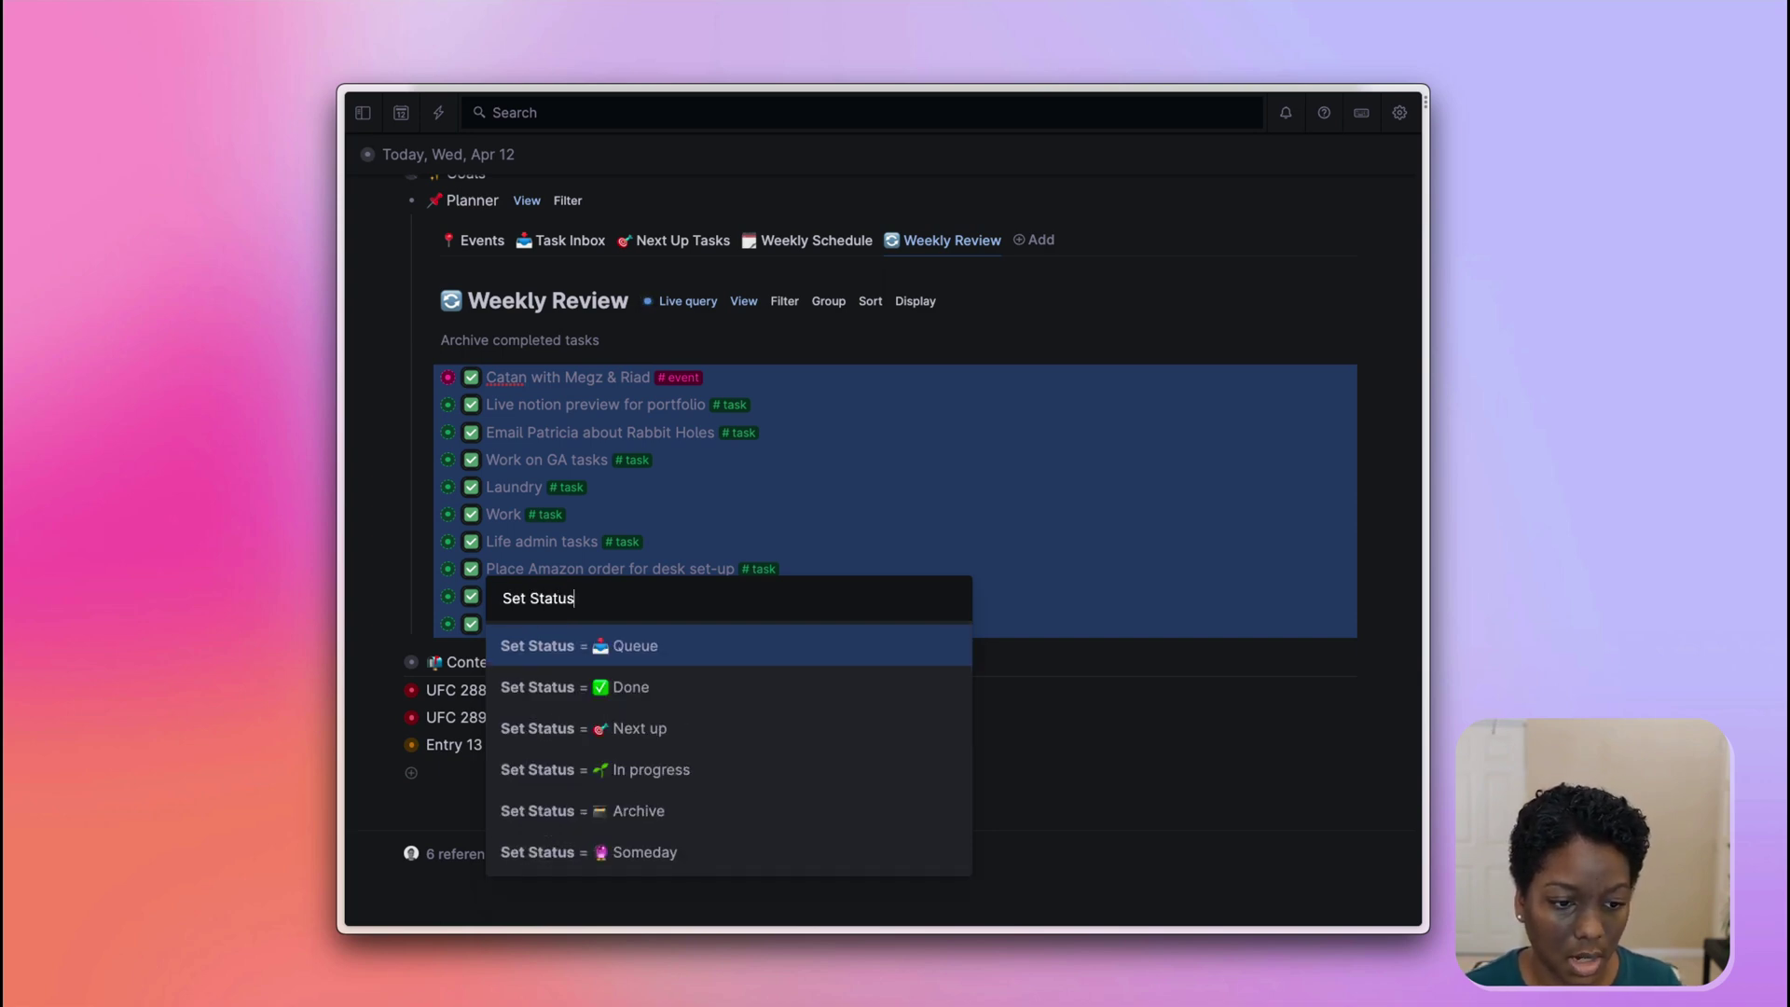
pyautogui.press('Down')
pyautogui.press('Down')
pyautogui.press('Down')
pyautogui.press('Down')
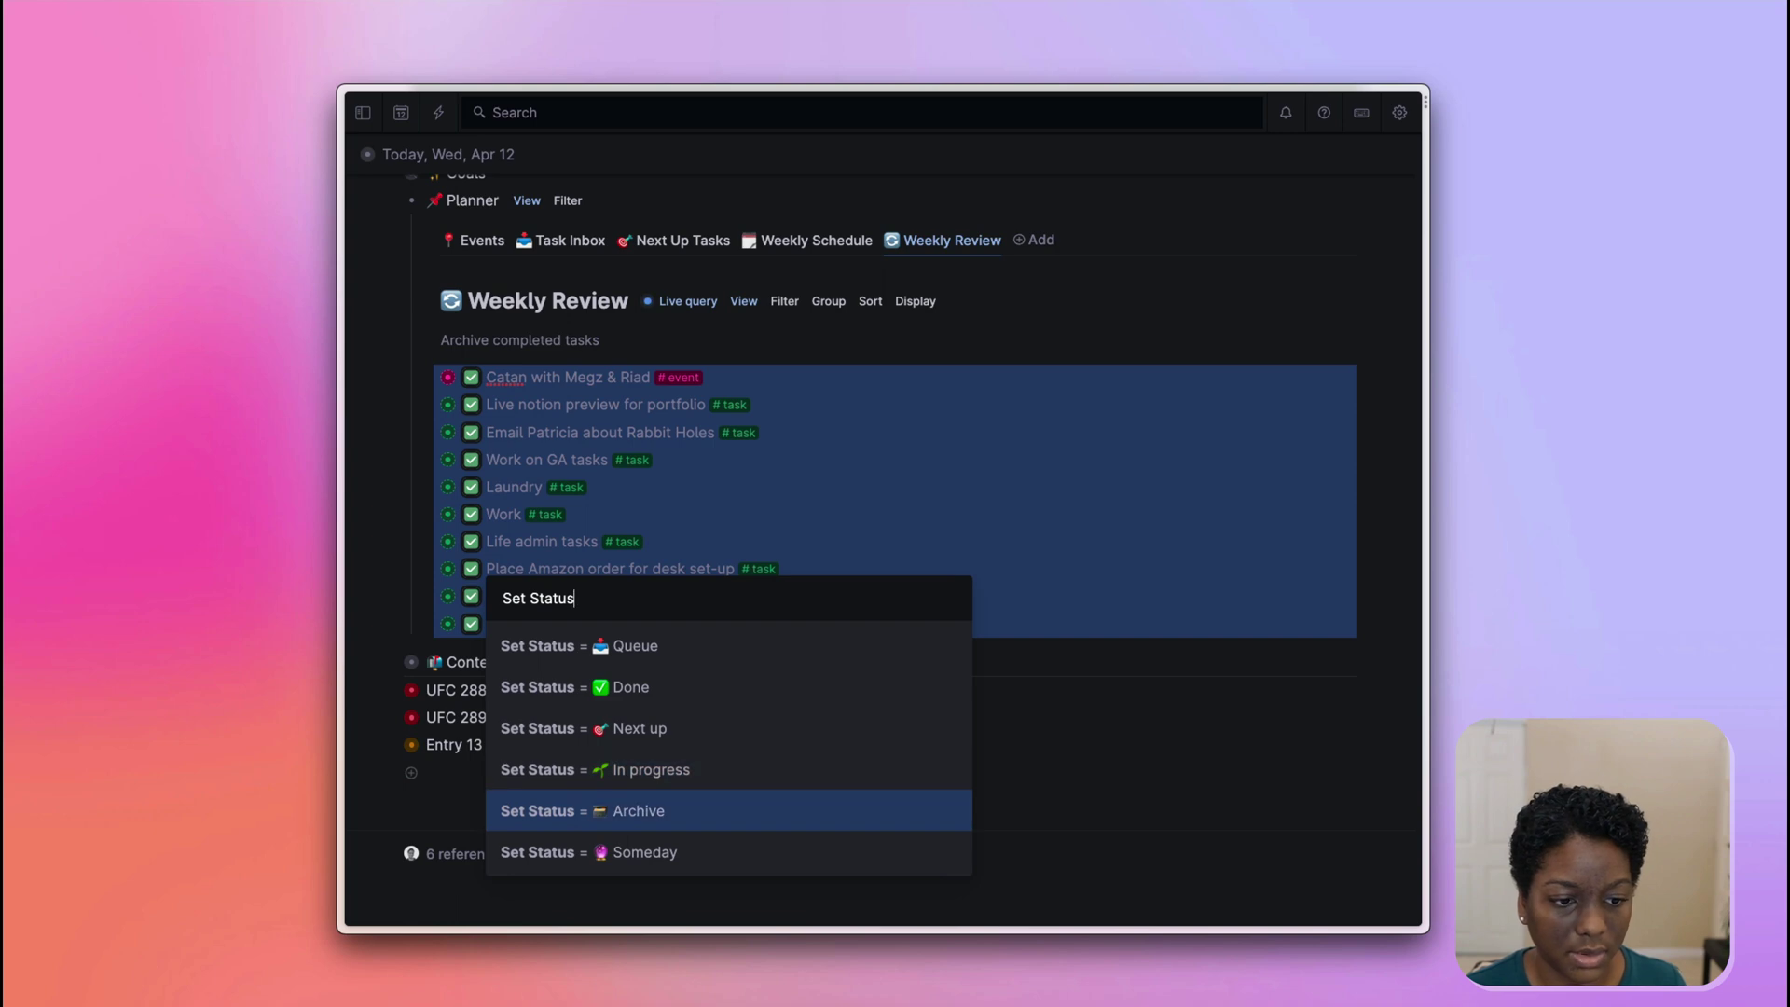
pyautogui.press('Return')
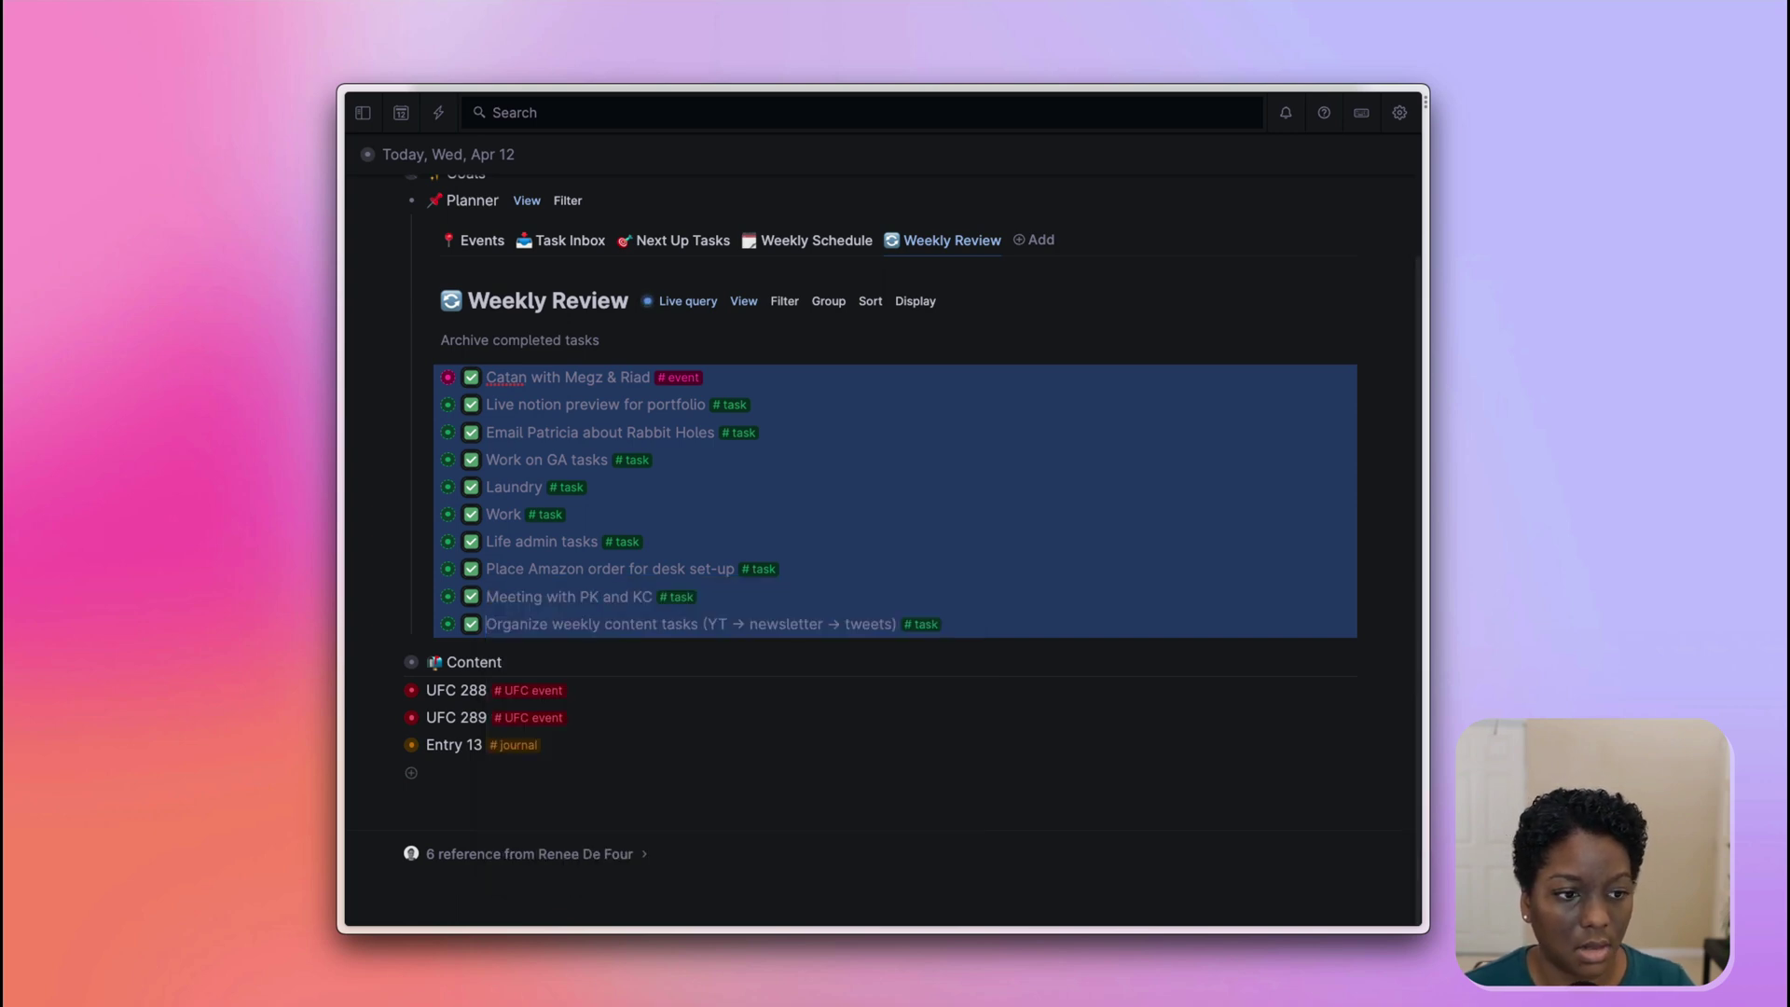
pyautogui.press('Escape')
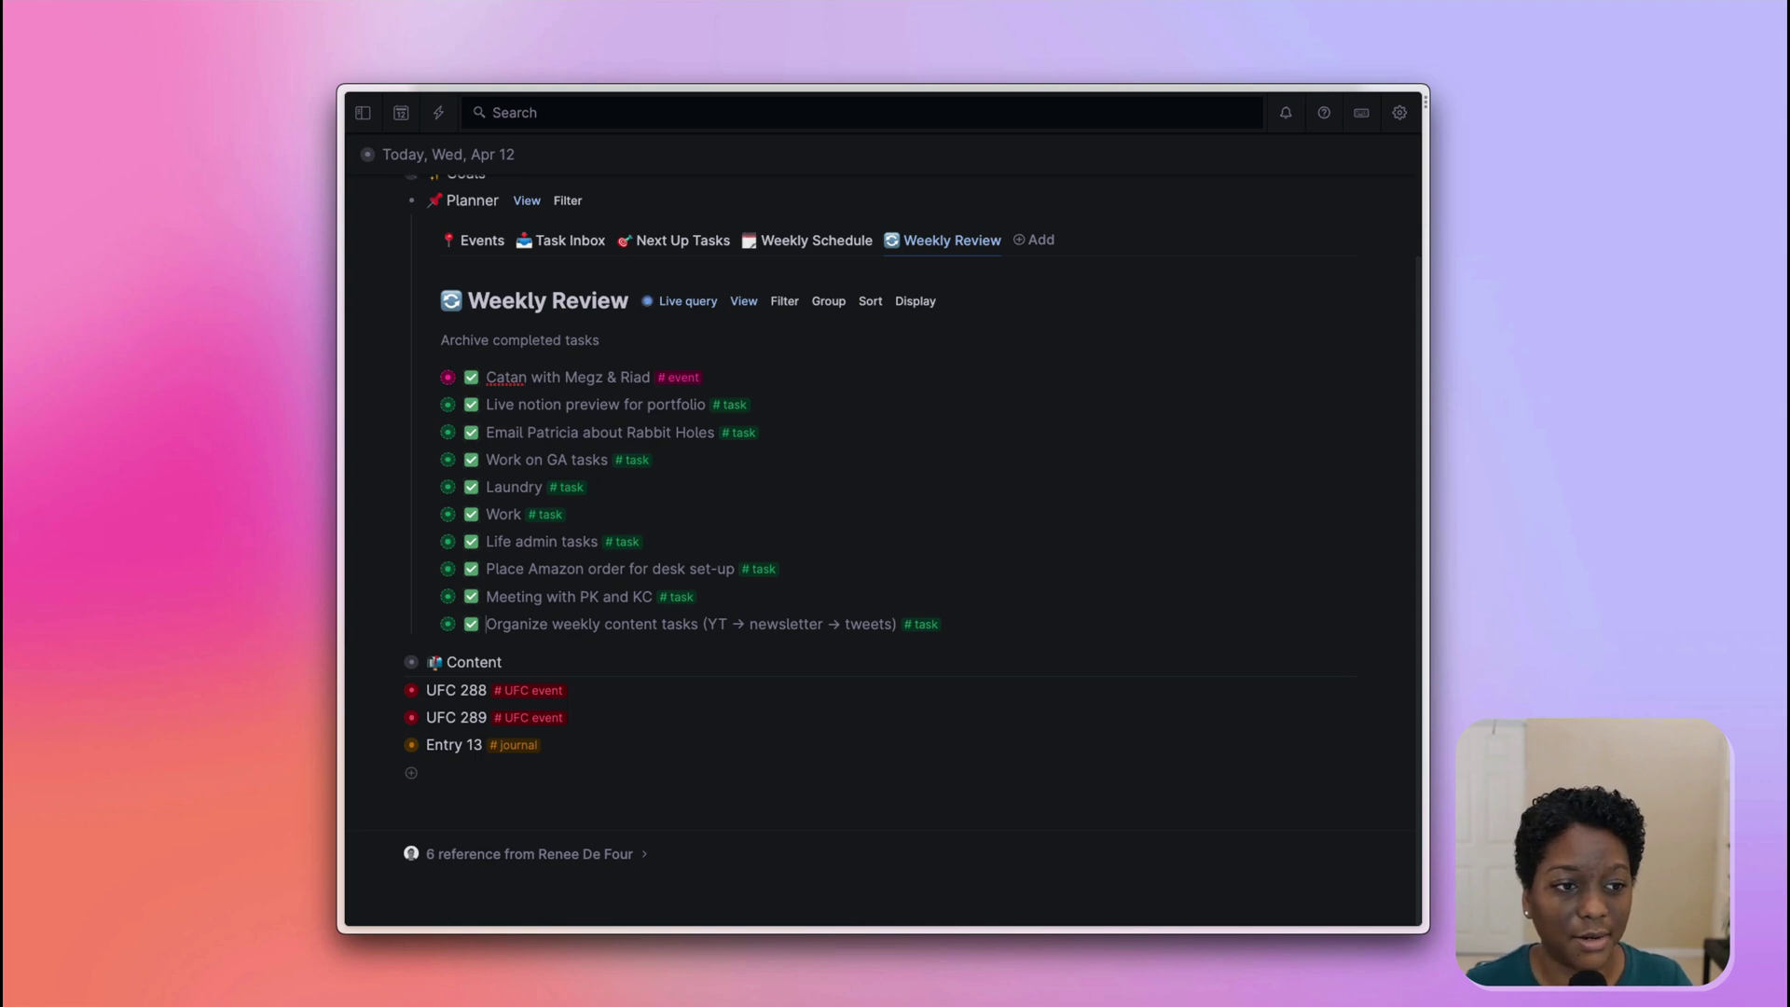
# Return the Planner to its Events view, collapse Planner, and expand the Content node
pyautogui.click(471, 244)
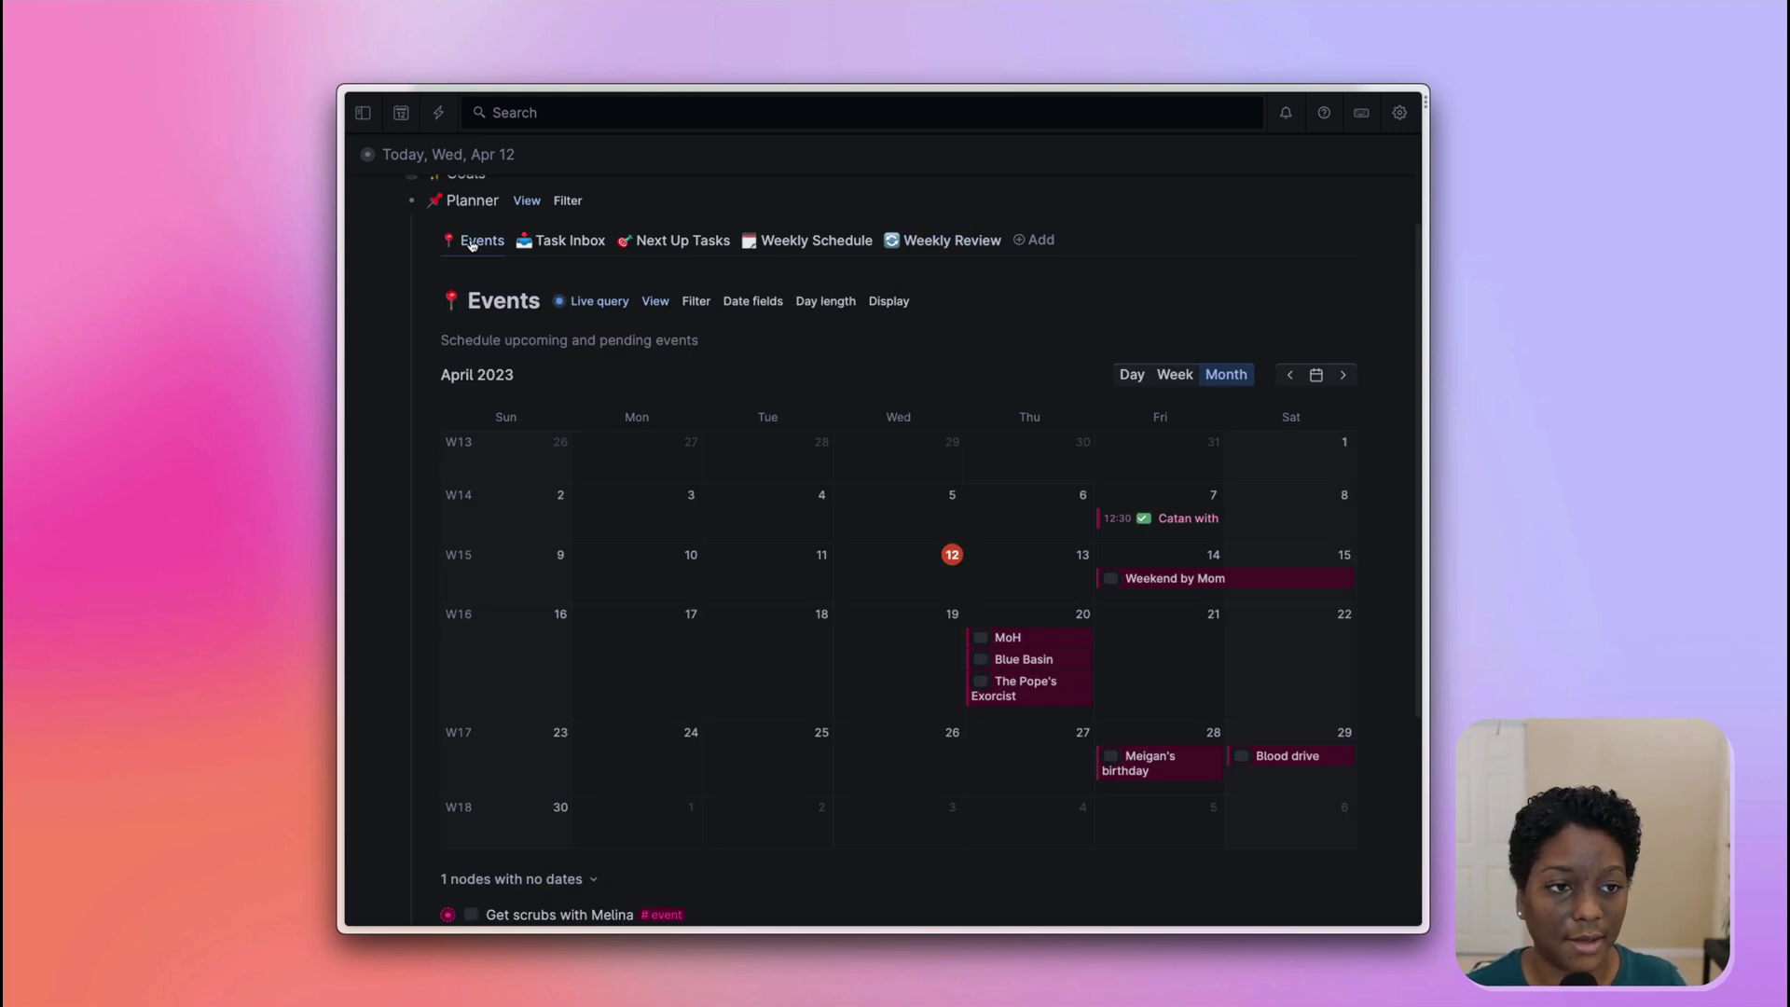
pyautogui.scroll(1, 472, 243)
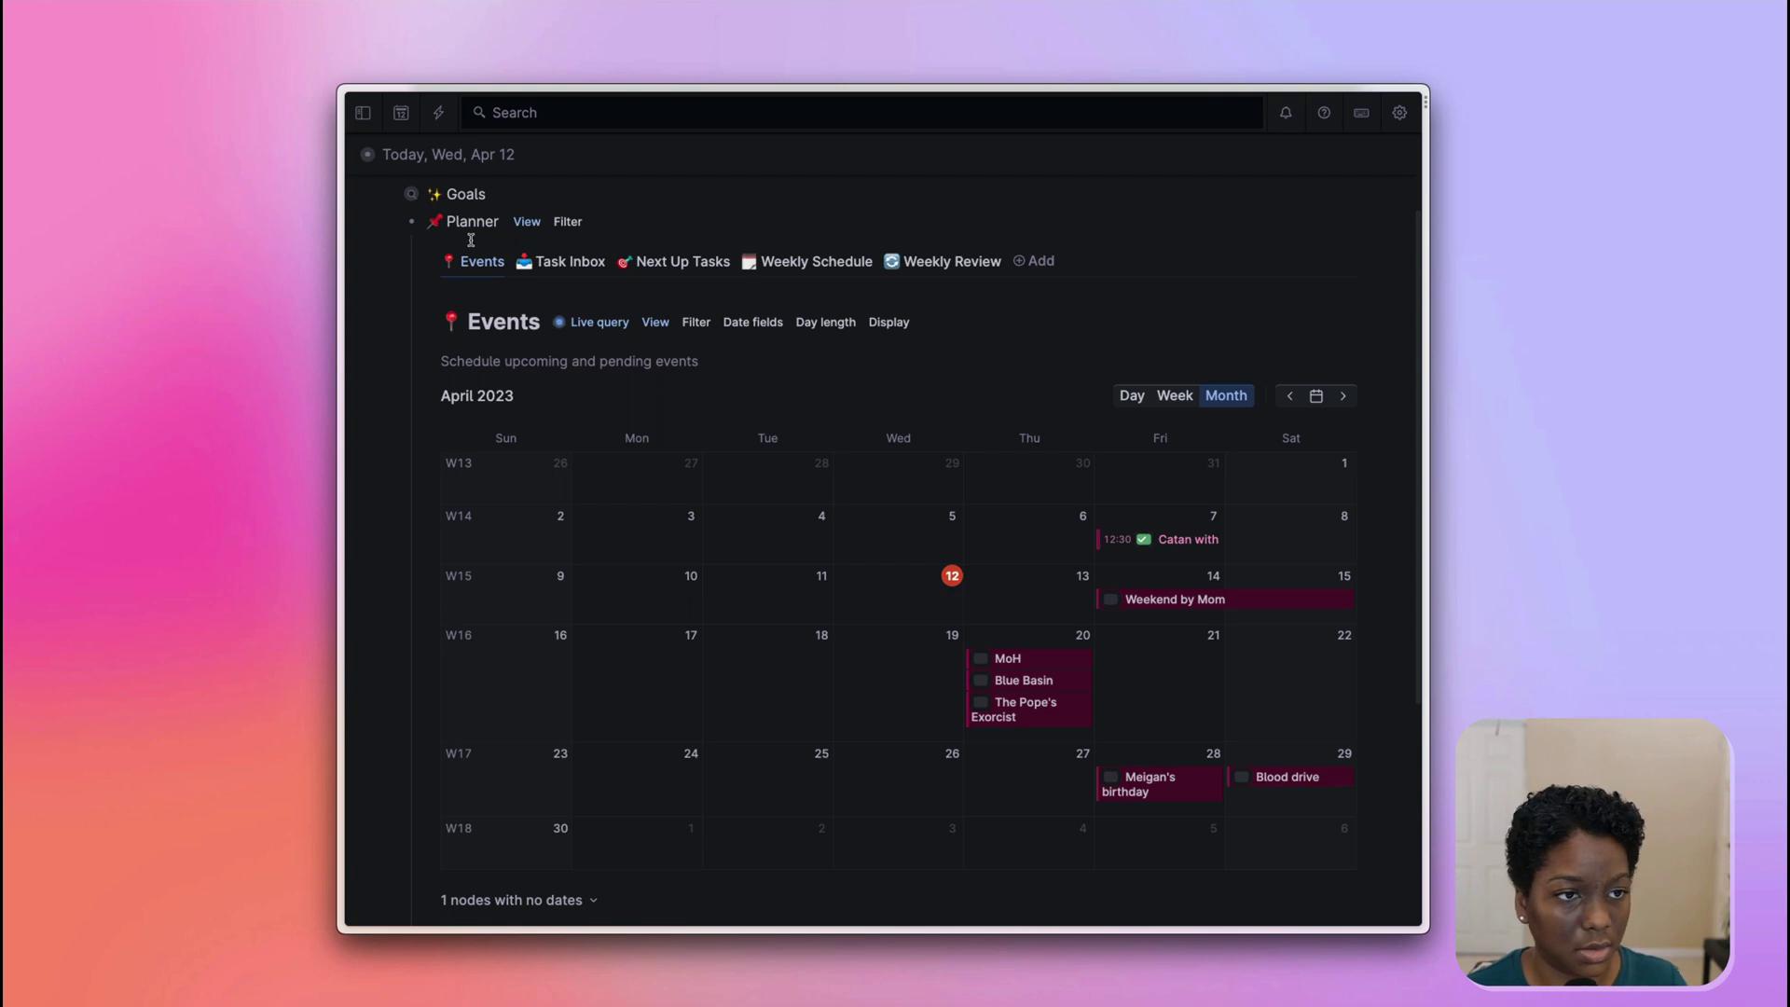
pyautogui.moveTo(396, 226)
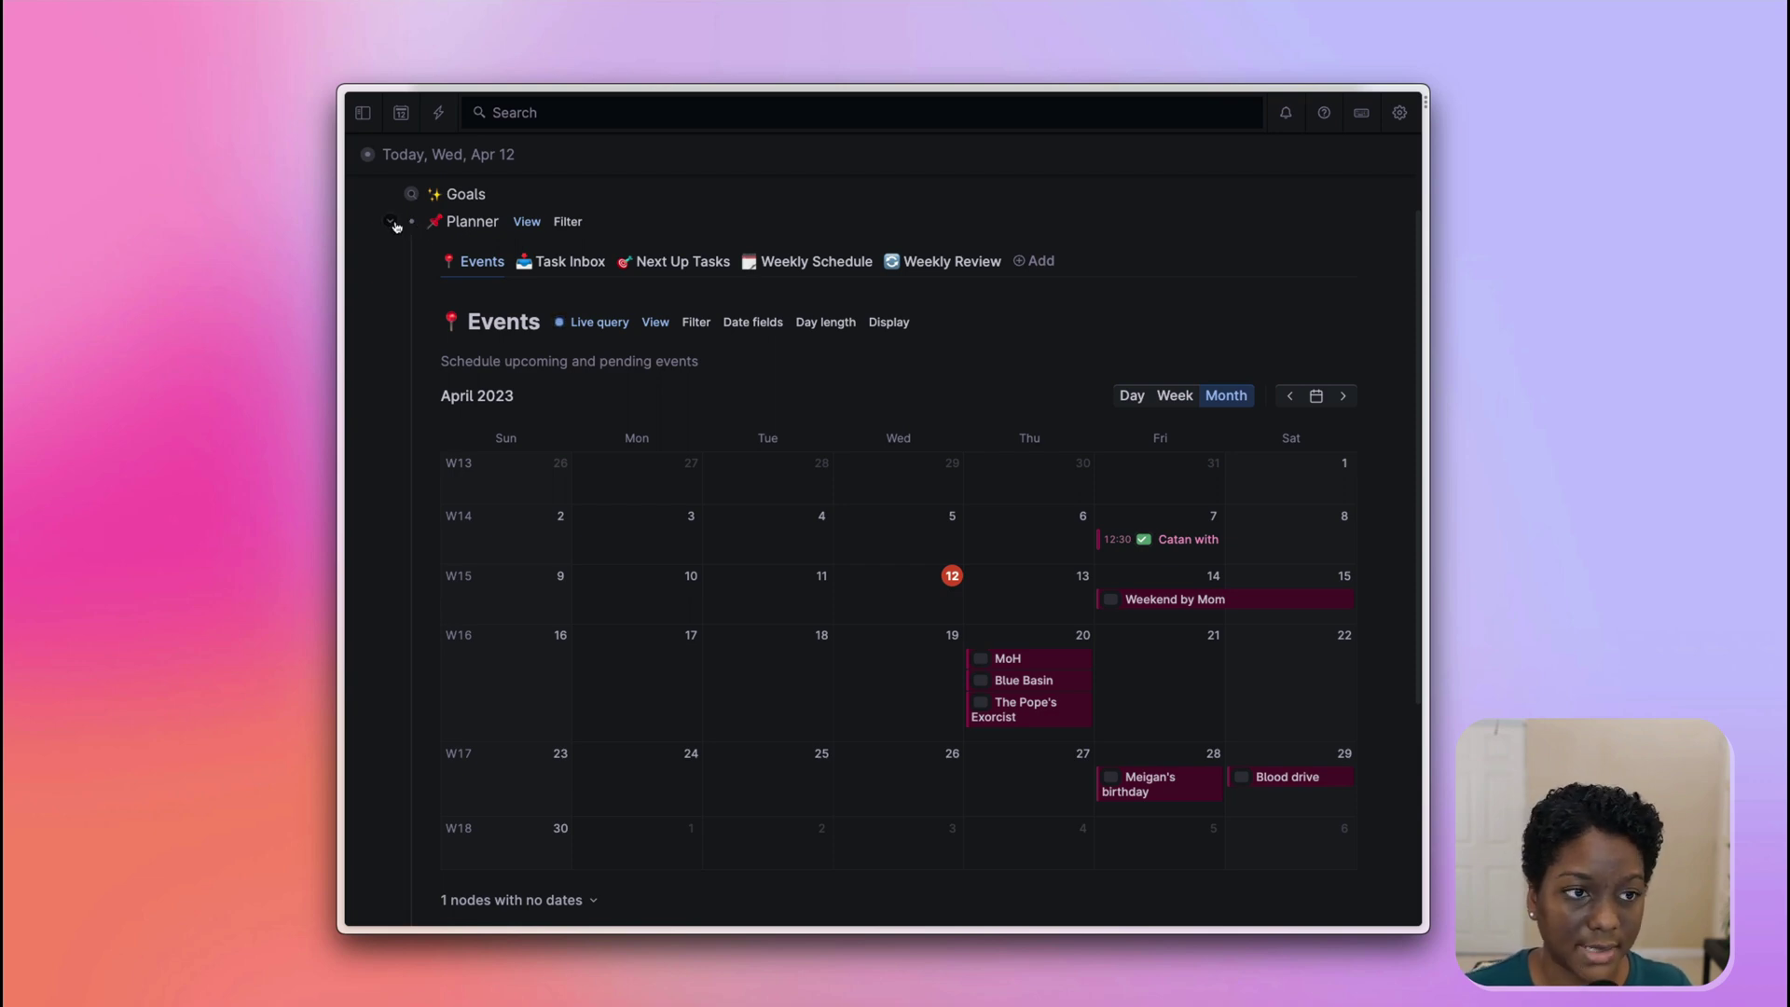
pyautogui.click(392, 222)
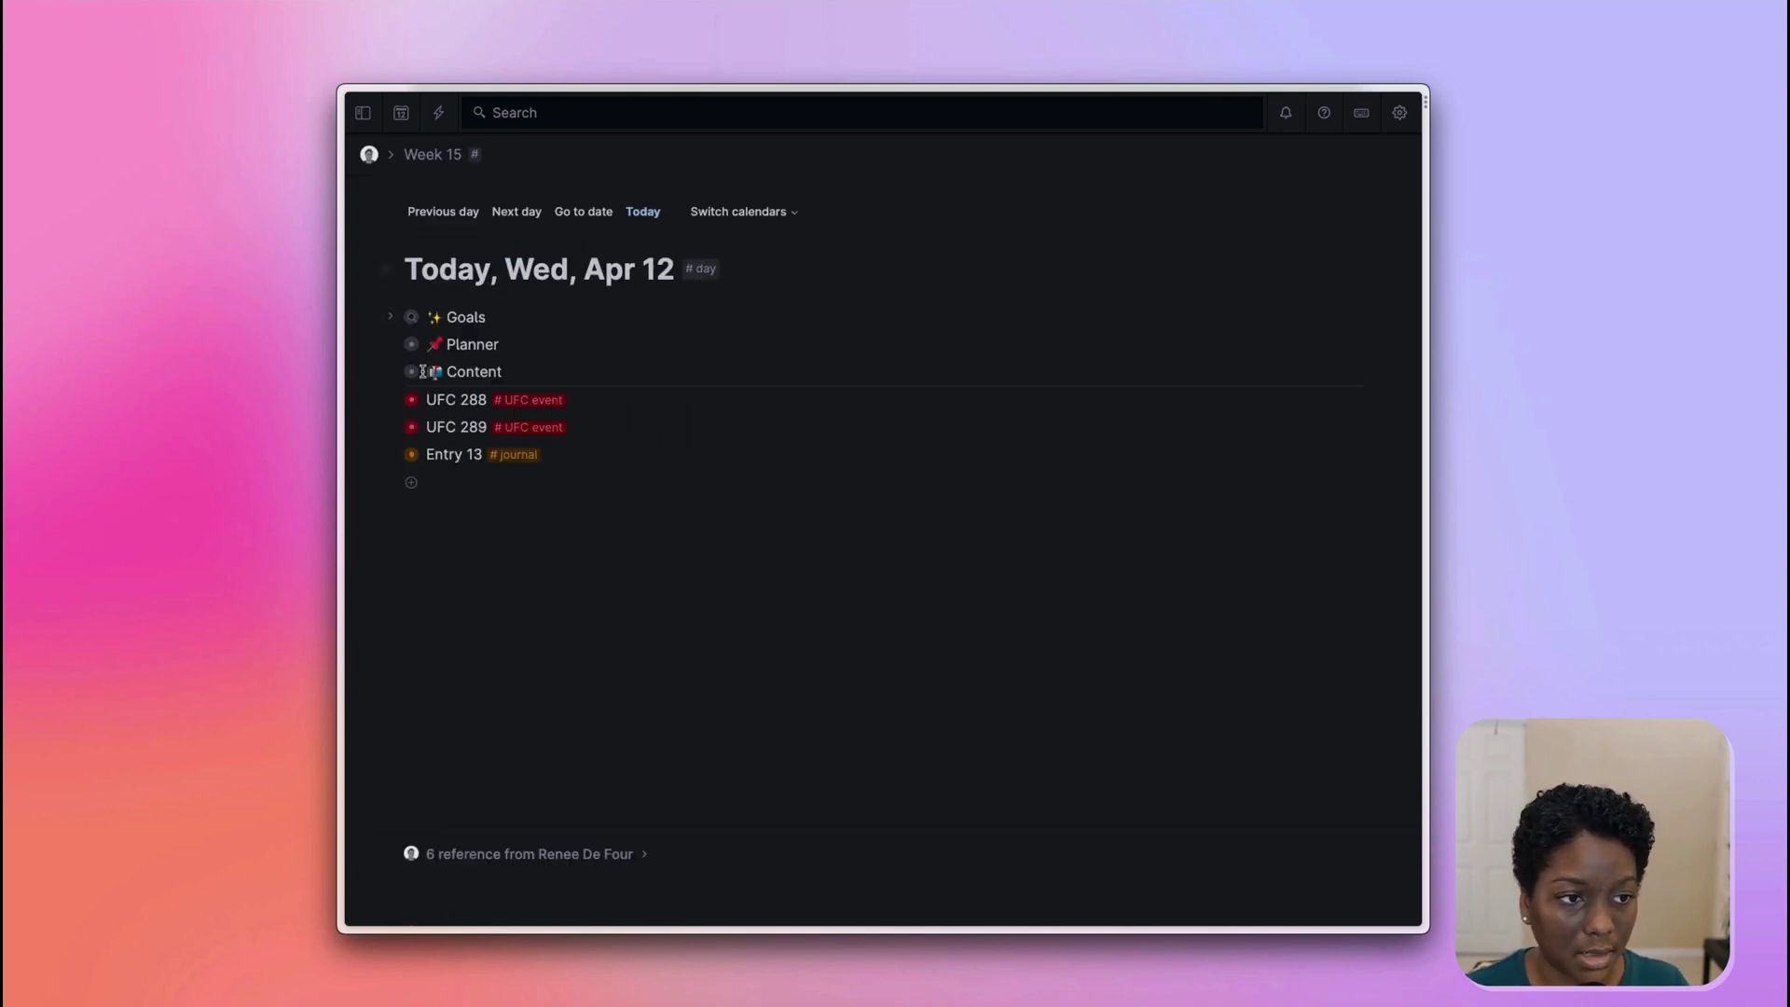
pyautogui.click(390, 372)
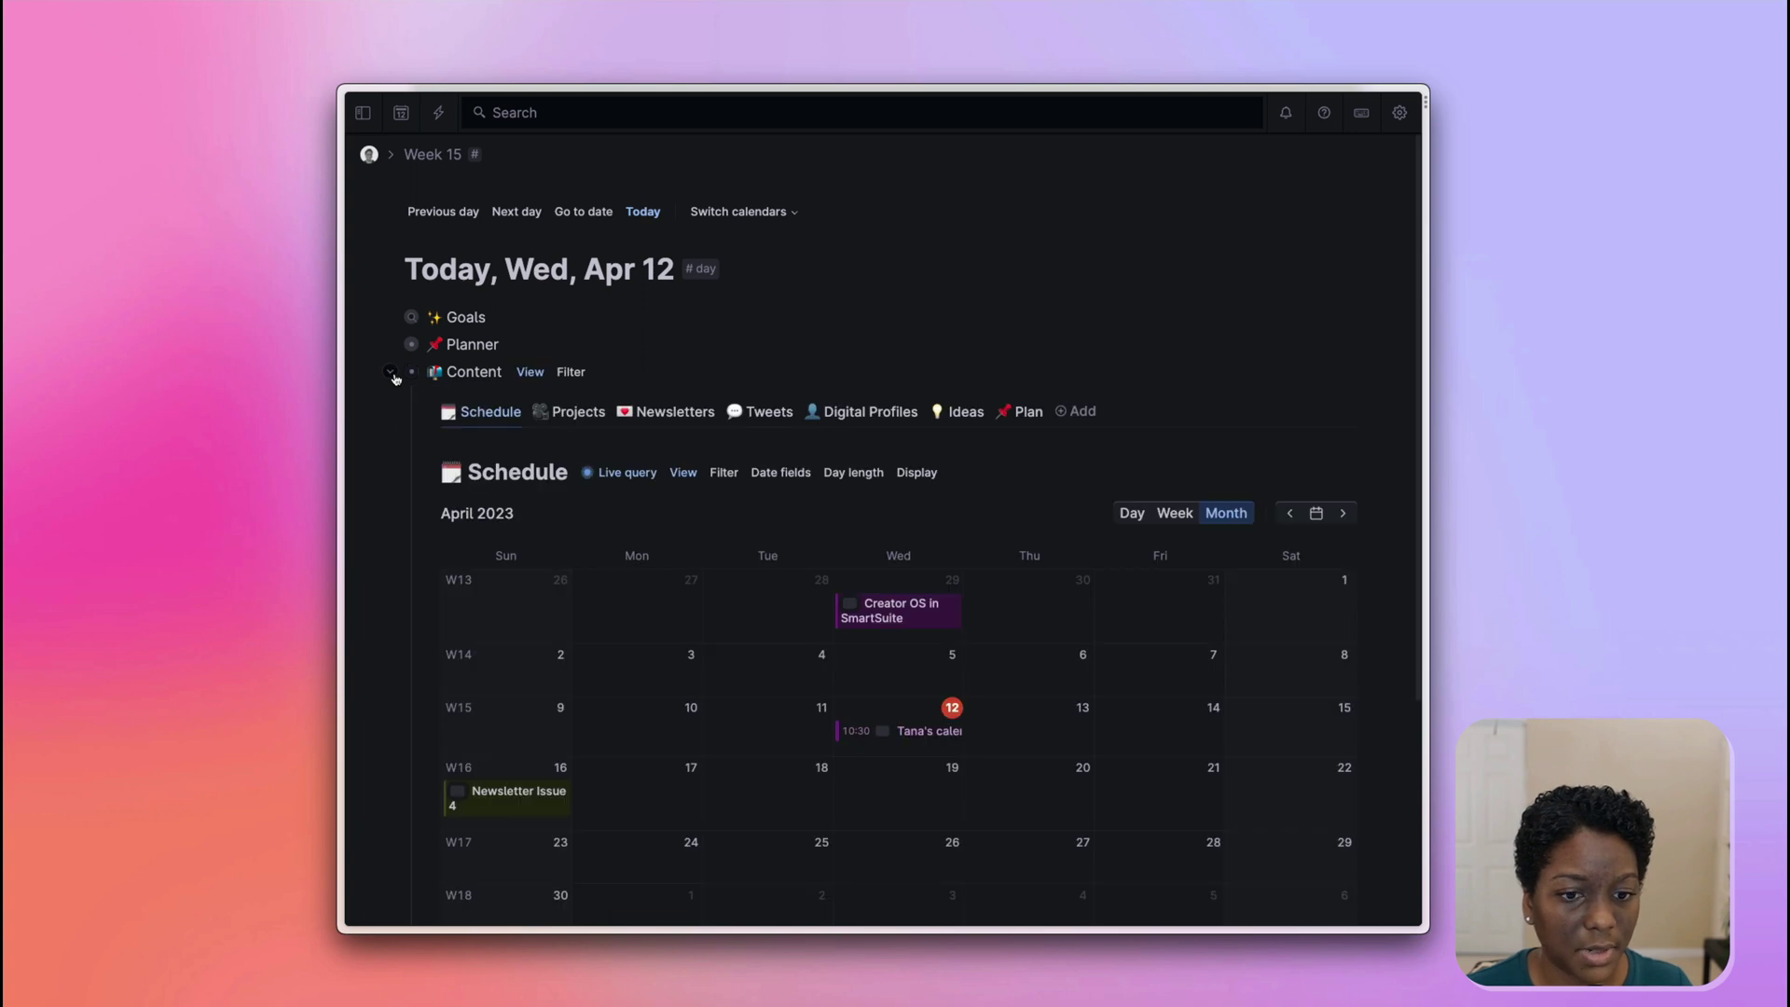
# Browse Content's Projects view, then its Newsletters view listing Newsletter Issue 4
pyautogui.scroll(-2, 395, 377)
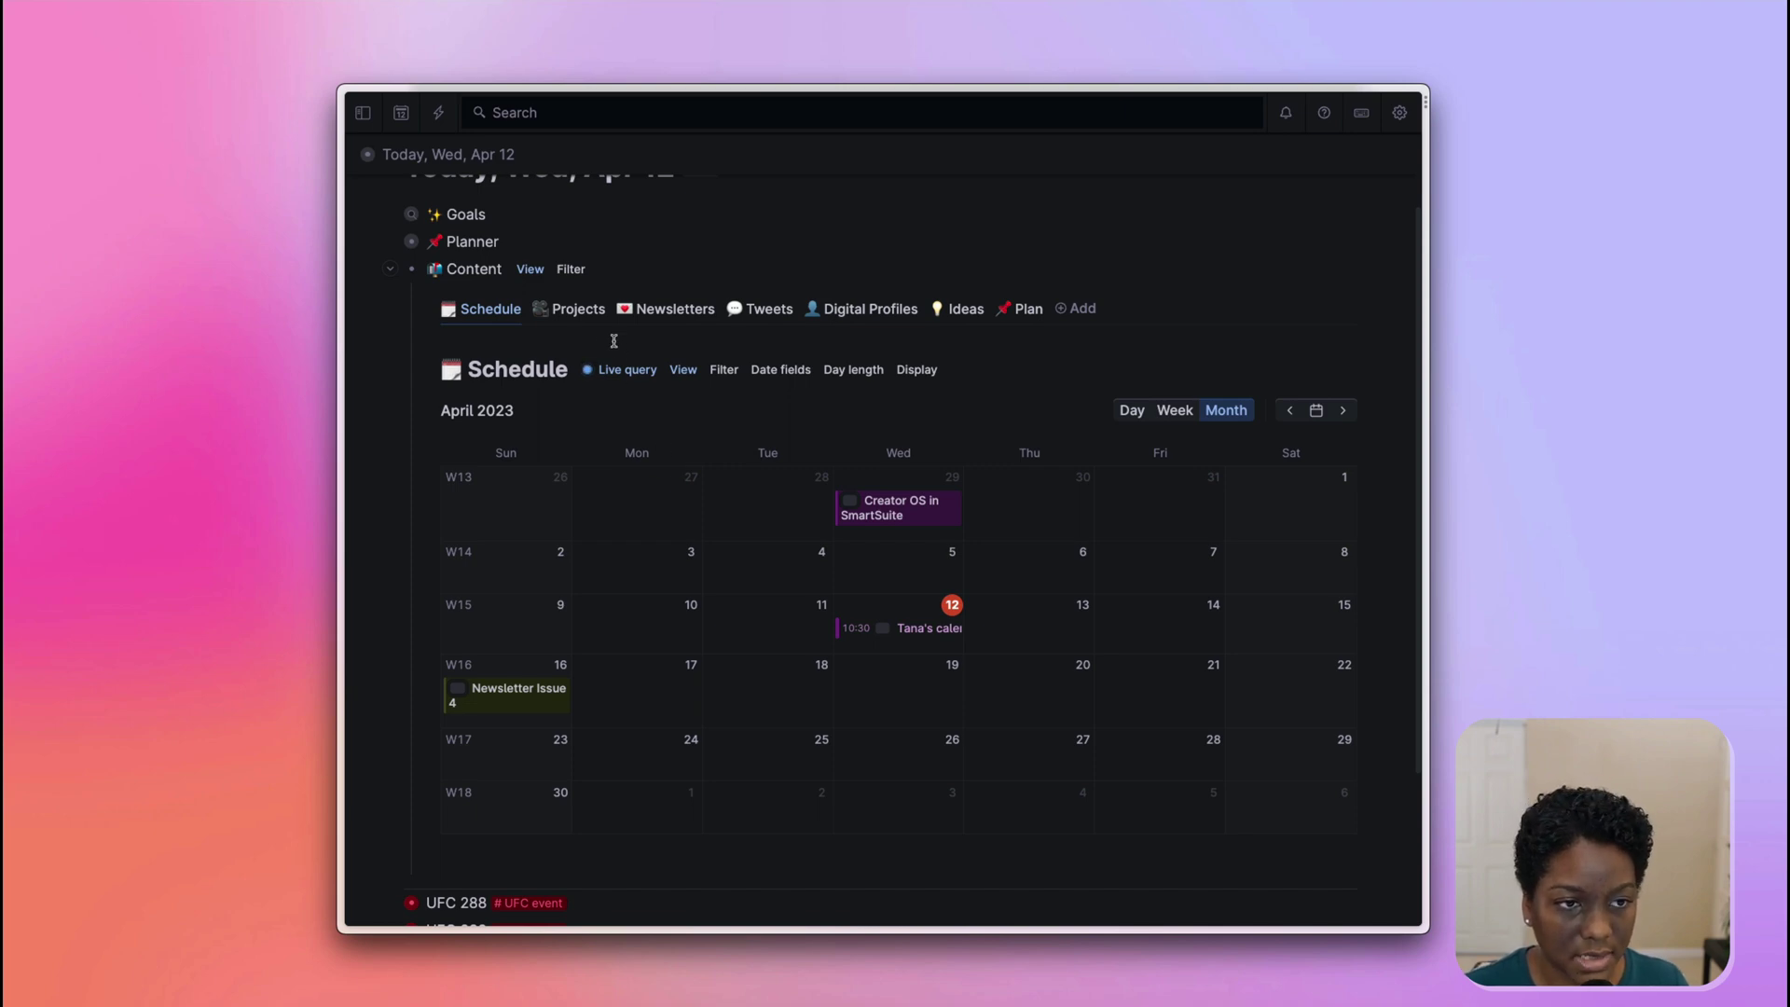
pyautogui.click(586, 322)
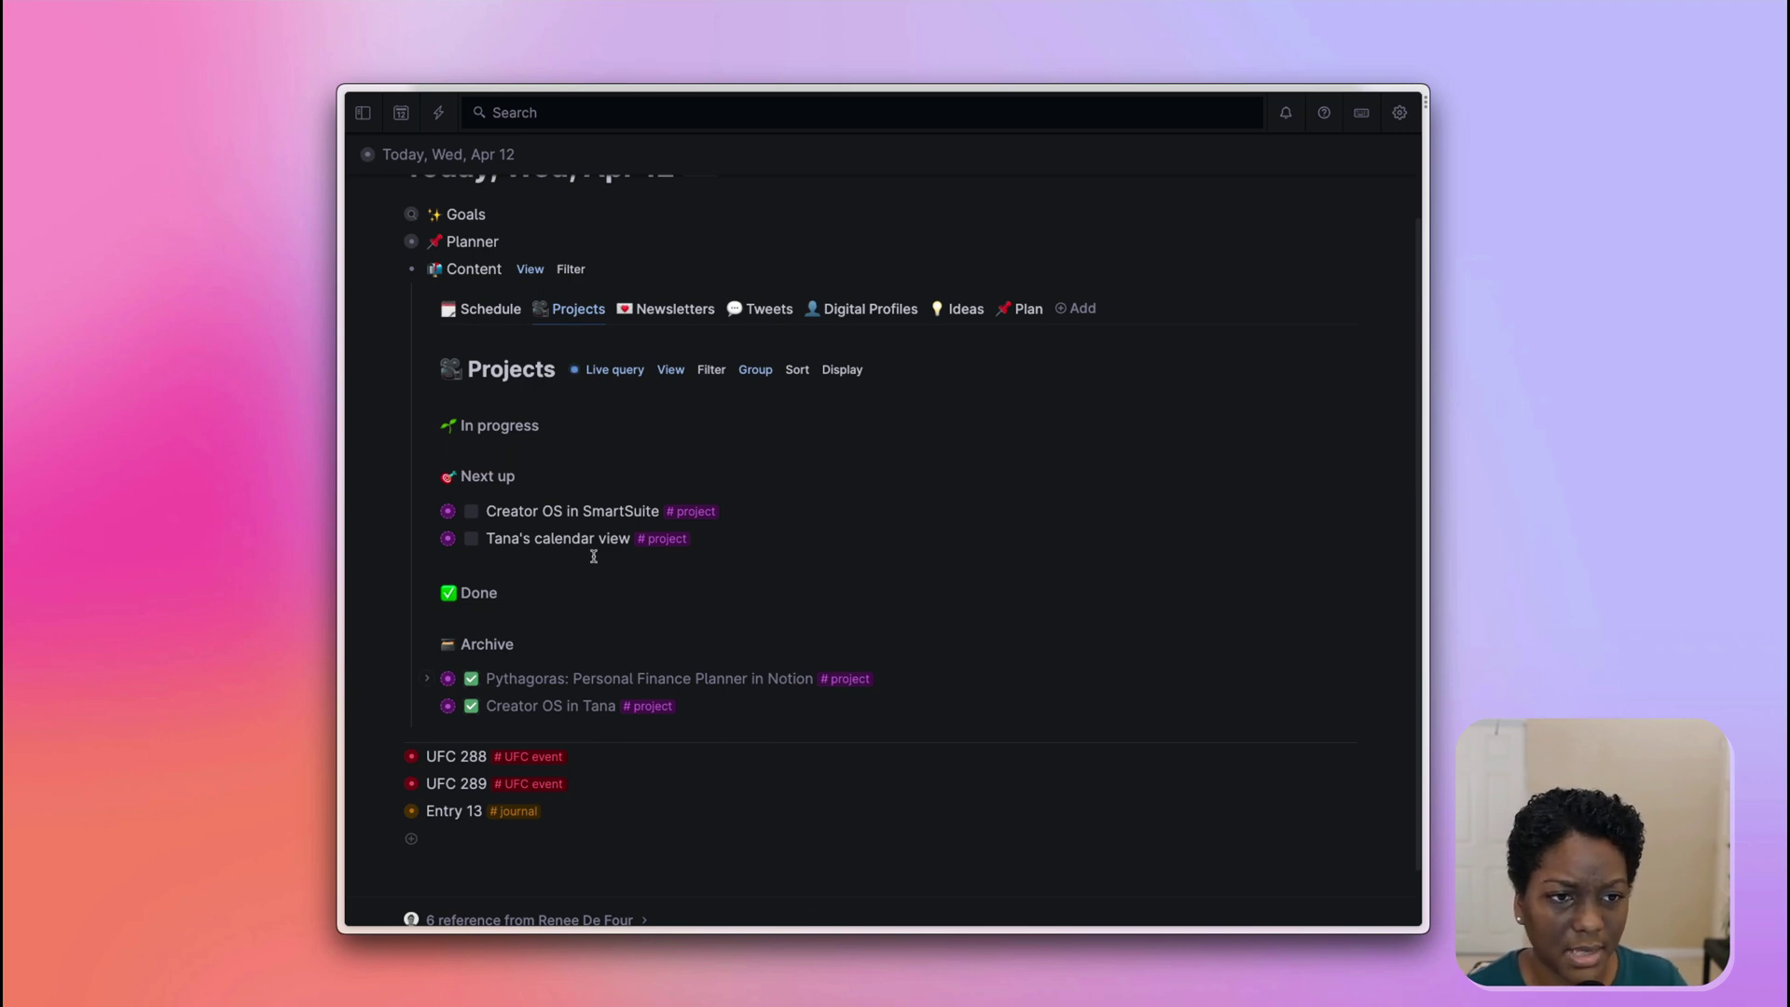
pyautogui.click(631, 309)
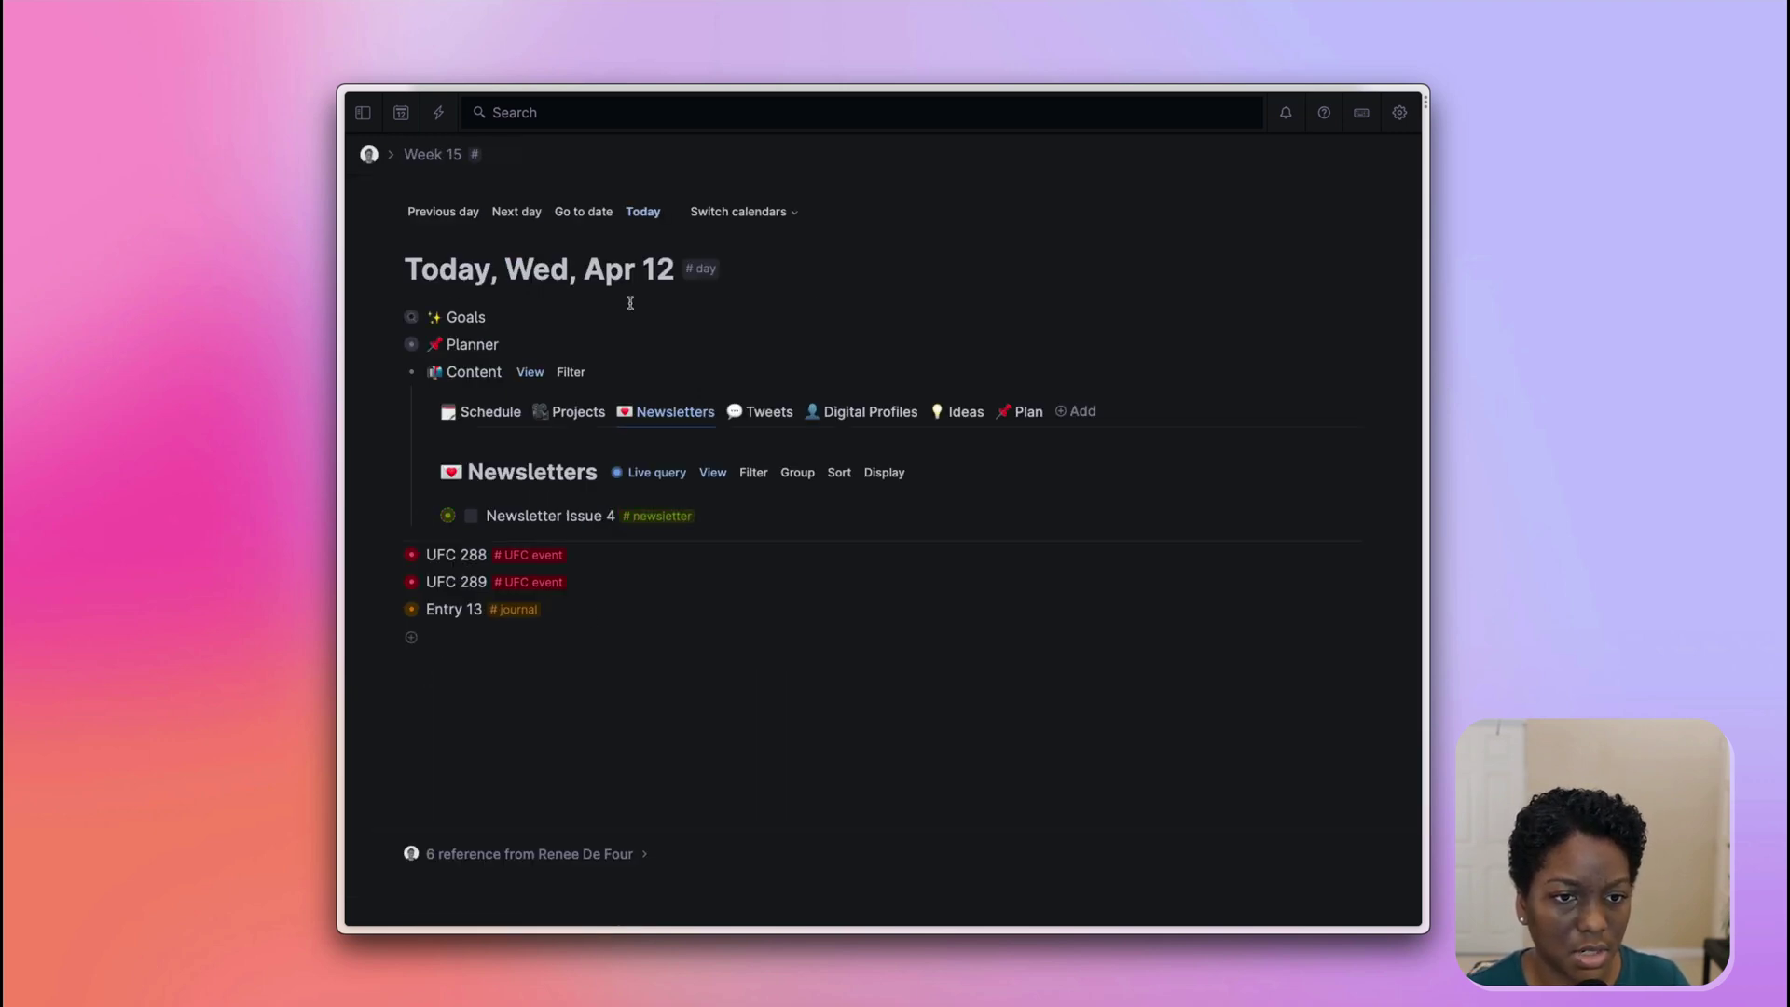
# Delete the Do Day column and its values from the Content Plan table, then show the Schedule calendar
pyautogui.click(1024, 419)
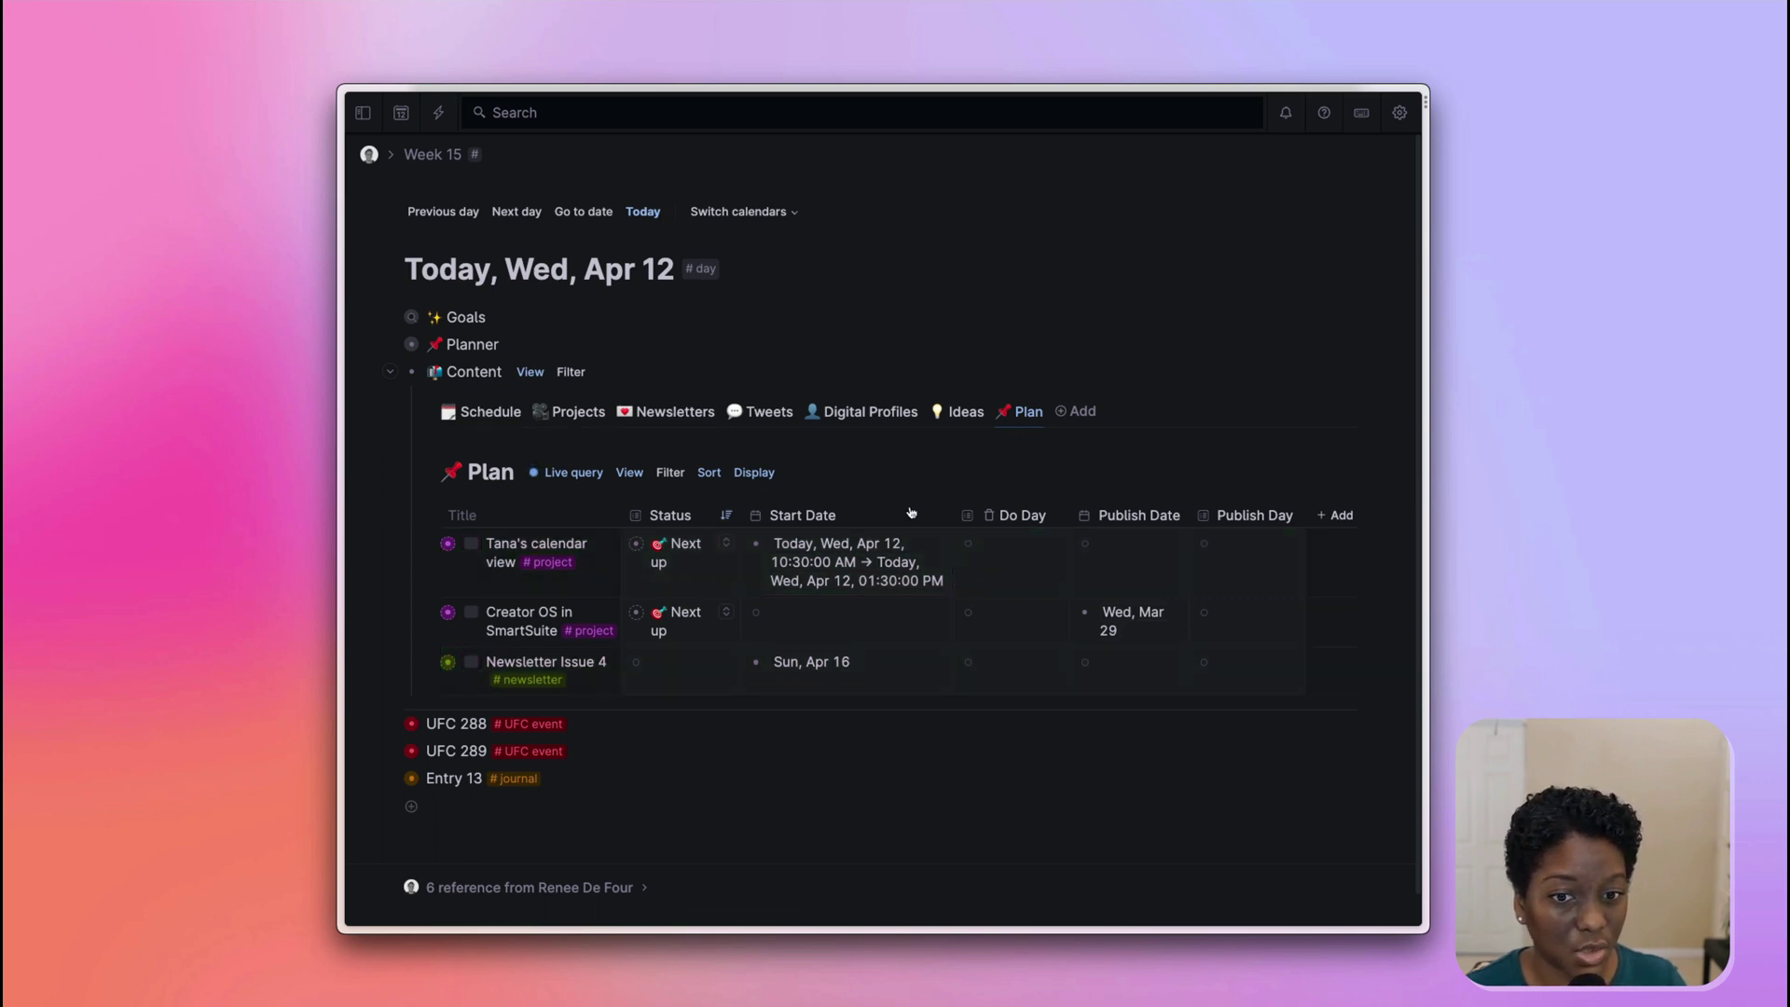
pyautogui.click(970, 518)
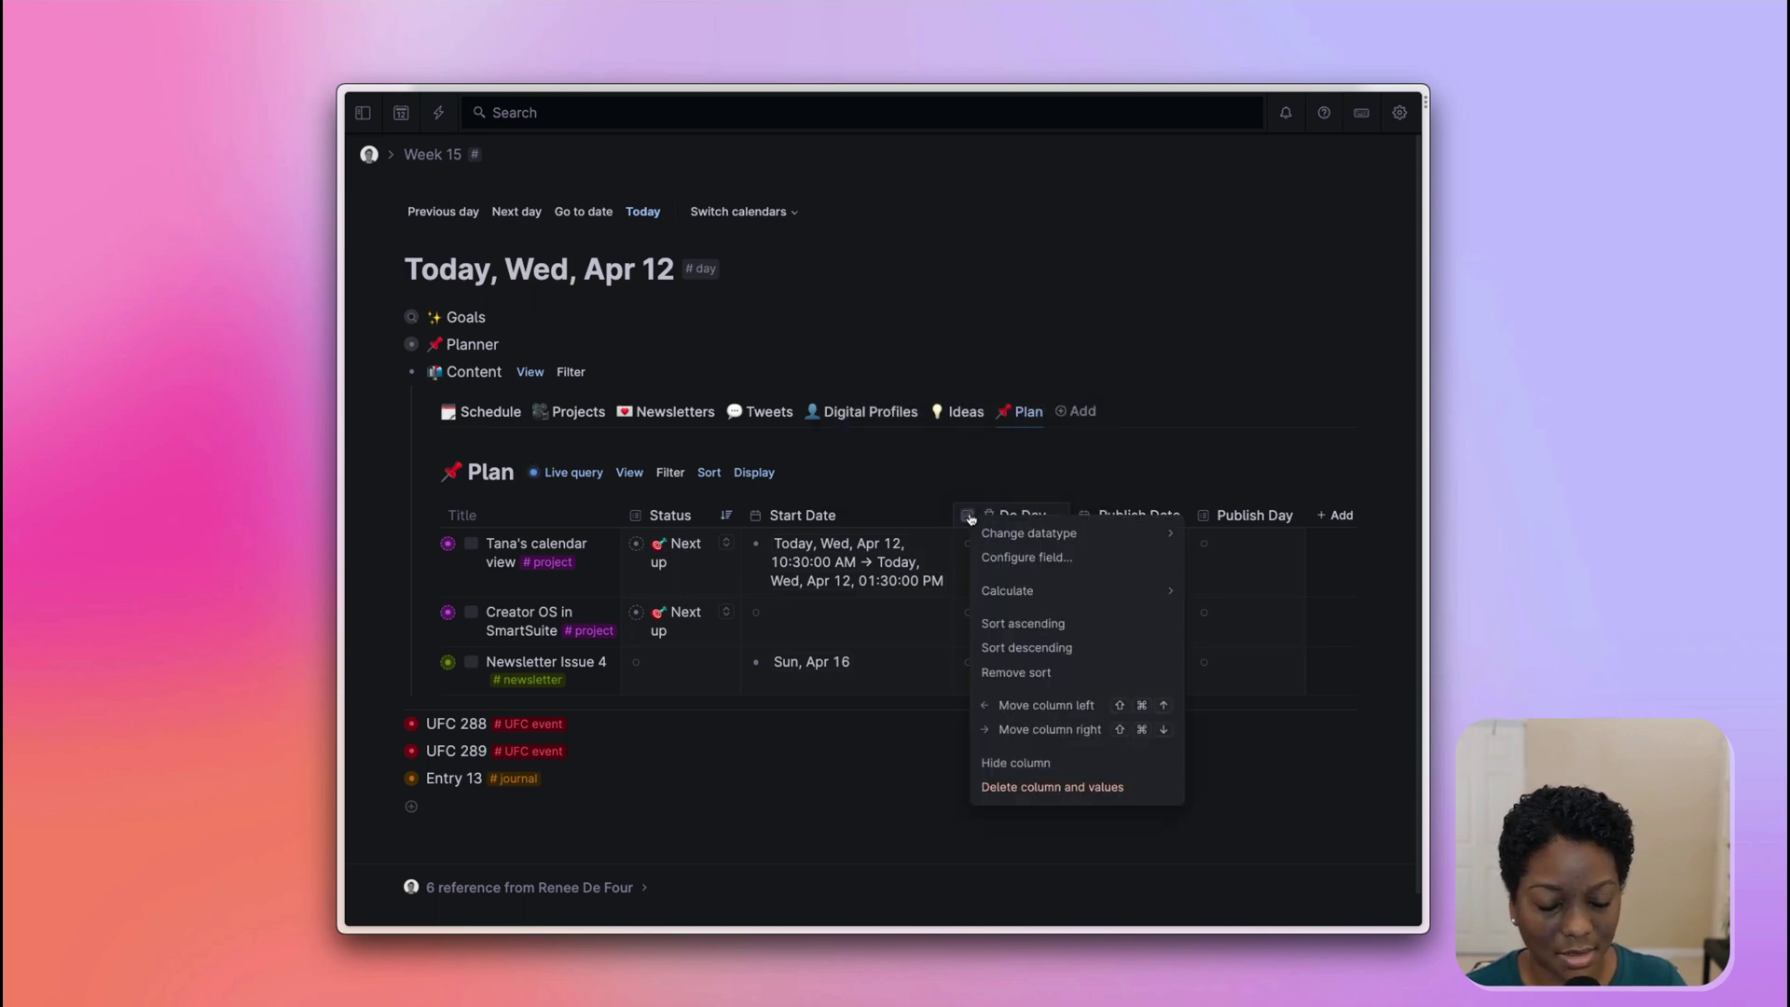
pyautogui.click(1028, 788)
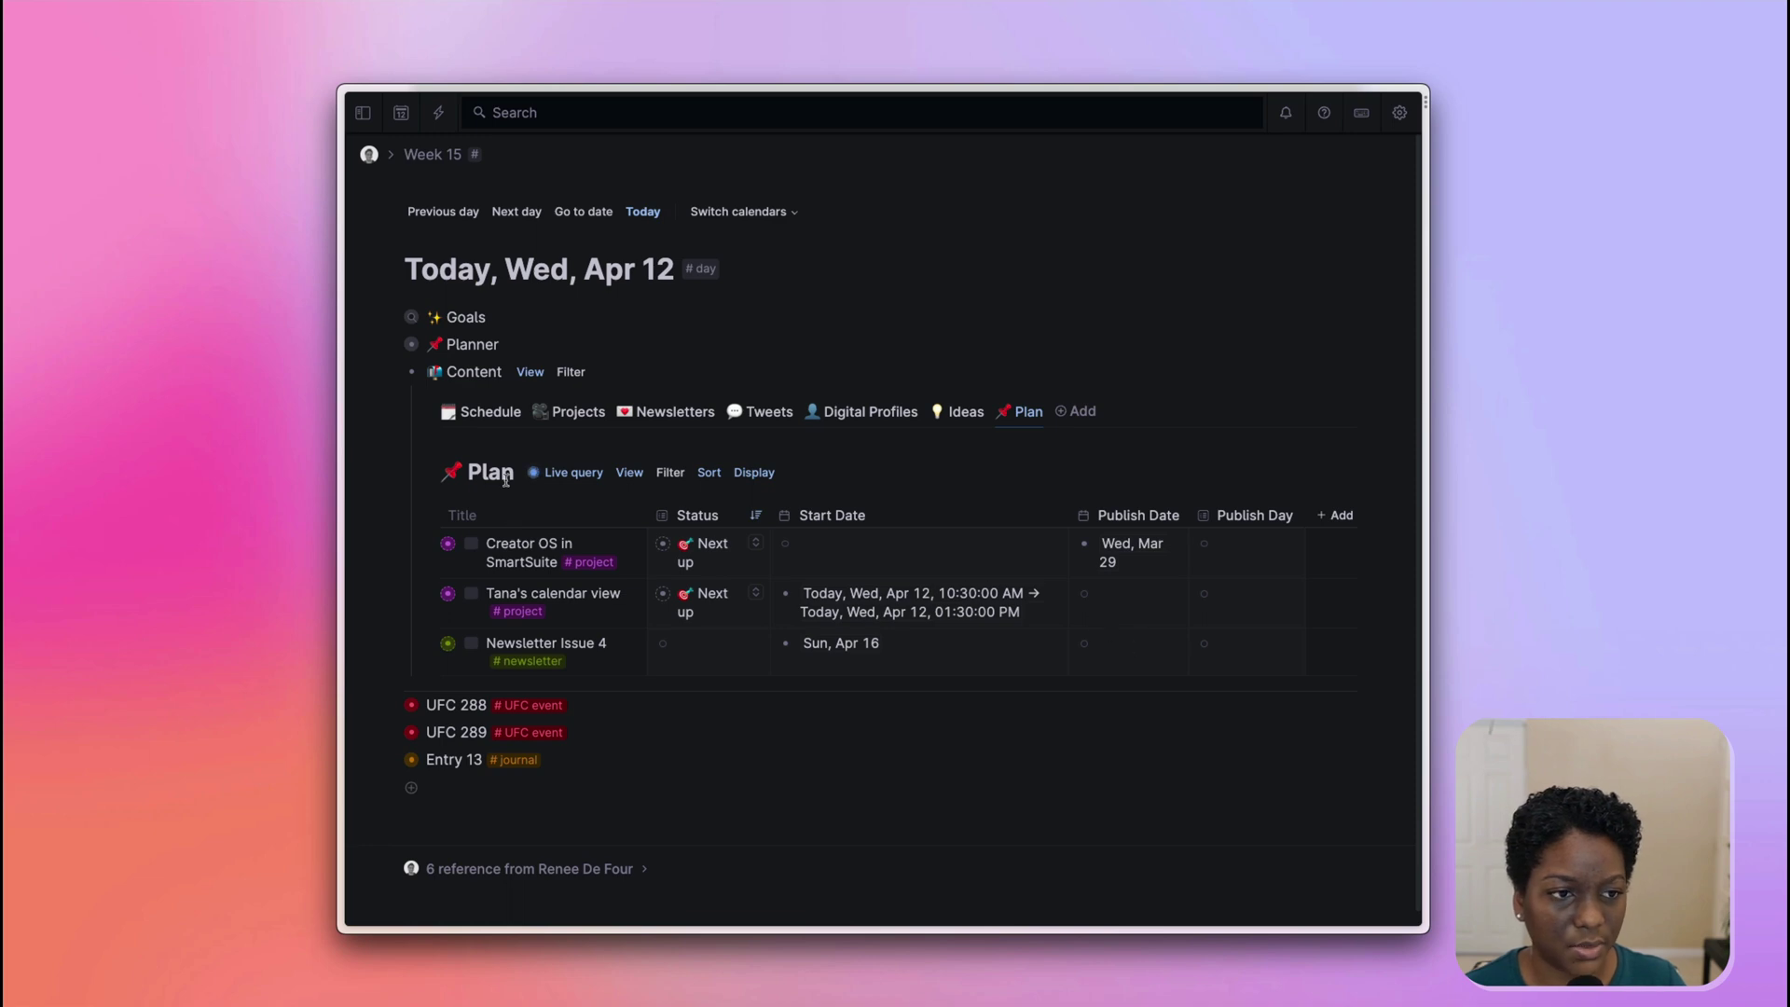
pyautogui.click(491, 415)
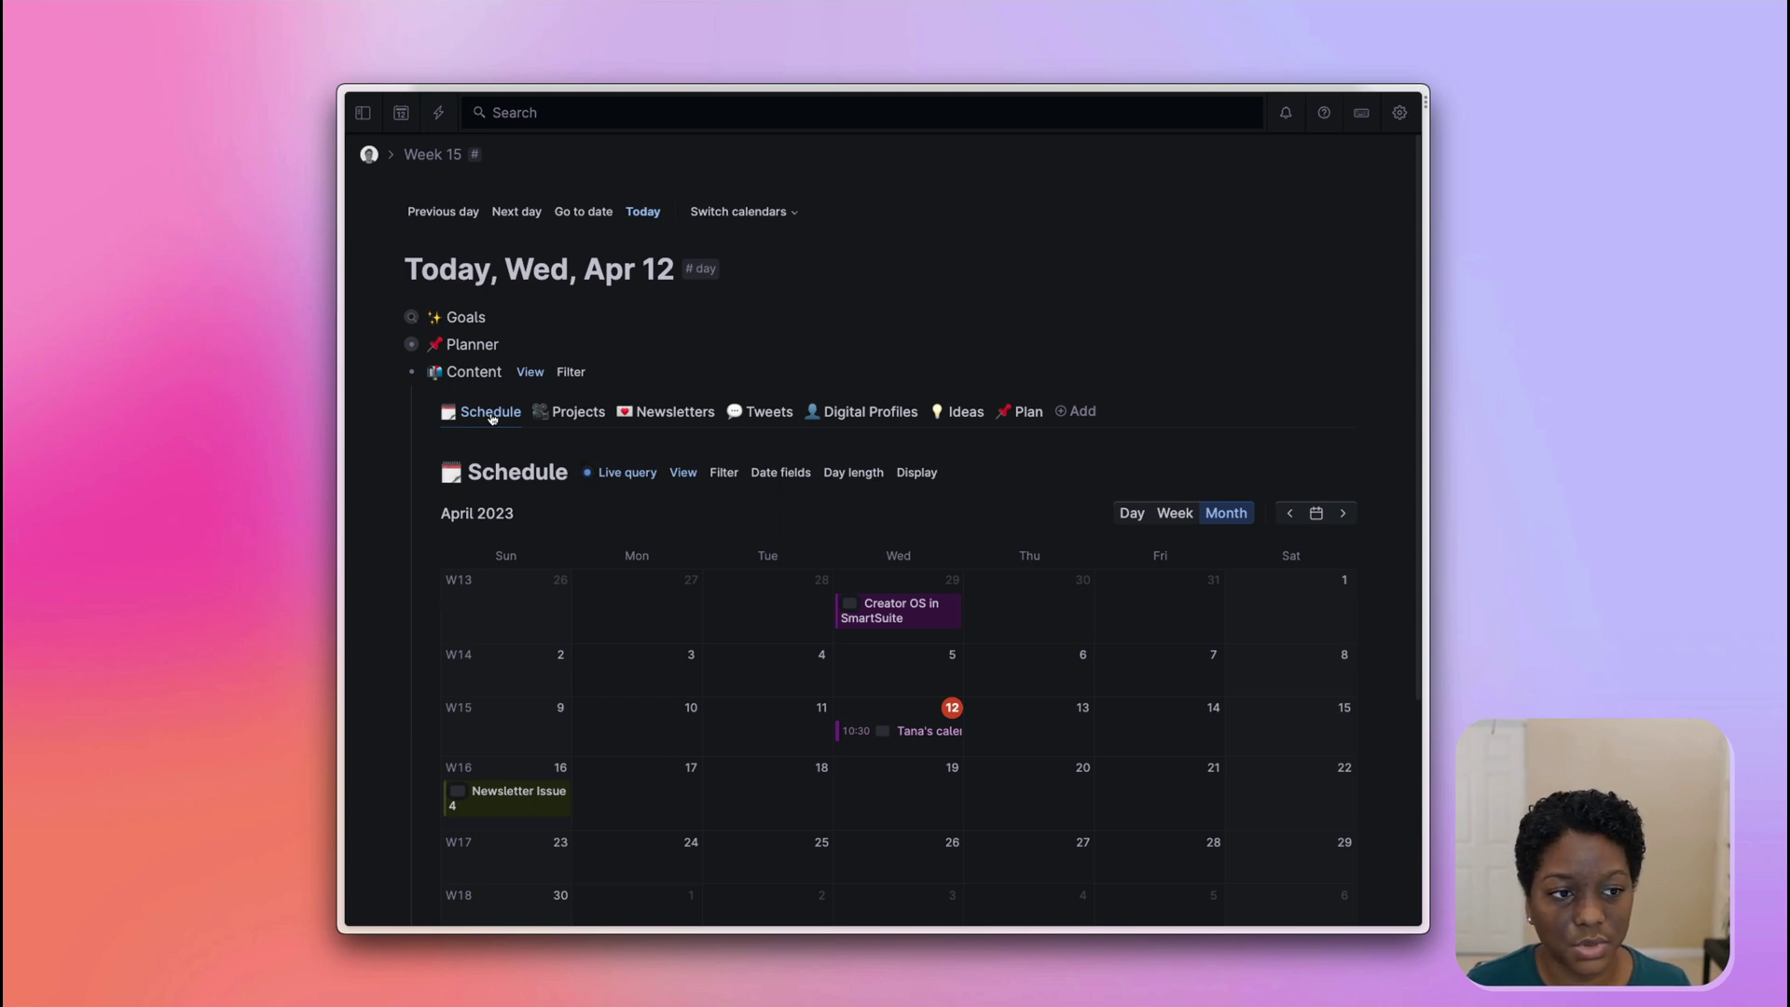
# Collapse Content and re-expand Planner to its April 2023 Events calendar
pyautogui.click(391, 372)
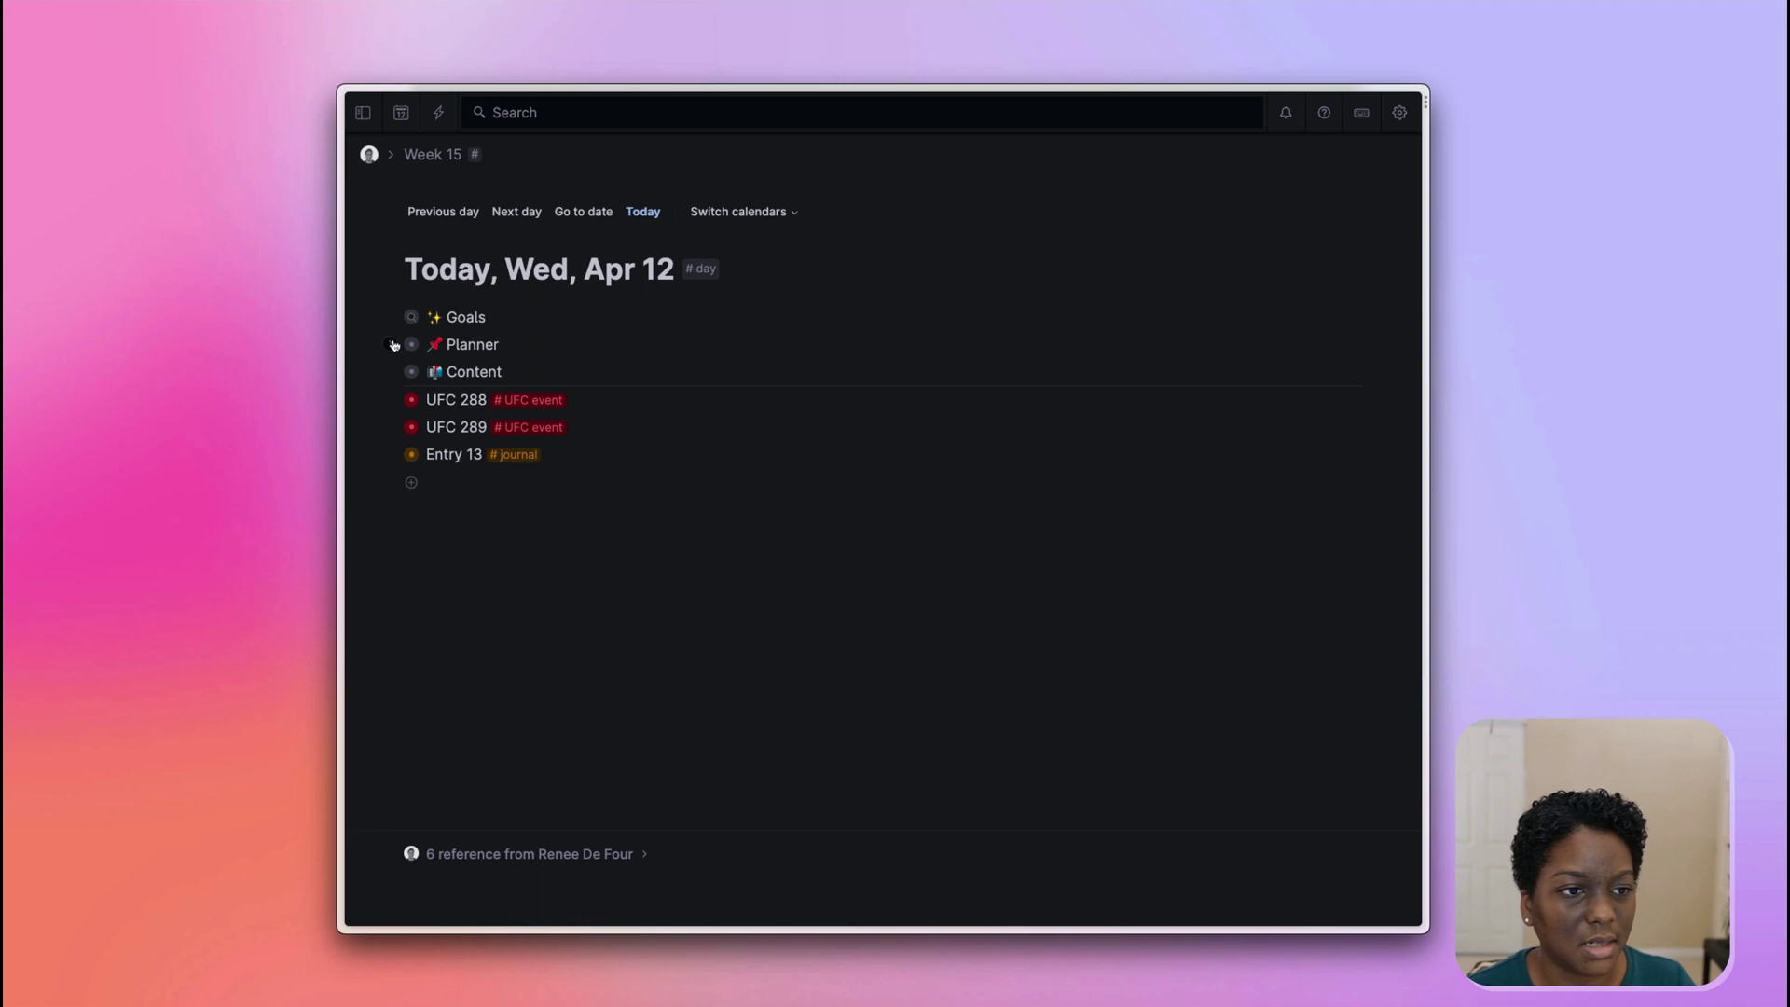
pyautogui.click(392, 344)
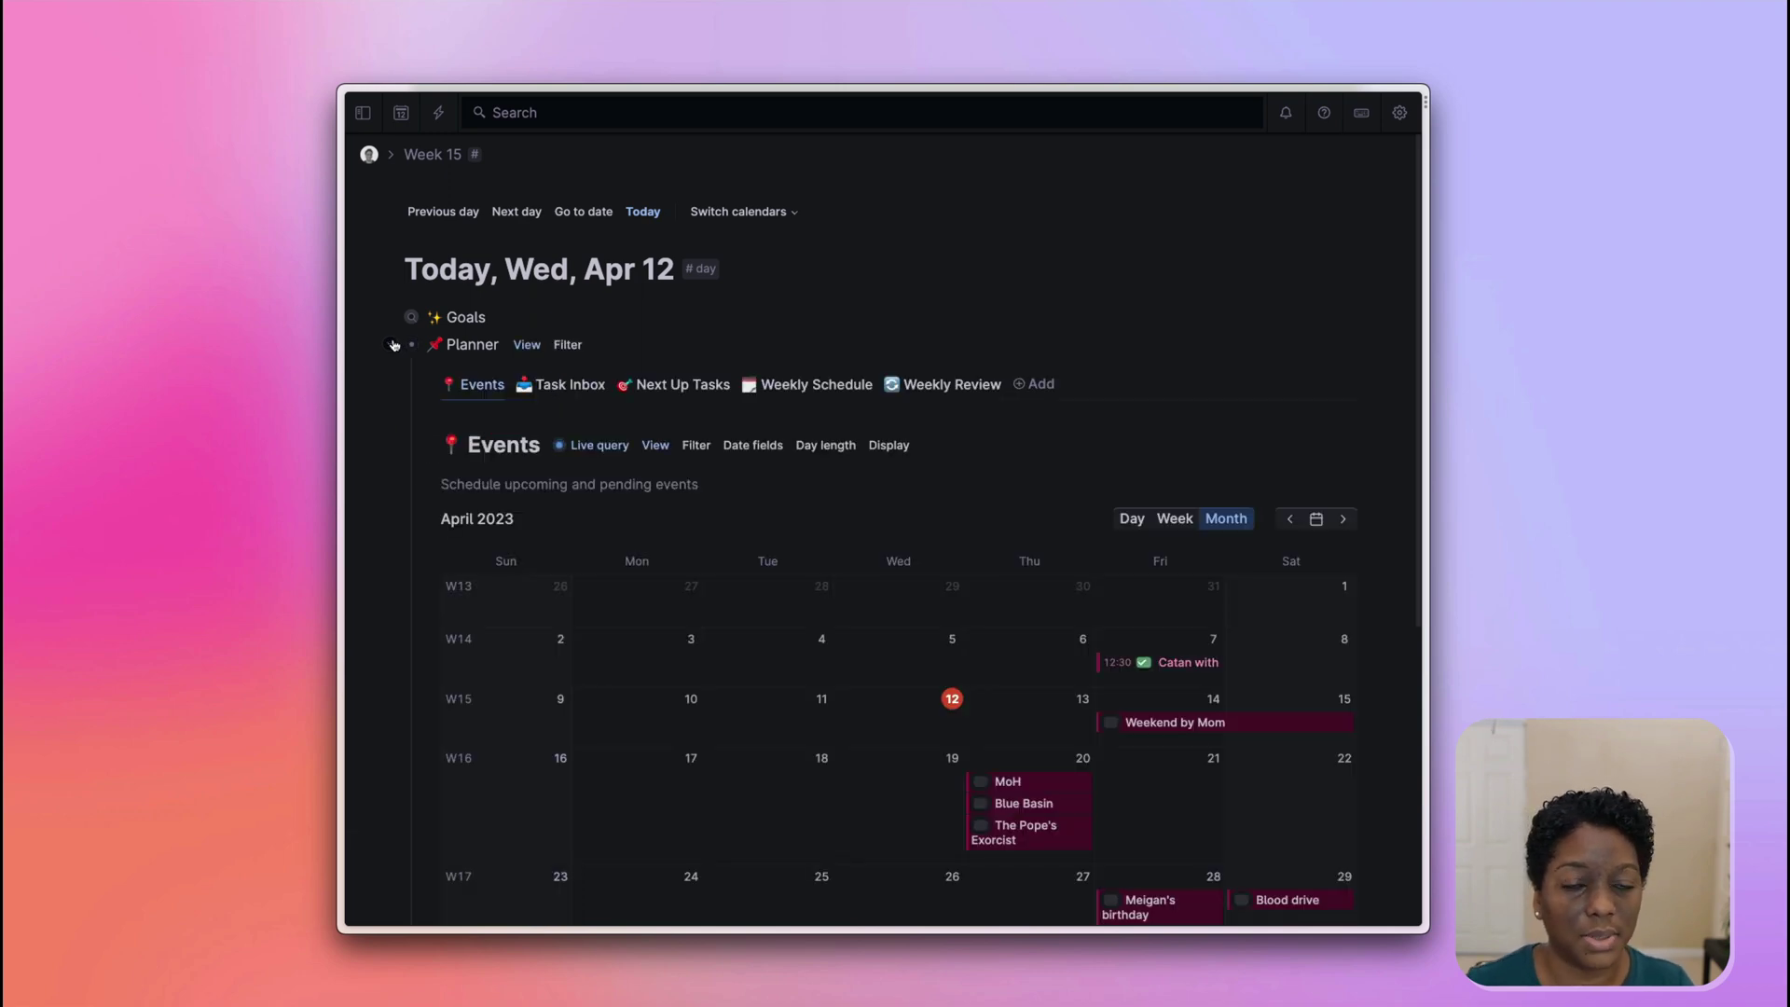